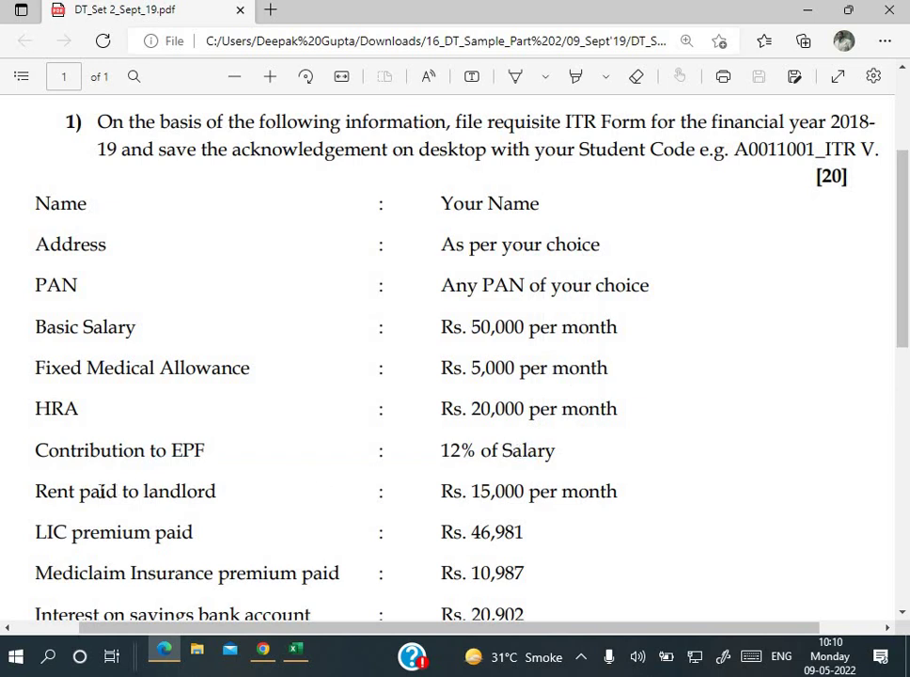
# Step: Review question 1's rent paid and savings interest (Rs. 20,902) lines in the PDF, then bring up Book1
pyautogui.moveTo(83, 491); pyautogui.dragTo(534, 451)
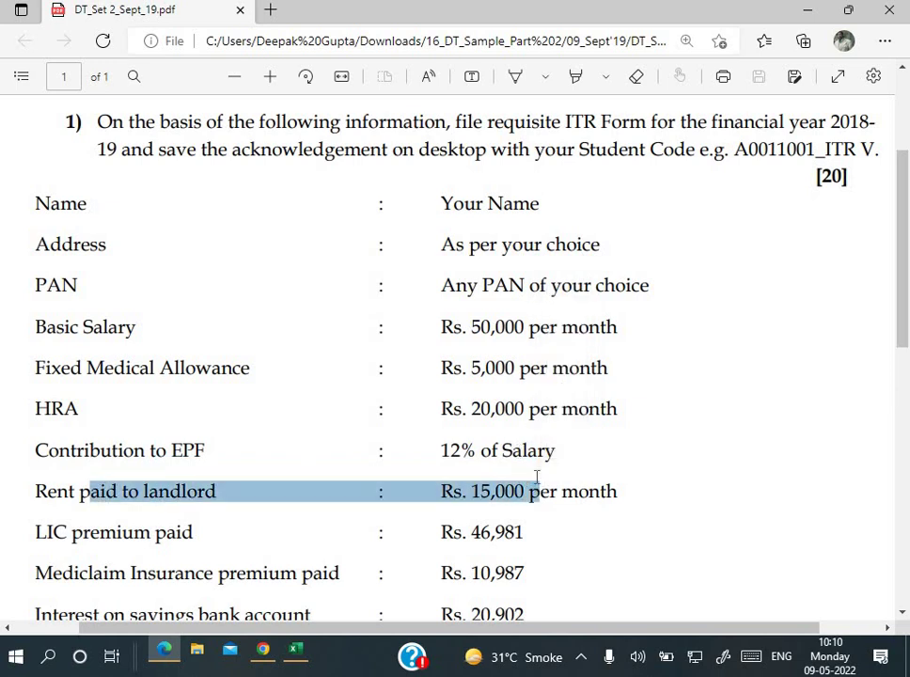
pyautogui.click(532, 470)
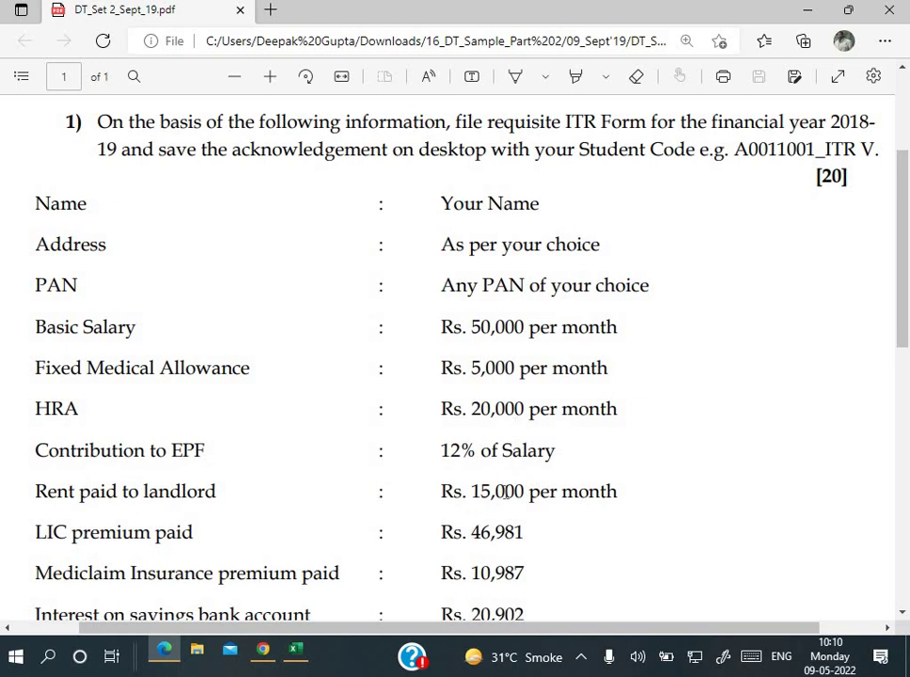
pyautogui.scroll(-1, 506, 491)
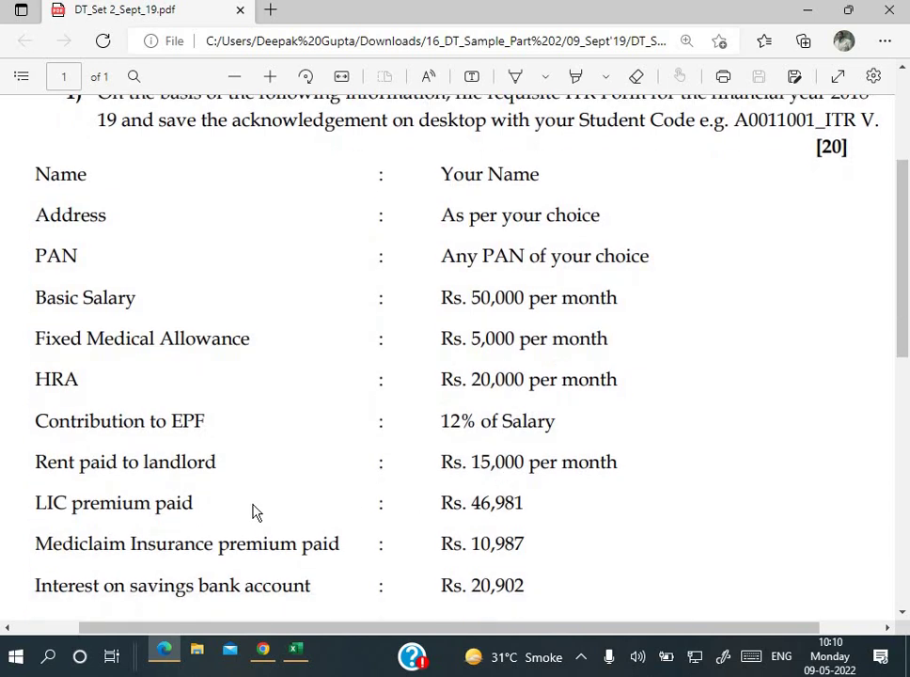
pyautogui.scroll(-1, 253, 511)
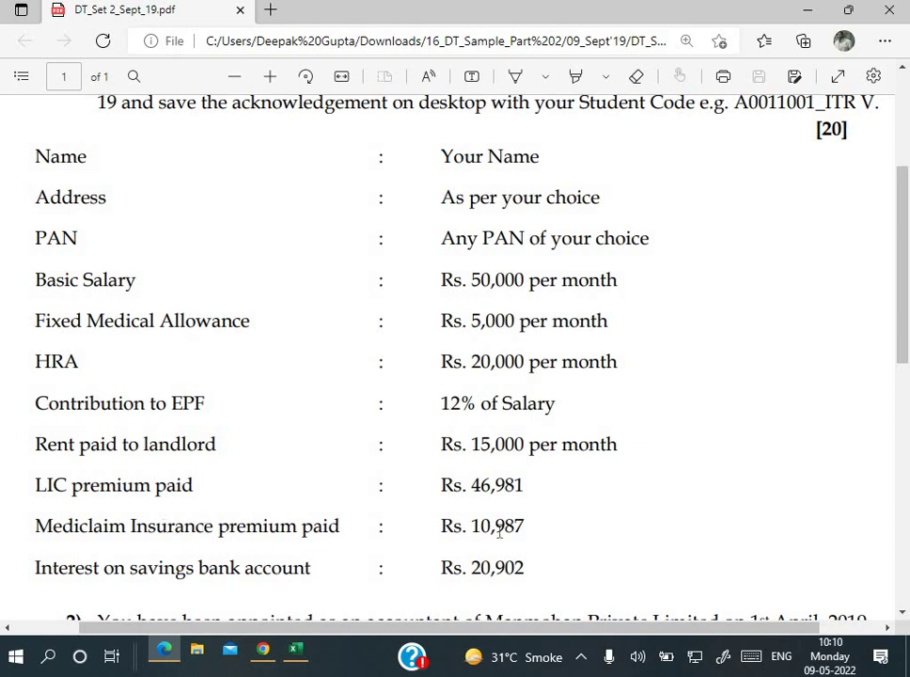
pyautogui.scroll(-1, 499, 531)
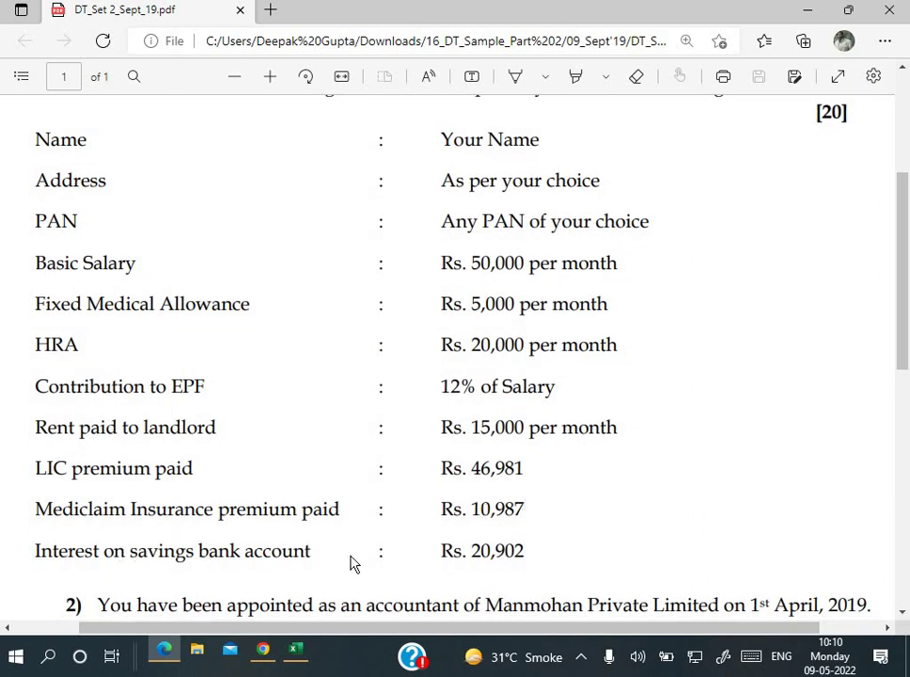
pyautogui.moveTo(453, 565); pyautogui.dragTo(468, 561)
pyautogui.moveTo(546, 553); pyautogui.dragTo(550, 560)
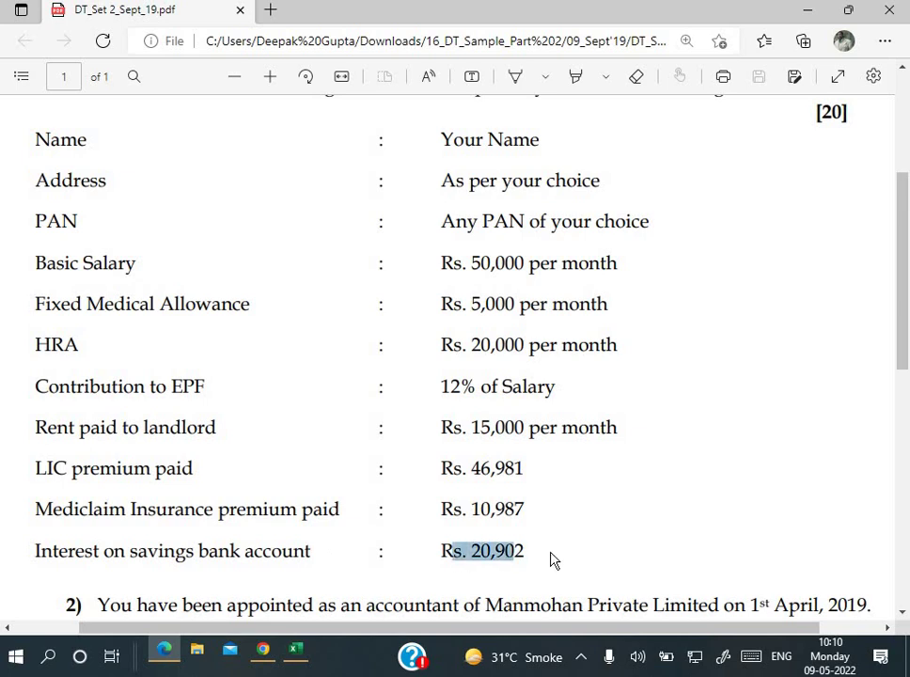
pyautogui.click(552, 559)
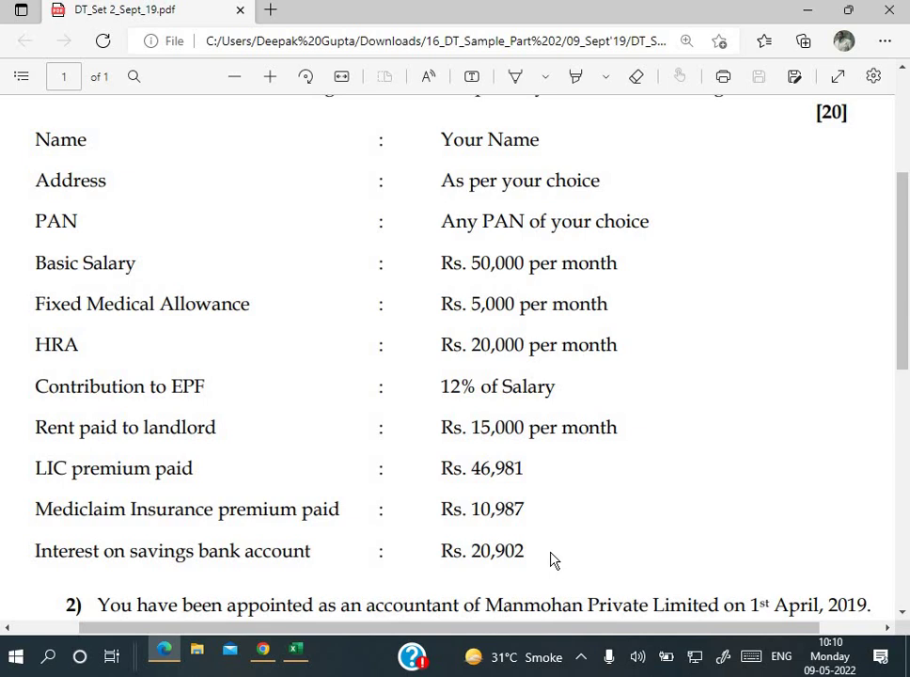
pyautogui.scroll(-1, 552, 560)
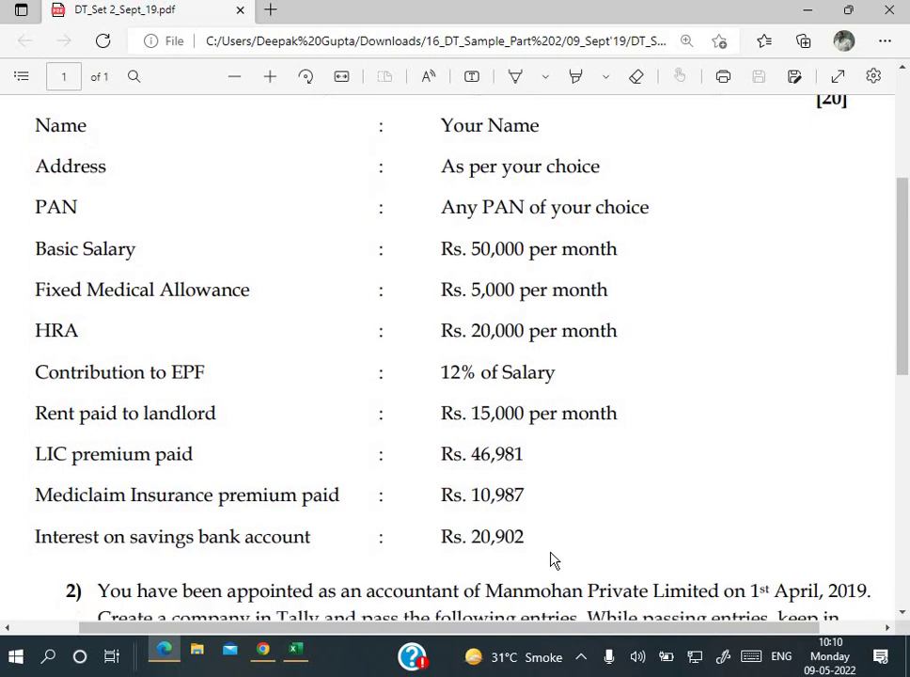
pyautogui.scroll(2, 552, 560)
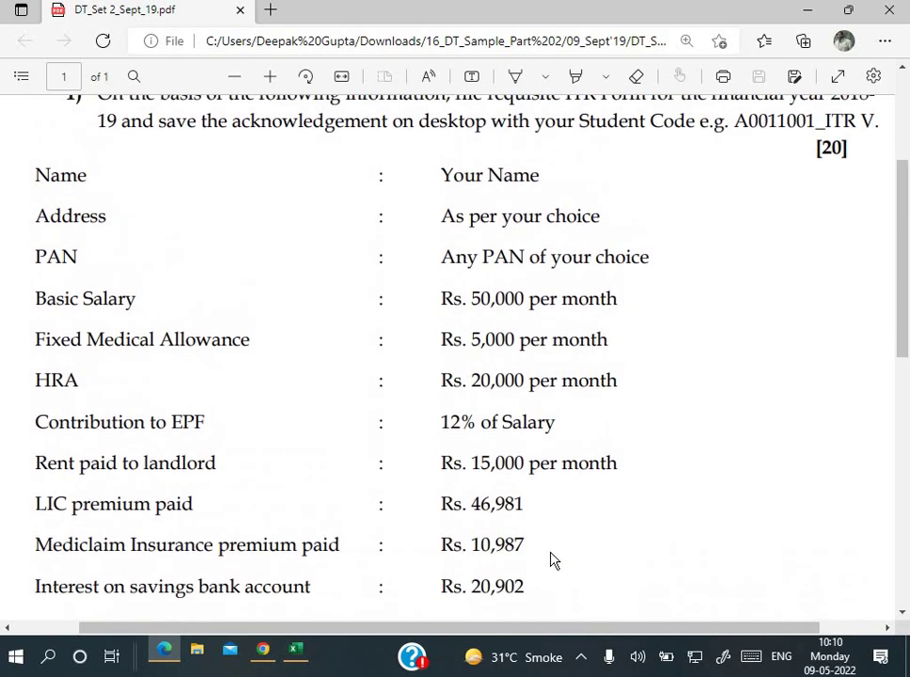
pyautogui.click(296, 651)
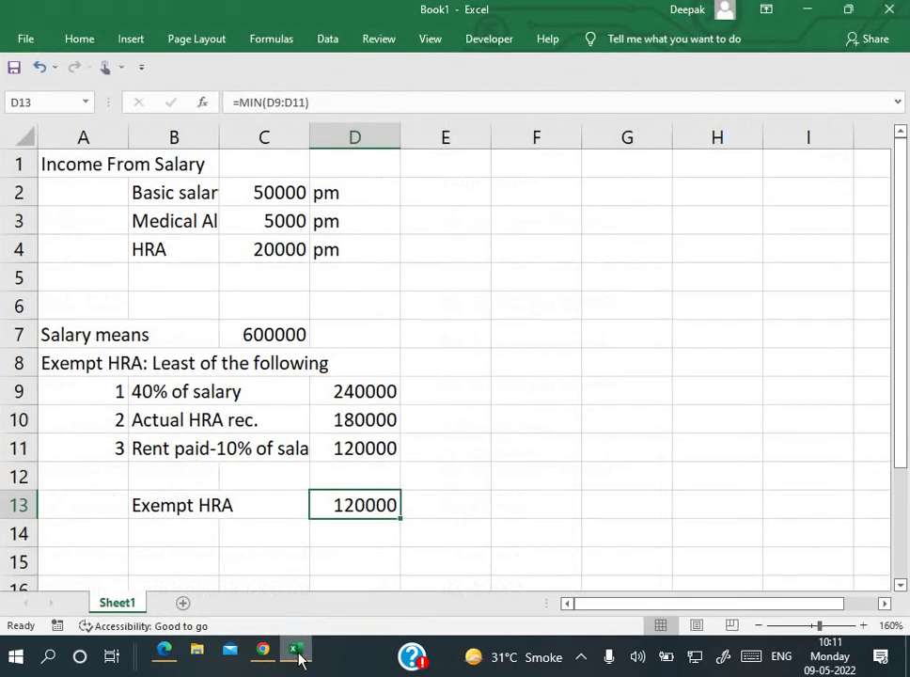
# Step: Widen column B and check the basic salary, medical allowance and HRA labels and amounts
pyautogui.click(215, 251)
pyautogui.click(105, 167)
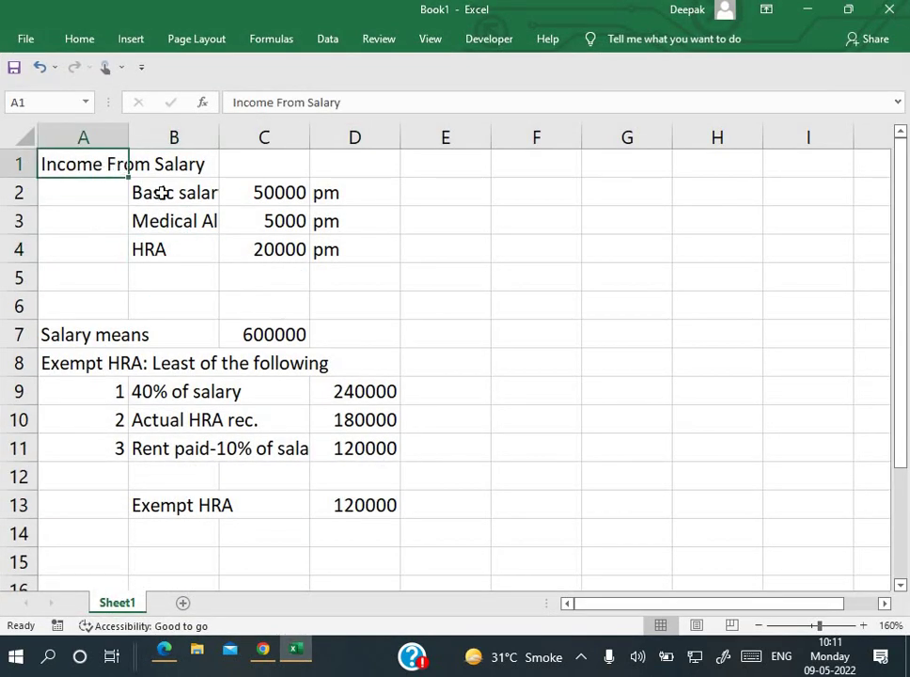
pyautogui.click(161, 193)
pyautogui.moveTo(219, 137); pyautogui.dragTo(257, 138)
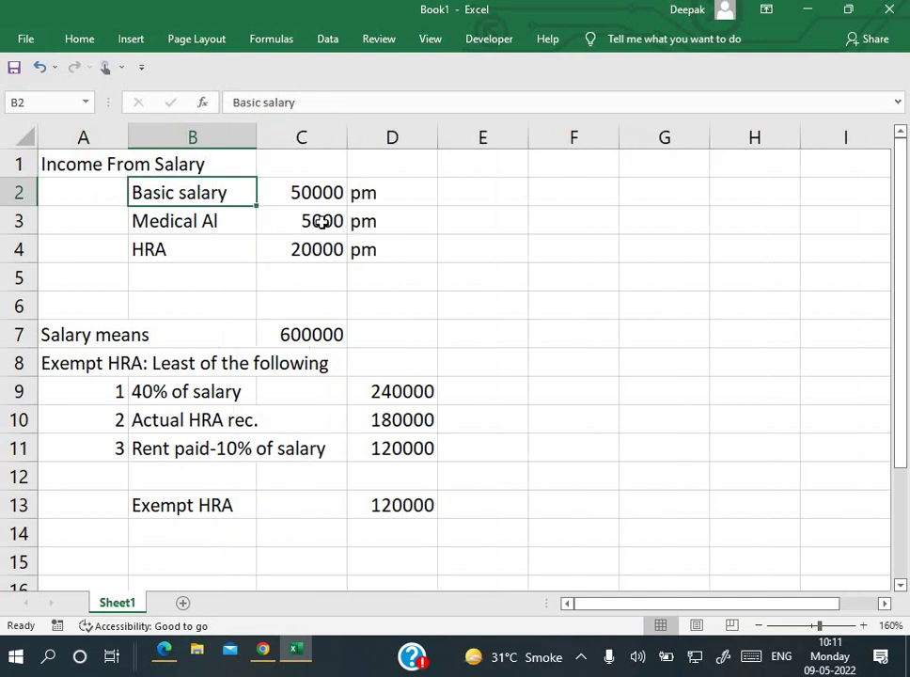
pyautogui.click(226, 226)
pyautogui.click(303, 223)
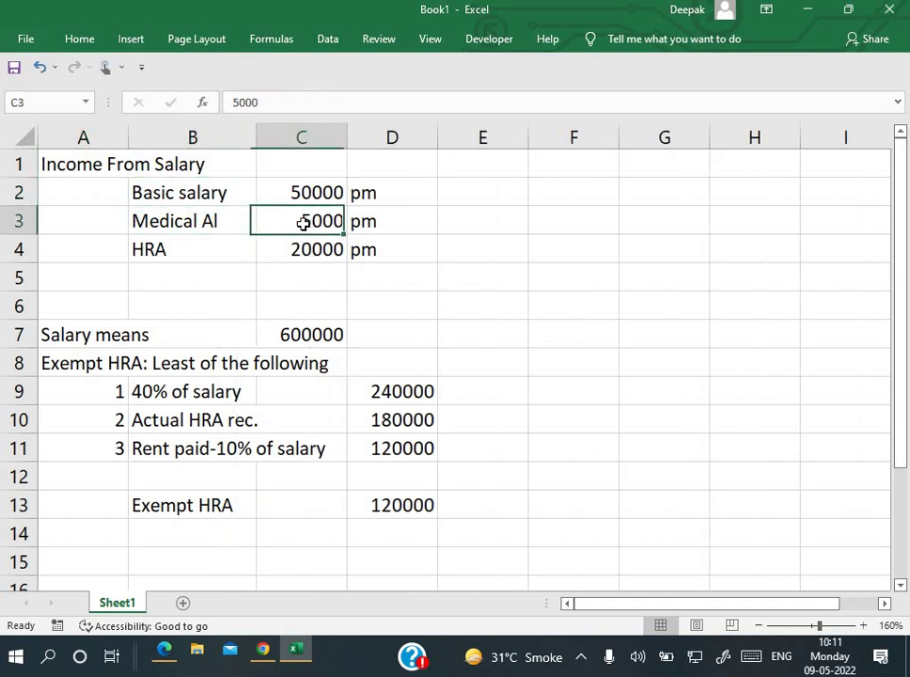
pyautogui.click(211, 250)
pyautogui.click(270, 250)
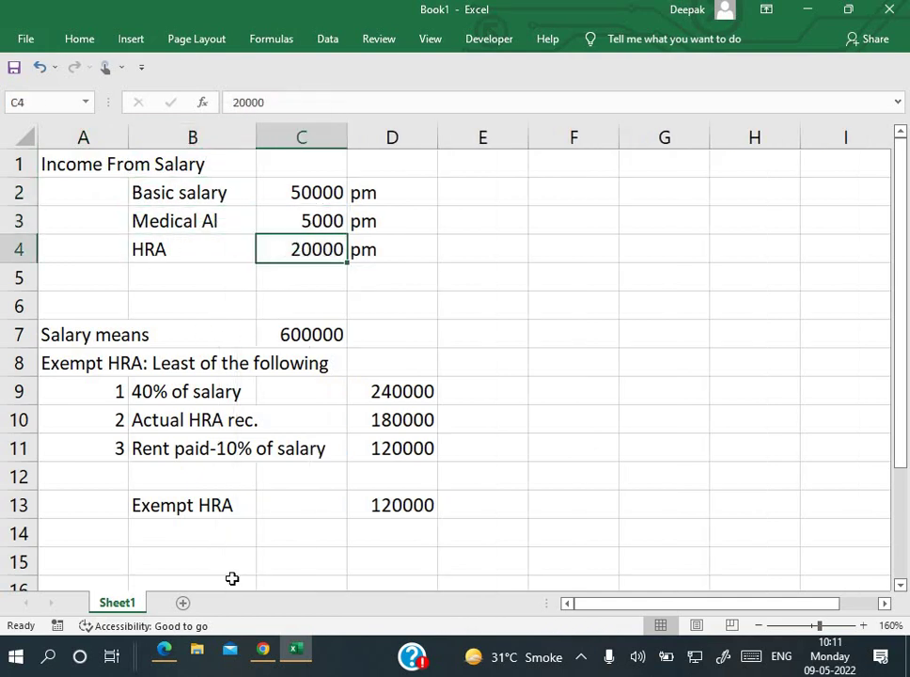
# Step: Verify the annual salary formula =C2*12 in C7 against the monthly basic salary
pyautogui.click(93, 336)
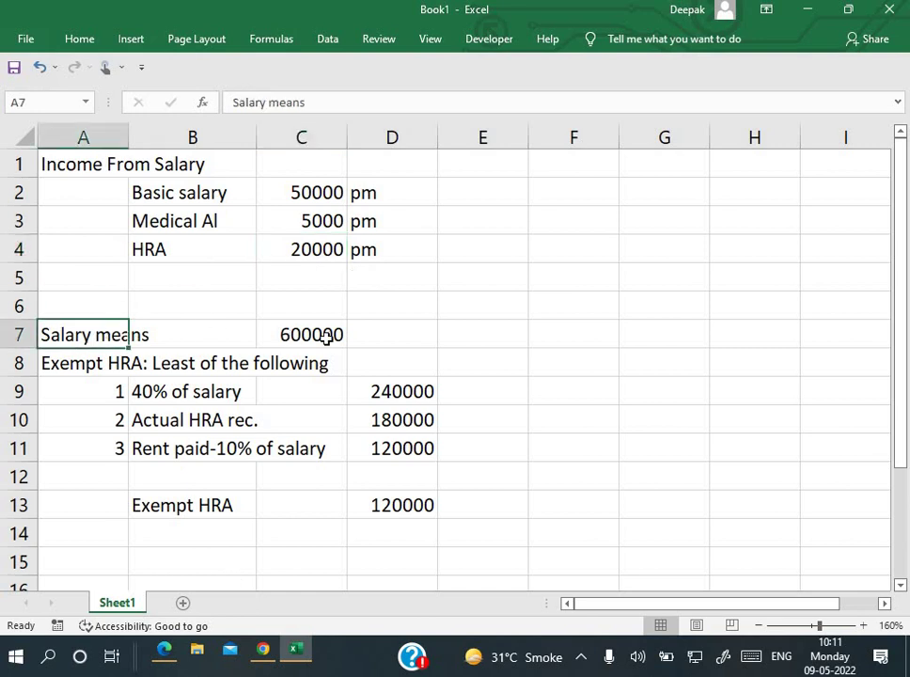
pyautogui.click(325, 338)
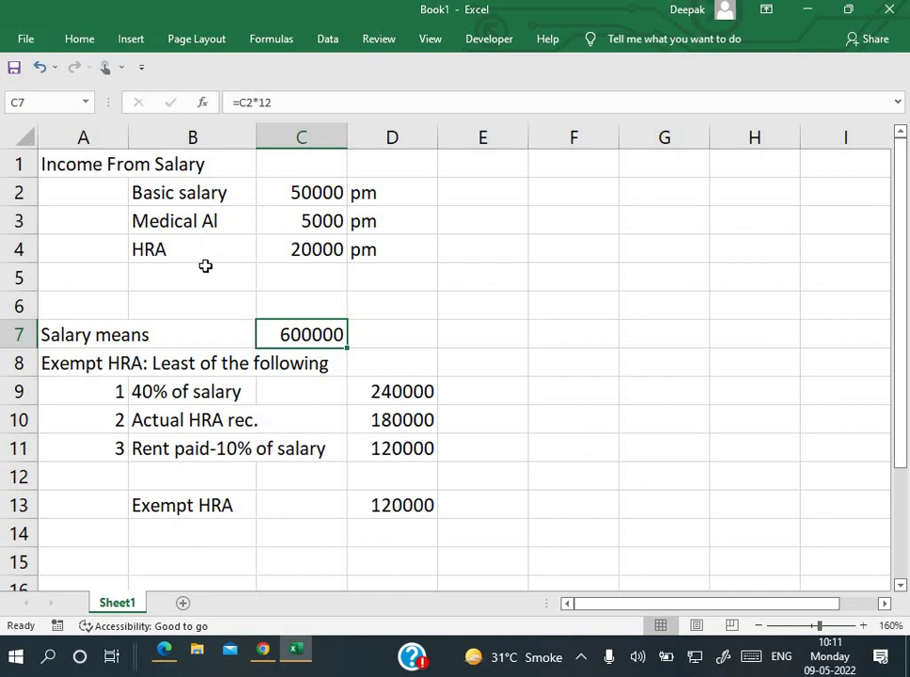
pyautogui.click(271, 192)
pyautogui.doubleClick(297, 334)
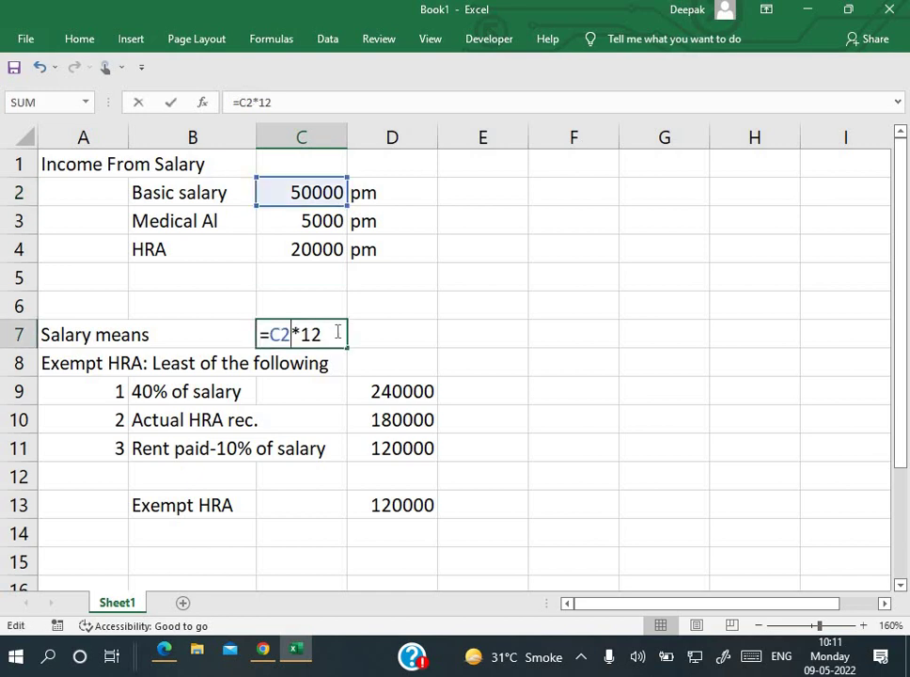
pyautogui.press('Return')
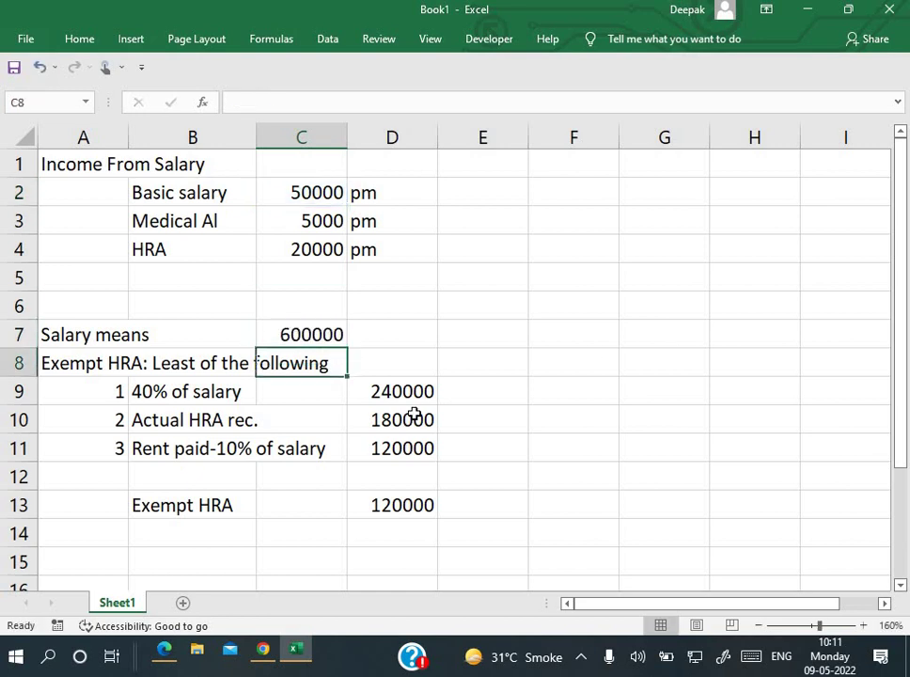
# Step: Review the three Exempt HRA conditions and open the 40% of salary formula in D9
pyautogui.click(101, 364)
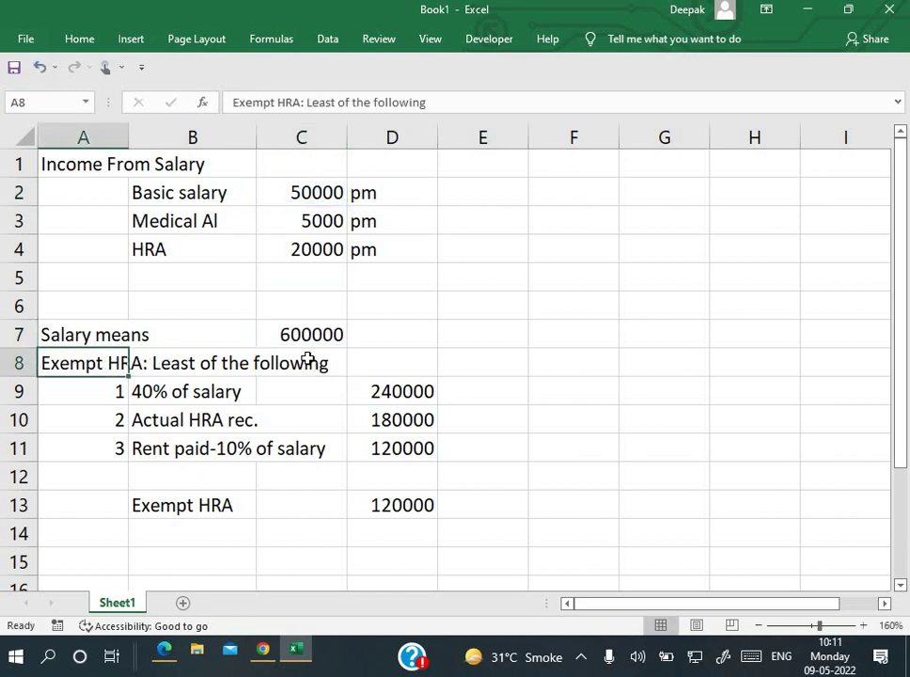
pyautogui.click(197, 399)
pyautogui.click(191, 421)
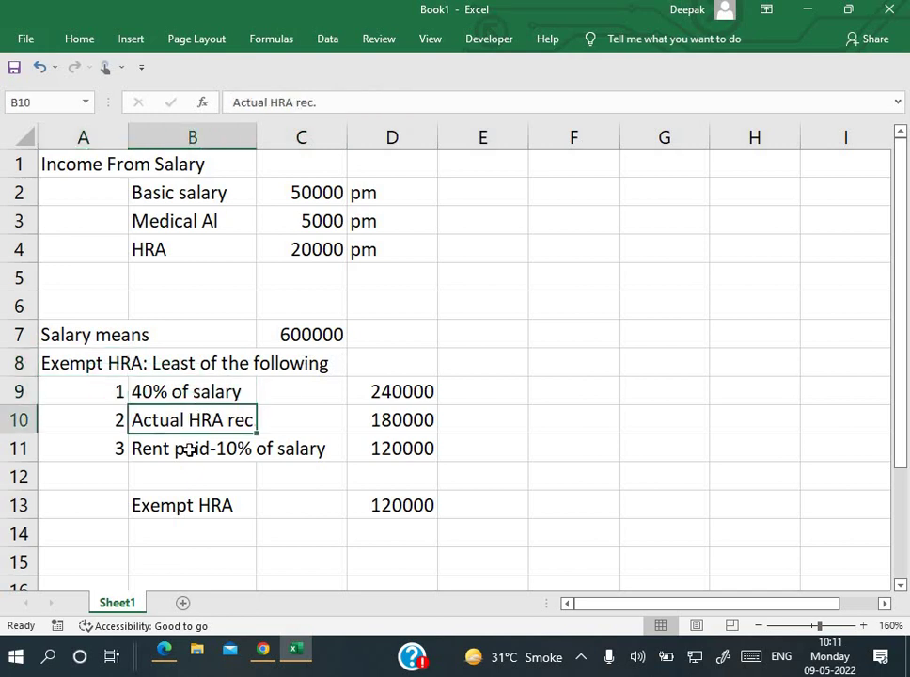
pyautogui.click(191, 451)
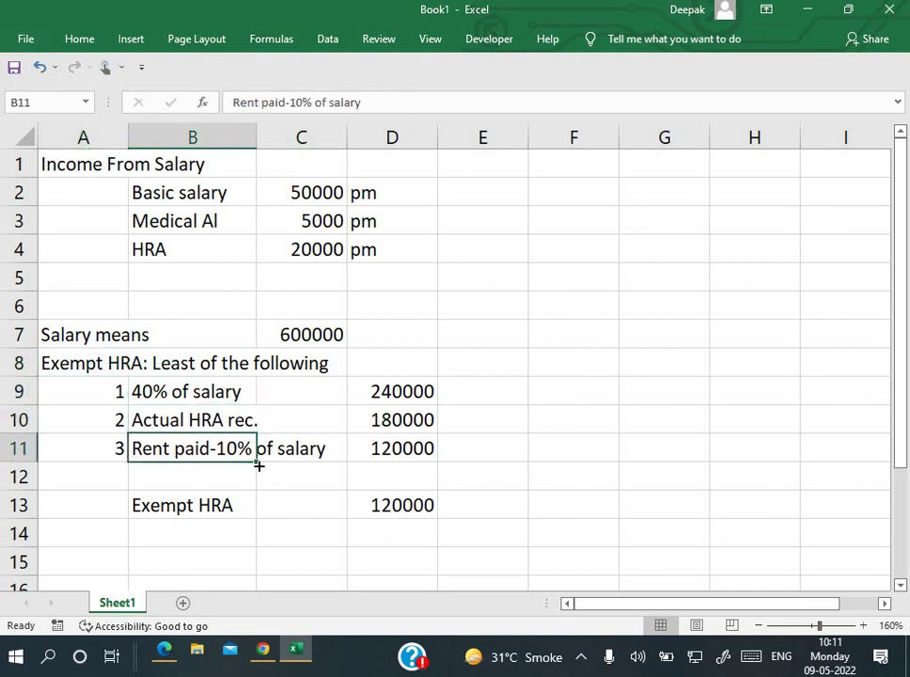
pyautogui.doubleClick(402, 390)
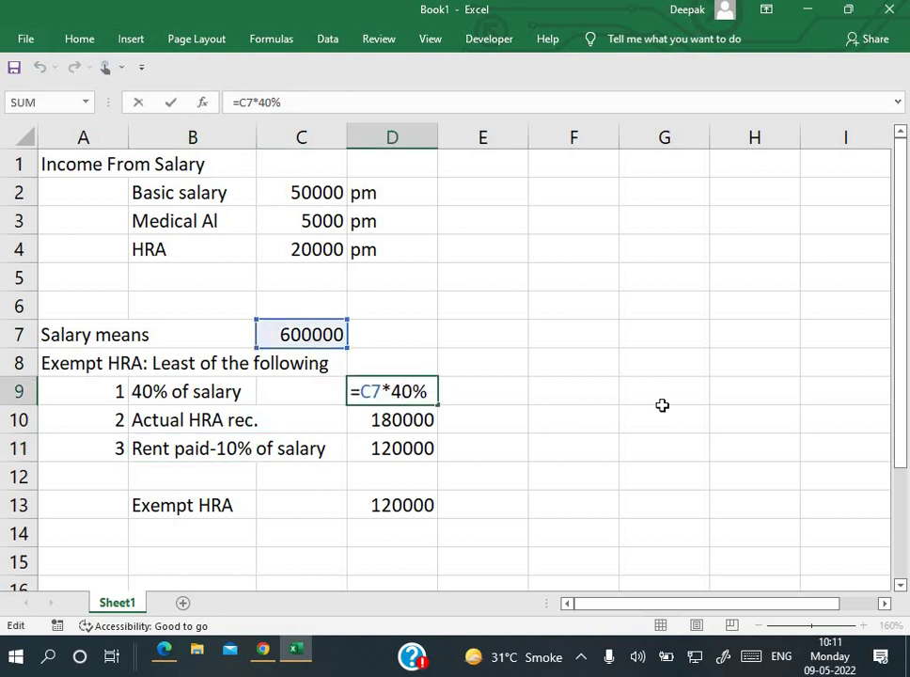
# Step: Confirm the 40% of salary result and make actual HRA reference C4, giving 240000
pyautogui.press('Return')
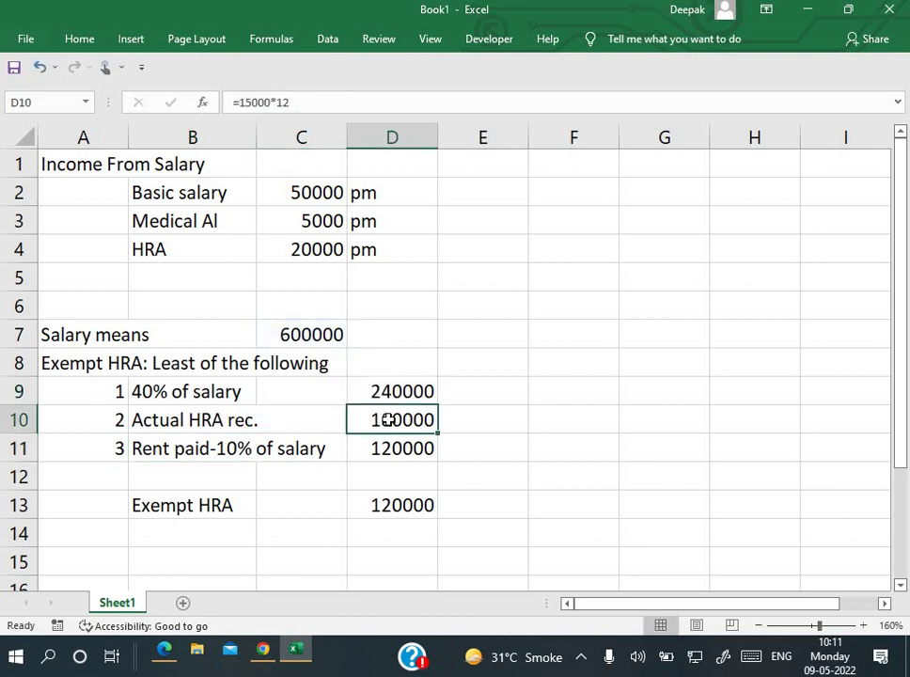
pyautogui.doubleClick(390, 421)
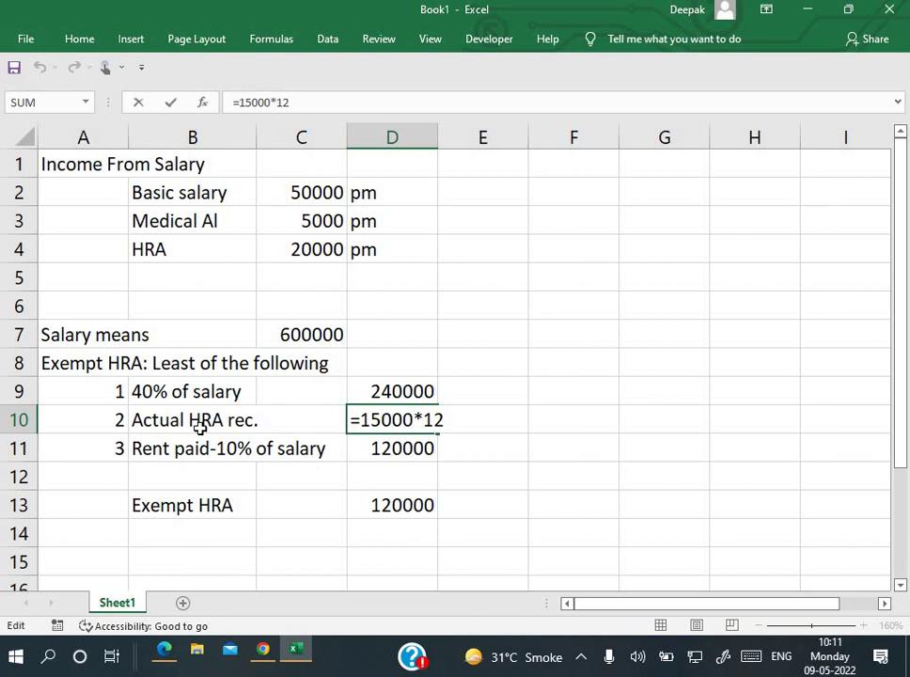
pyautogui.press('BackSpace')
pyautogui.press('BackSpace')
pyautogui.press('BackSpace')
pyautogui.press('BackSpace')
pyautogui.press('BackSpace')
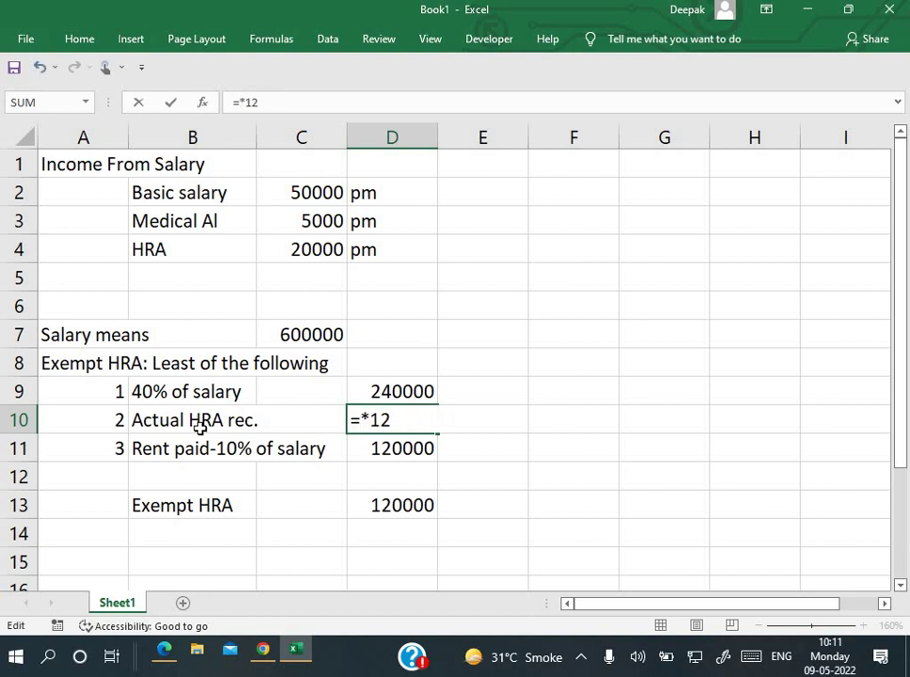
pyautogui.click(323, 251)
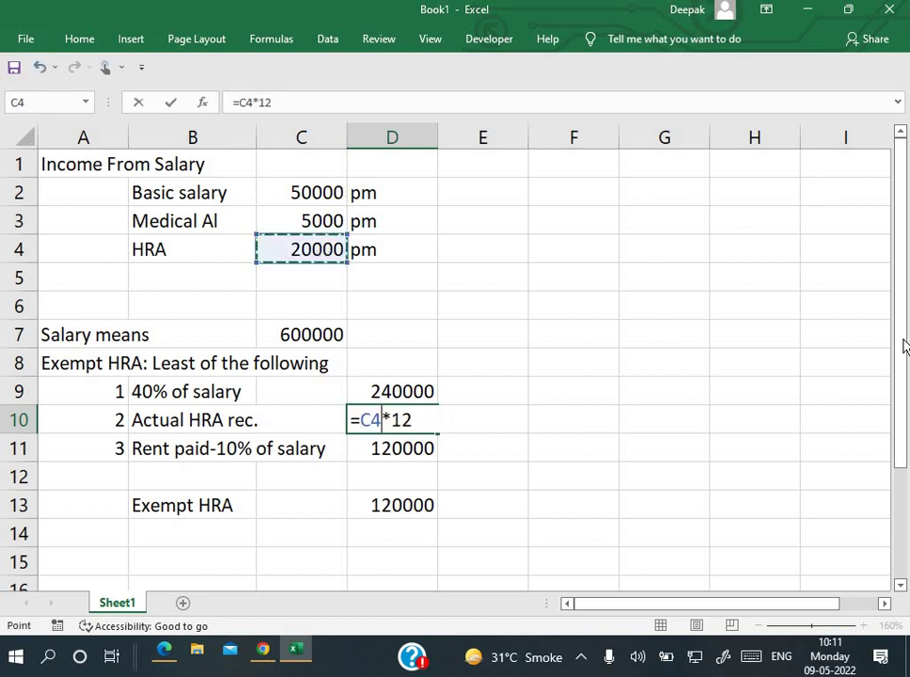
pyautogui.press('Return')
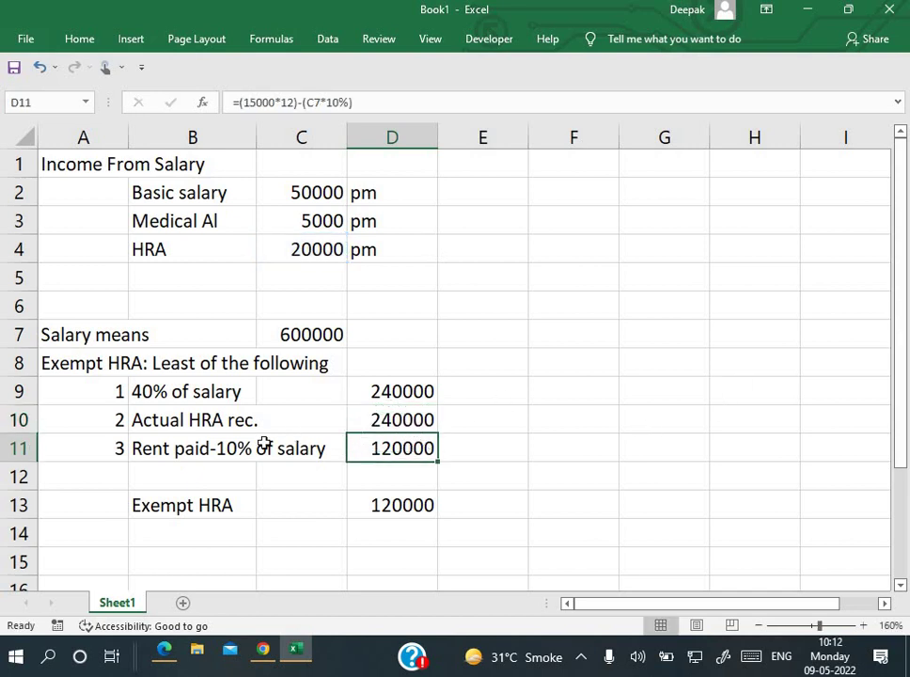
# Step: Fix the rent-based HRA formula, check the MIN exempt HRA of 120000, and return to the PDF
pyautogui.doubleClick(399, 451)
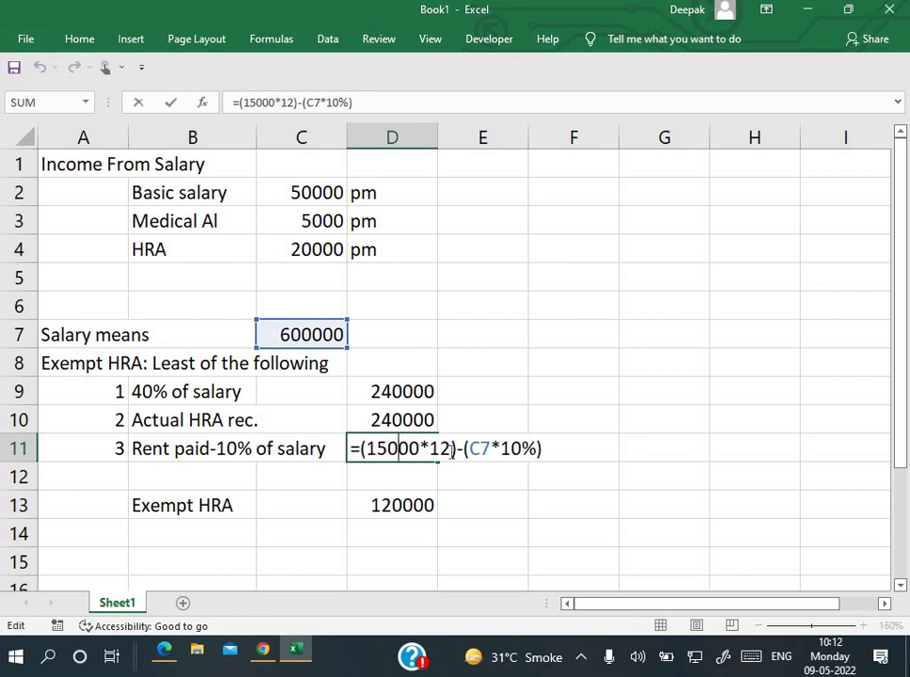
pyautogui.click(492, 451)
pyautogui.press('Return')
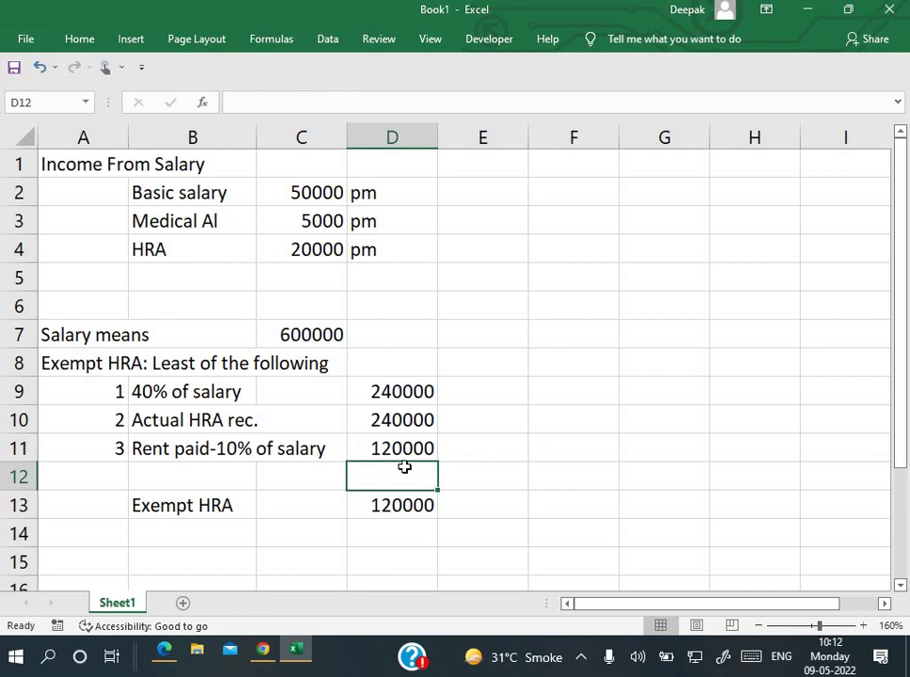
pyautogui.click(386, 501)
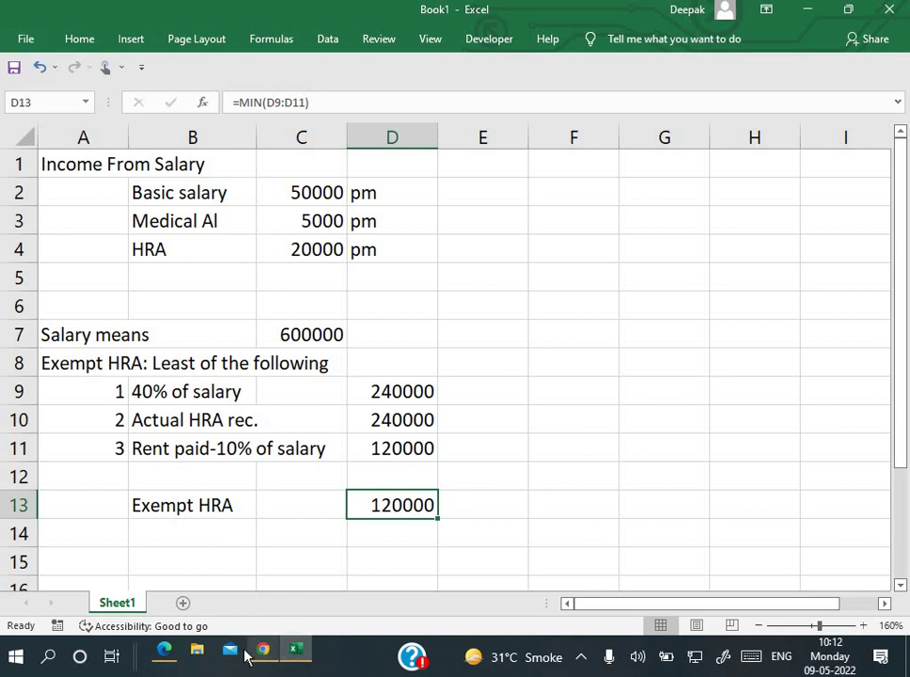
pyautogui.click(164, 650)
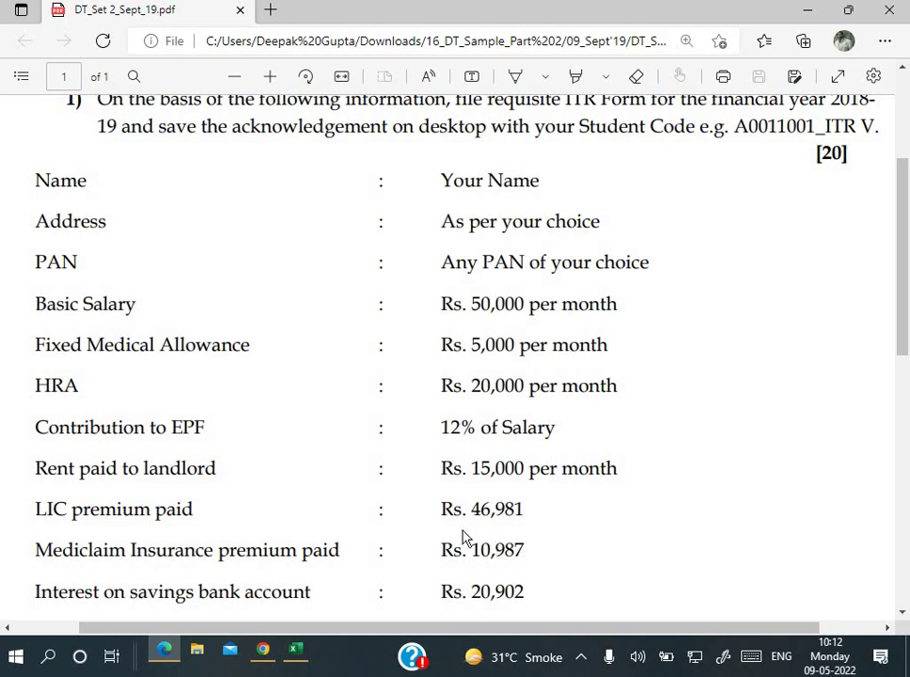
# Step: Move from the question PDF to a new Google Chrome tab
pyautogui.click(263, 555)
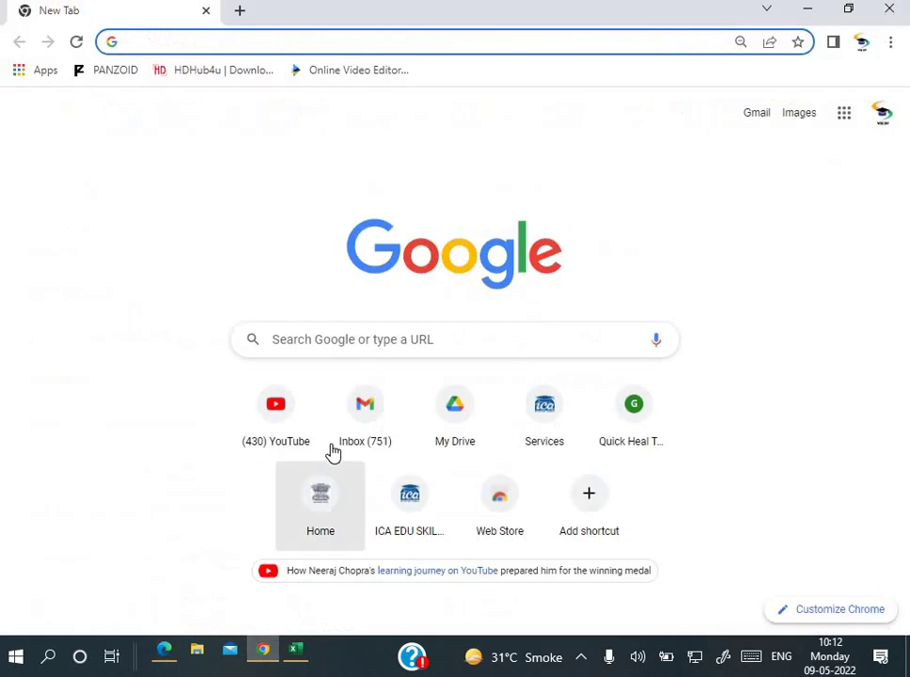
# Step: Search 'welcome to ica' and open the ICA student site
pyautogui.click(252, 45)
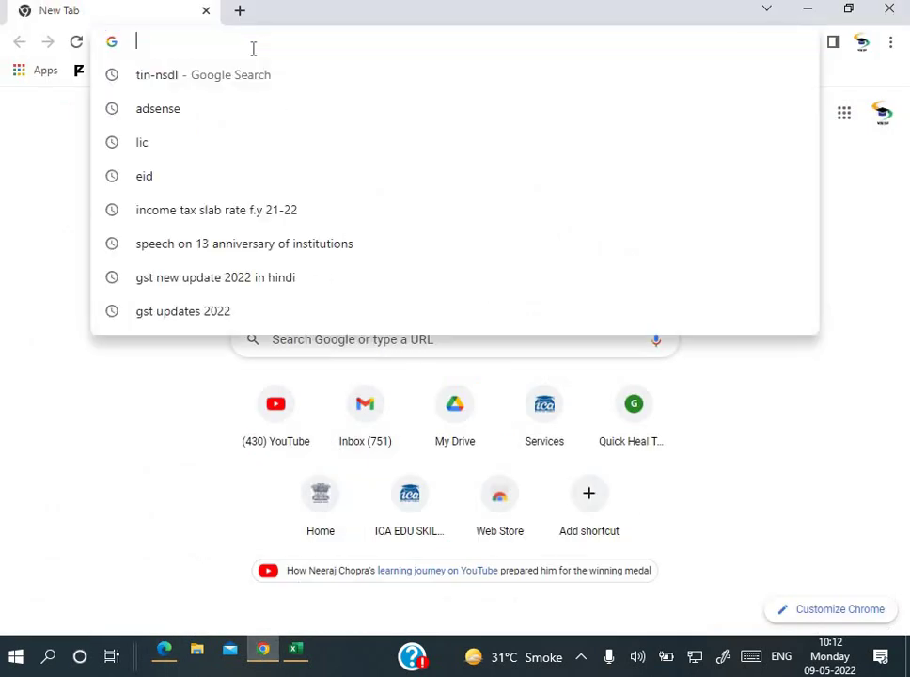
pyautogui.write('welcom')
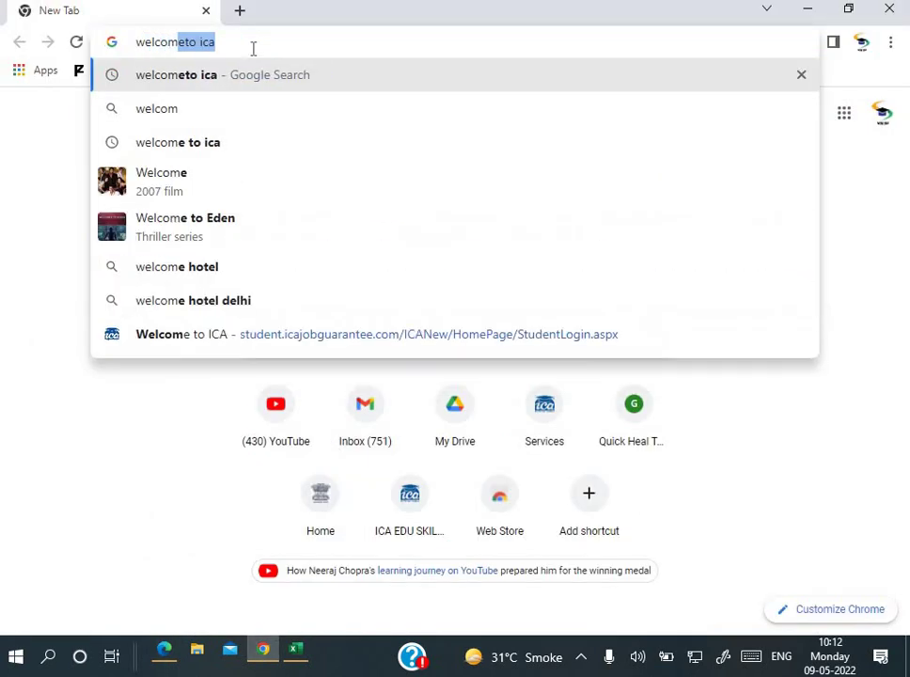
pyautogui.press('Right')
pyautogui.press('Return')
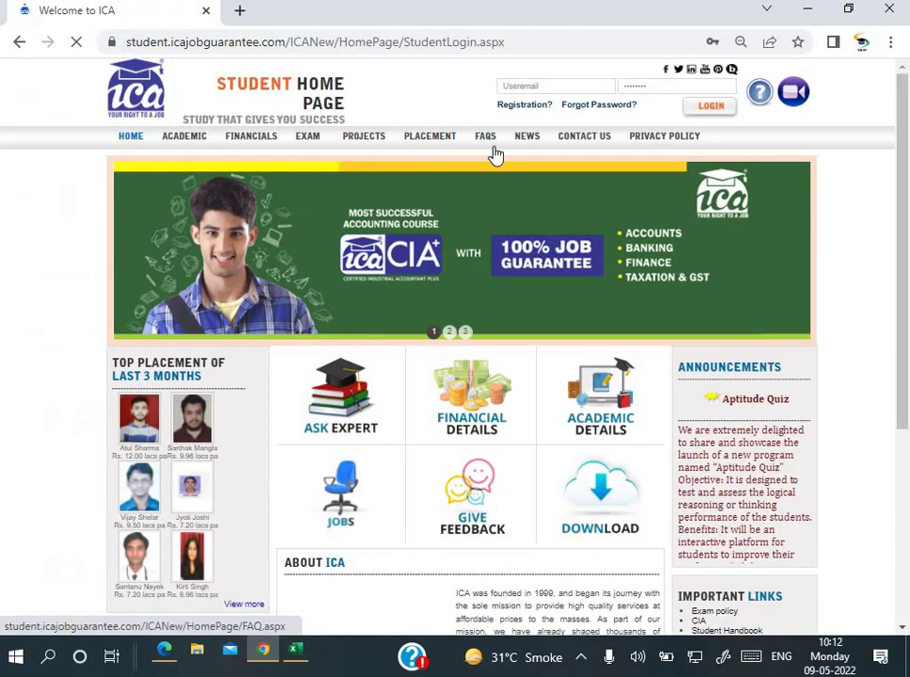
pyautogui.click(558, 86)
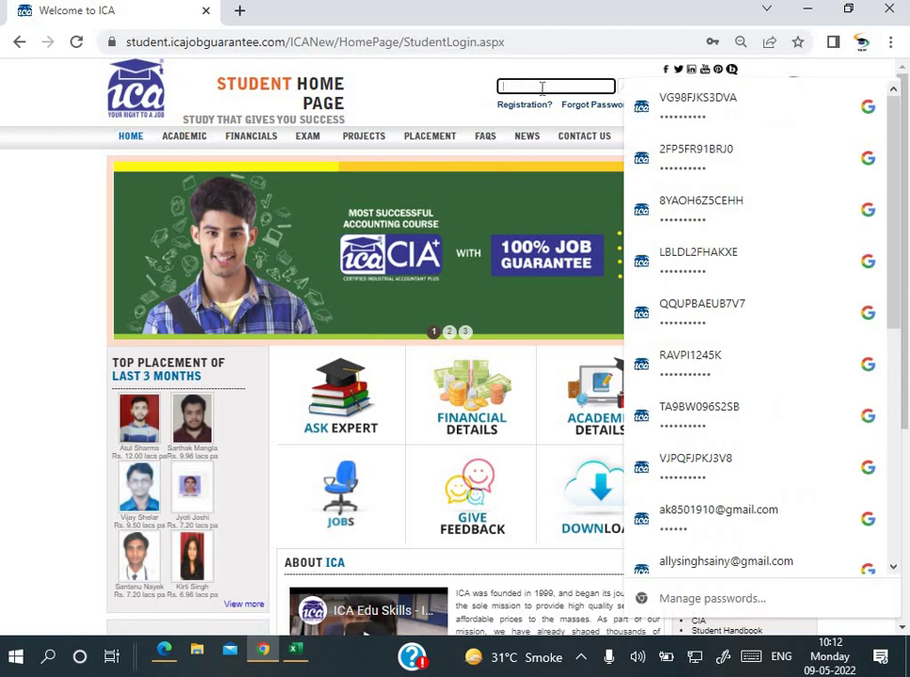
# Step: Change the address to student.icajobguarantee.com/itr and load the ITR simulation site
pyautogui.click(540, 40)
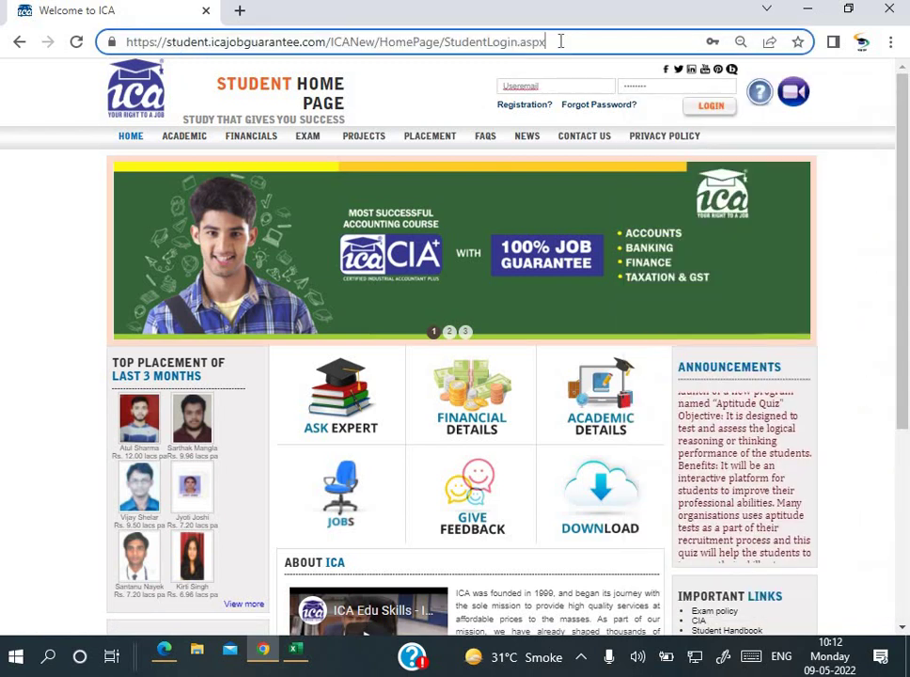
pyautogui.press('BackSpace')
pyautogui.press('BackSpace')
pyautogui.press('BackSpace')
pyautogui.press('BackSpace')
pyautogui.press('BackSpace')
pyautogui.press('BackSpace')
pyautogui.press('BackSpace')
pyautogui.press('BackSpace')
pyautogui.press('BackSpace')
pyautogui.press('BackSpace')
pyautogui.press('BackSpace')
pyautogui.press('BackSpace')
pyautogui.press('BackSpace')
pyautogui.press('BackSpace')
pyautogui.press('BackSpace')
pyautogui.press('BackSpace')
pyautogui.press('BackSpace')
pyautogui.press('BackSpace')
pyautogui.press('BackSpace')
pyautogui.press('BackSpace')
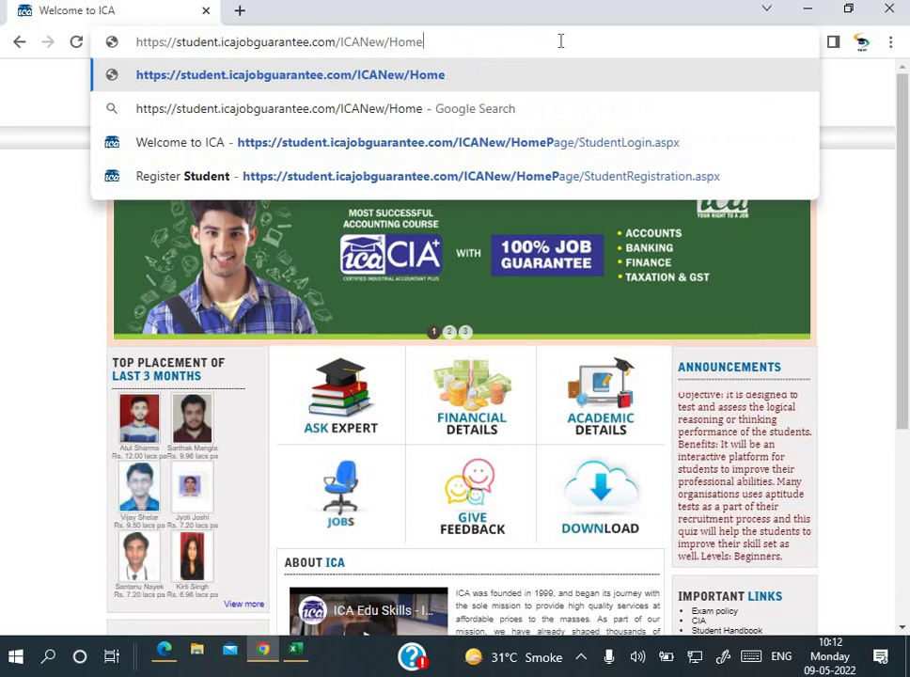
pyautogui.press('BackSpace')
pyautogui.press('BackSpace')
pyautogui.press('BackSpace')
pyautogui.press('BackSpace')
pyautogui.write('i')
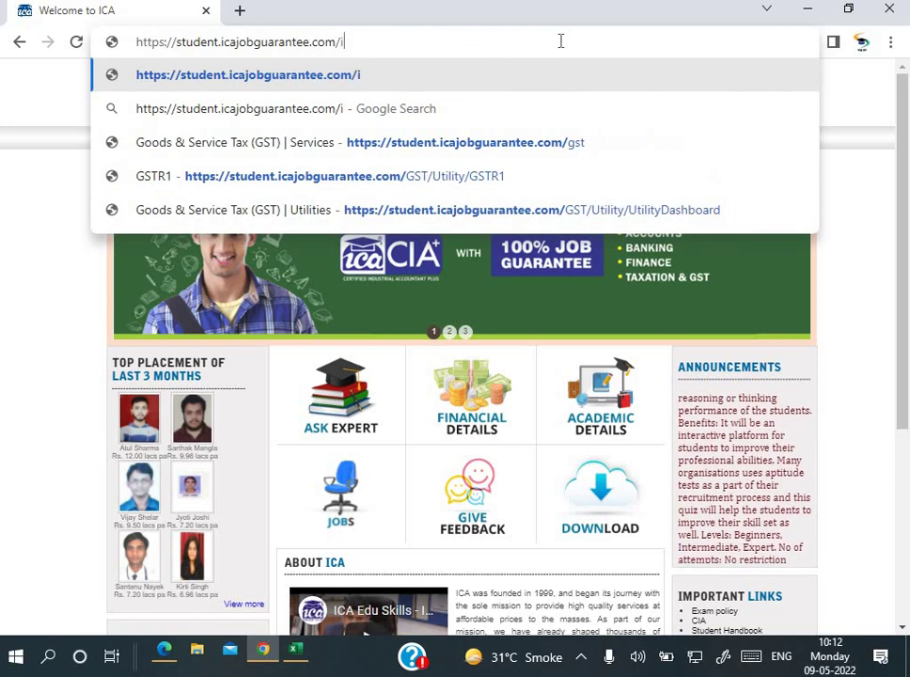
pyautogui.write('tr')
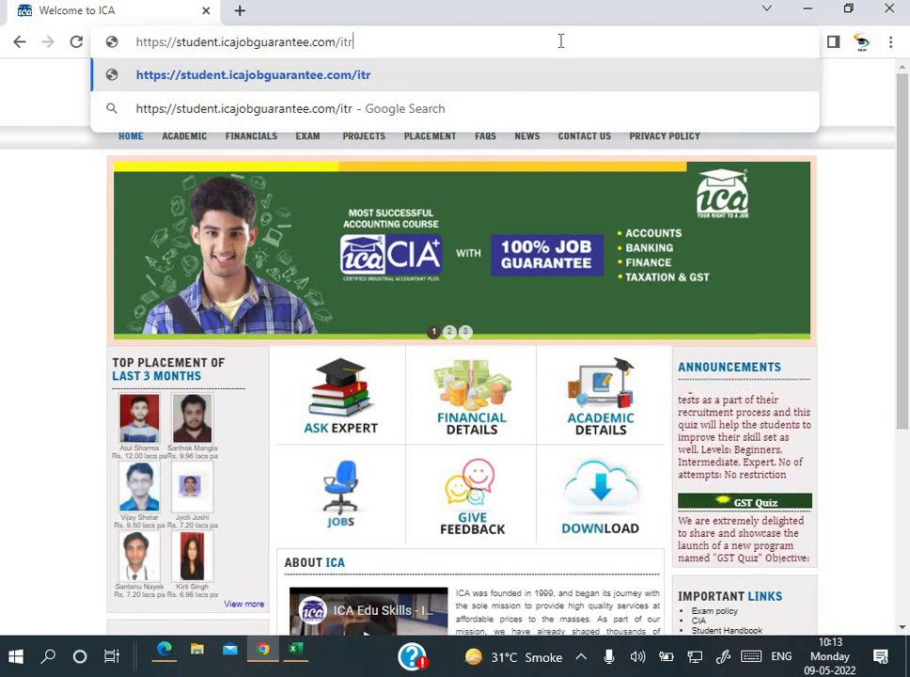
pyautogui.press('Return')
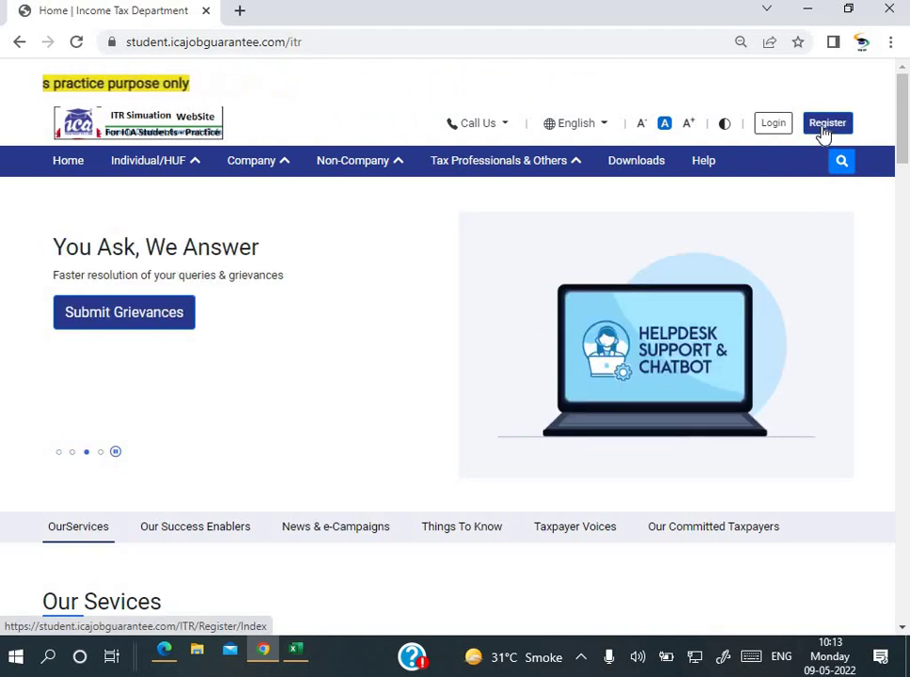
# Step: Start registration, enter and validate the PAN, and confirm registering as an Individual taxpayer
pyautogui.click(823, 132)
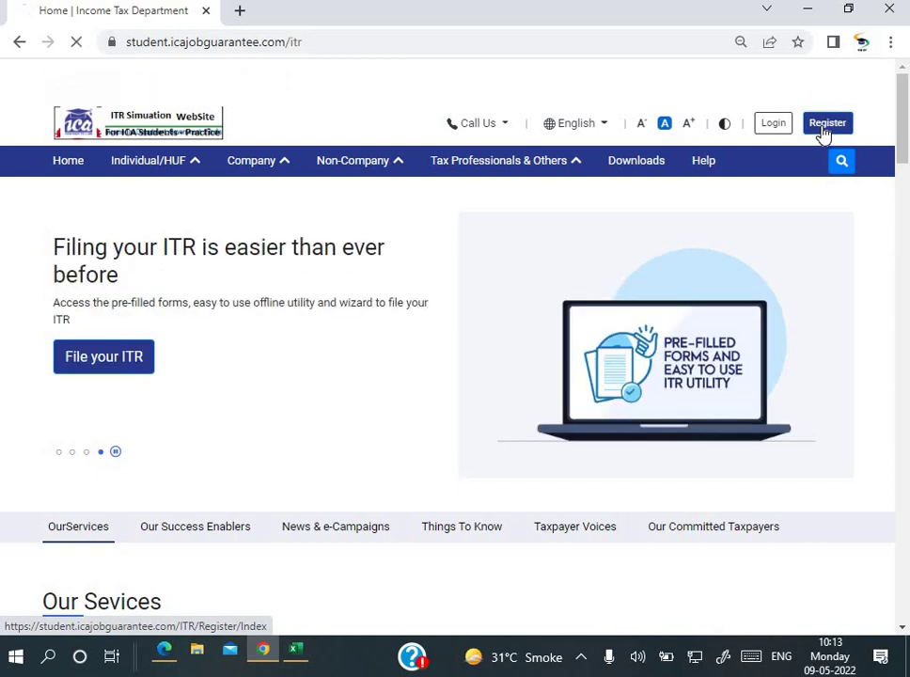
pyautogui.scroll(-2, 179, 385)
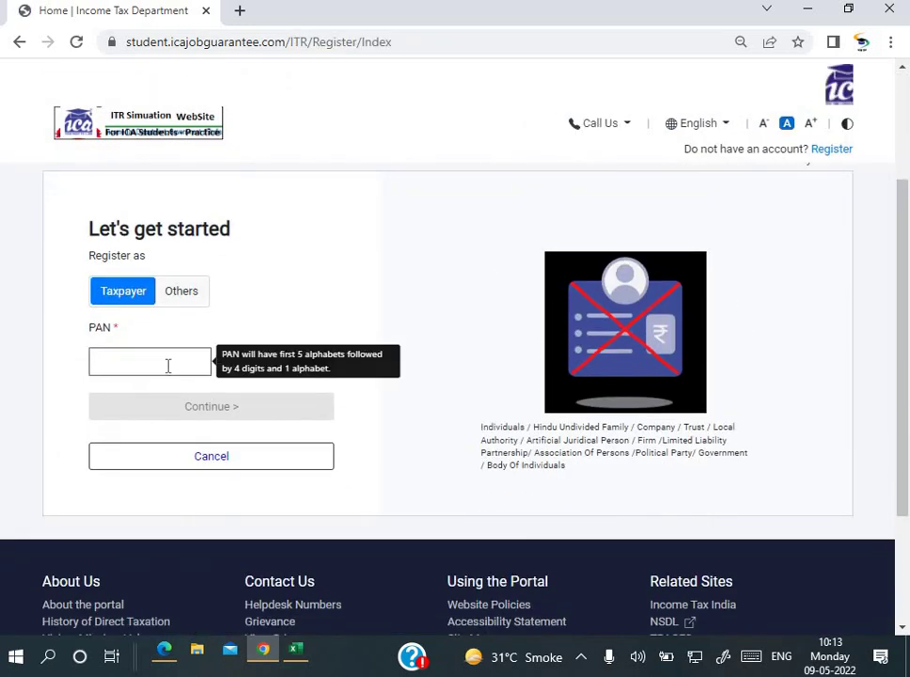
pyautogui.click(167, 366)
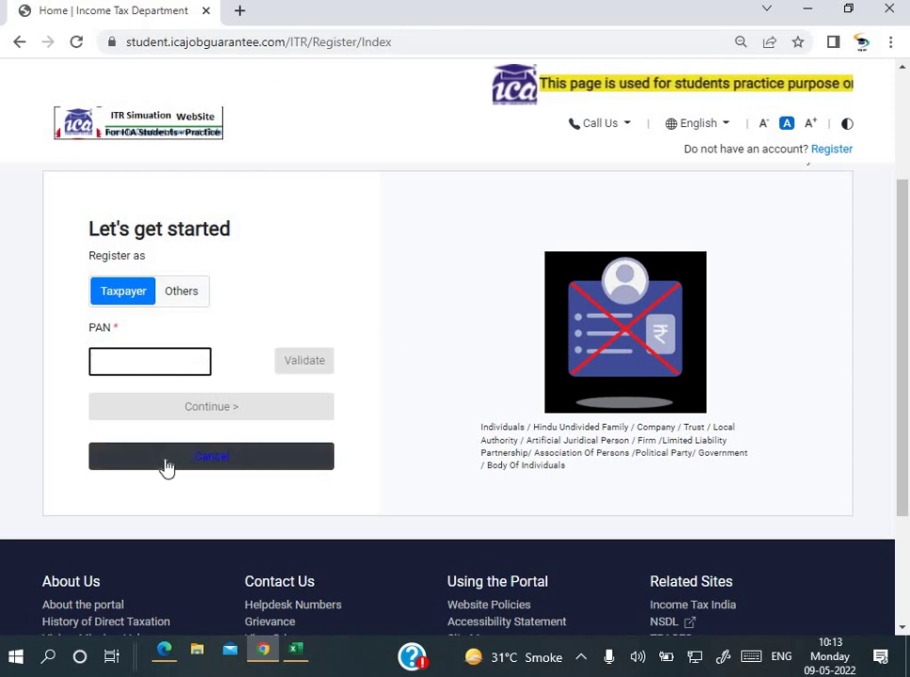
pyautogui.write('PA')
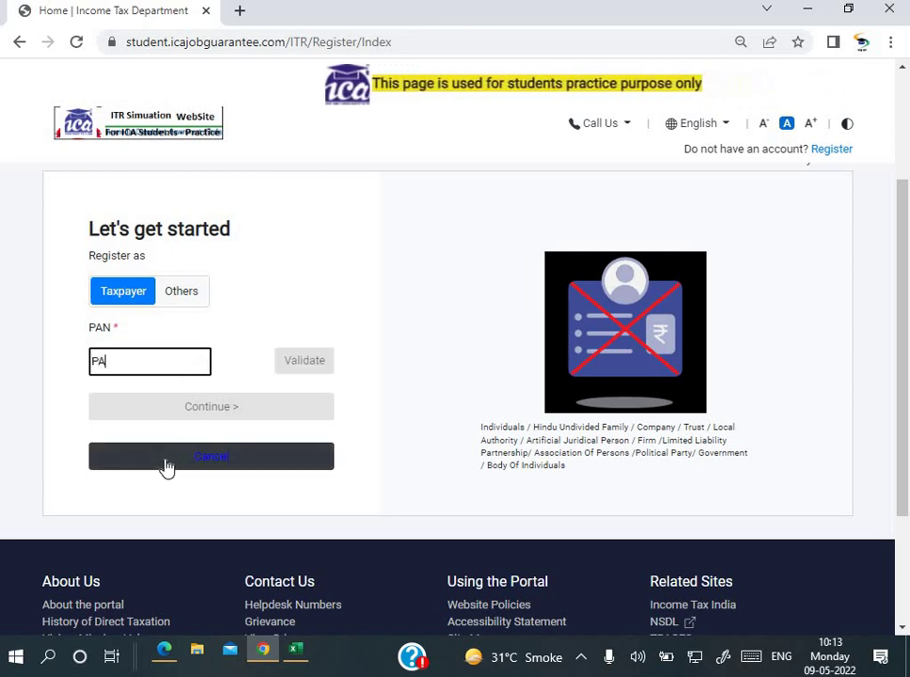
pyautogui.write('NPP')
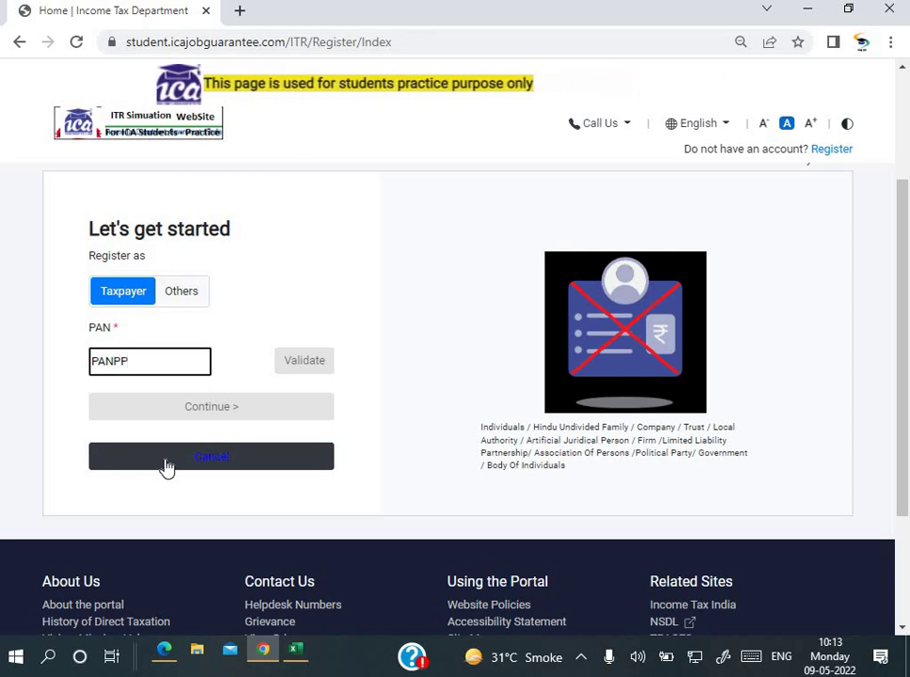
pyautogui.write('1234')
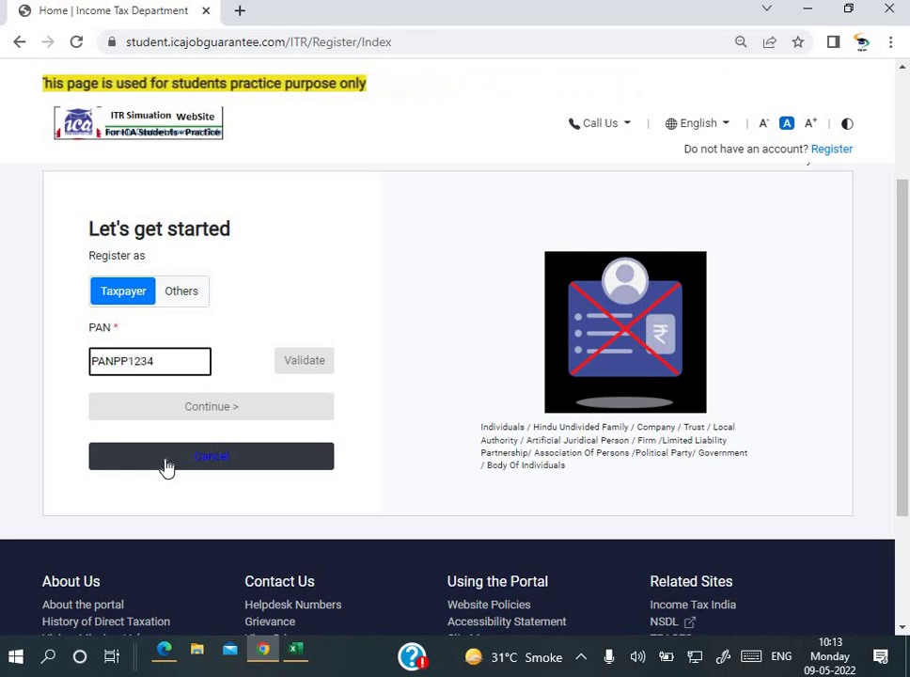
pyautogui.write('K')
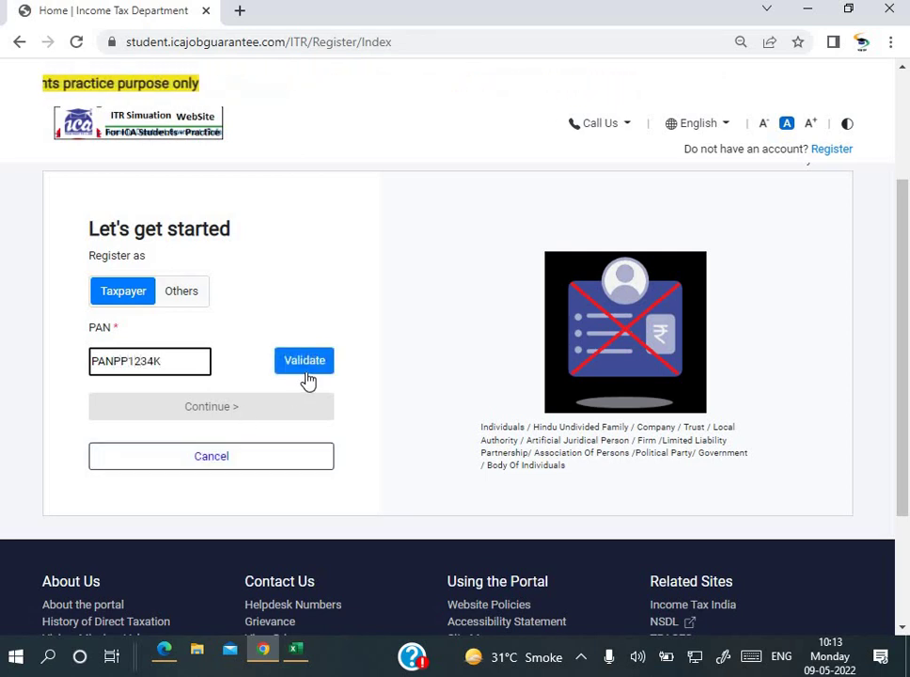
pyautogui.click(303, 368)
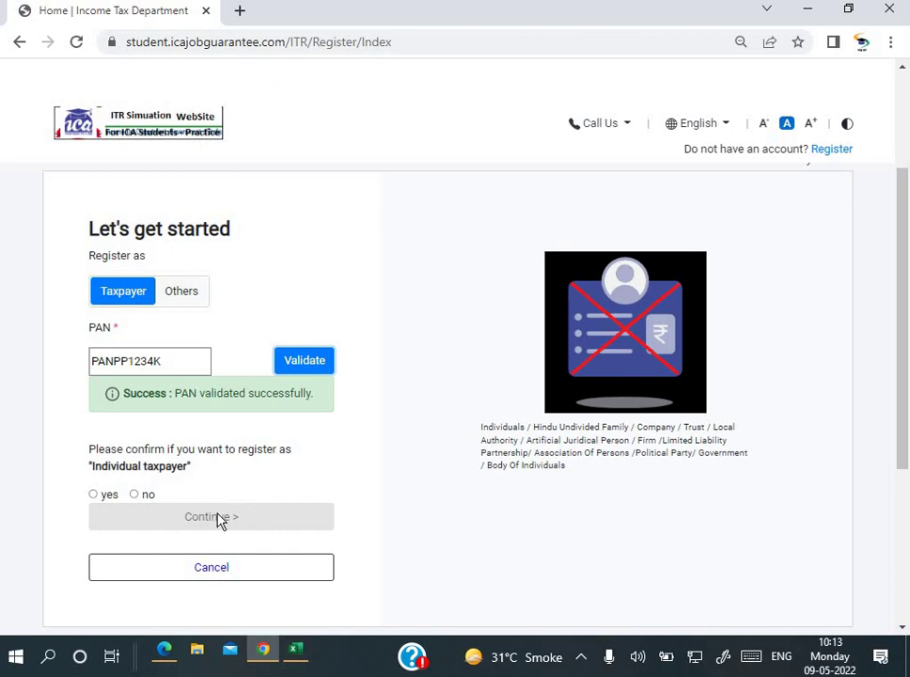
pyautogui.doubleClick(104, 495)
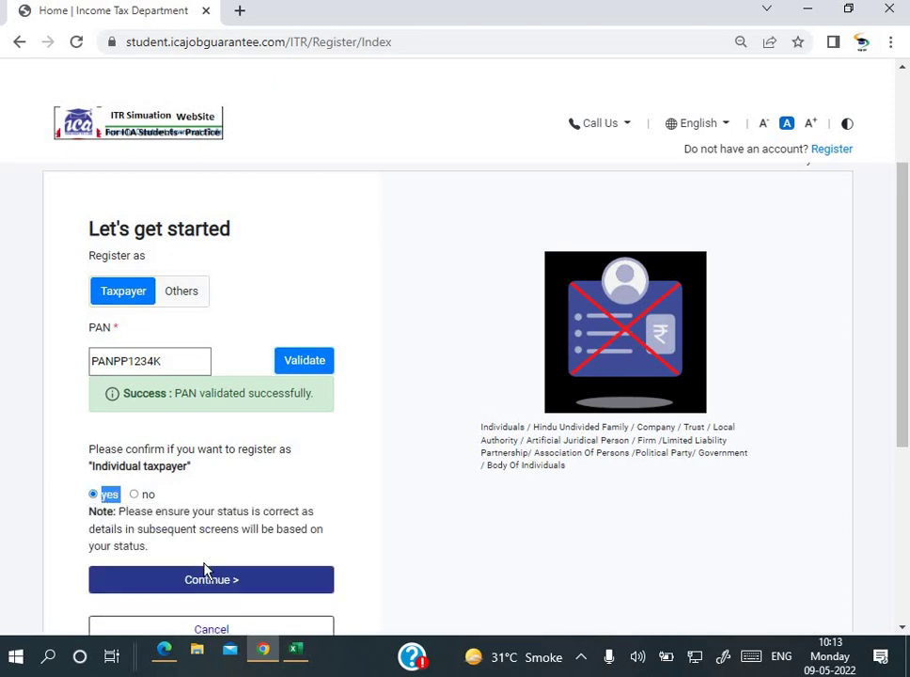
pyautogui.scroll(-2, 212, 592)
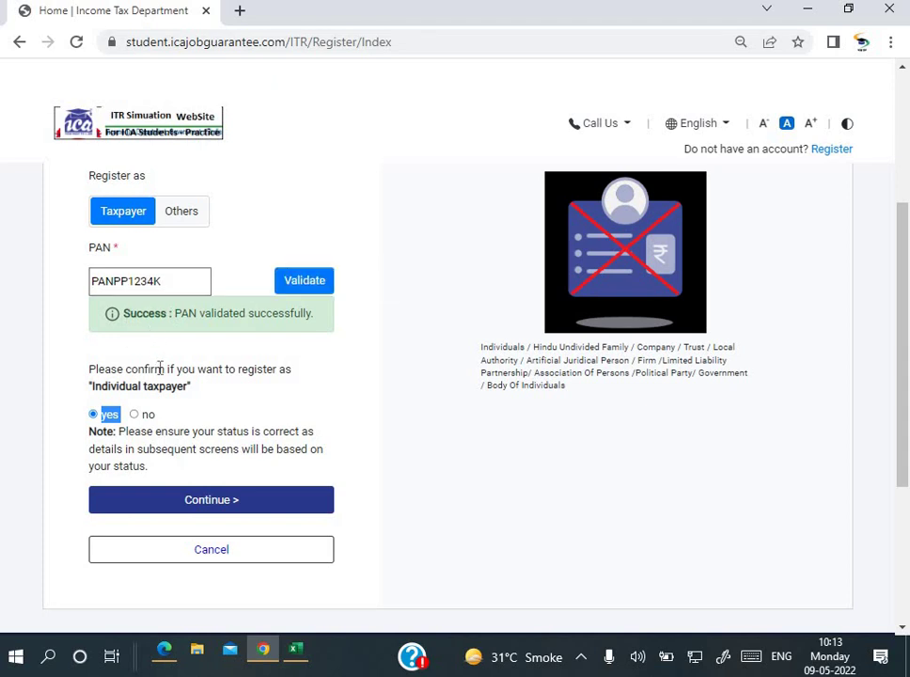
# Step: Continue to the Basic Details form and fill in the taxpayer's last name and first name
pyautogui.click(173, 509)
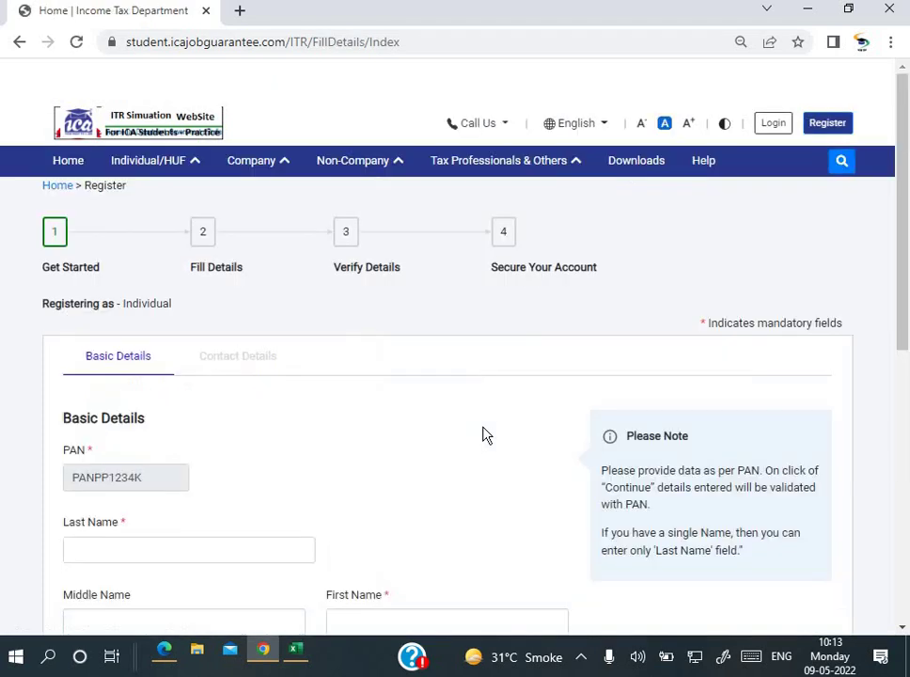
pyautogui.scroll(-1, 231, 307)
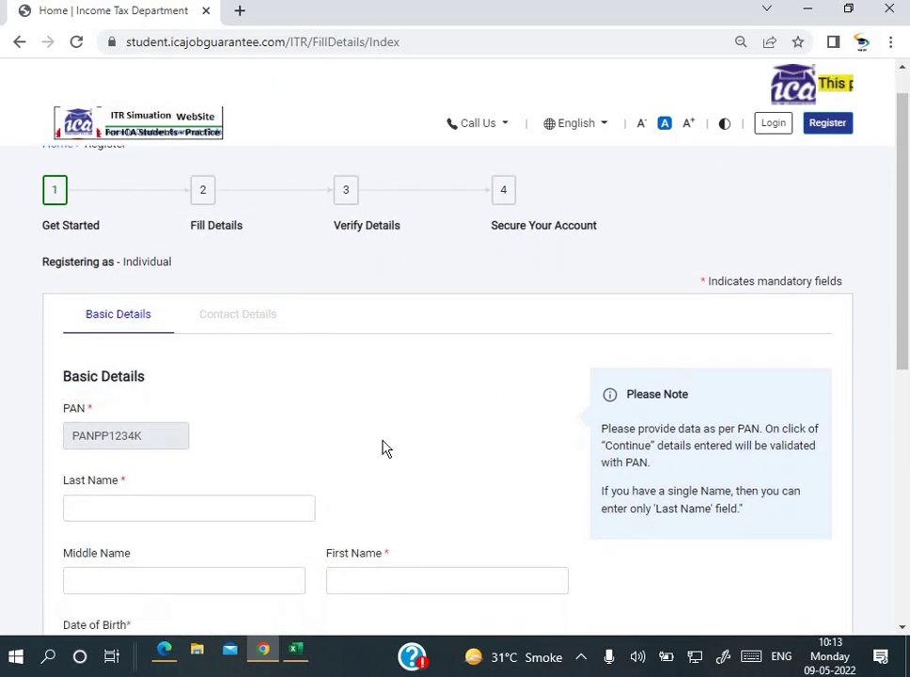
pyautogui.scroll(-2, 384, 448)
pyautogui.scroll(-1, 282, 405)
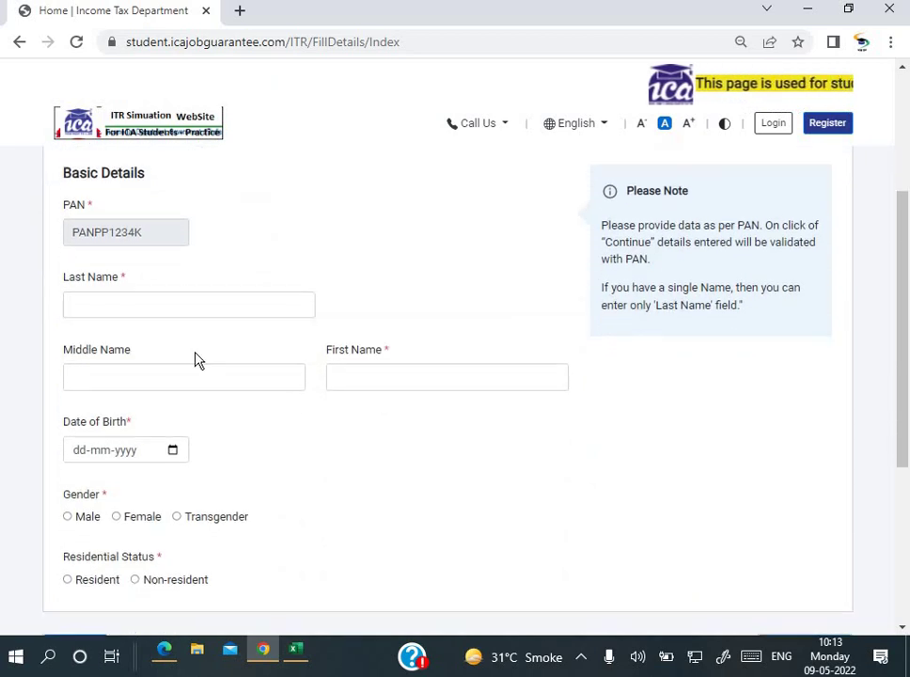
pyautogui.click(146, 299)
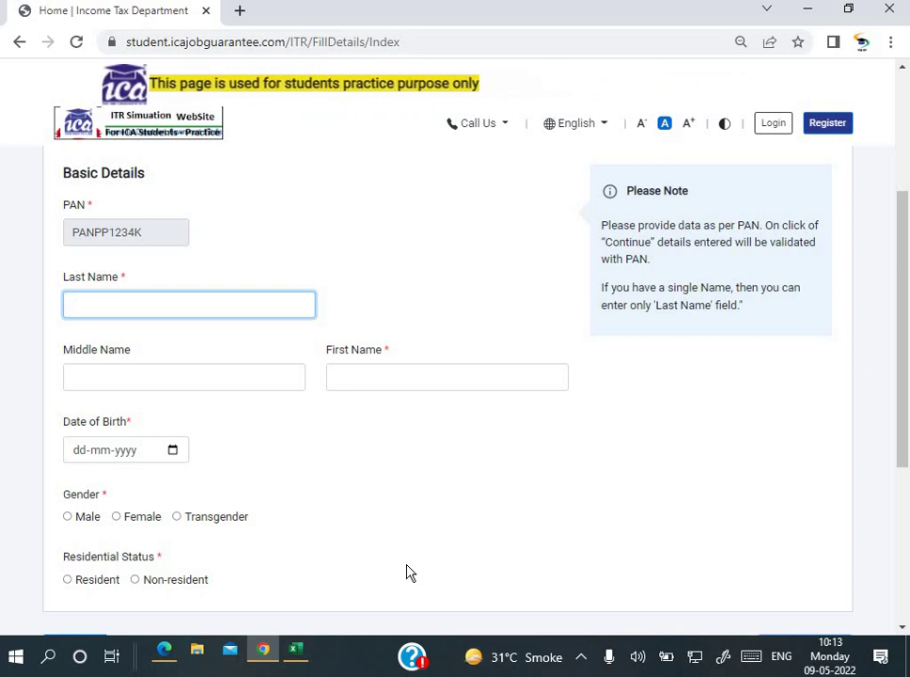
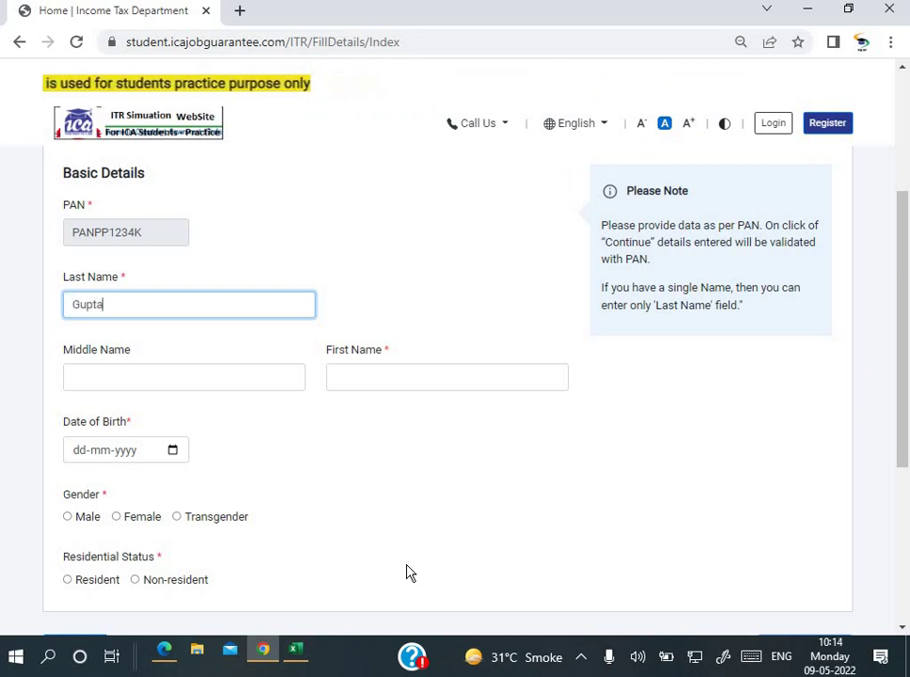
pyautogui.press('Tab')
pyautogui.press('Tab')
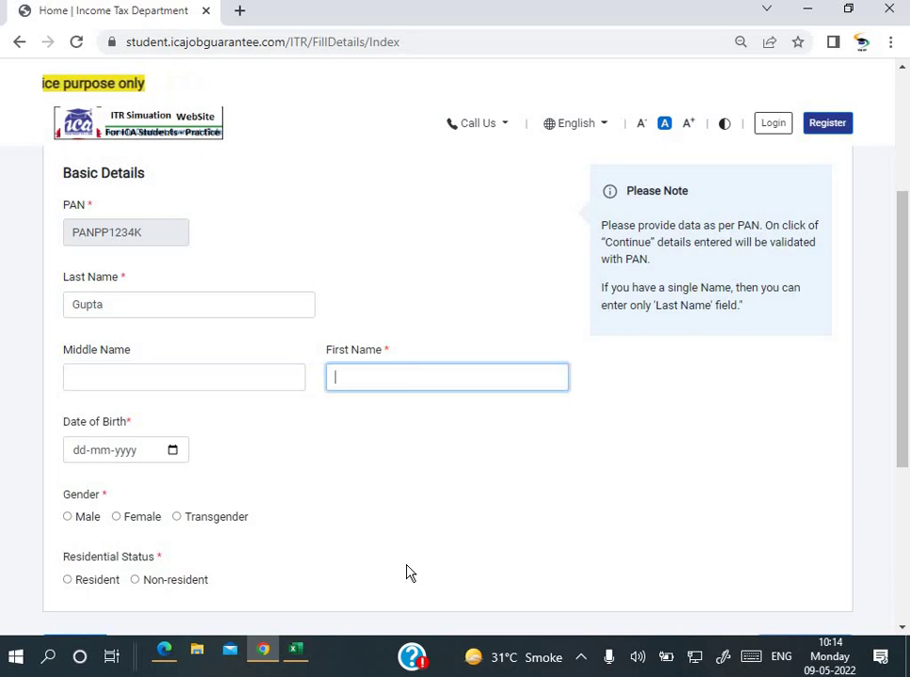
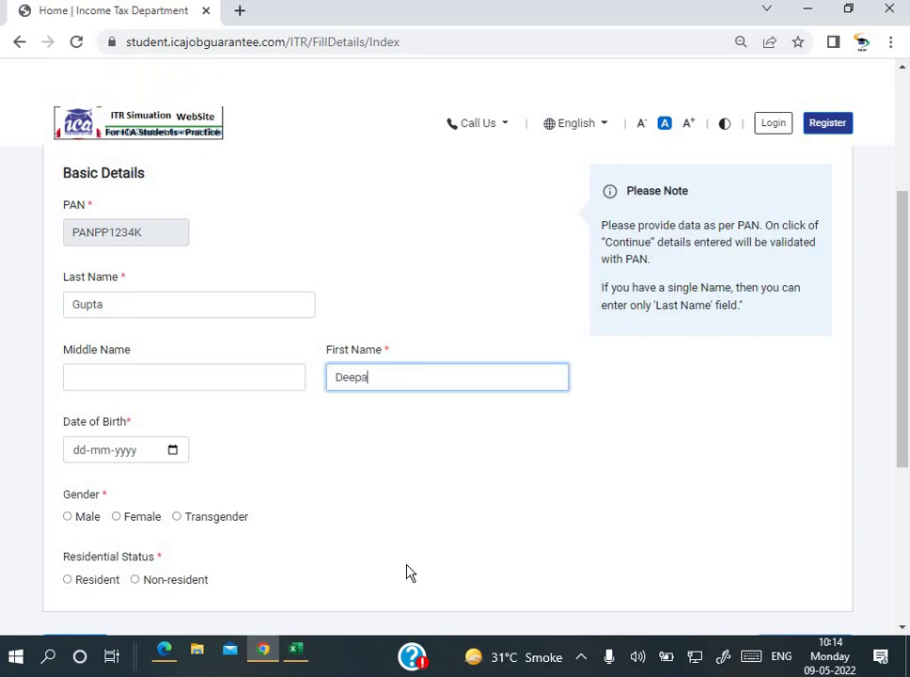
pyautogui.press('Tab')
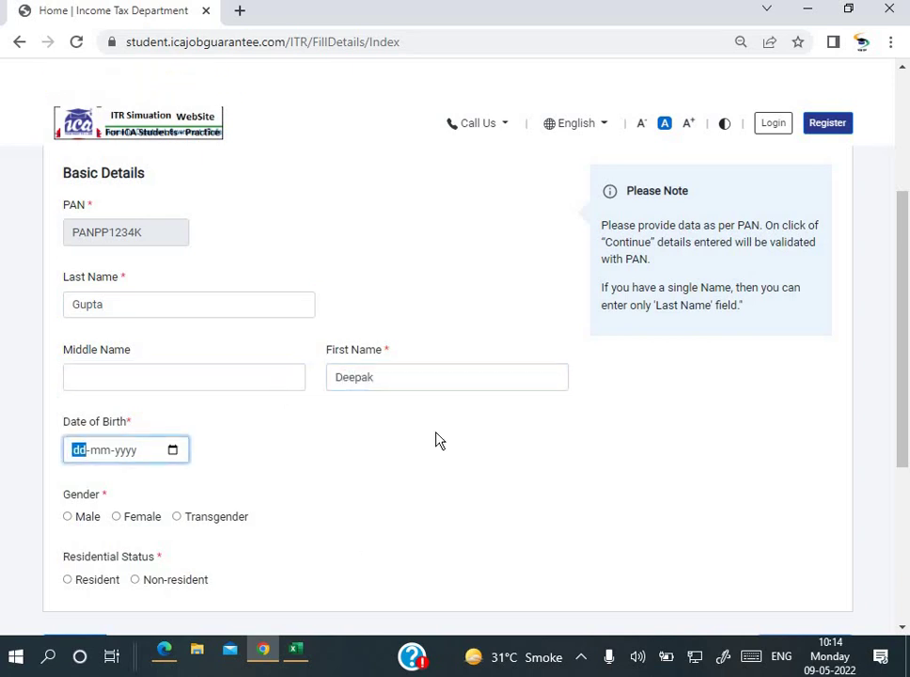
pyautogui.scroll(4, 435, 439)
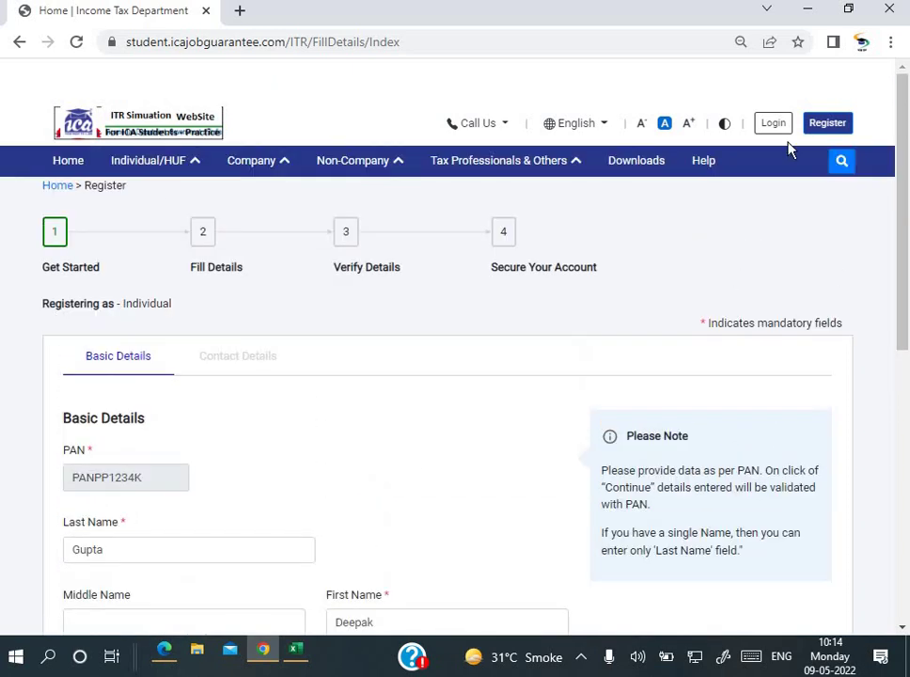
# Step: Open the login page and submit the account's user ID
pyautogui.click(775, 125)
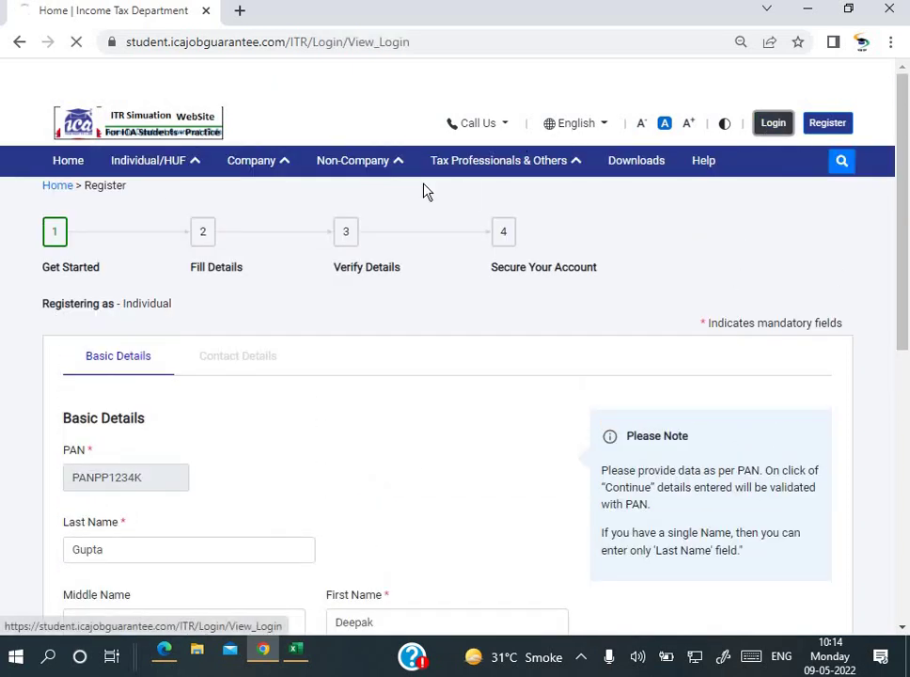
pyautogui.scroll(-2, 128, 310)
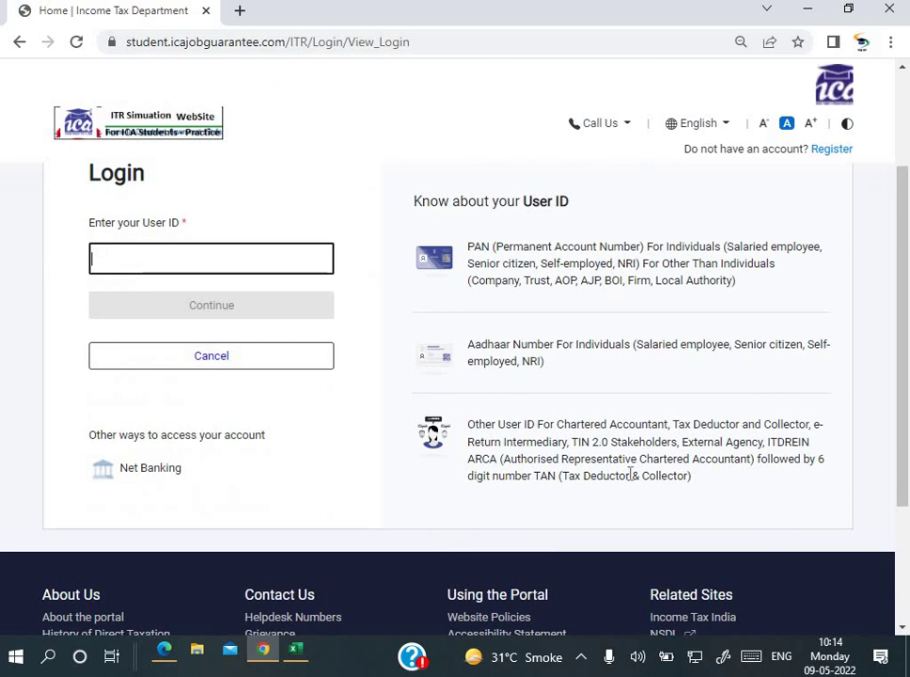
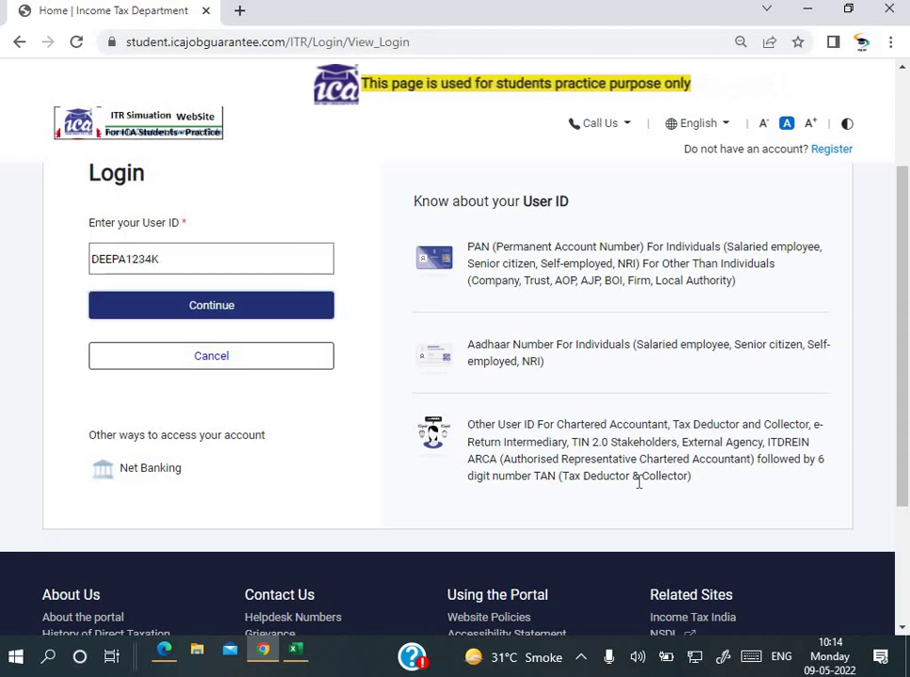
pyautogui.click(229, 319)
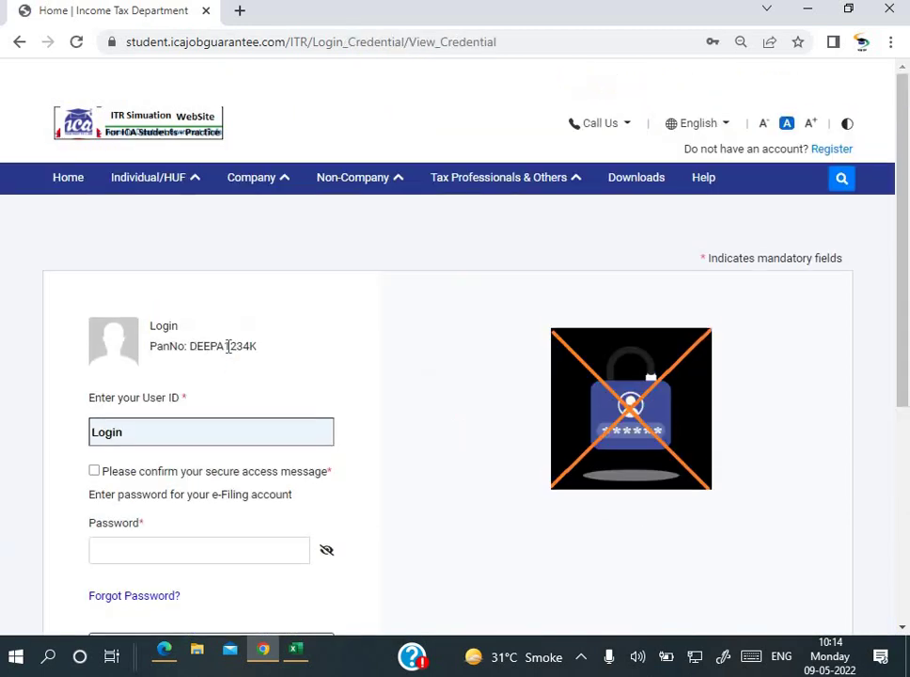
# Step: Confirm the secure access message, enter the account password and log in
pyautogui.scroll(-2, 229, 343)
pyautogui.click(196, 375)
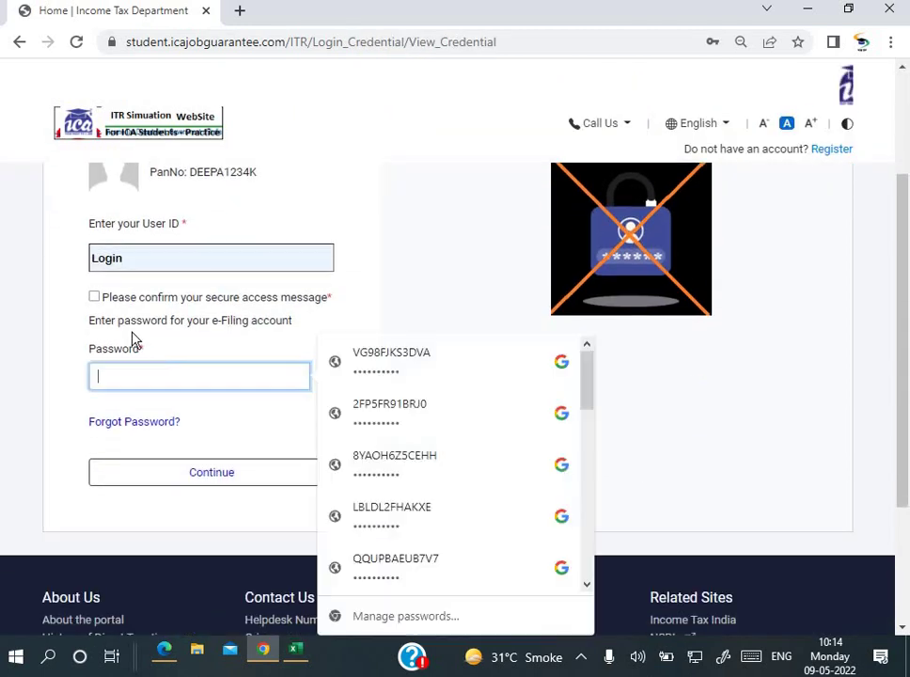
pyautogui.click(94, 297)
pyautogui.click(147, 380)
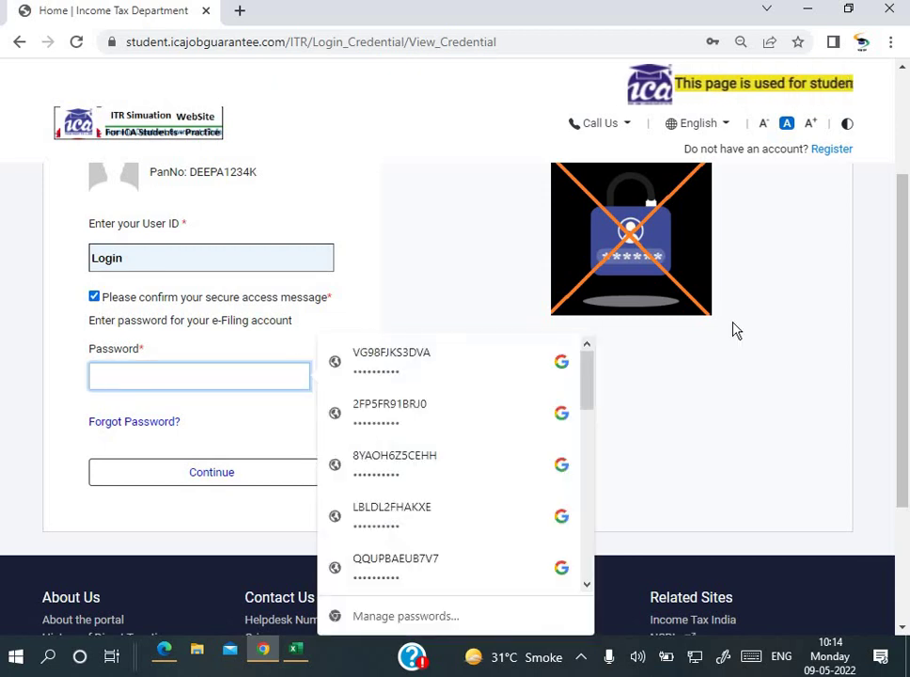
pyautogui.write('****')
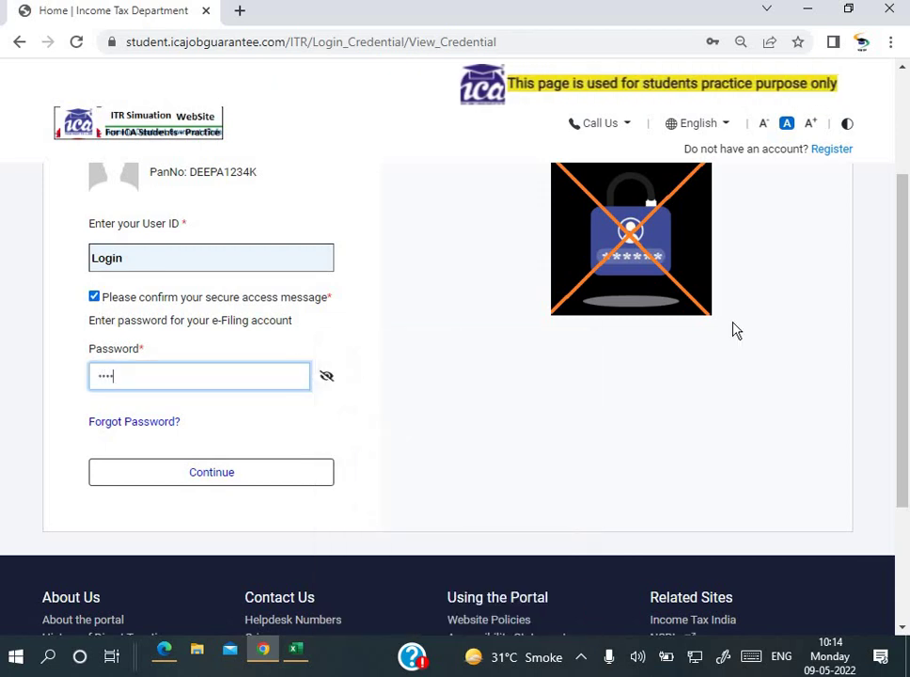
pyautogui.write('***')
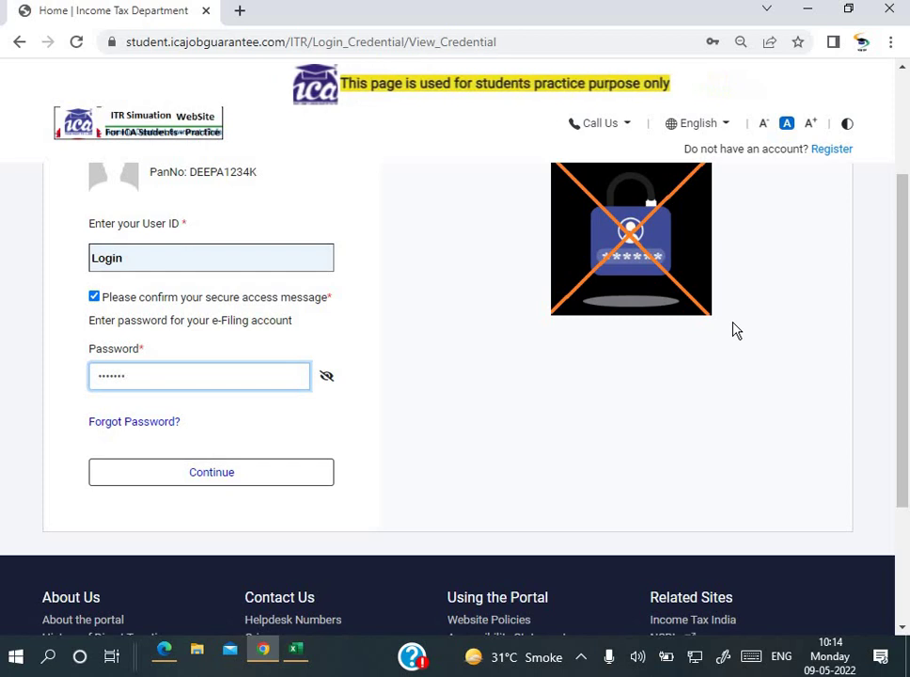
pyautogui.write('*')
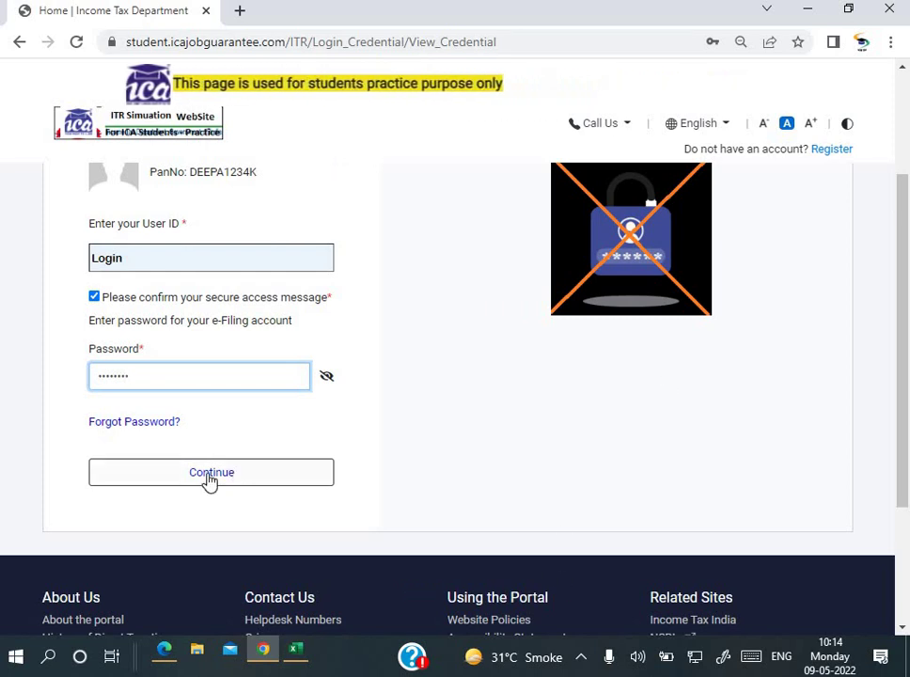
pyautogui.click(252, 468)
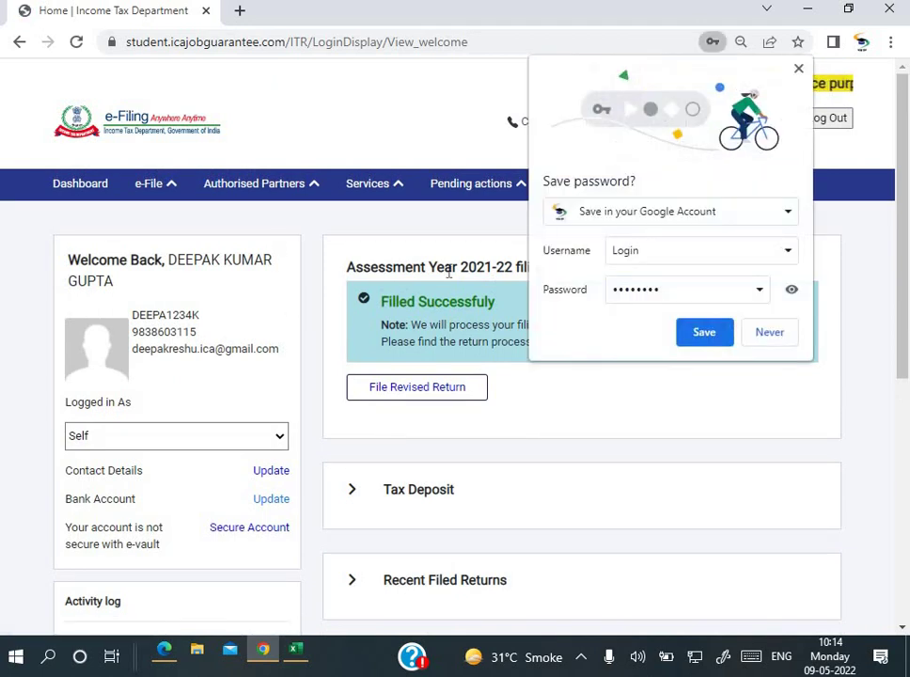
# Step: Decline Chrome's password saving, glance at the salary workbook, and return to the e-Filing dashboard
pyautogui.click(774, 337)
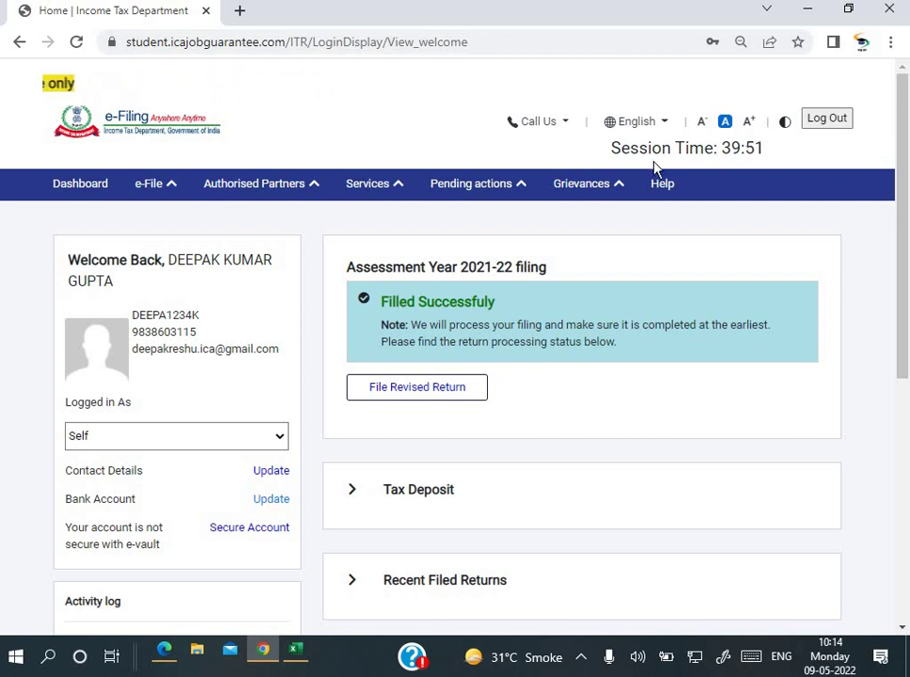
pyautogui.click(471, 184)
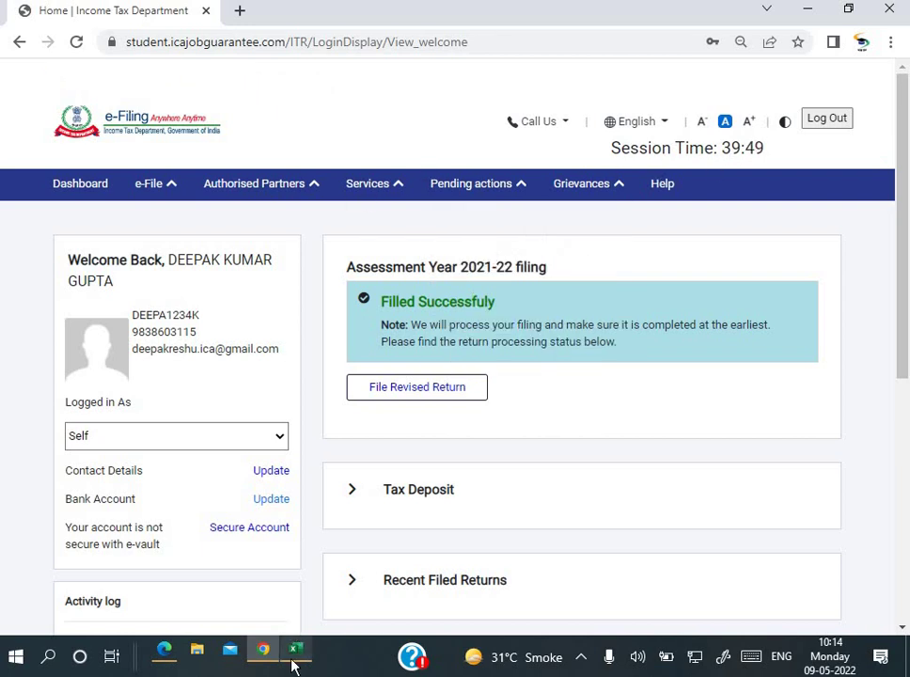
pyautogui.click(292, 662)
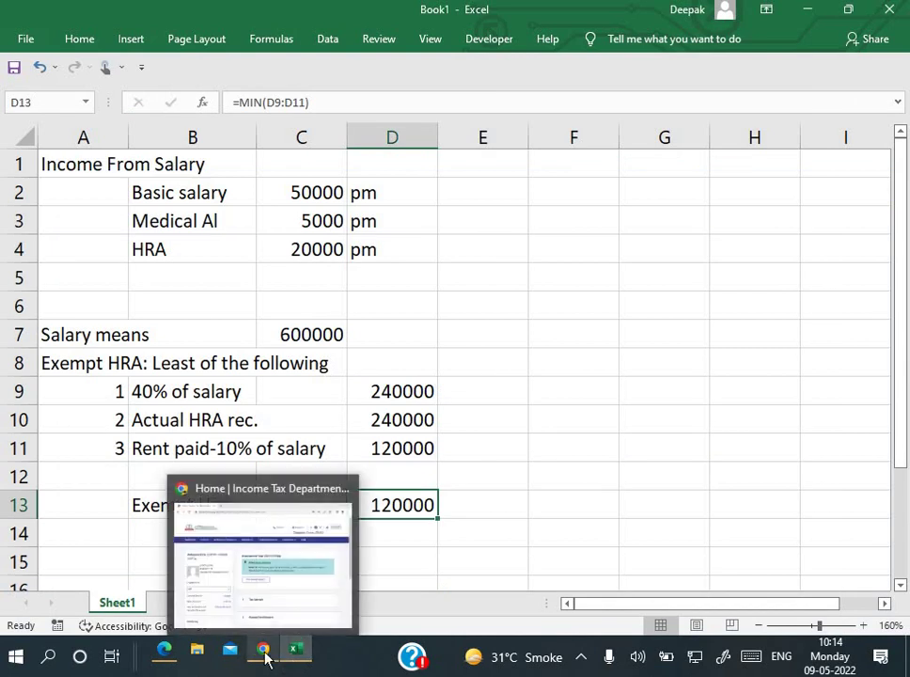
pyautogui.click(264, 657)
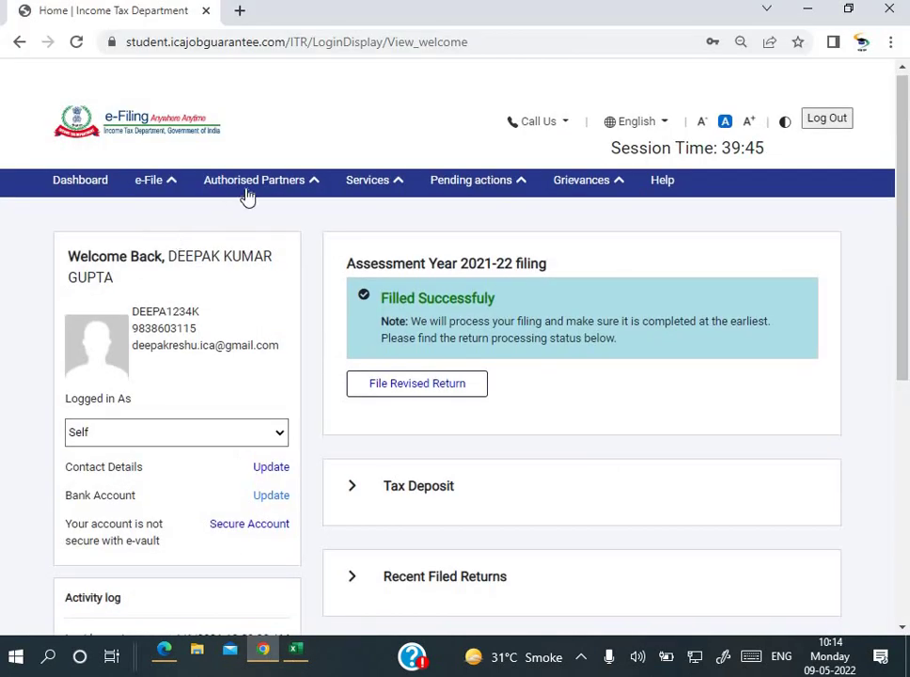
# Step: Go to e-File > Income Tax Returns > File Income Tax Return and view the assessment years
pyautogui.moveTo(170, 186)
pyautogui.moveTo(193, 224)
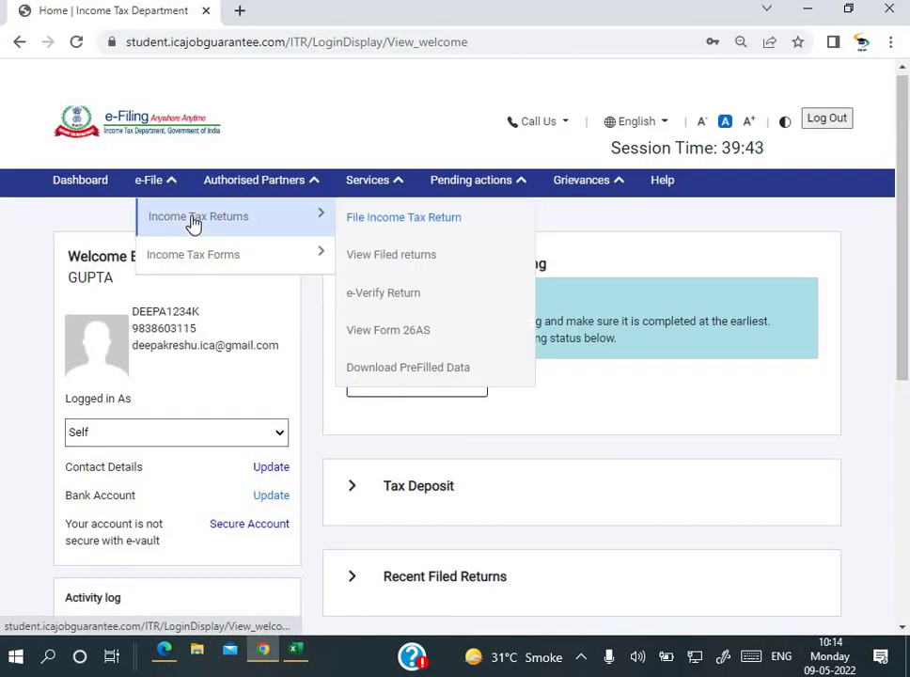
pyautogui.click(388, 220)
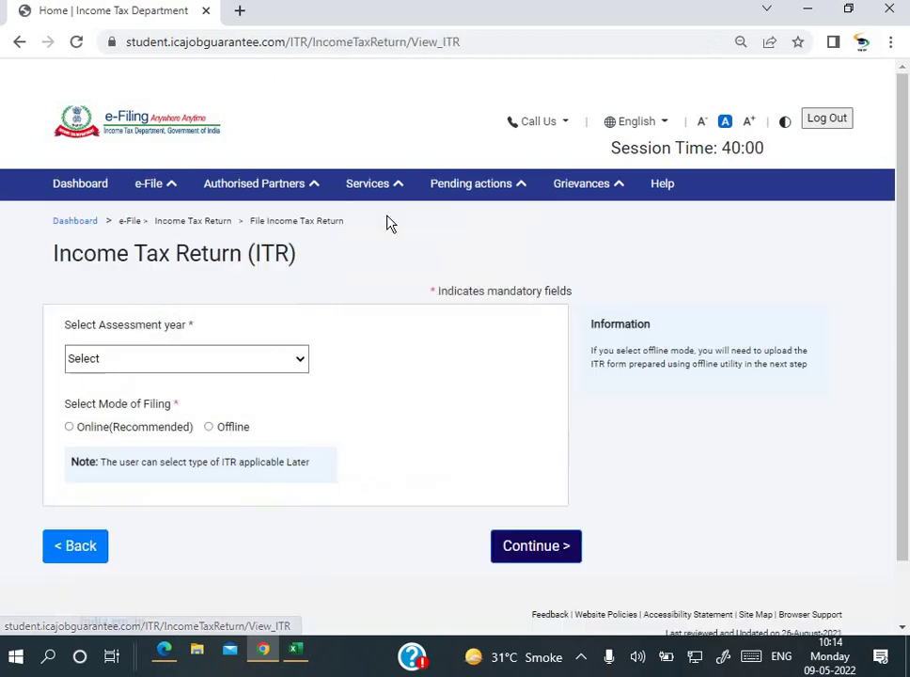
pyautogui.click(242, 364)
pyautogui.click(410, 366)
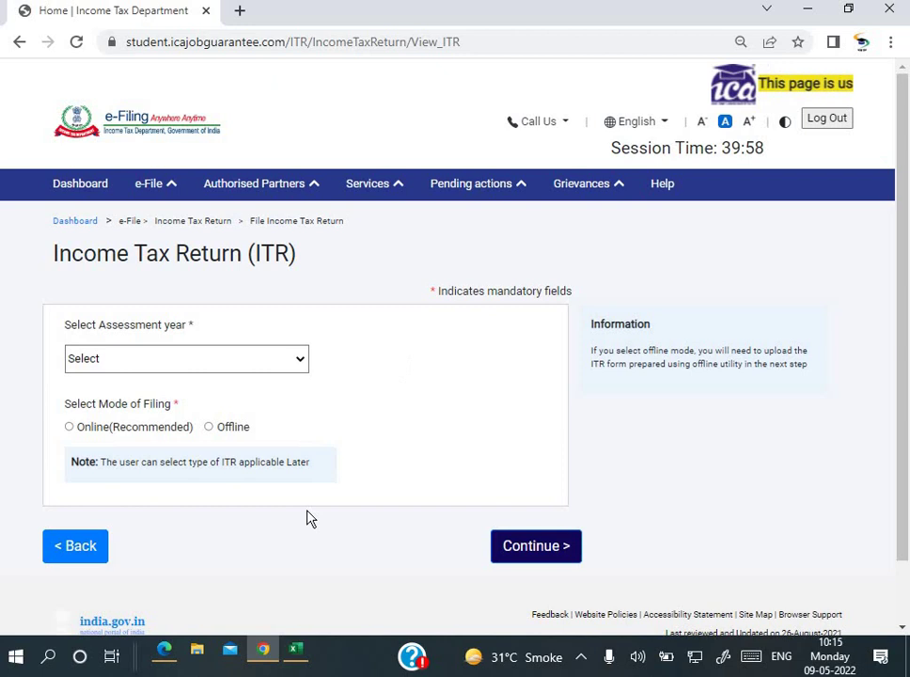
# Step: Check the top of the question in DT_Set 2_Sept_19.pdf, then go back to the return page
pyautogui.click(165, 651)
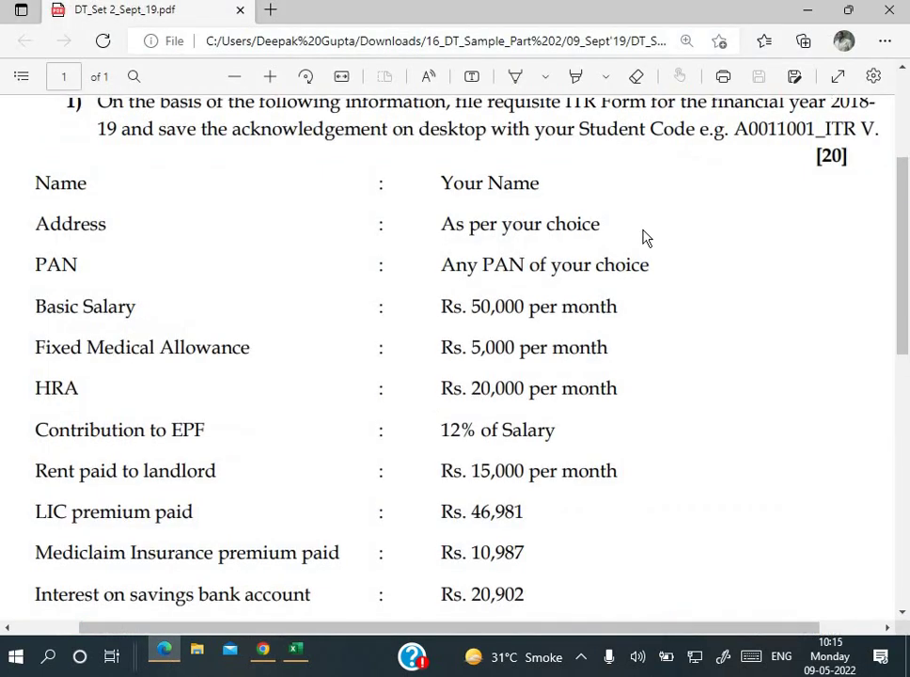
pyautogui.scroll(1, 649, 235)
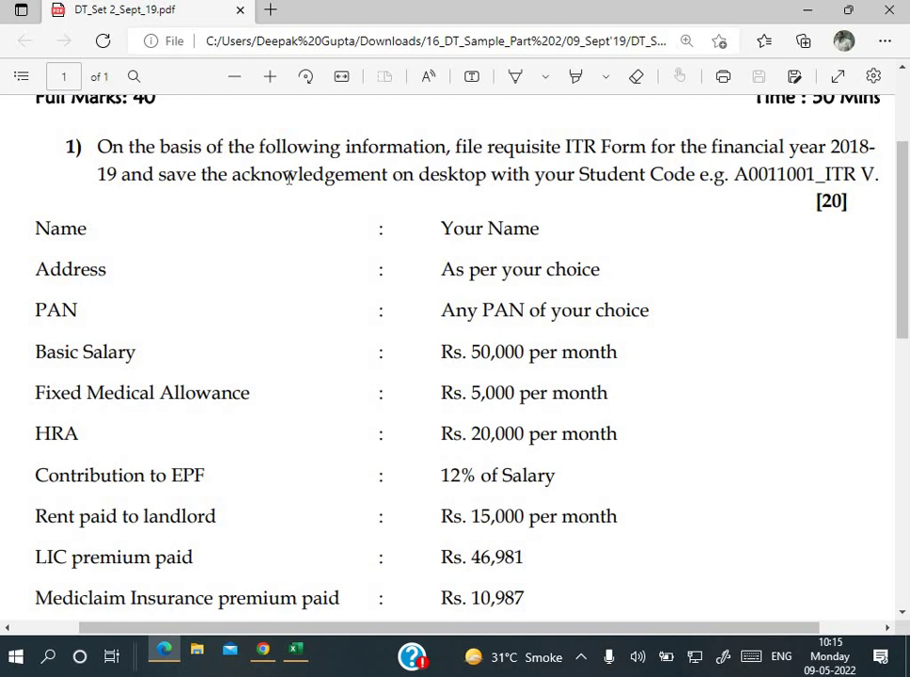
pyautogui.click(264, 650)
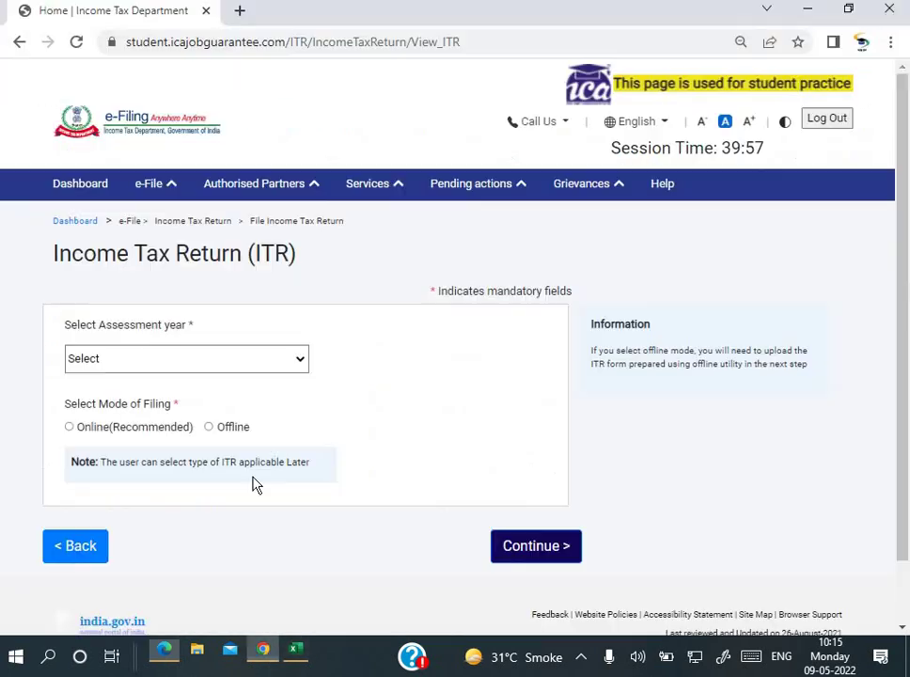
# Step: Choose assessment year 2019-20 and continue to the Income Tax Return filing page
pyautogui.click(259, 362)
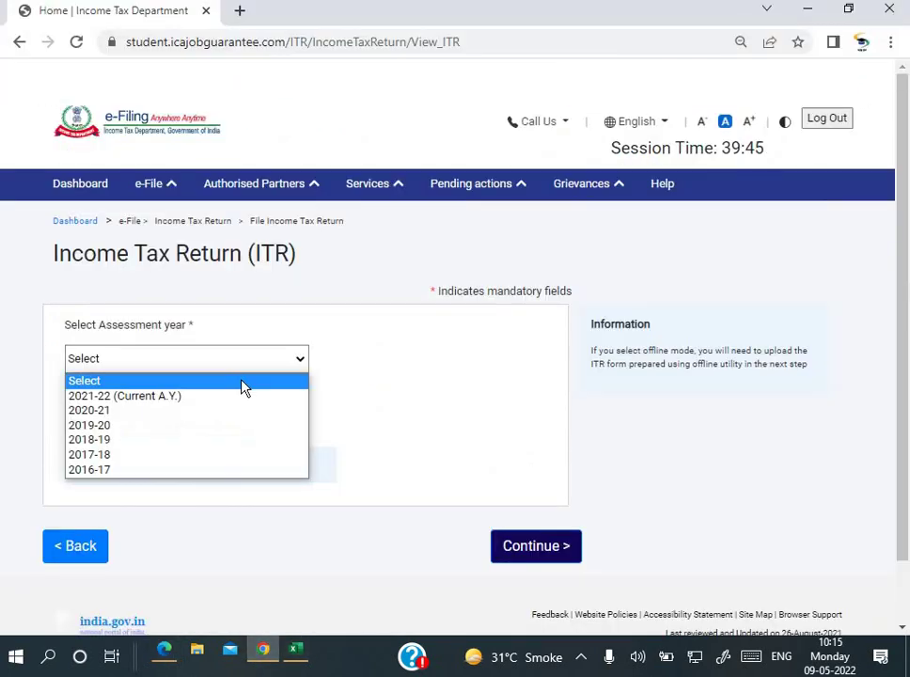
pyautogui.click(203, 426)
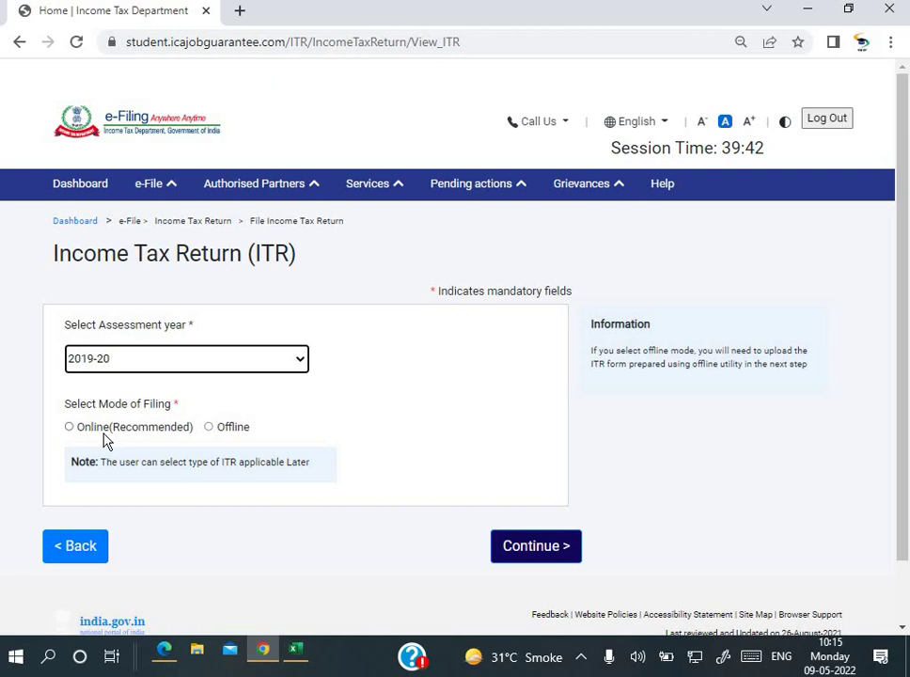
pyautogui.click(553, 558)
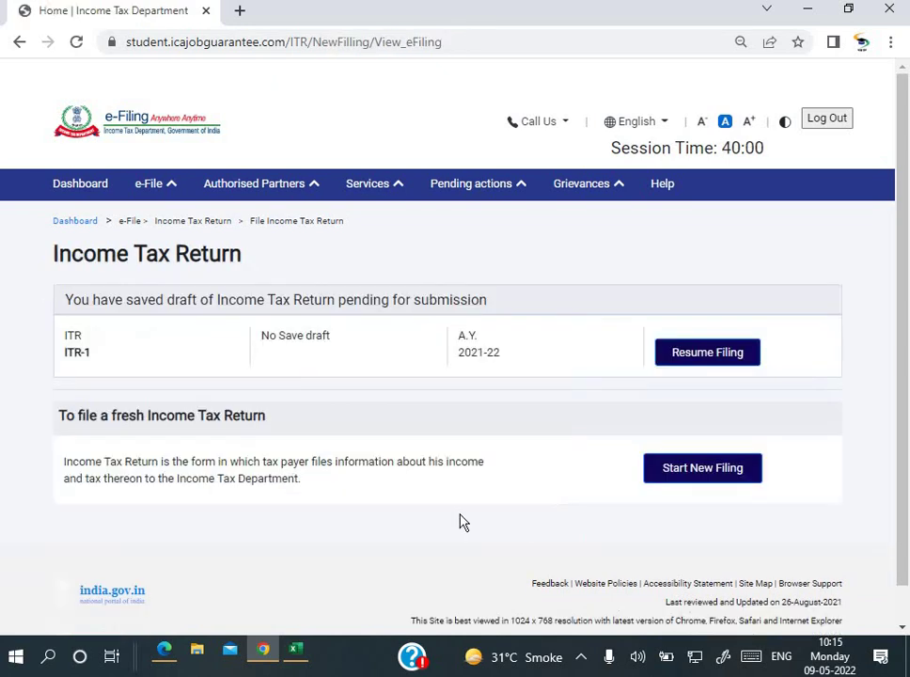
pyautogui.scroll(-1, 442, 513)
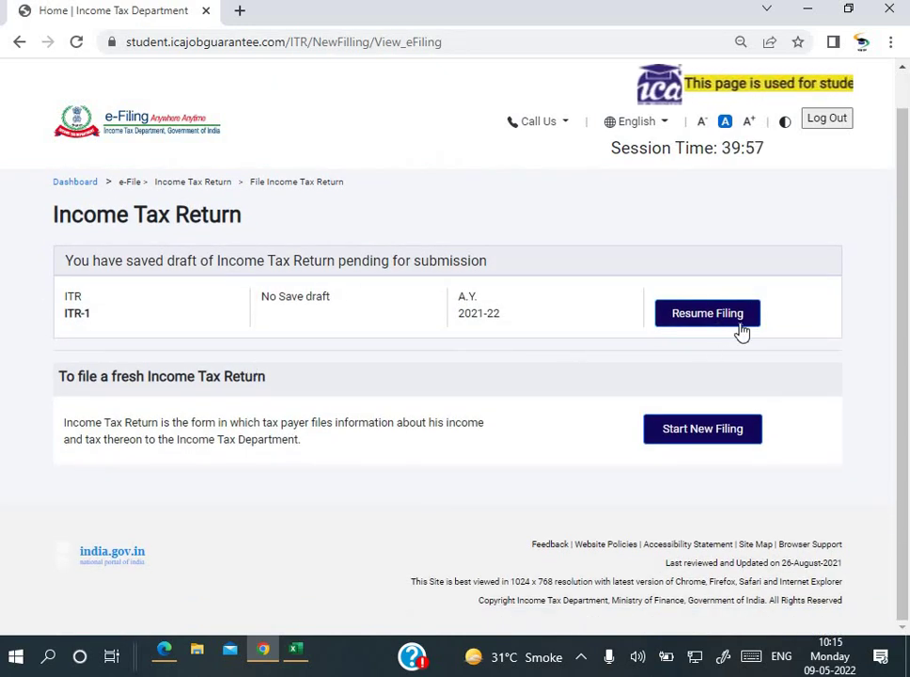
# Step: Start a fresh return with Individual filing status and proceed to ITR form selection
pyautogui.click(708, 440)
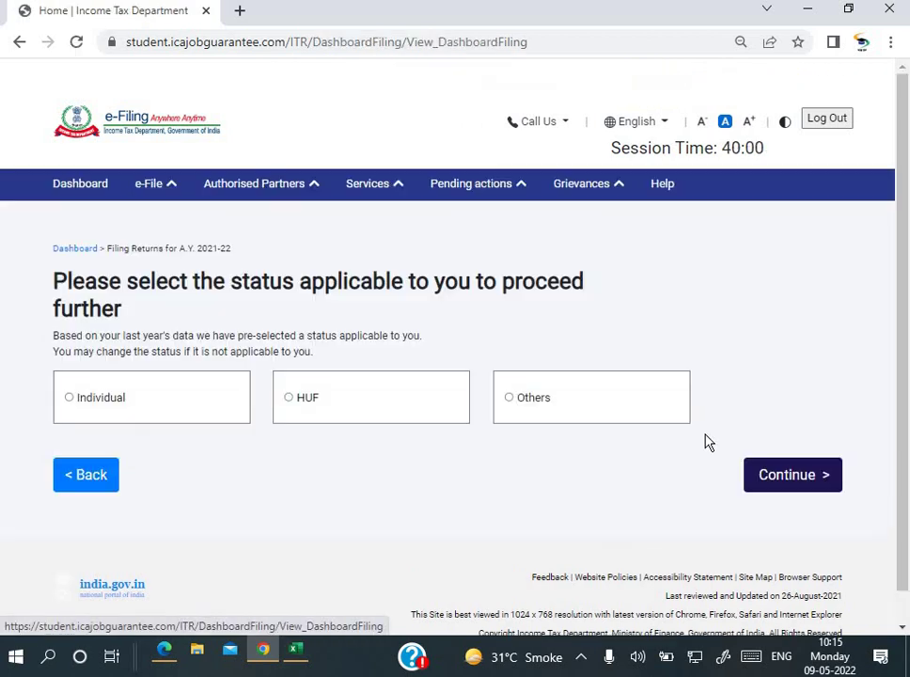
pyautogui.click(76, 407)
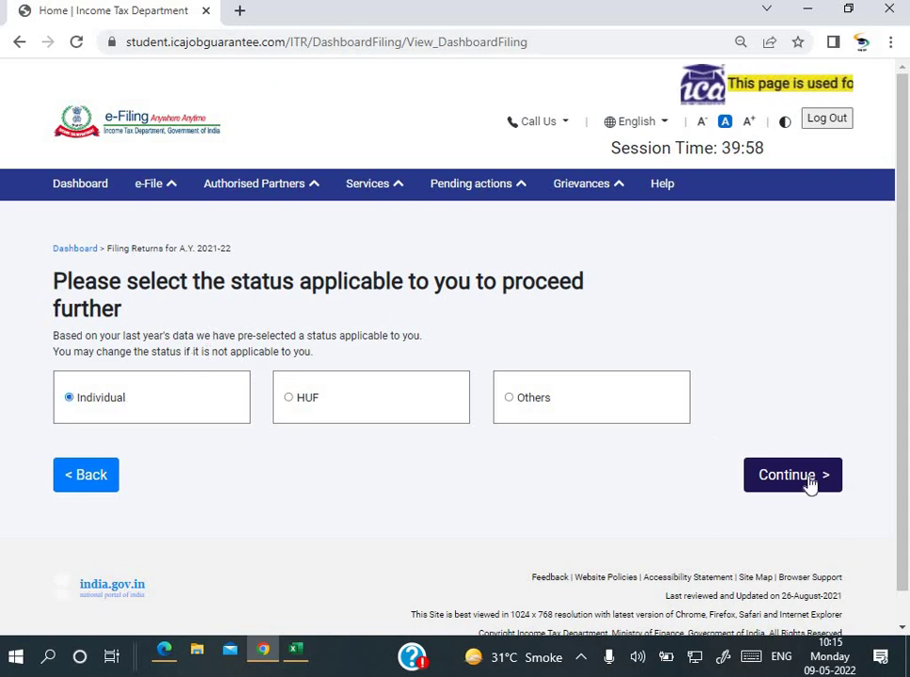
pyautogui.click(810, 481)
pyautogui.scroll(-2, 487, 461)
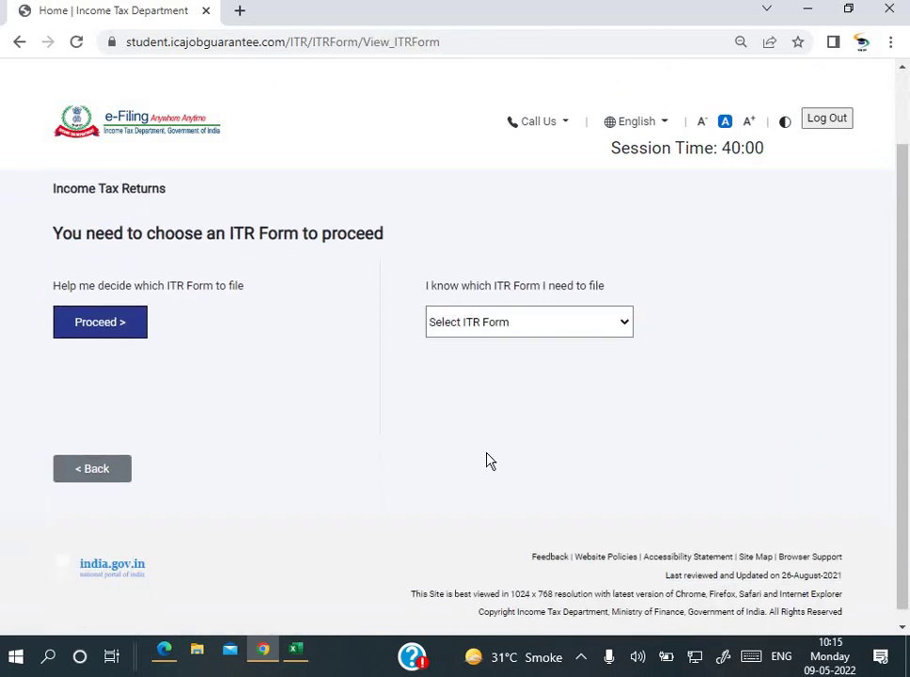
pyautogui.scroll(1, 211, 368)
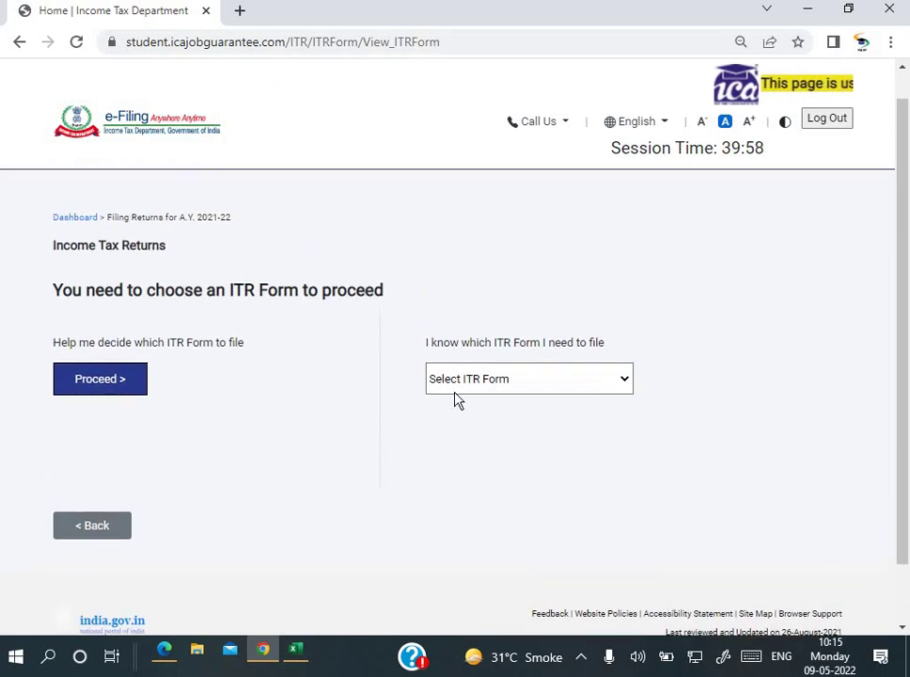
# Step: Pick ITR - 1 from the Select ITR Form list to show its eligibility description
pyautogui.click(532, 378)
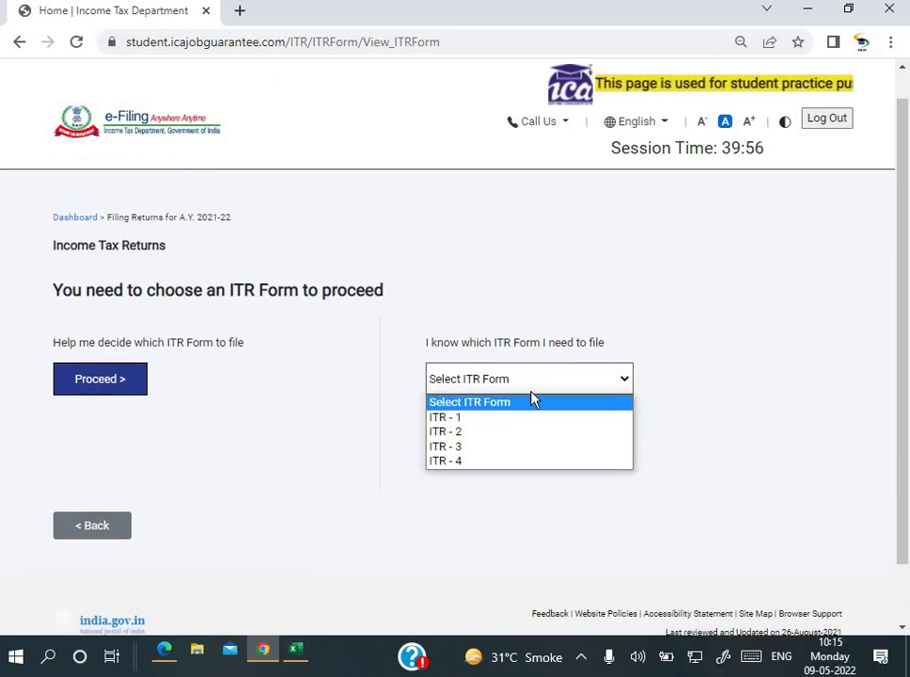
pyautogui.click(411, 227)
pyautogui.scroll(1, 329, 235)
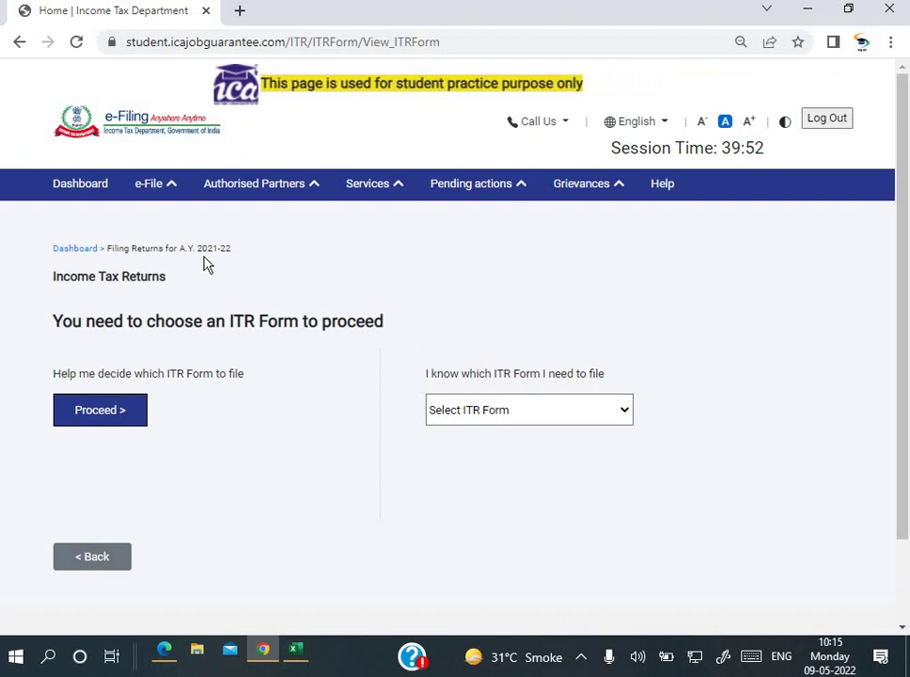
pyautogui.scroll(2, 197, 254)
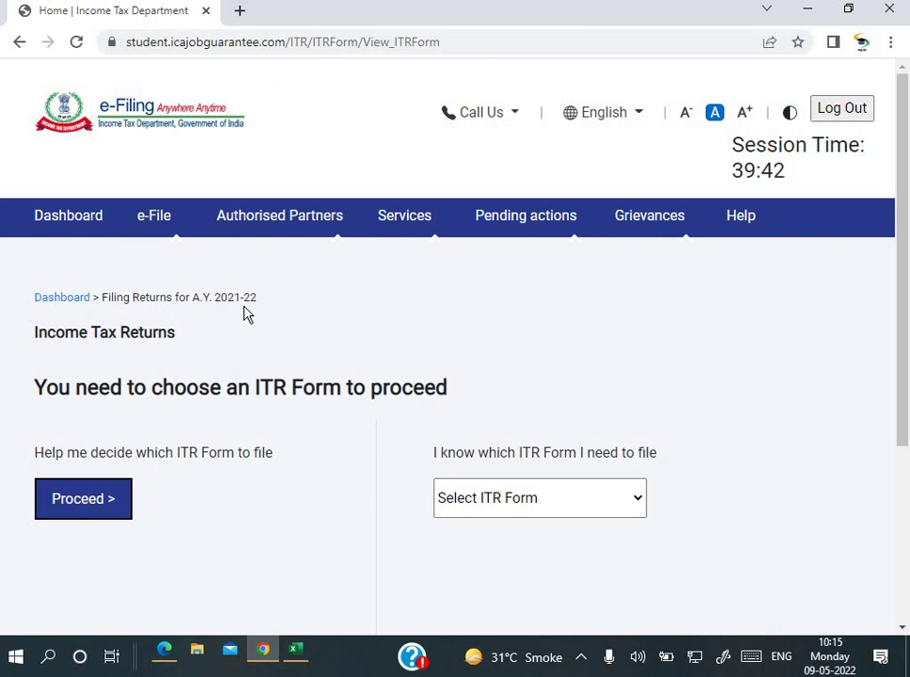
pyautogui.scroll(-2, 244, 313)
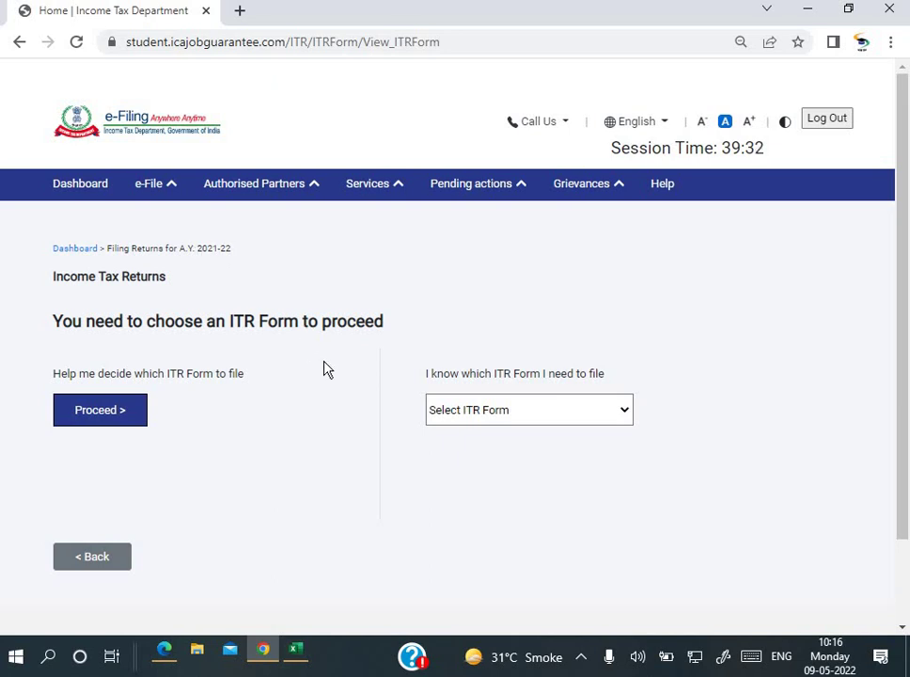
pyautogui.click(505, 421)
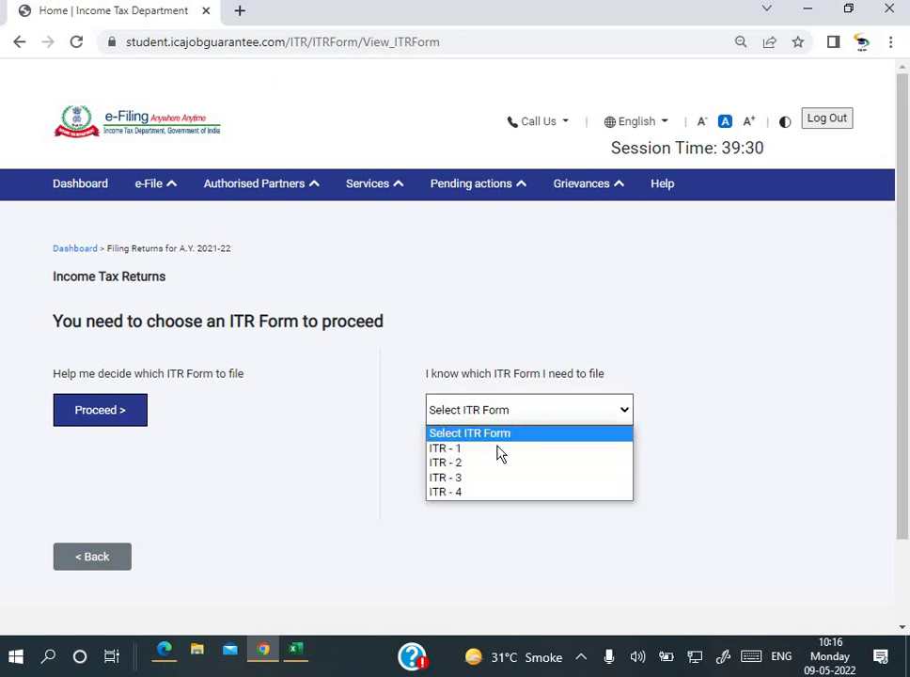
pyautogui.click(497, 449)
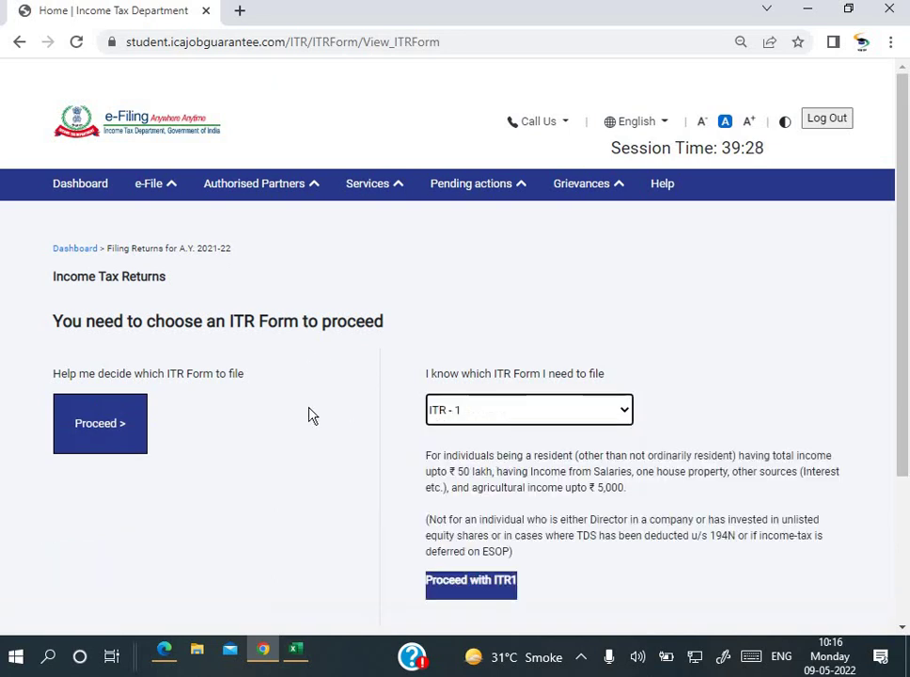
# Step: Proceed with ITR-1 and begin the filing process
pyautogui.scroll(-2, 309, 415)
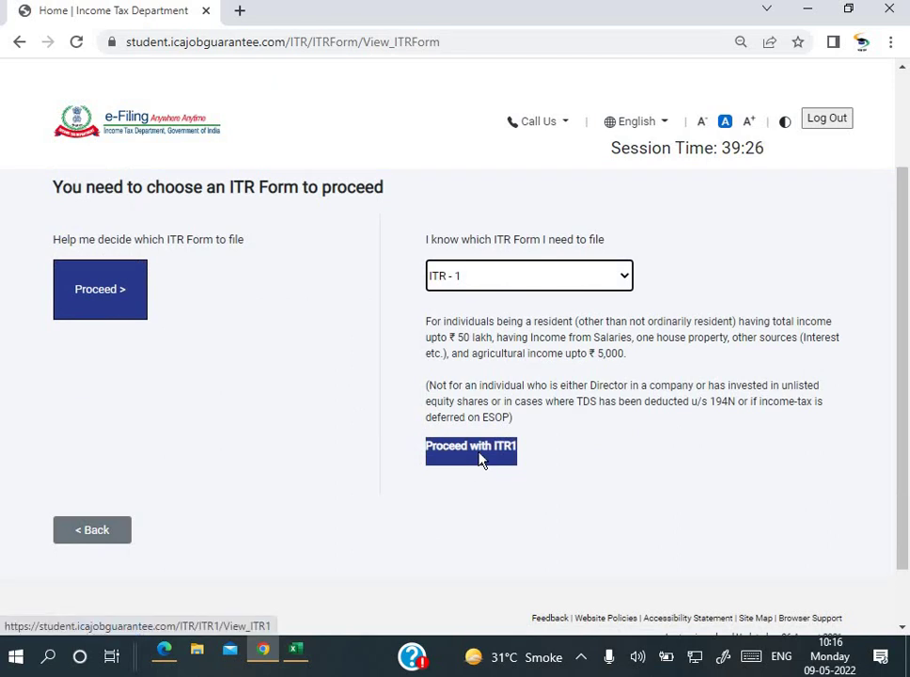
pyautogui.click(480, 452)
pyautogui.scroll(-3, 429, 441)
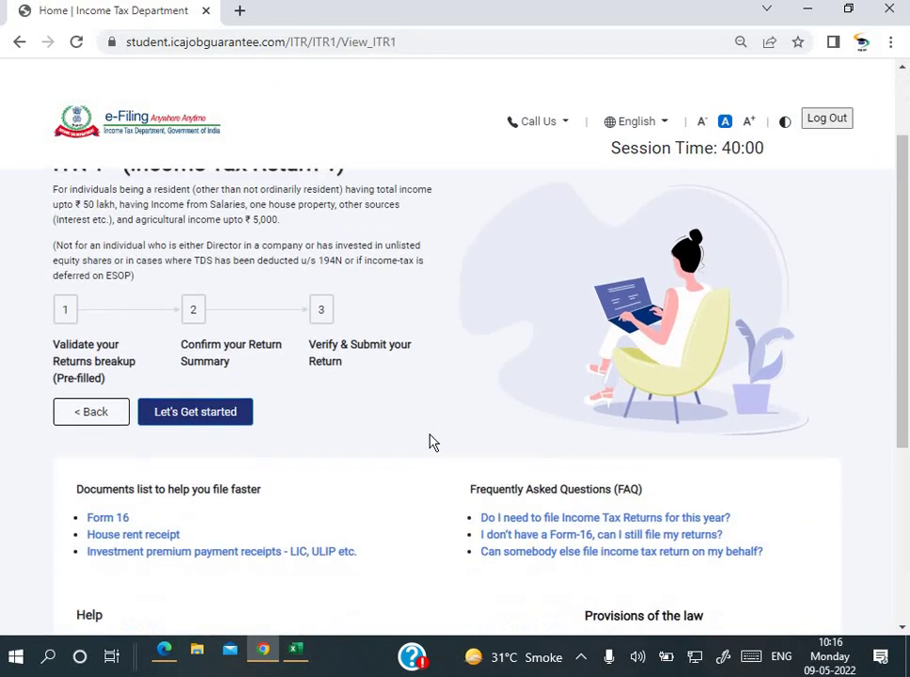
pyautogui.scroll(-1, 433, 442)
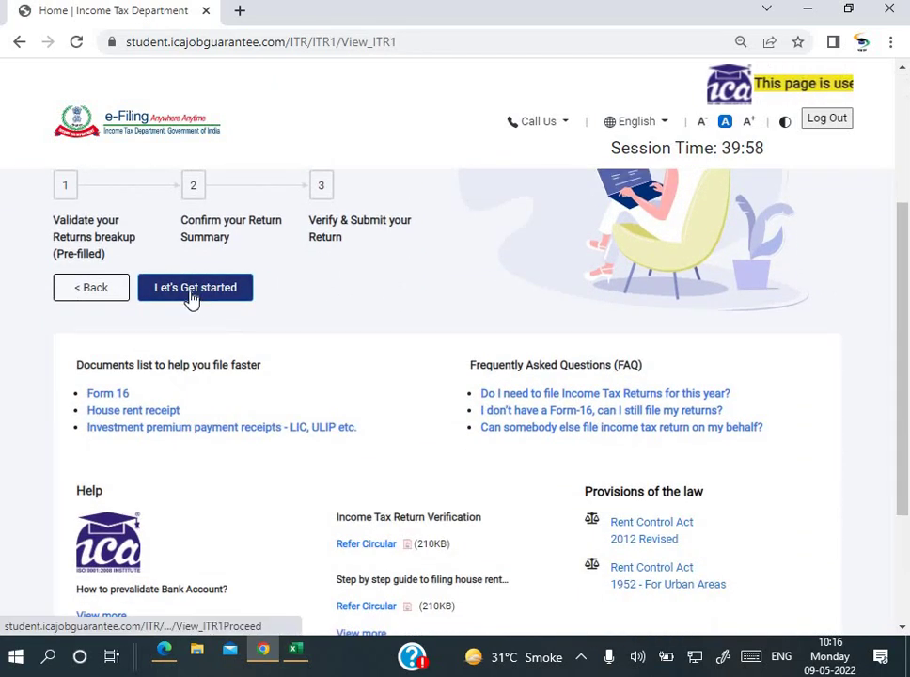
pyautogui.click(206, 299)
# Step: Answer that taxable income is more than the basic exemption limit and continue
pyautogui.scroll(-1, 329, 323)
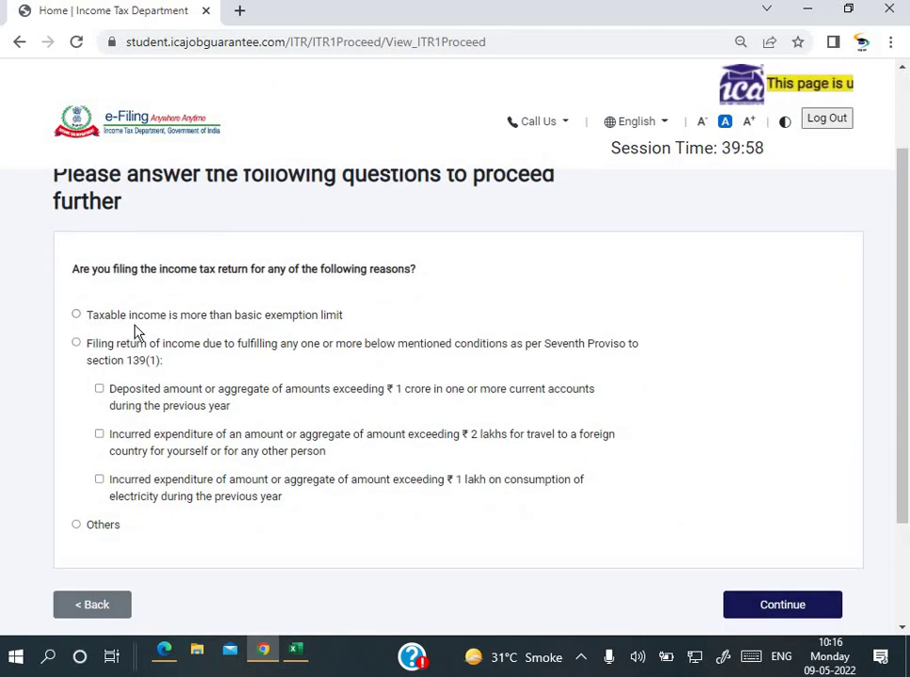
pyautogui.click(220, 321)
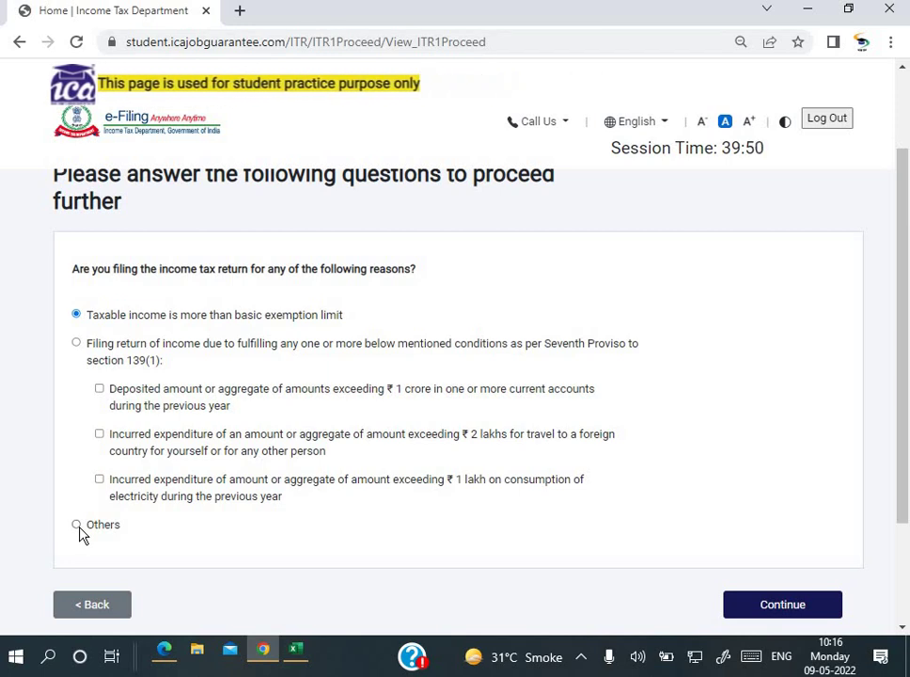
pyautogui.click(810, 616)
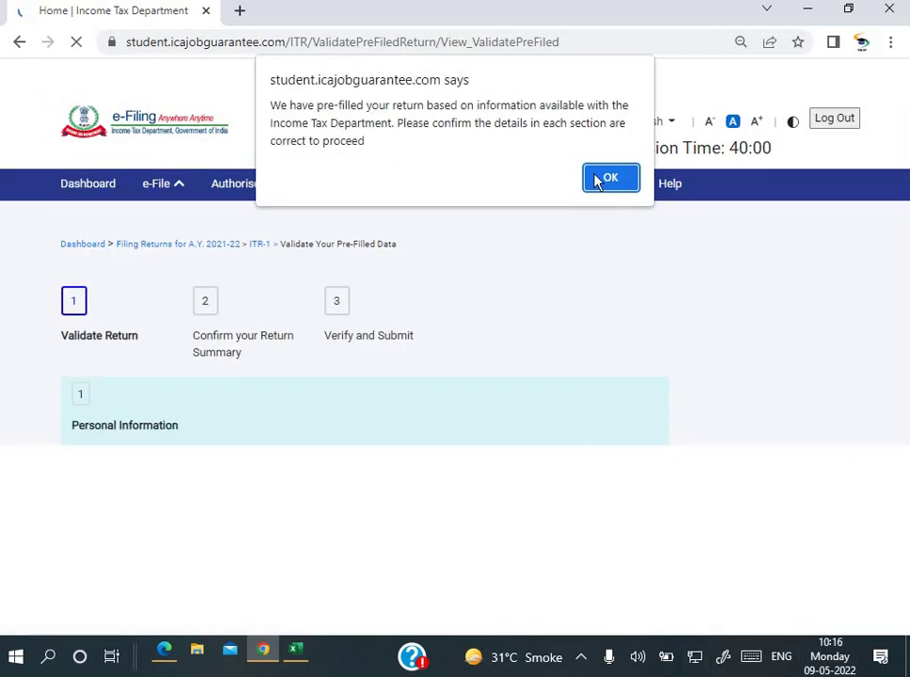
# Step: Dismiss the pre-filled return notice and open the Personal Information confirmation
pyautogui.press('Return')
pyautogui.scroll(-2, 371, 296)
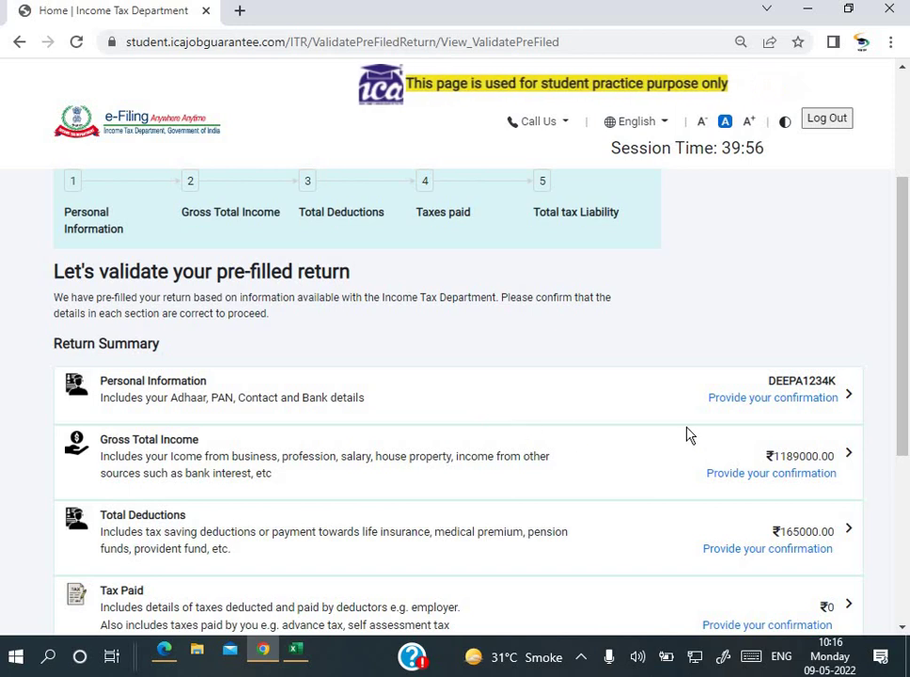
pyautogui.click(750, 409)
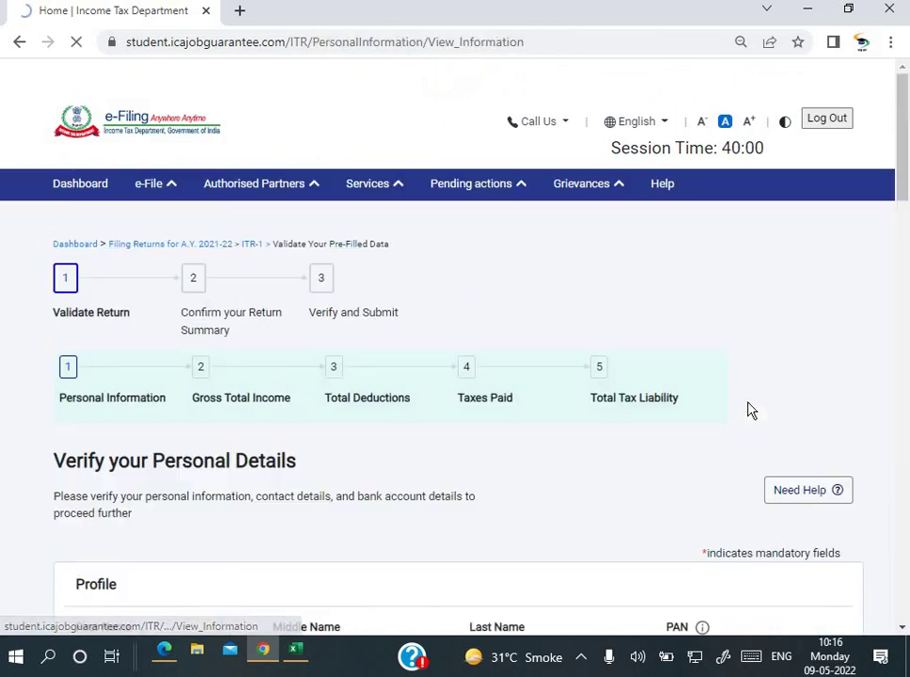
# Step: Review the Nature of Employment options and consult the question paper PDF before returning
pyautogui.scroll(-4, 621, 403)
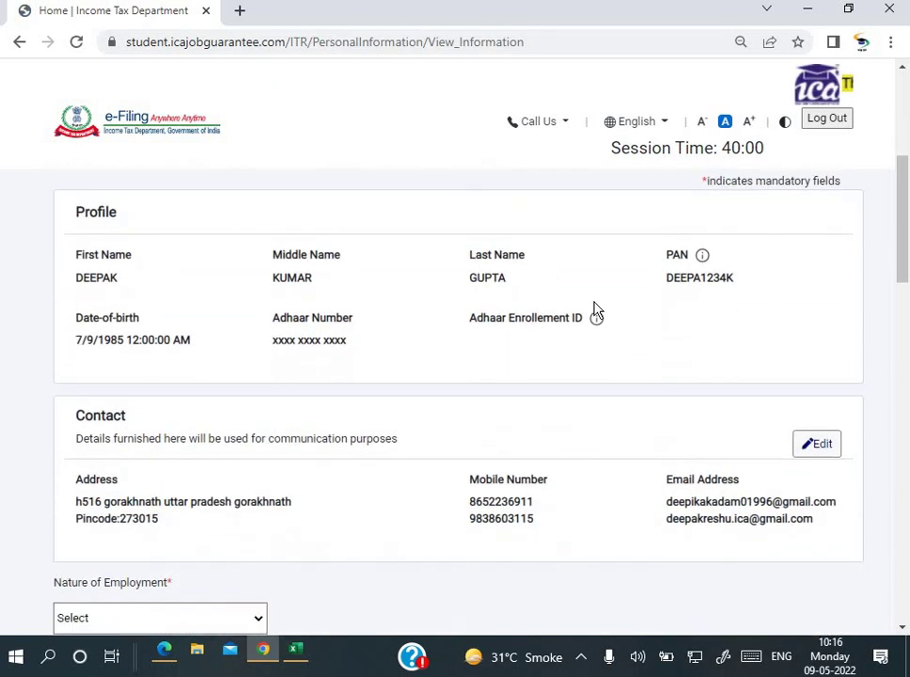
pyautogui.scroll(-2, 564, 411)
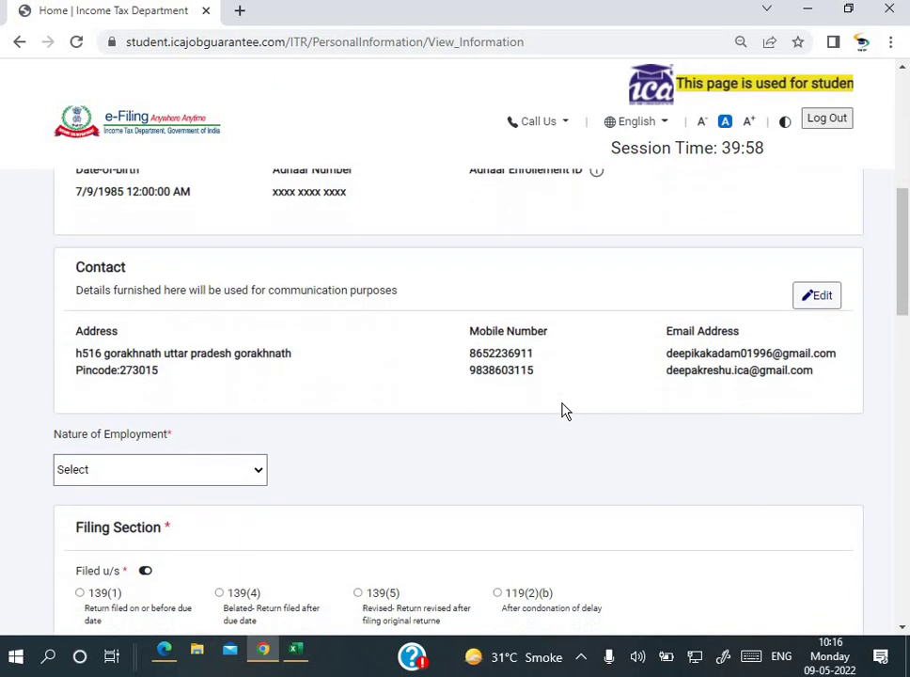
pyautogui.scroll(-1, 282, 414)
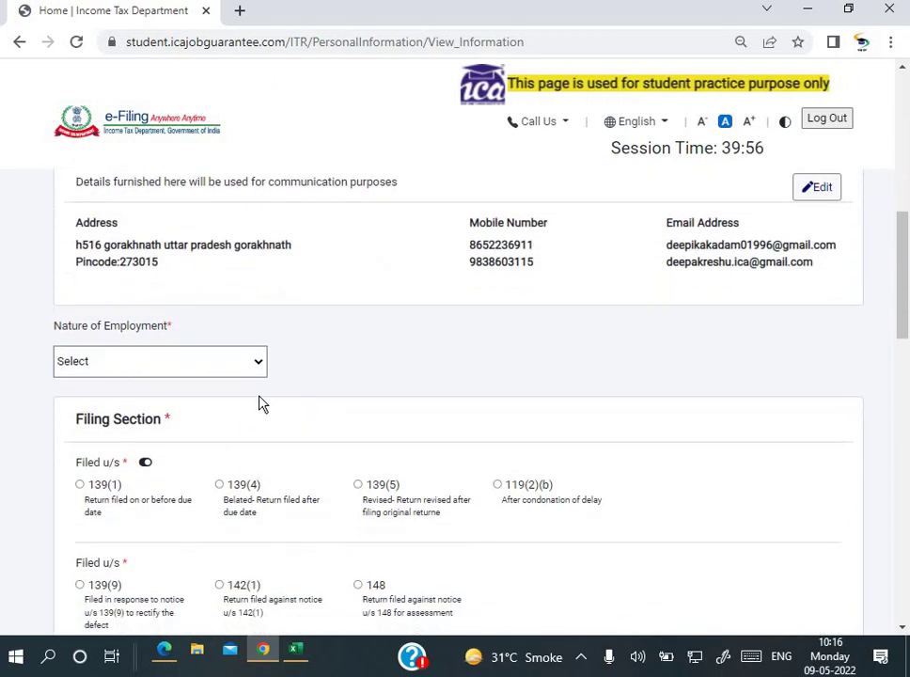
pyautogui.click(257, 372)
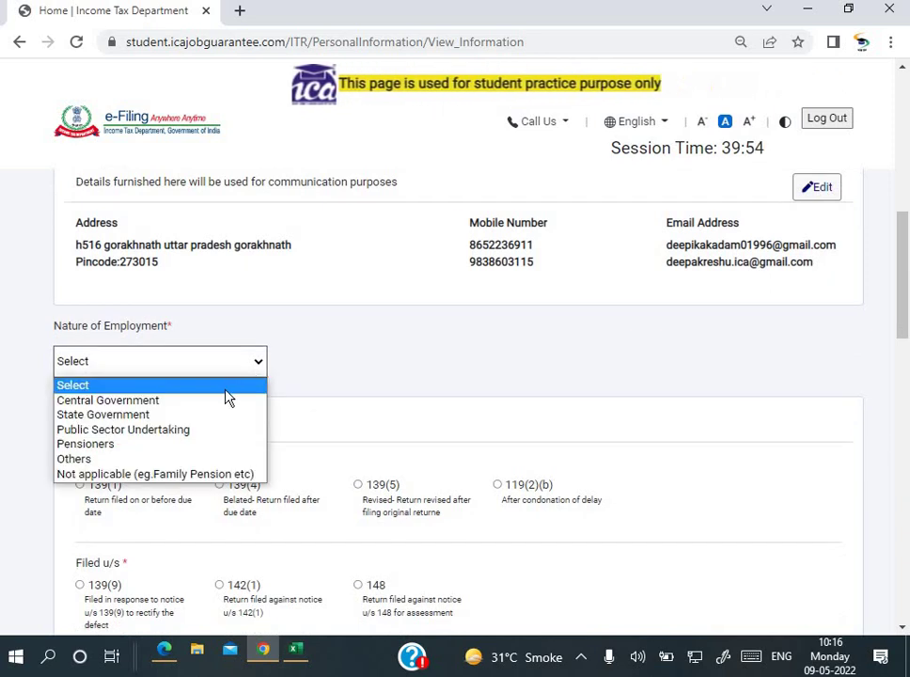
pyautogui.click(386, 395)
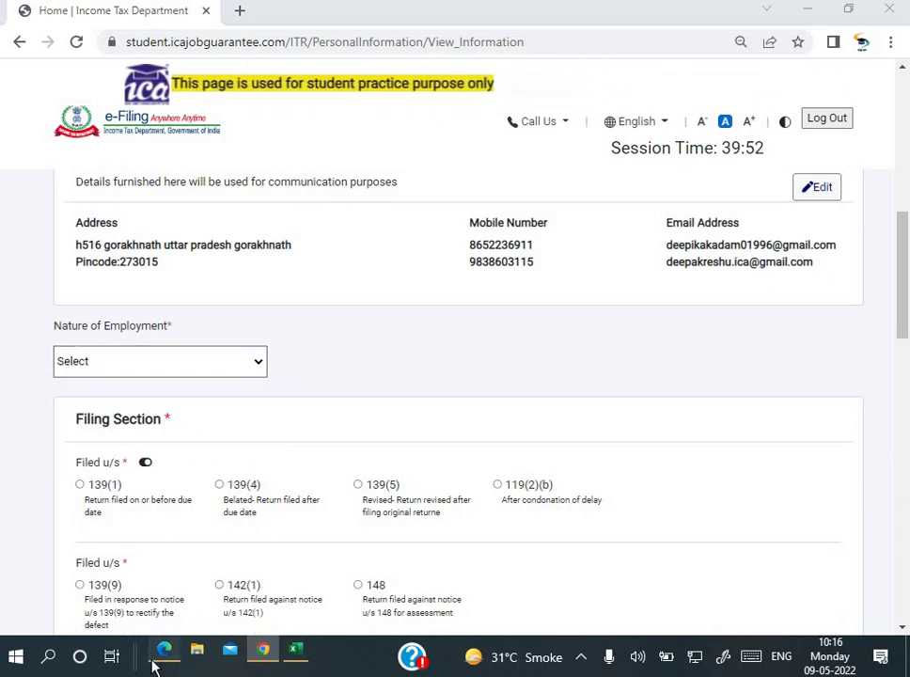
pyautogui.click(162, 650)
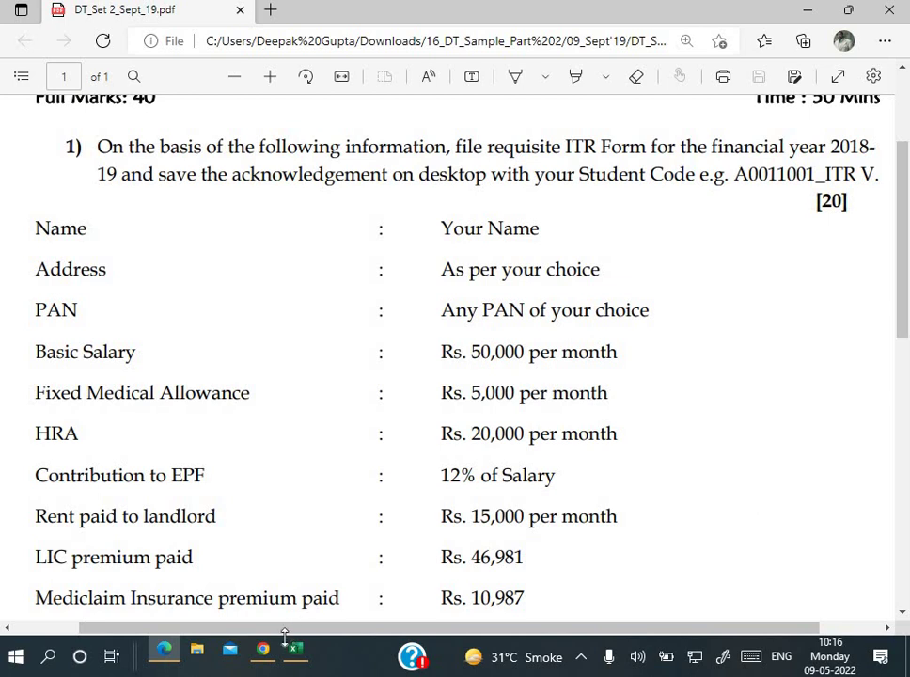
pyautogui.click(269, 664)
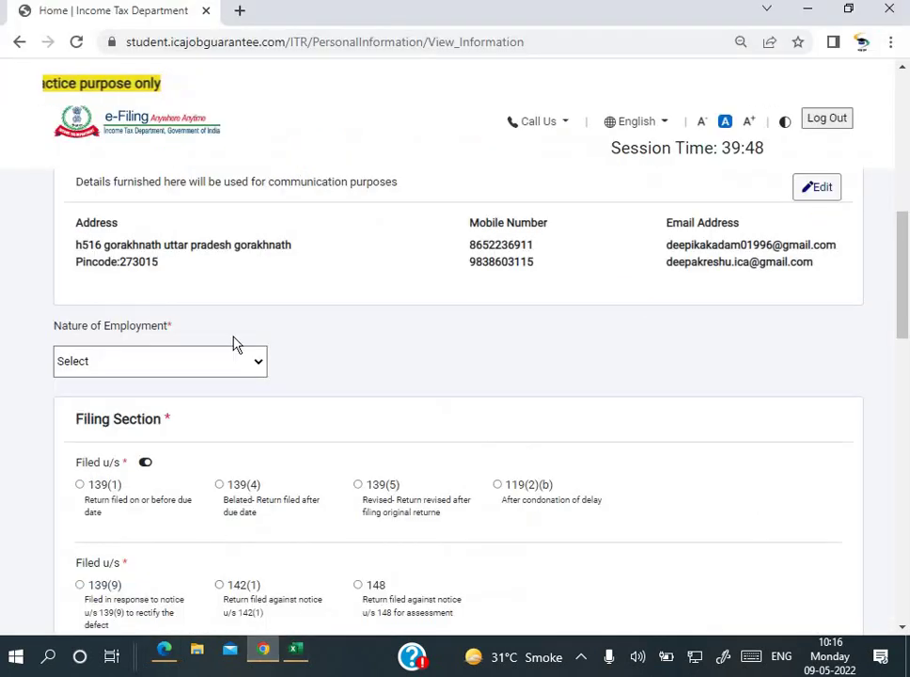
# Step: Set Nature of Employment to Others
pyautogui.click(224, 371)
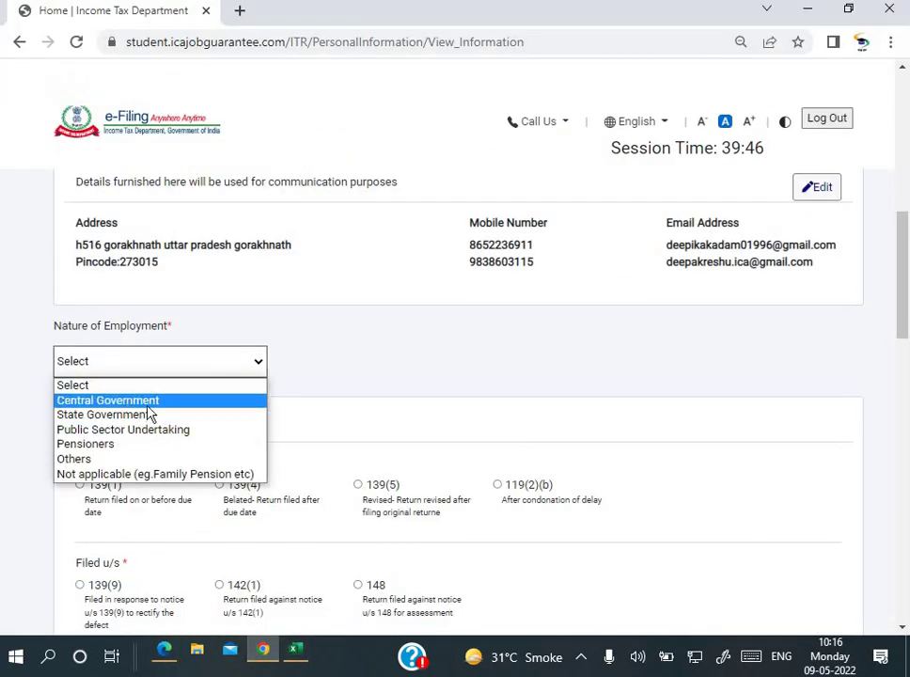
pyautogui.click(101, 462)
pyautogui.scroll(-2, 176, 446)
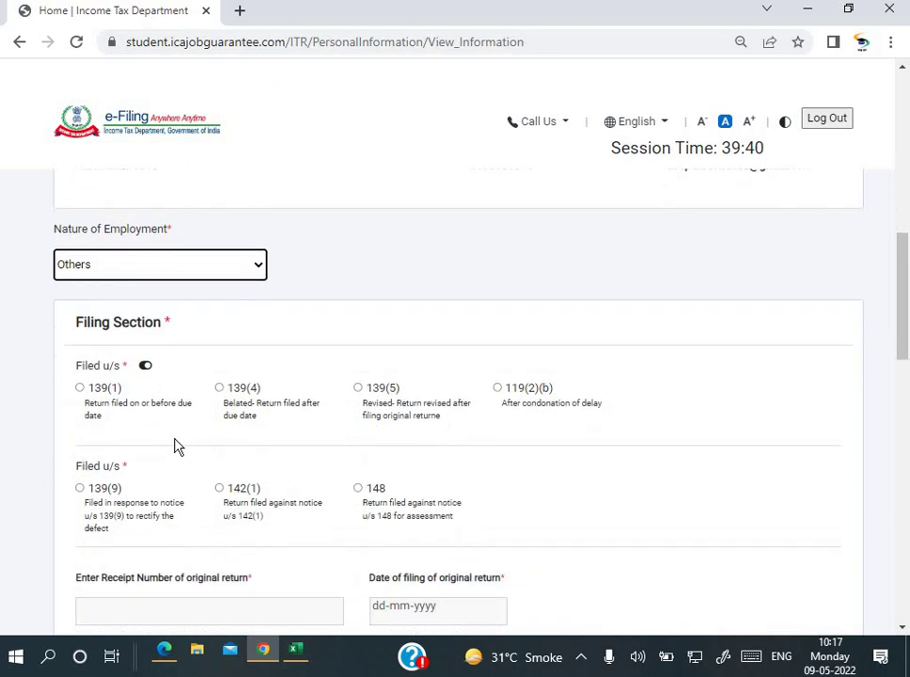
# Step: Mark the return as filed under section 139(1) and scroll down to the refund bank account
pyautogui.click(81, 371)
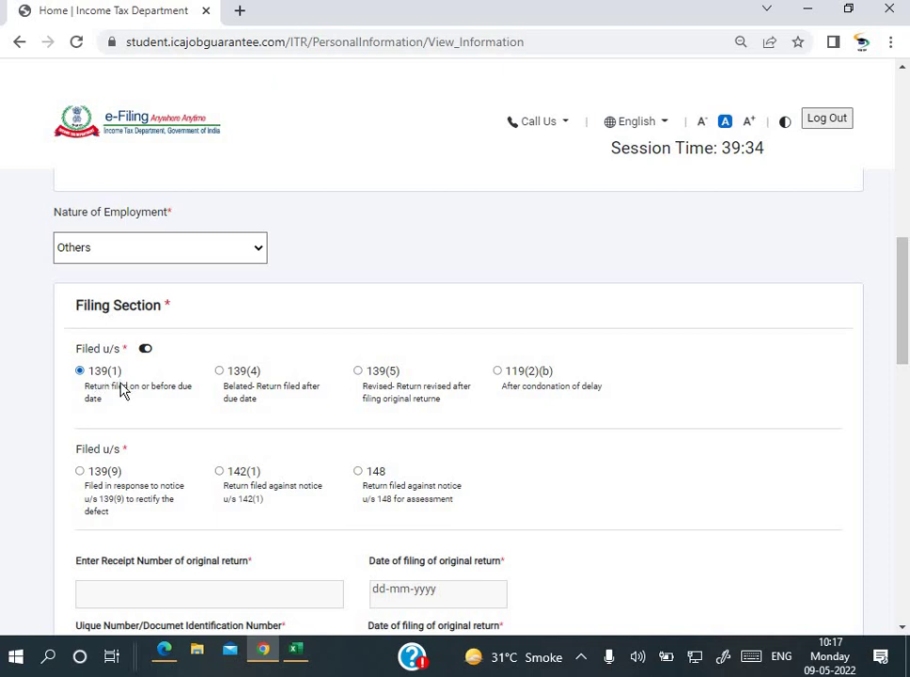
pyautogui.scroll(-6, 163, 432)
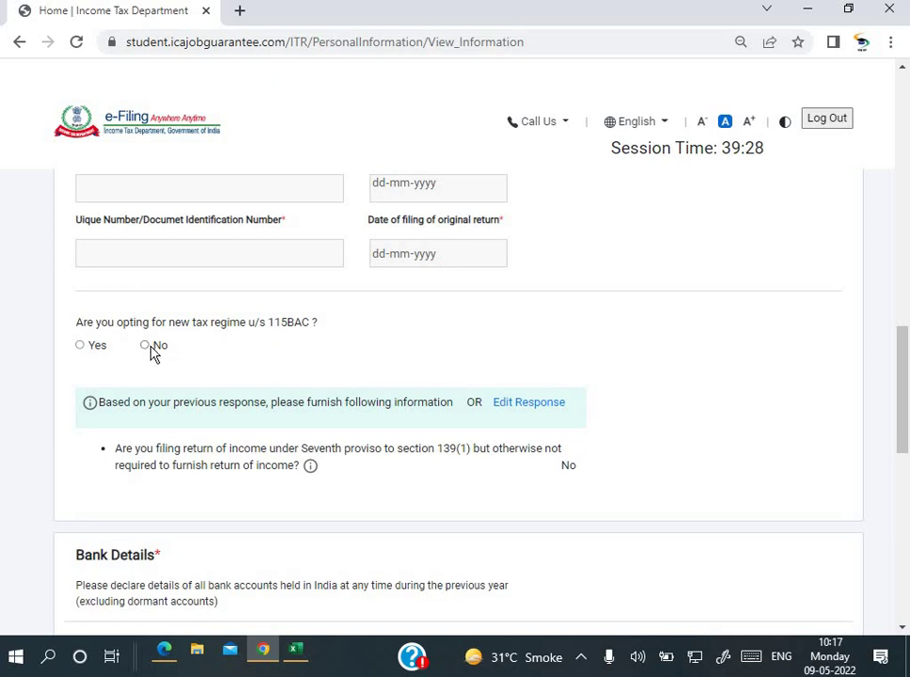
pyautogui.scroll(-2, 216, 372)
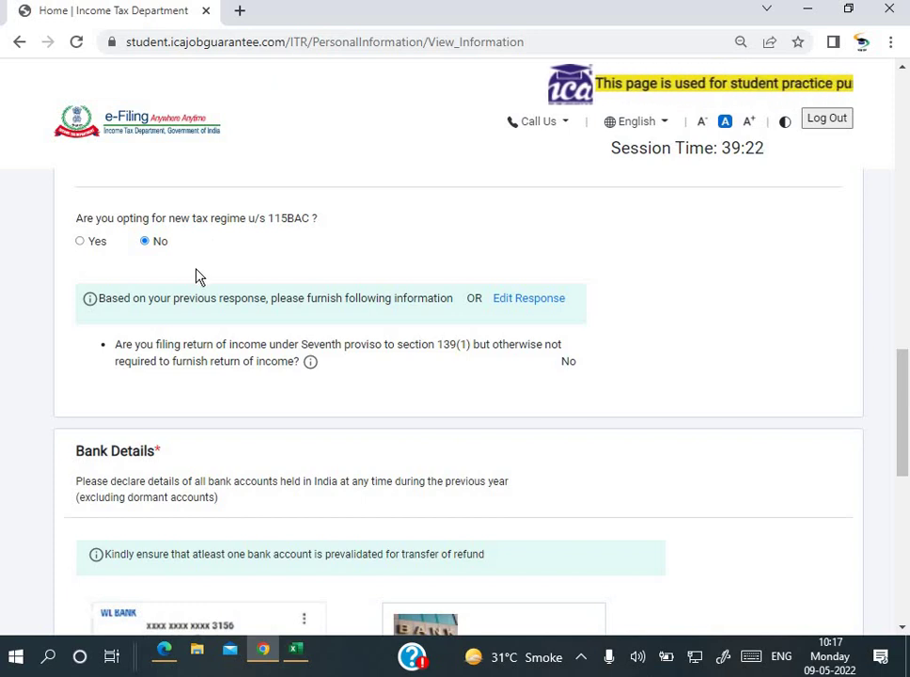
pyautogui.scroll(-1, 205, 287)
pyautogui.scroll(-1, 208, 286)
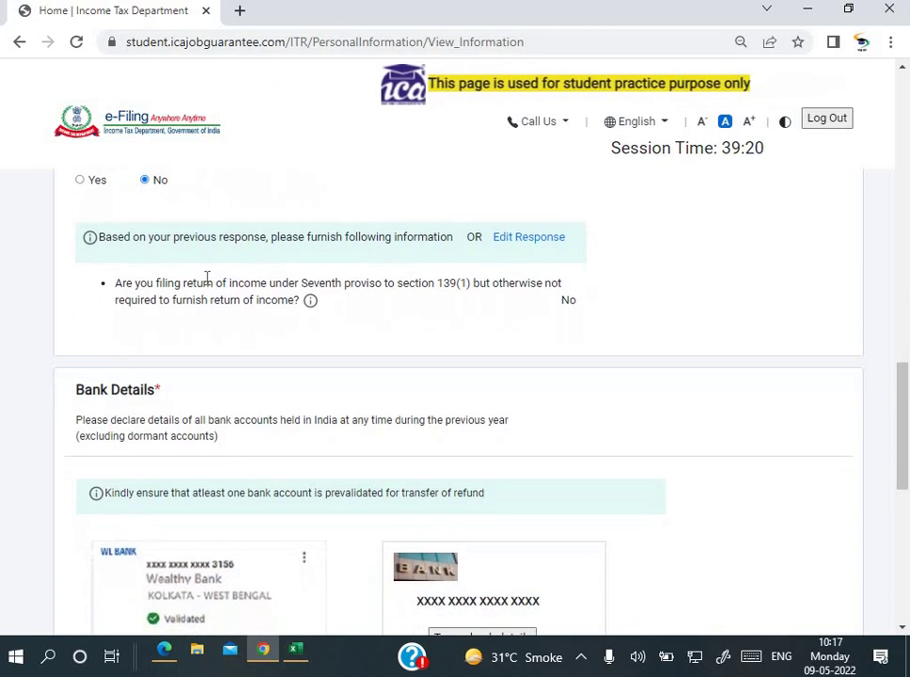
pyautogui.scroll(-1, 395, 276)
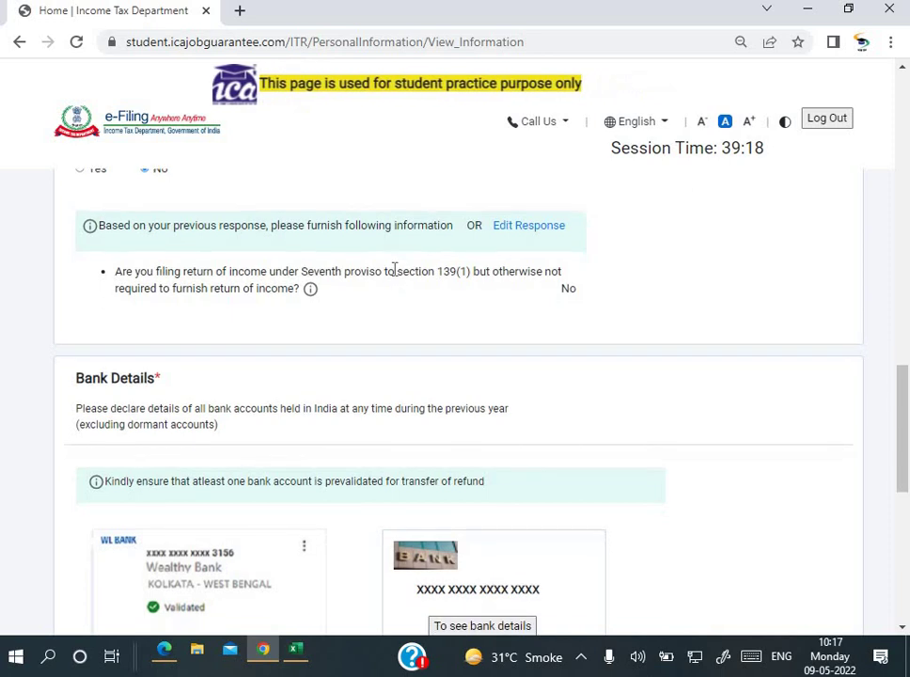
pyautogui.scroll(-1, 462, 259)
pyautogui.scroll(-3, 463, 260)
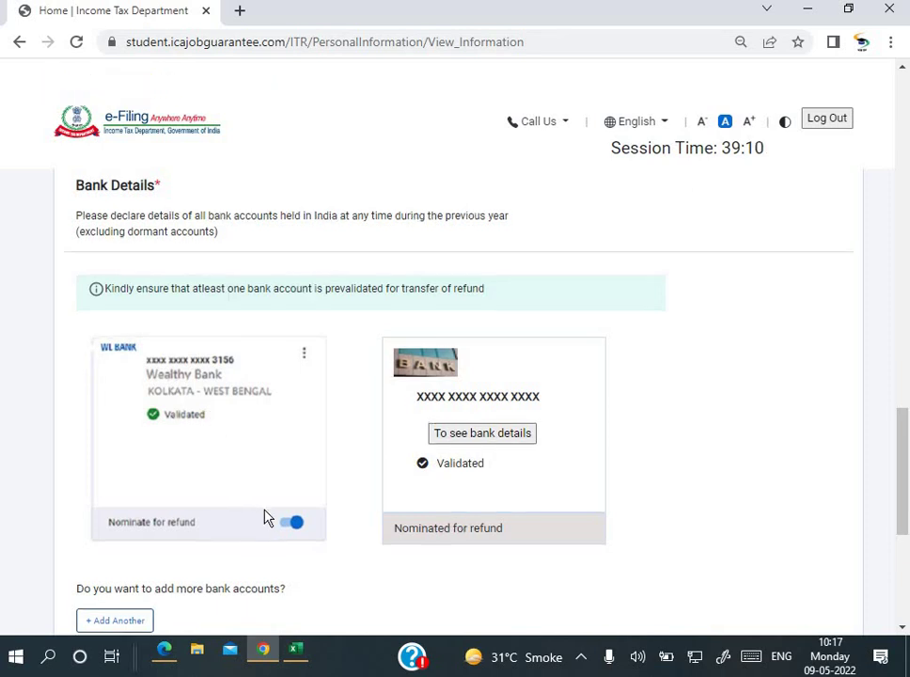
# Step: Confirm the personal information and bank accounts, then acknowledge the success alert
pyautogui.scroll(-3, 282, 451)
pyautogui.scroll(-1, 303, 419)
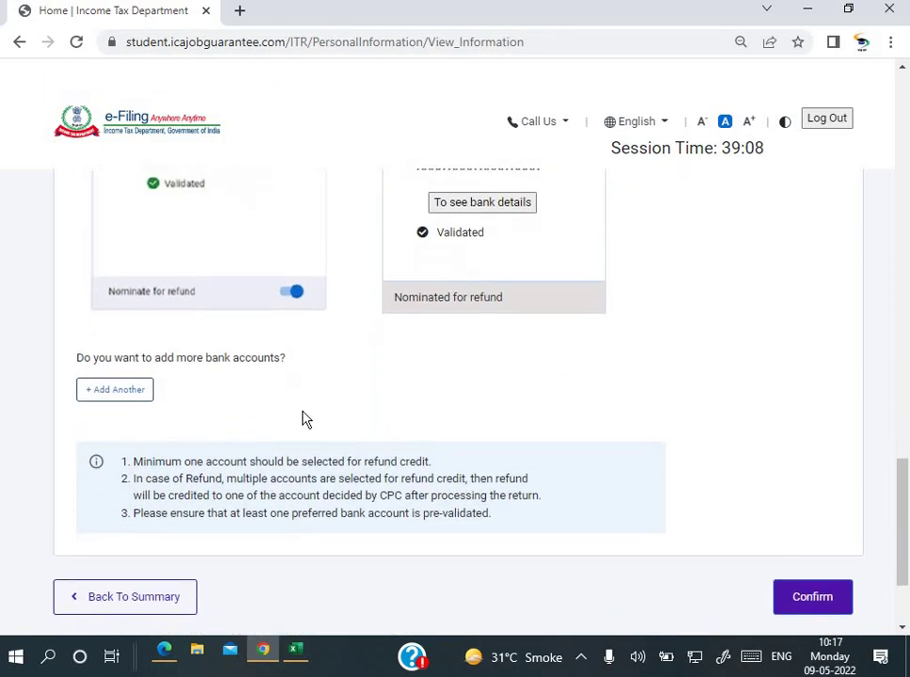
pyautogui.scroll(1, 303, 420)
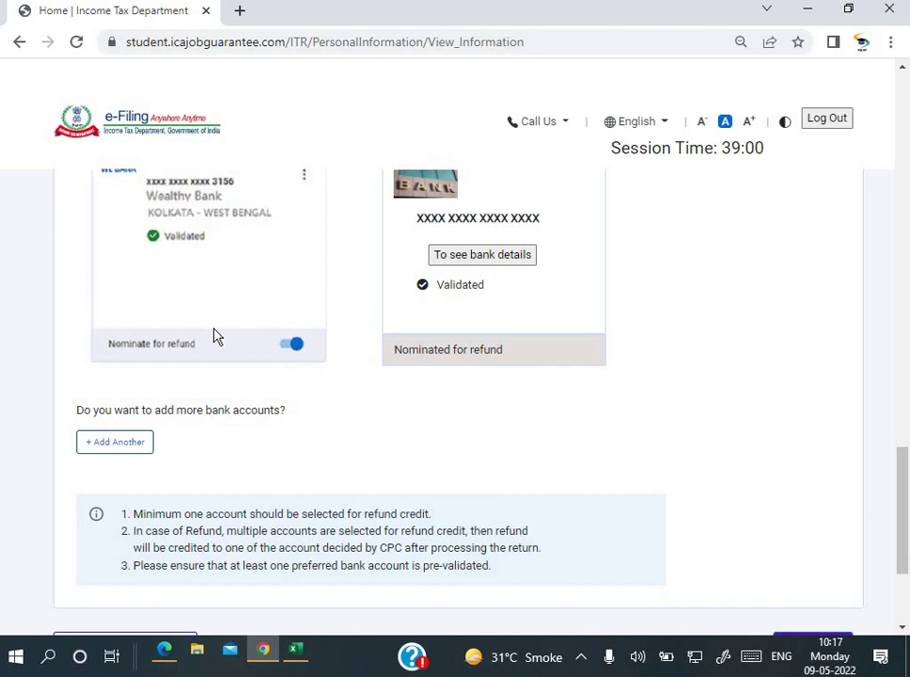
pyautogui.scroll(1, 215, 336)
pyautogui.scroll(-3, 215, 336)
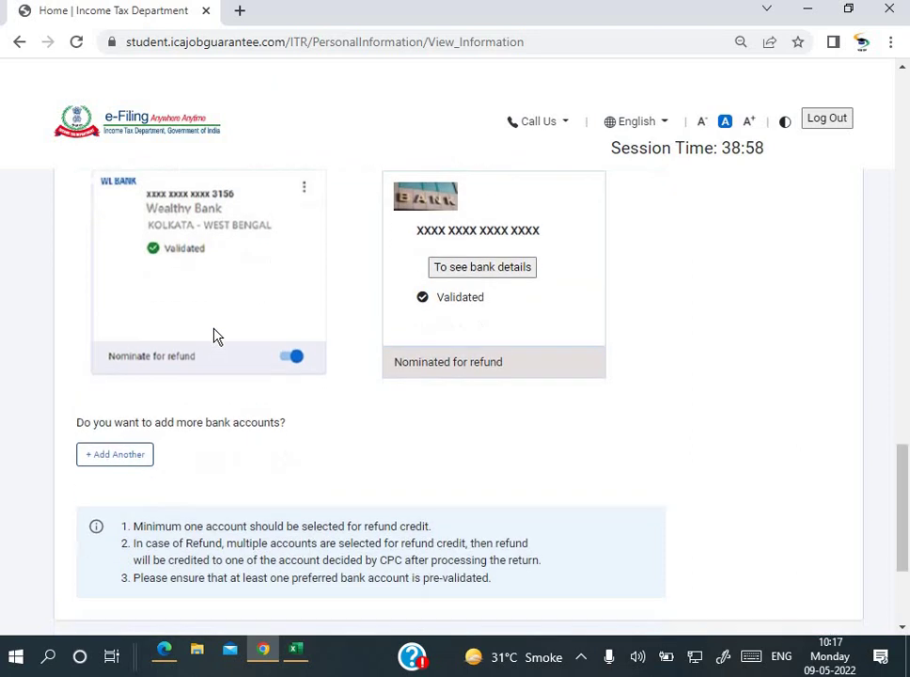
pyautogui.click(794, 457)
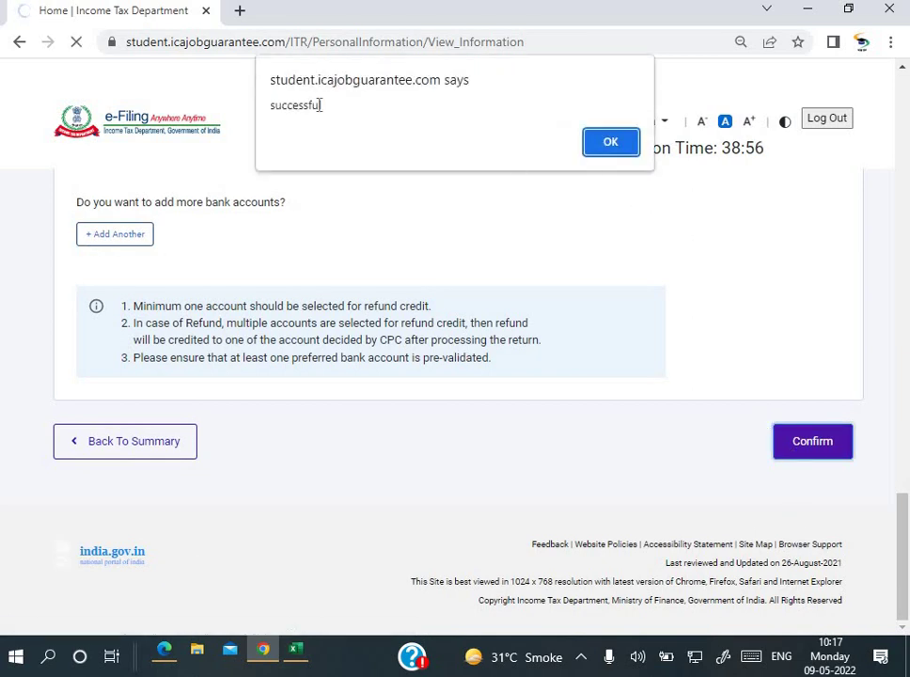
pyautogui.click(609, 142)
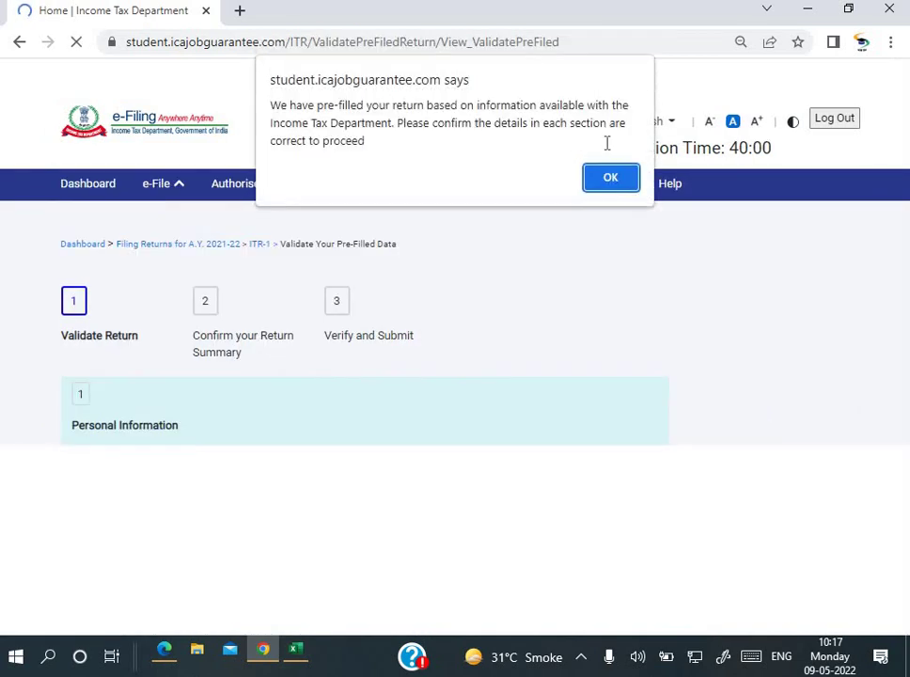
# Step: Dismiss the pre-filled notice and view the Return Summary with Gross Total Income ₹1189000
pyautogui.click(614, 183)
pyautogui.scroll(-4, 345, 378)
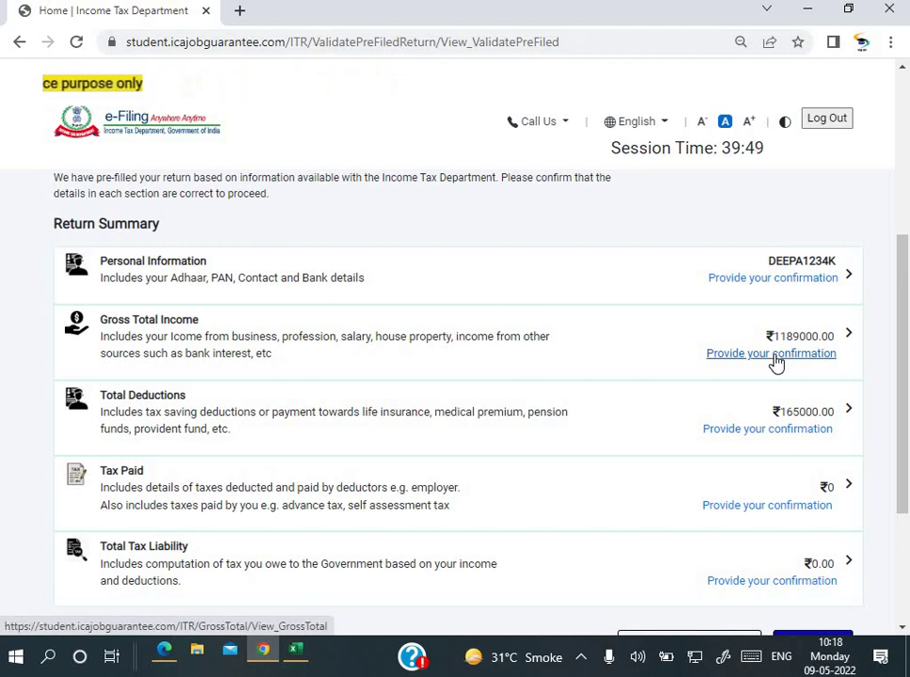
# Step: For Gross Total Income, answer No to travel and Special Compensatory Allowance, Yes to HRA, and continue
pyautogui.click(776, 363)
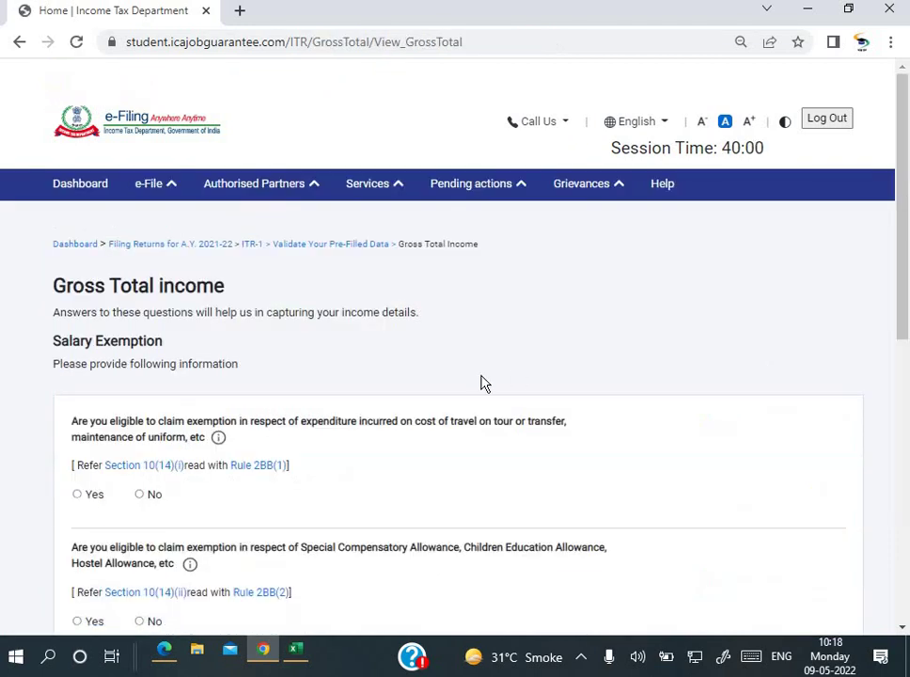
pyautogui.scroll(-2, 483, 382)
pyautogui.scroll(-2, 483, 382)
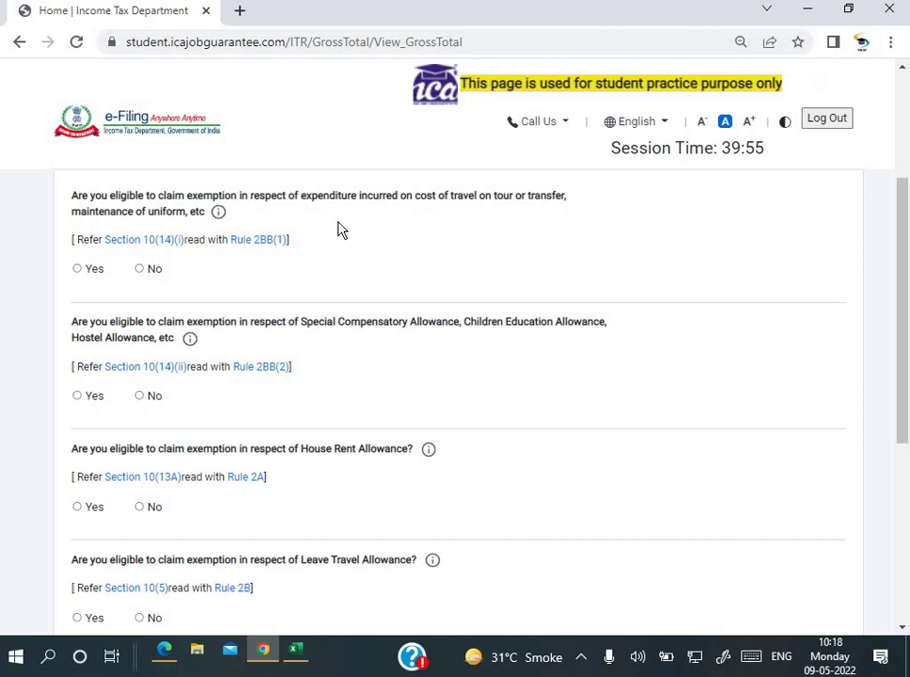
pyautogui.click(140, 270)
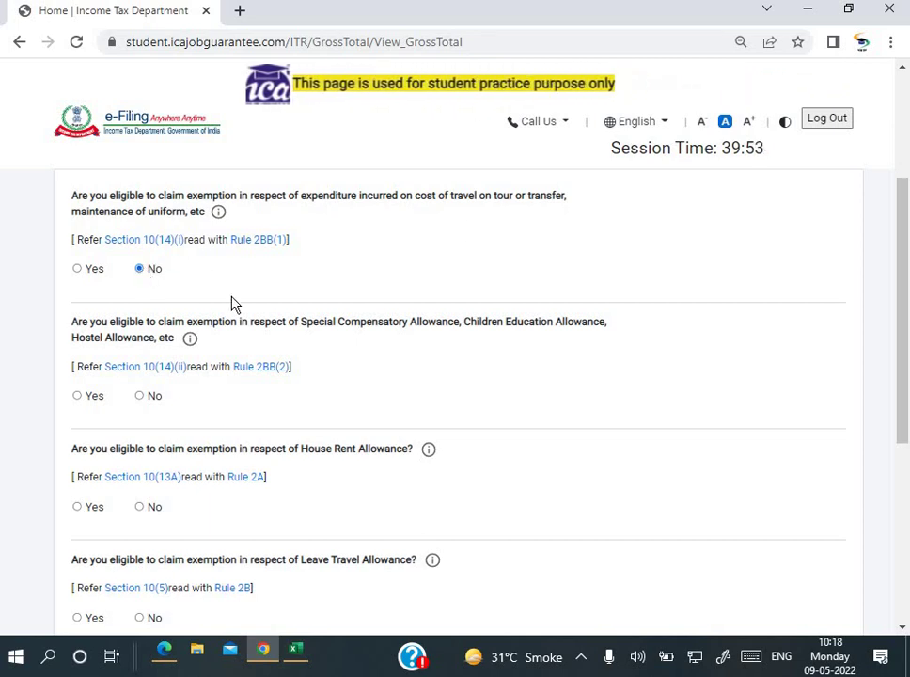
pyautogui.scroll(-1, 234, 305)
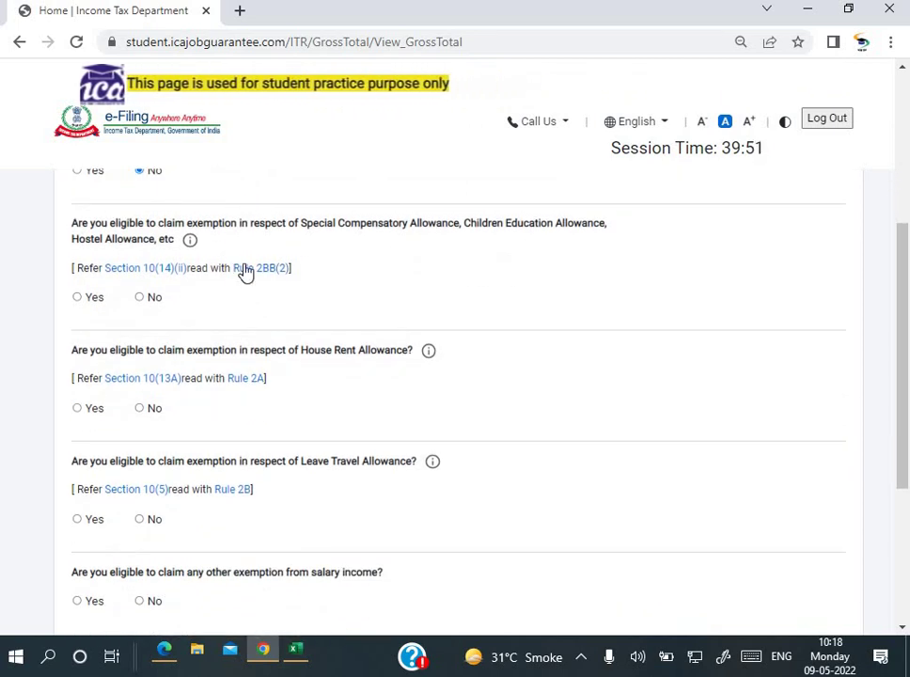
pyautogui.click(141, 297)
pyautogui.scroll(-2, 138, 304)
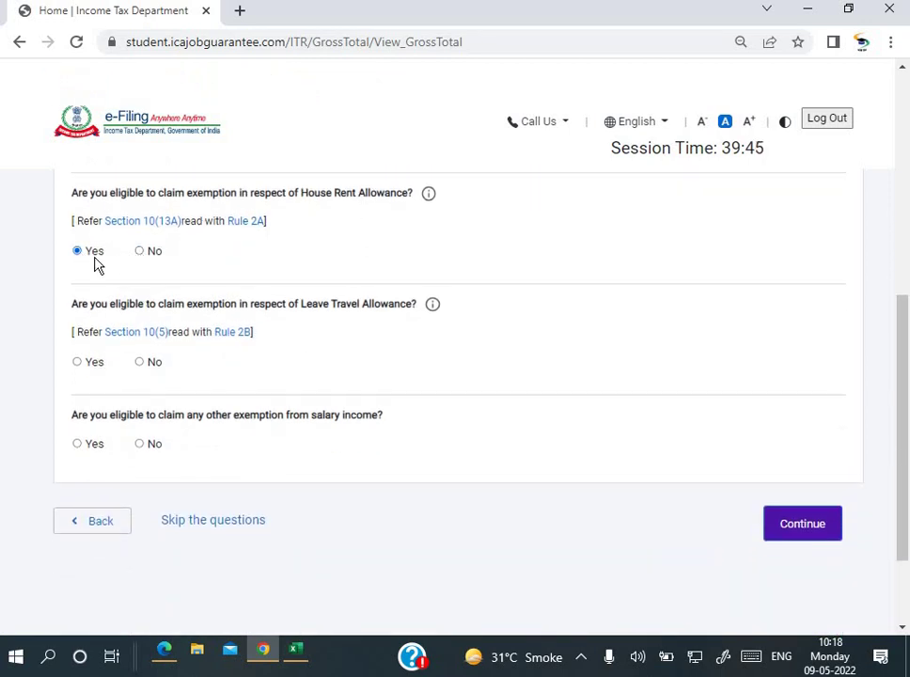
pyautogui.scroll(-3, 117, 304)
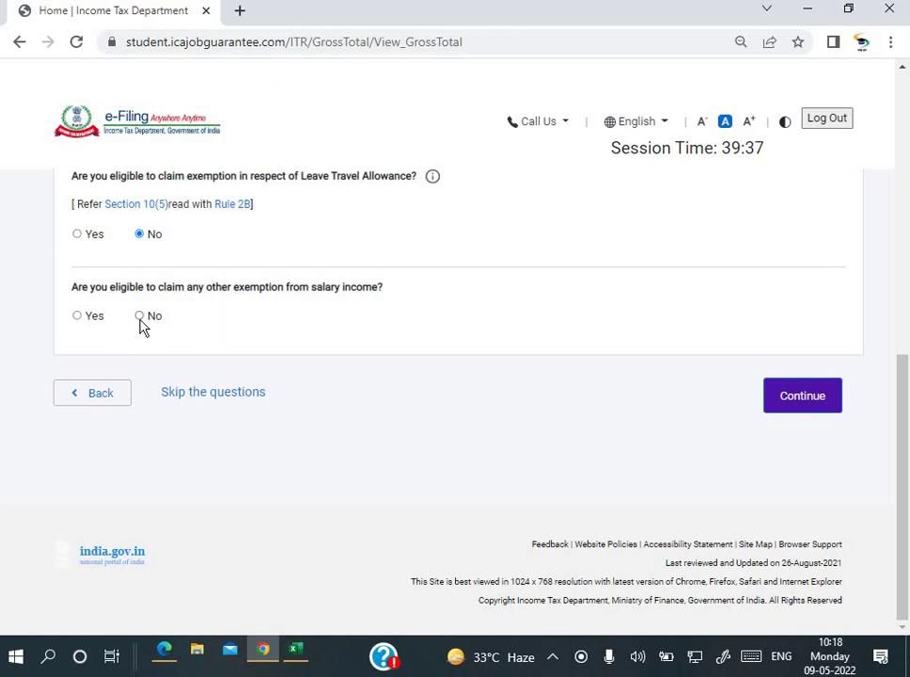
pyautogui.click(796, 404)
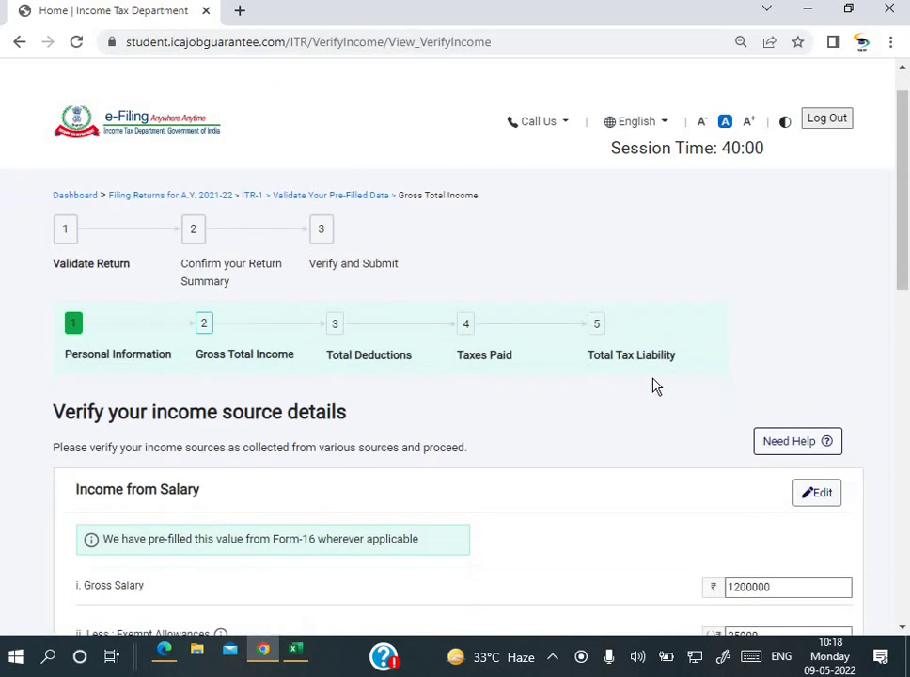
# Step: Delete the pre-filled 1200000 from the Gross Salary field
pyautogui.scroll(-2, 657, 386)
pyautogui.scroll(-3, 657, 386)
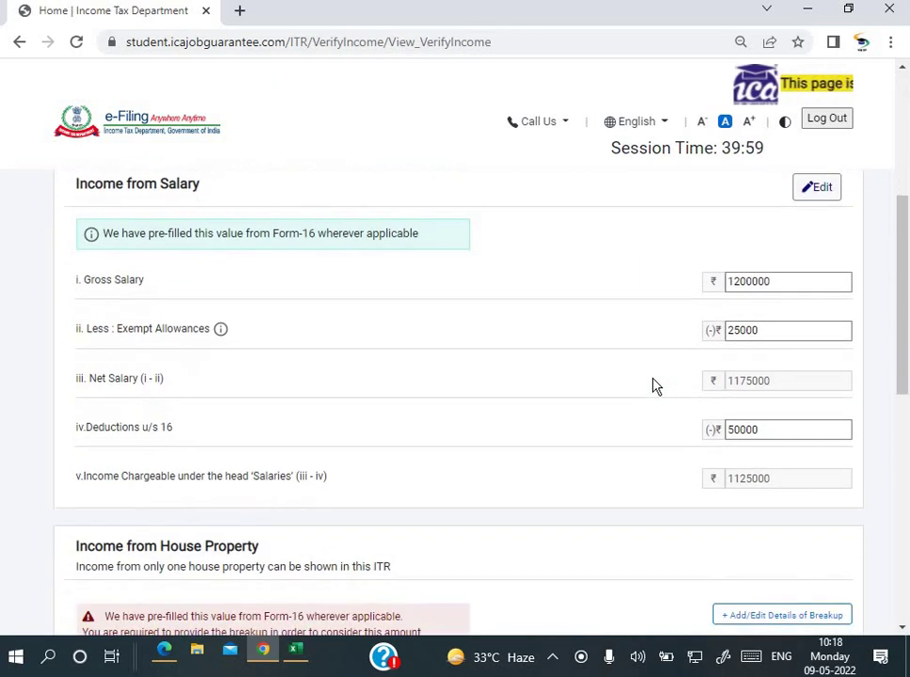
pyautogui.moveTo(786, 226); pyautogui.dragTo(684, 229)
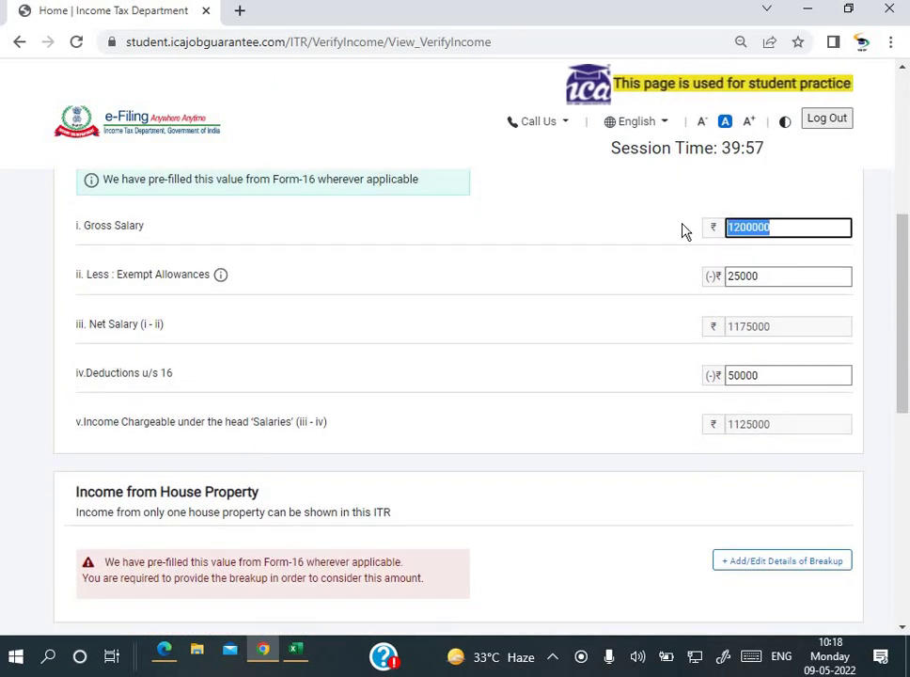
pyautogui.press('BackSpace')
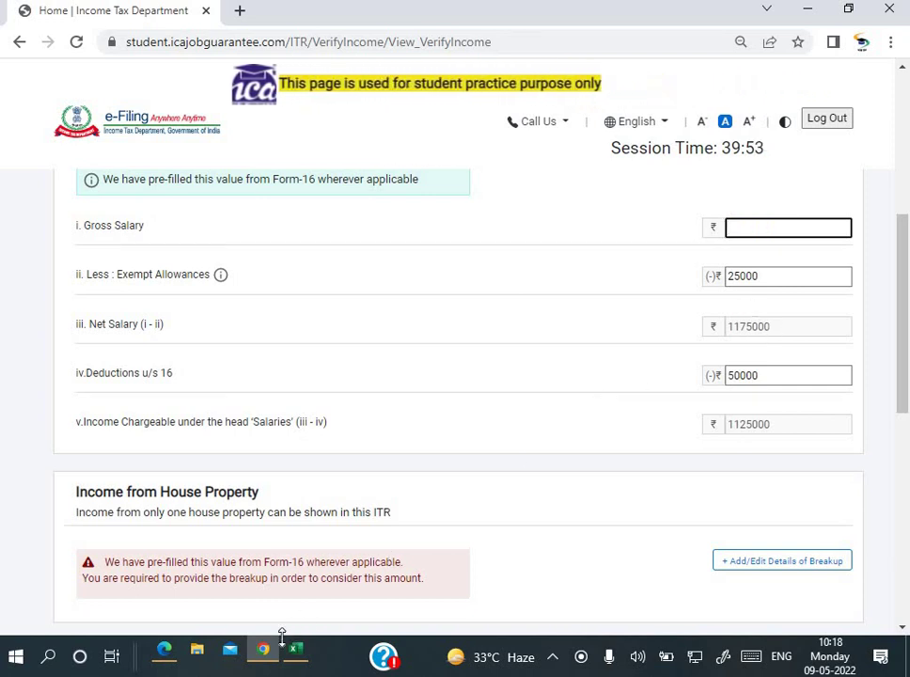
pyautogui.moveTo(298, 653)
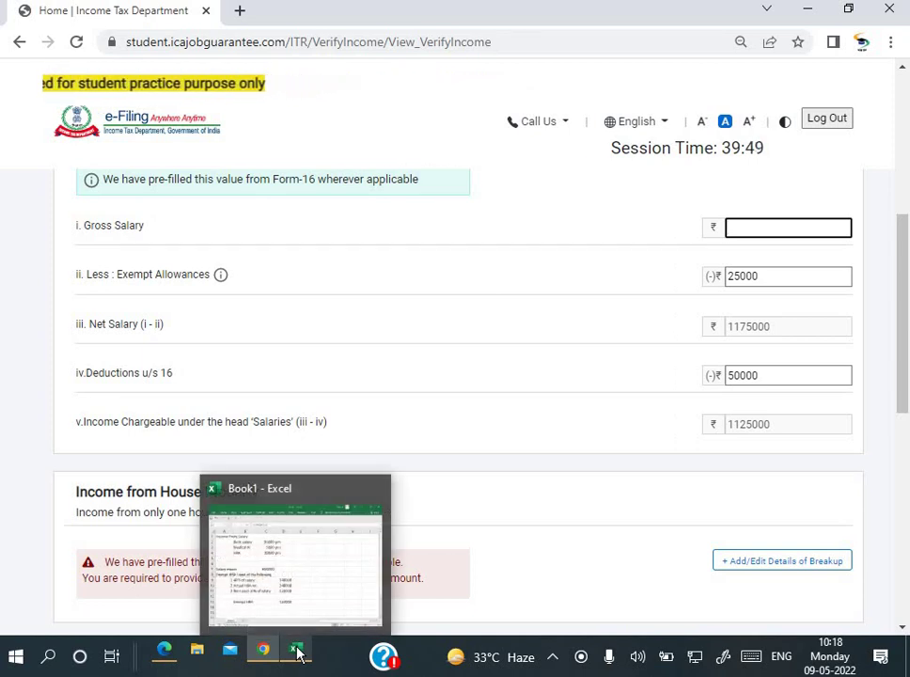
# Step: In Excel, enter =(C2+C3+C4)*12 in C5 for the 900000 annual salary, then return to Chrome
pyautogui.click(297, 652)
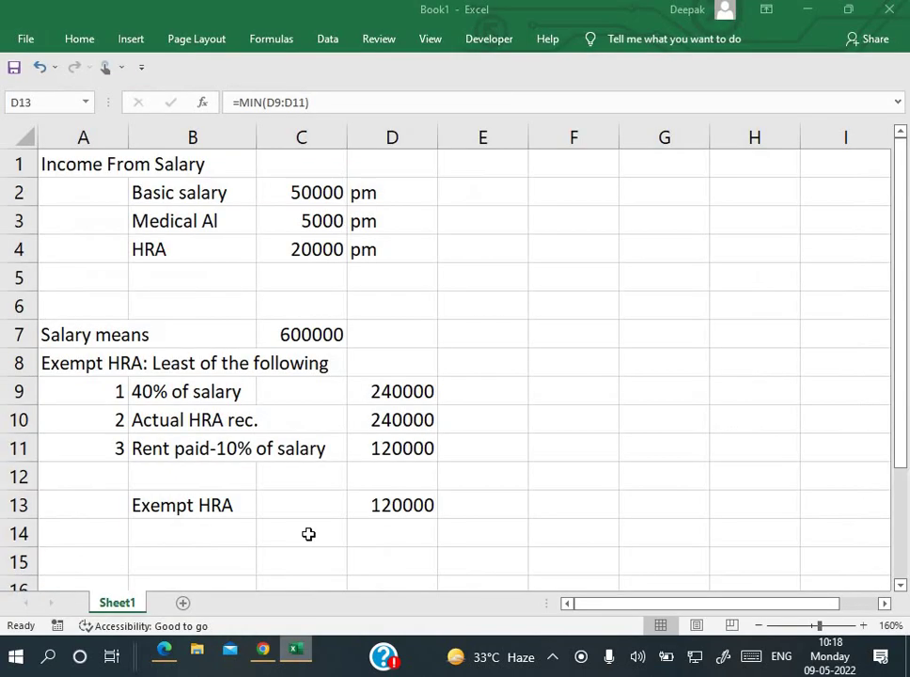
pyautogui.click(314, 280)
pyautogui.write('=')
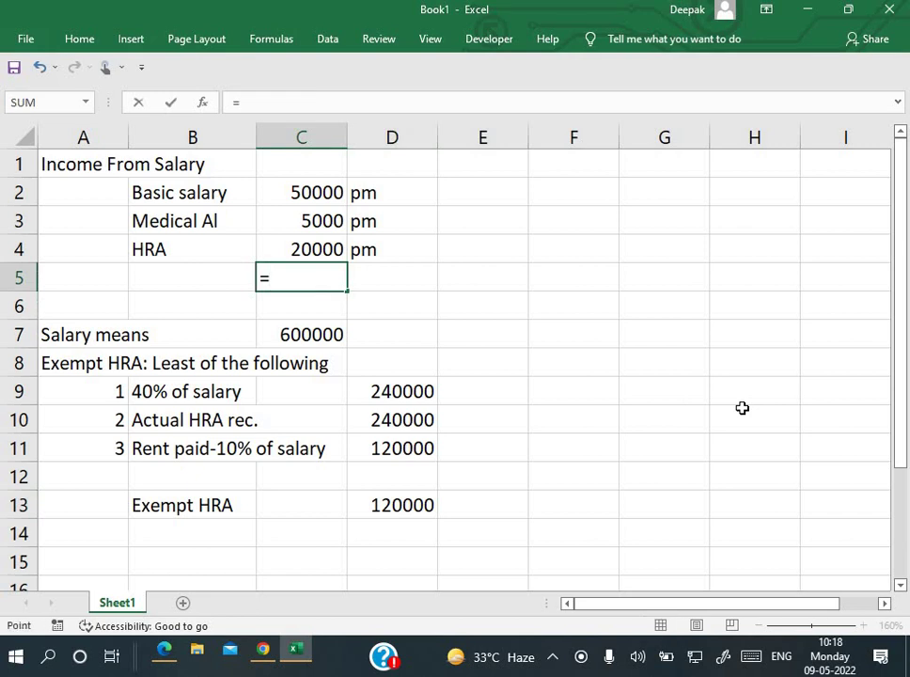
pyautogui.press('Up')
pyautogui.press('Up')
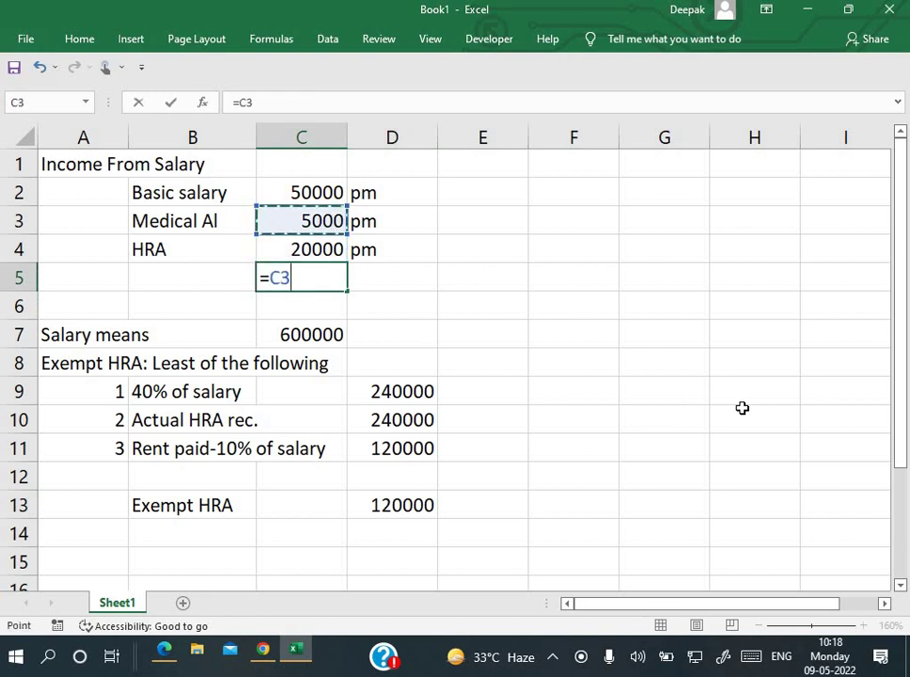
pyautogui.press('BackSpace')
pyautogui.press('BackSpace')
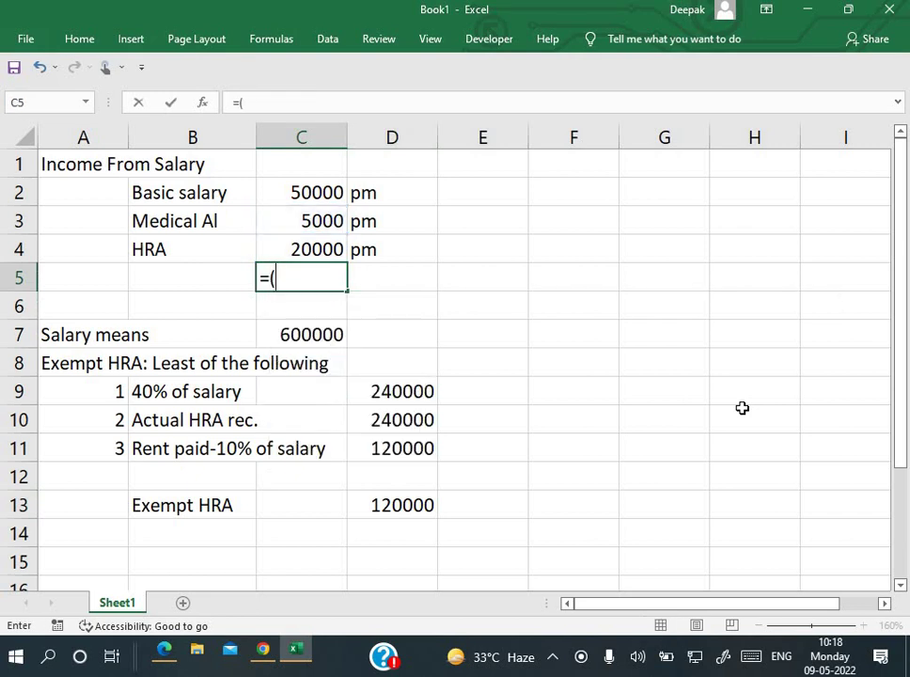
pyautogui.write('(')
pyautogui.press('Up')
pyautogui.press('Up')
pyautogui.press('Up')
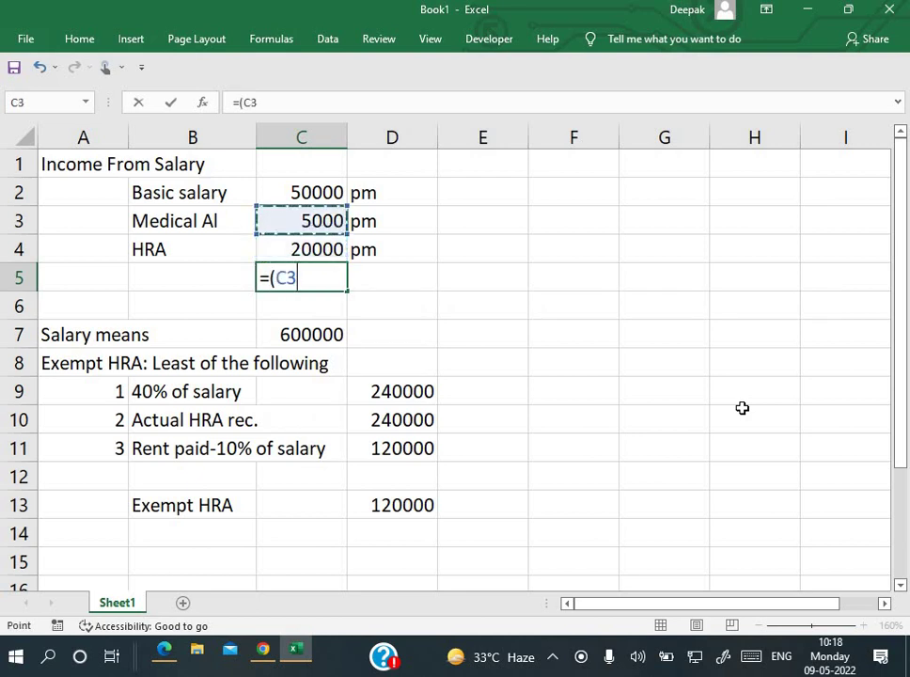
pyautogui.write('+')
pyautogui.press('Up')
pyautogui.press('Up')
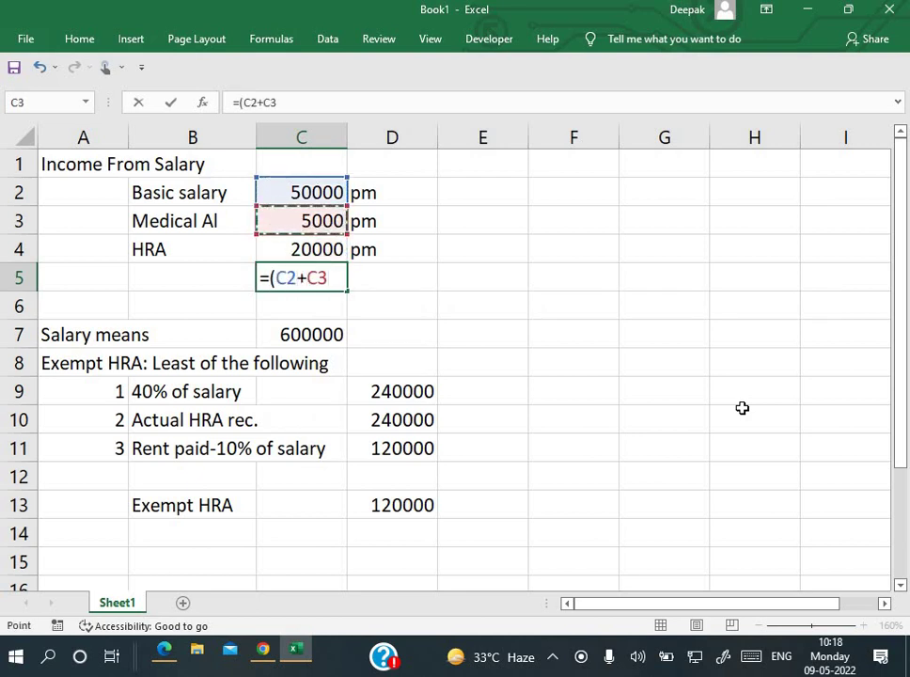
pyautogui.write('+')
pyautogui.press('Up')
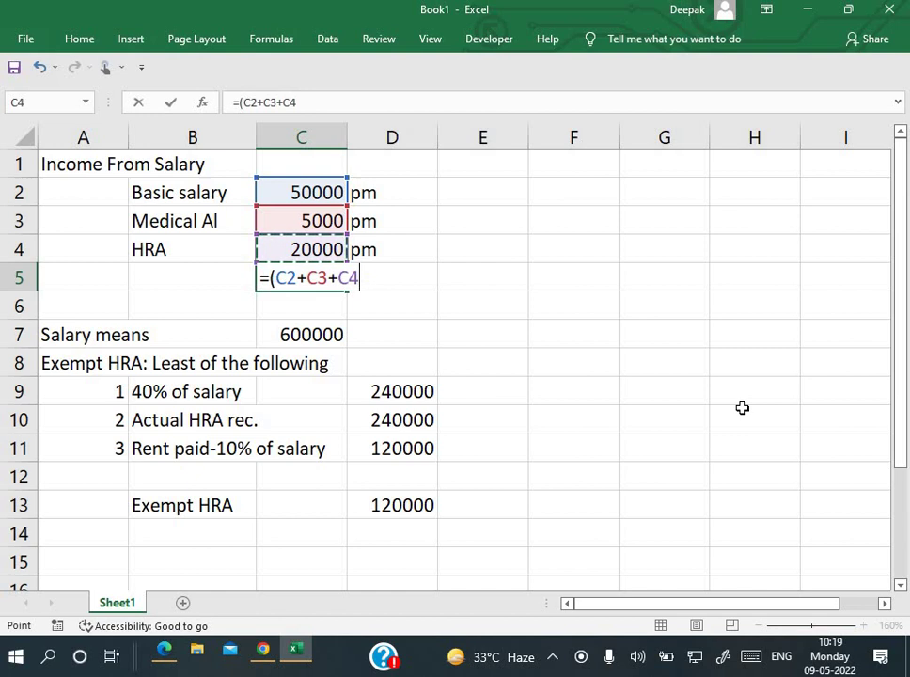
pyautogui.write(')*12')
pyautogui.press('Return')
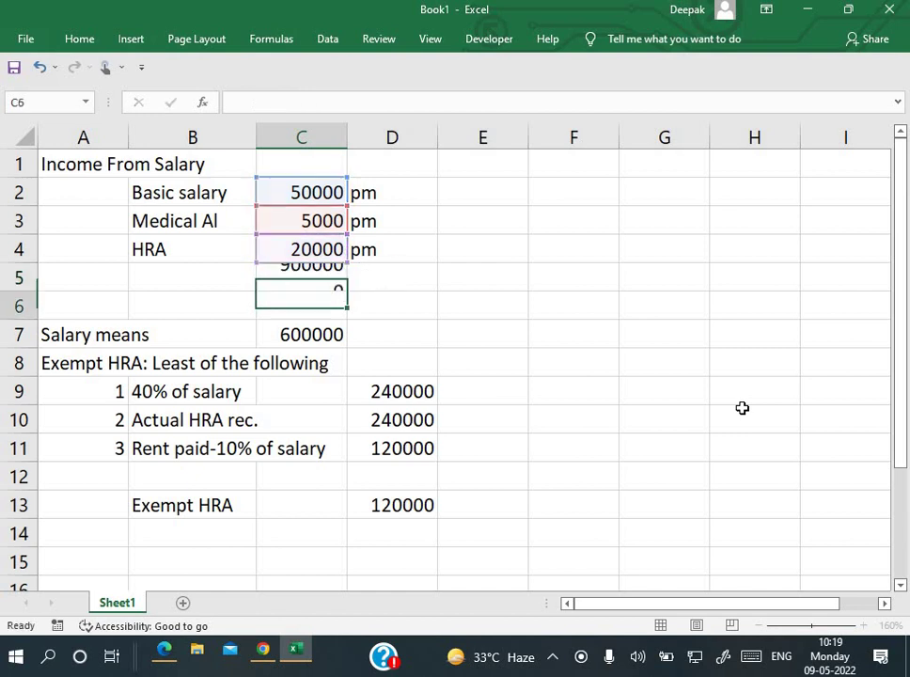
pyautogui.hotkey('alt', 'Tab')
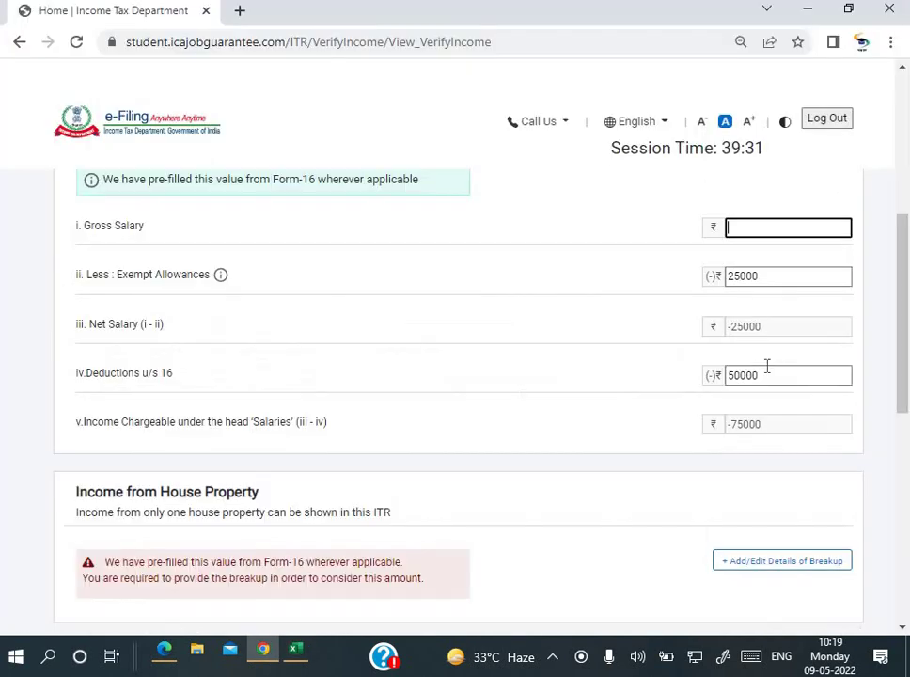
# Step: Enter Gross Salary 900000 and Exempt Allowances 120000 (the workbook's exempt HRA), giving salary income 730000
pyautogui.write('90000')
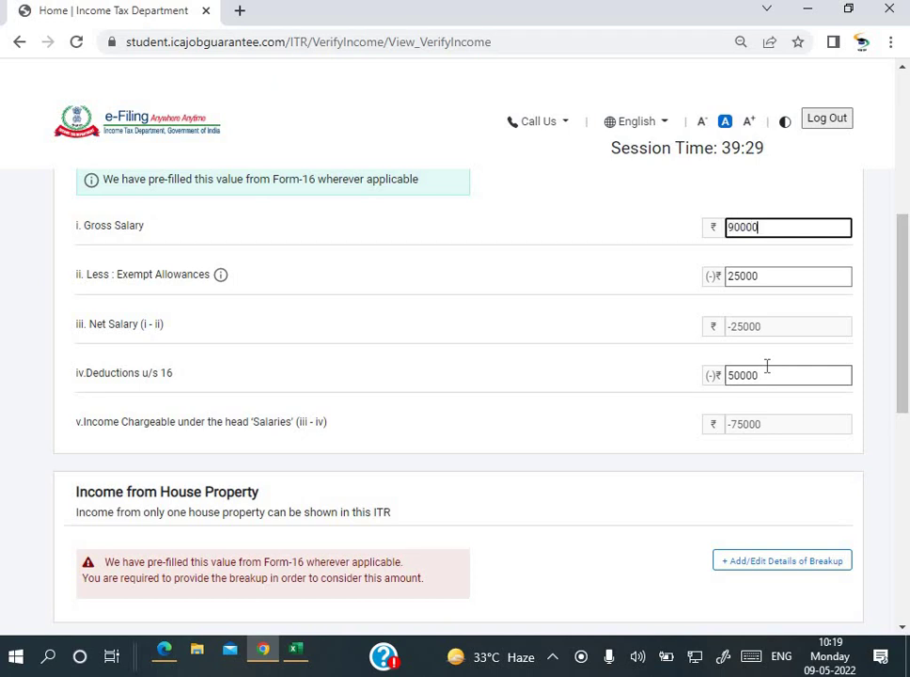
pyautogui.write('0')
pyautogui.press('Tab')
pyautogui.hotkey('alt', 'Tab')
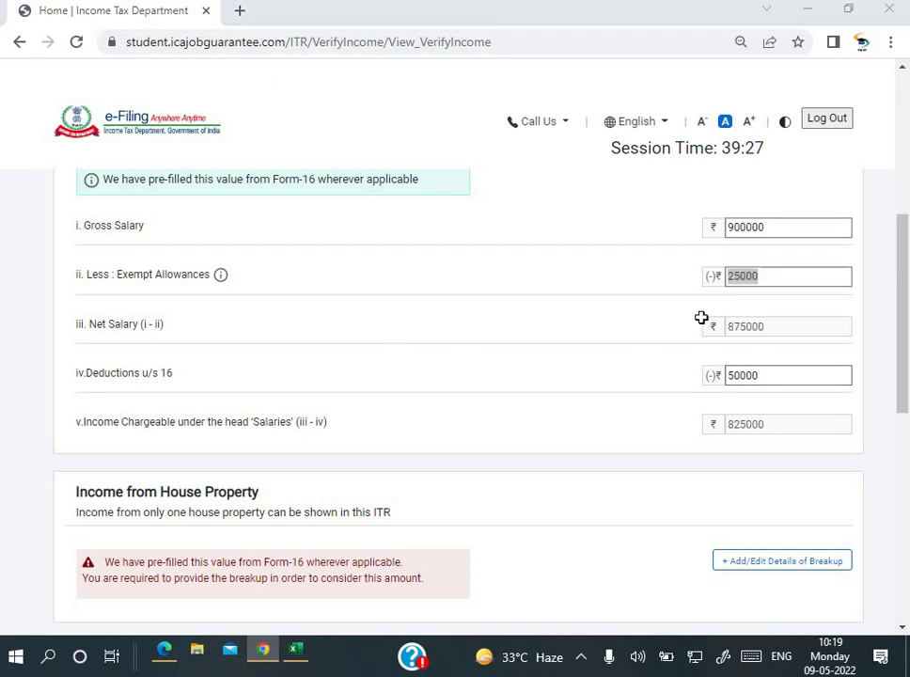
pyautogui.click(401, 507)
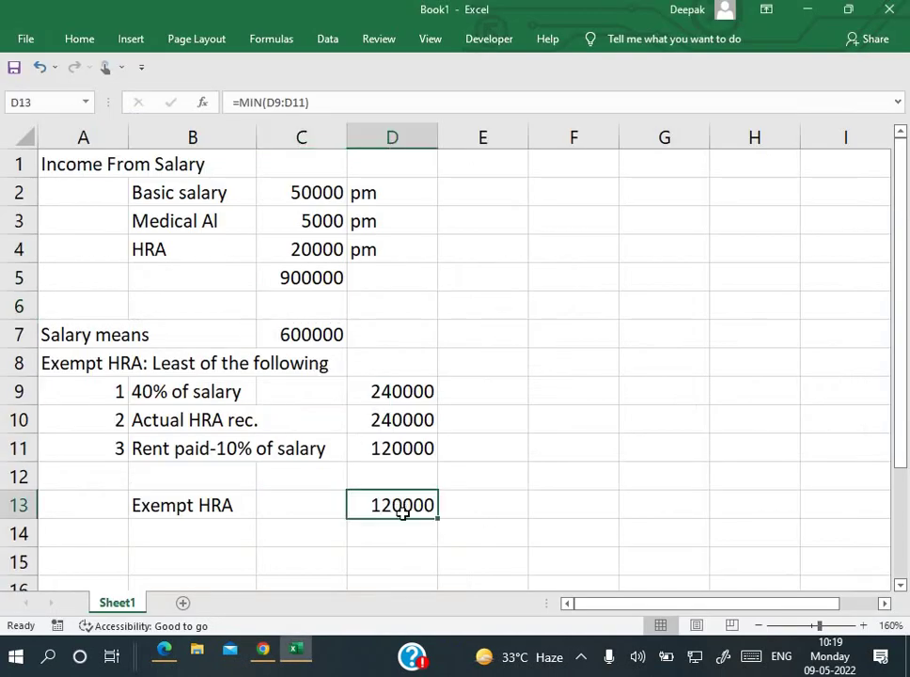
pyautogui.hotkey('alt', 'Tab')
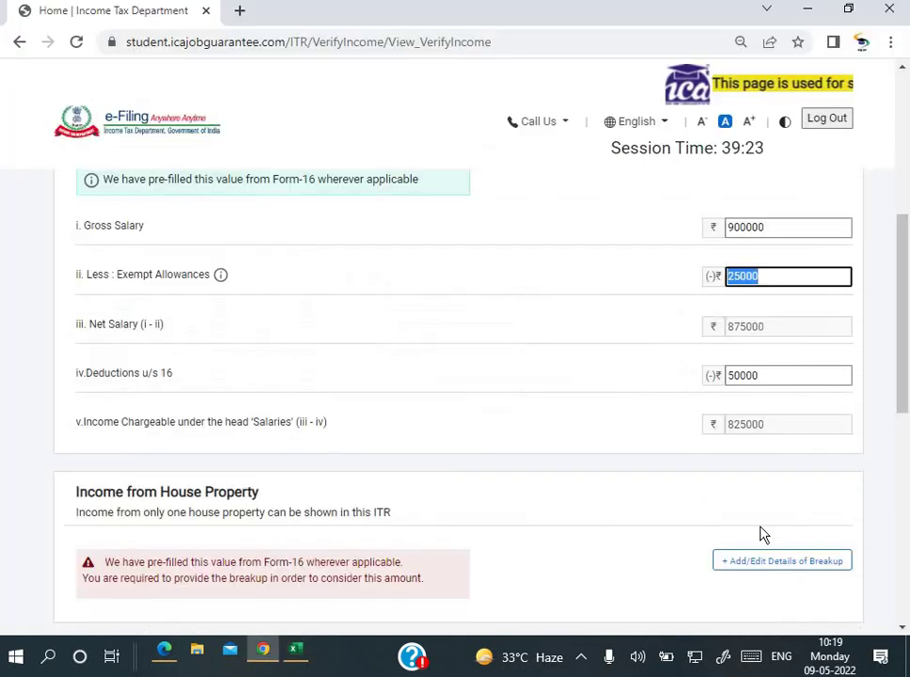
pyautogui.write('120000')
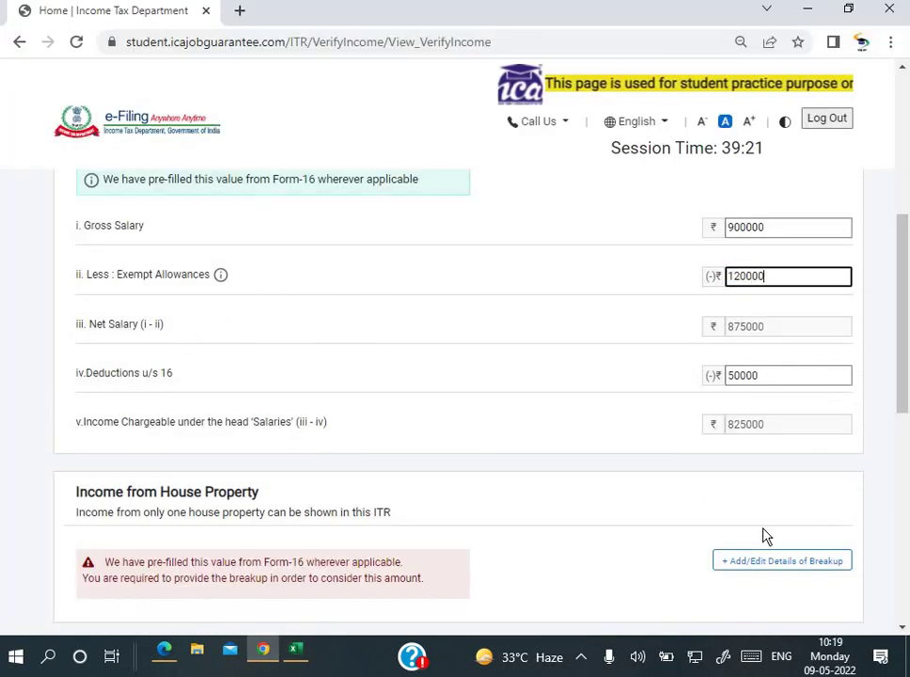
pyautogui.press('Tab')
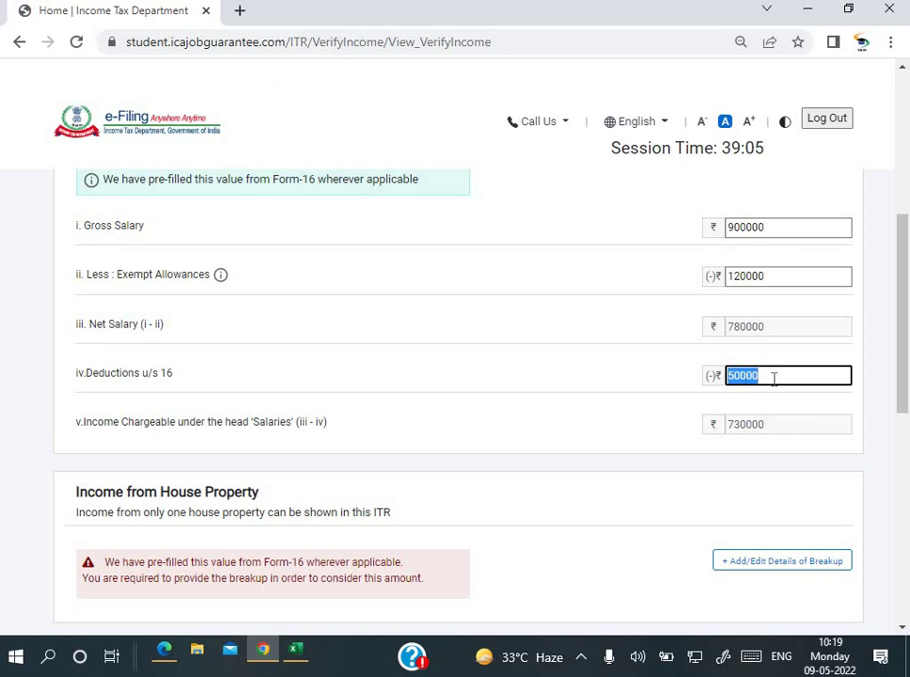
pyautogui.scroll(-2, 752, 338)
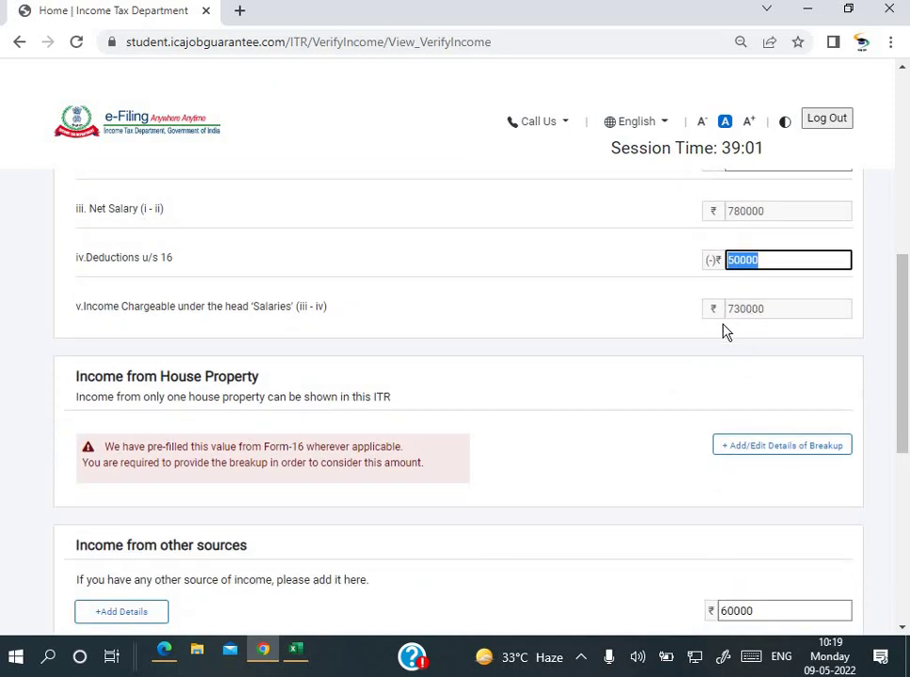
pyautogui.scroll(-2, 724, 331)
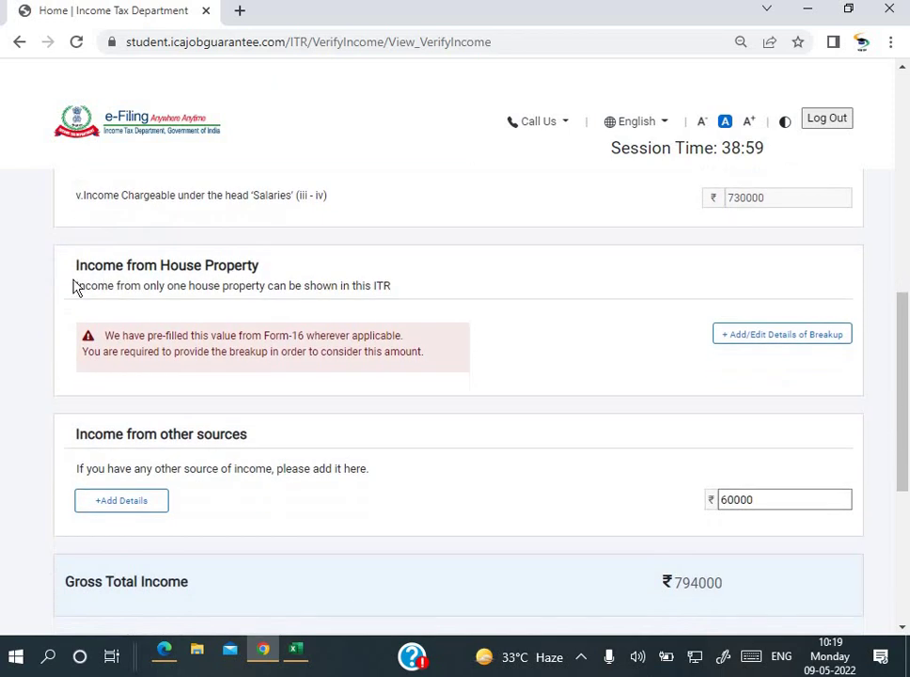
pyautogui.click(171, 655)
pyautogui.scroll(-1, 497, 401)
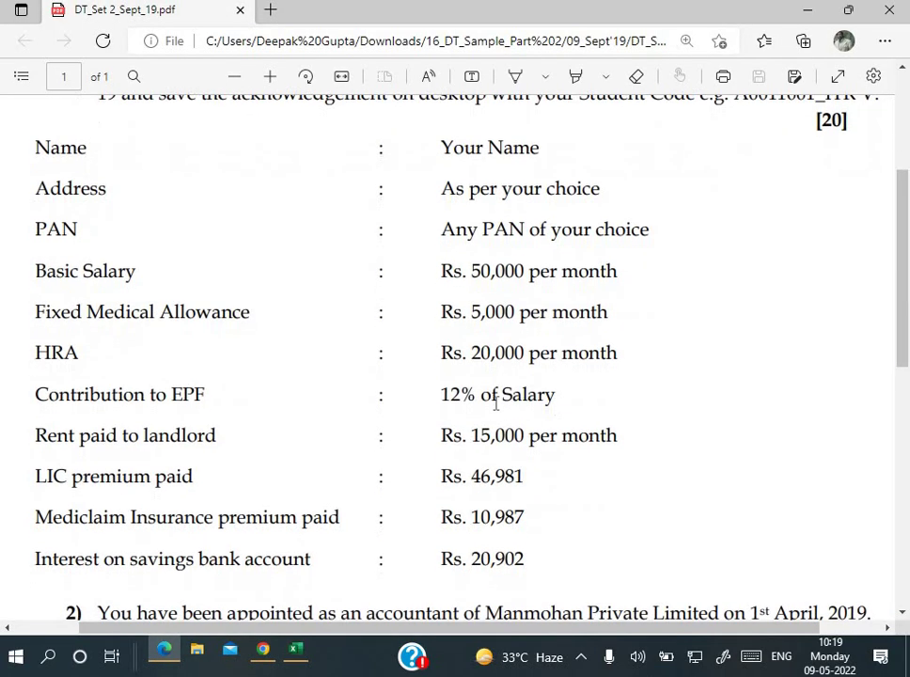
pyautogui.scroll(1, 296, 435)
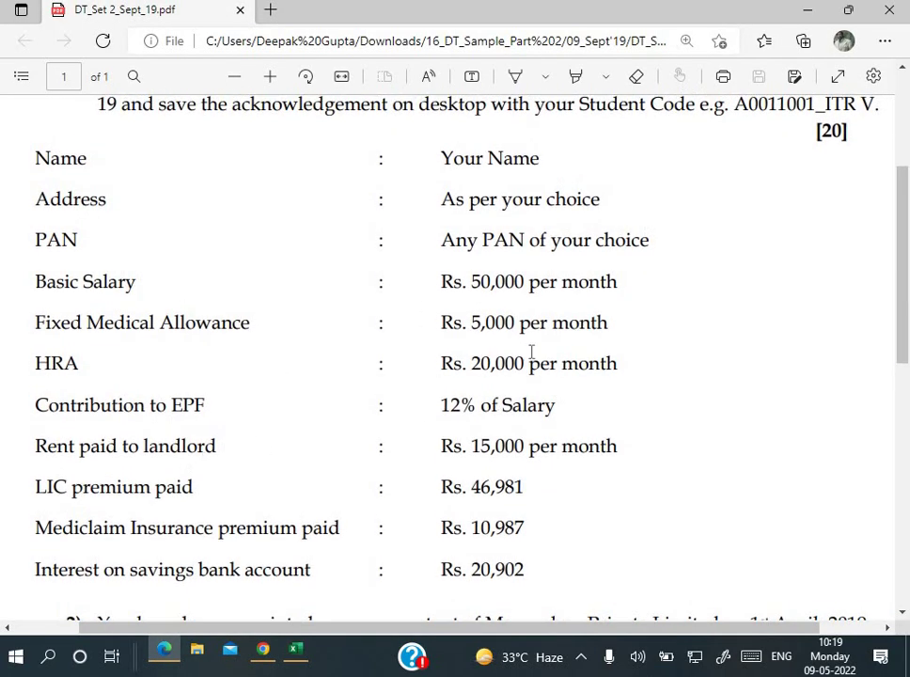
pyautogui.click(263, 651)
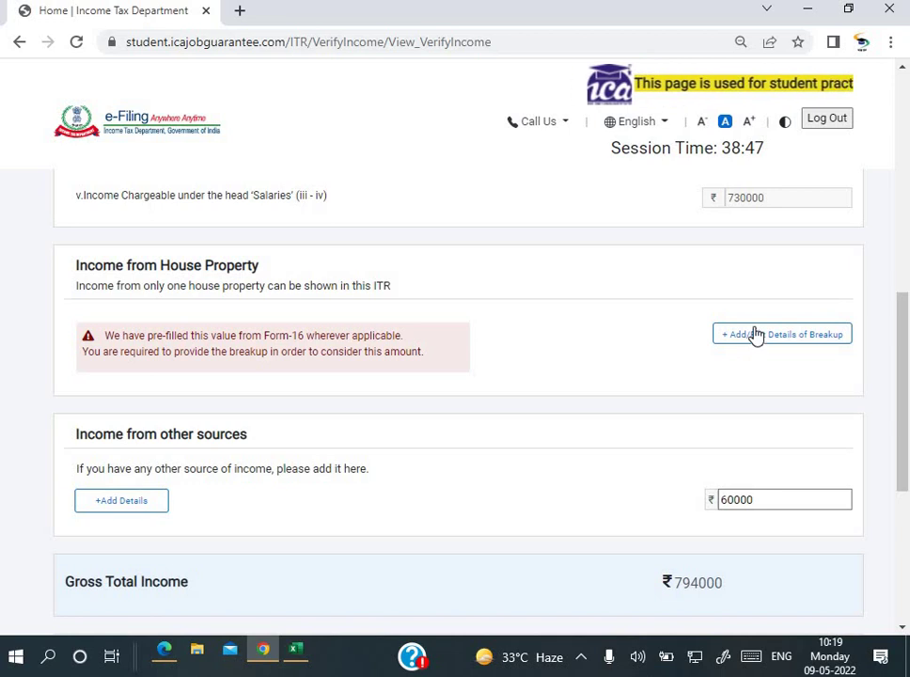
# Step: In the house property breakup, choose Self Occupied as the property type, leaving income at 0
pyautogui.click(756, 335)
pyautogui.click(239, 436)
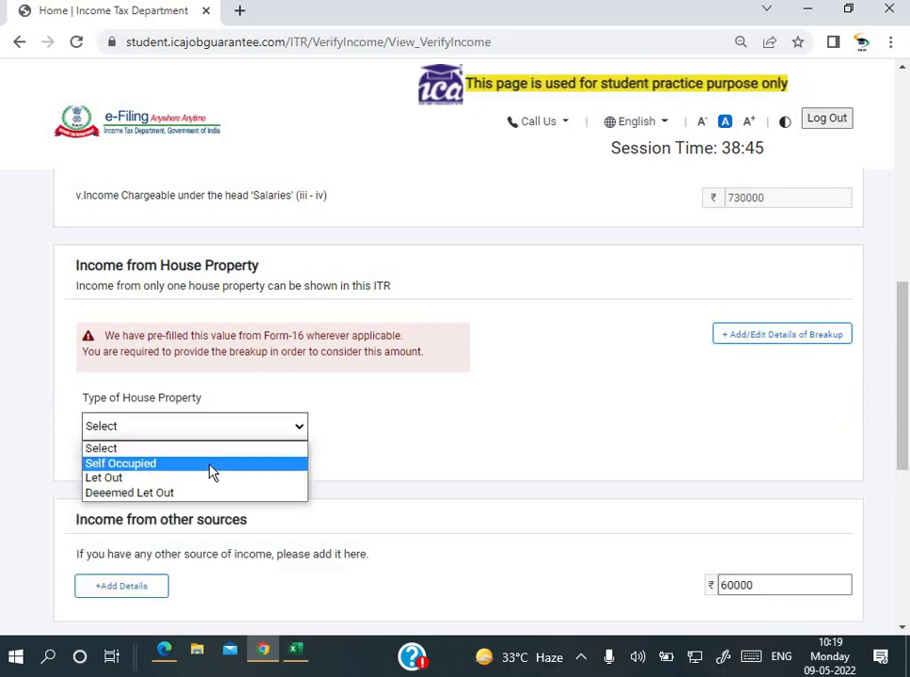
pyautogui.click(212, 470)
pyautogui.scroll(-3, 434, 457)
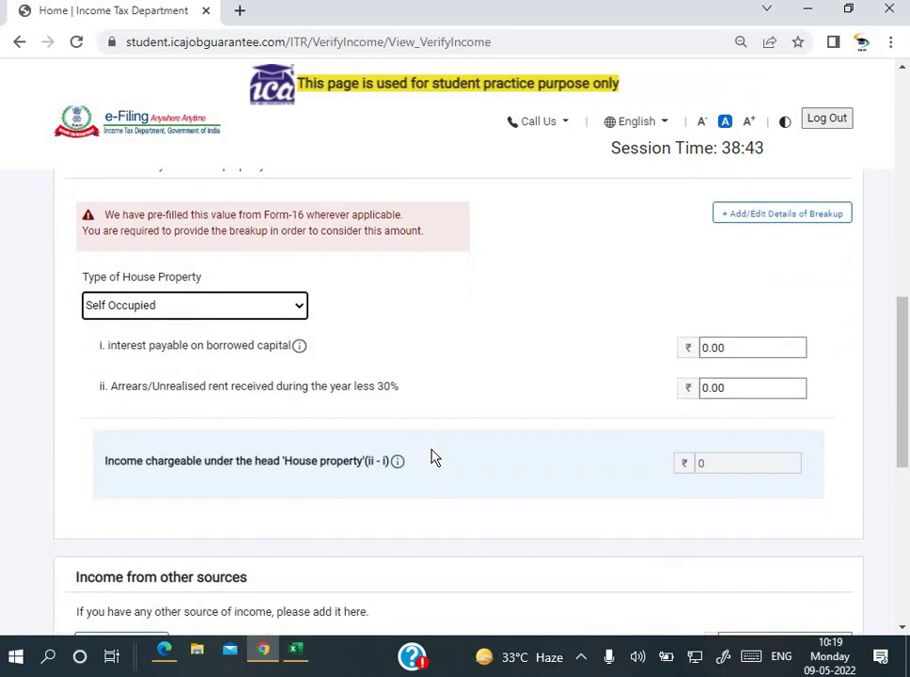
pyautogui.scroll(-1, 564, 376)
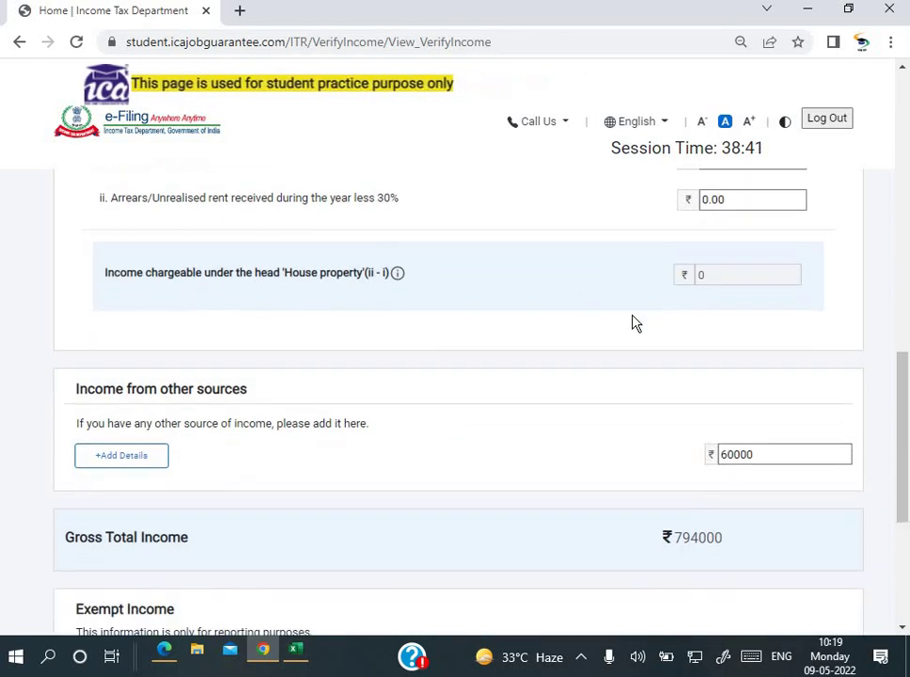
pyautogui.scroll(-2, 526, 301)
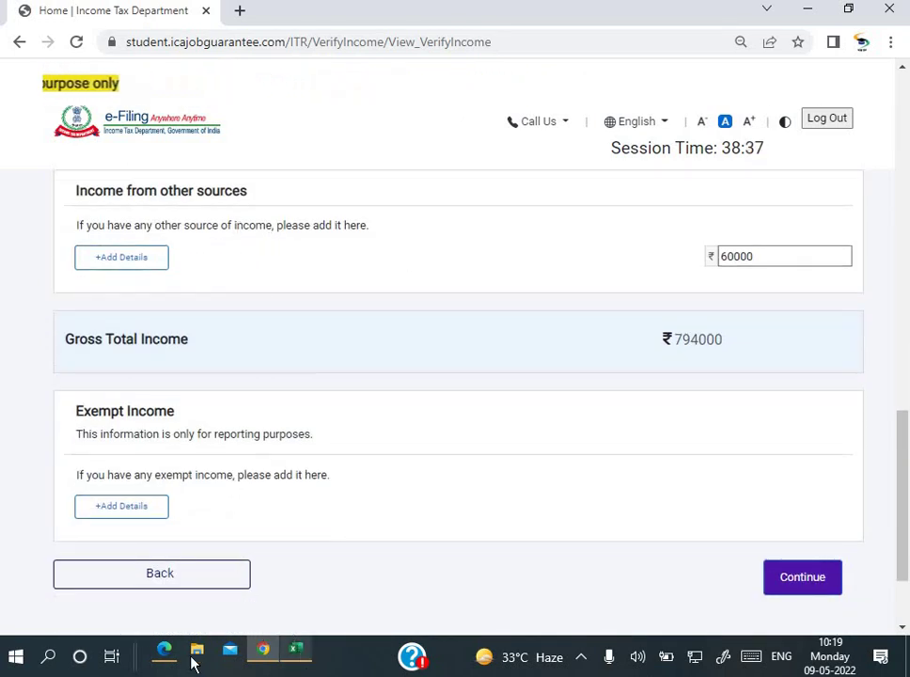
pyautogui.click(164, 649)
# Step: Copy the 20,902 savings bank interest from the PDF into Income from other sources
pyautogui.scroll(-1, 367, 439)
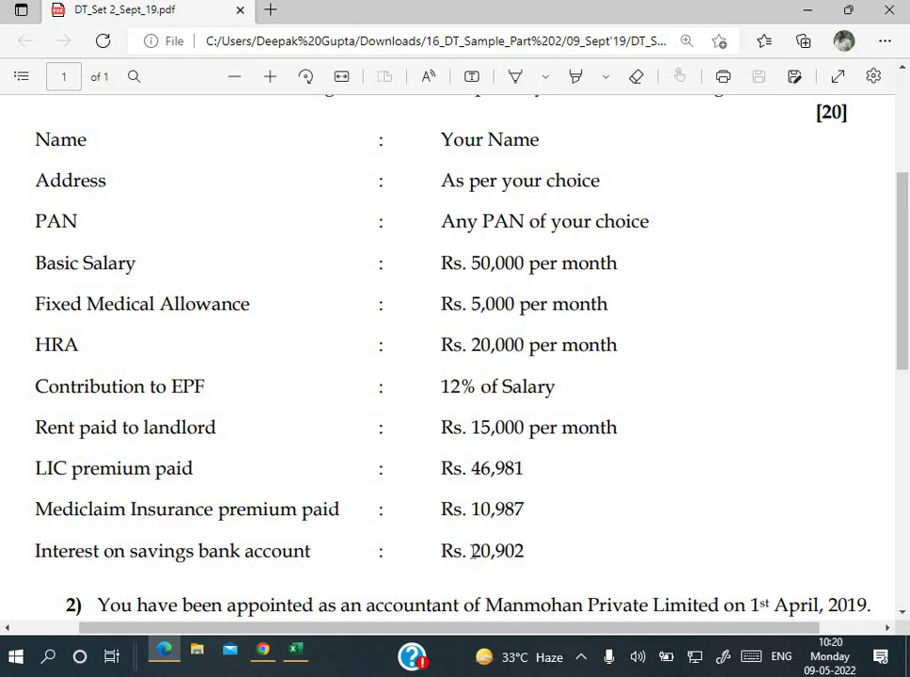
pyautogui.moveTo(527, 546); pyautogui.dragTo(527, 553)
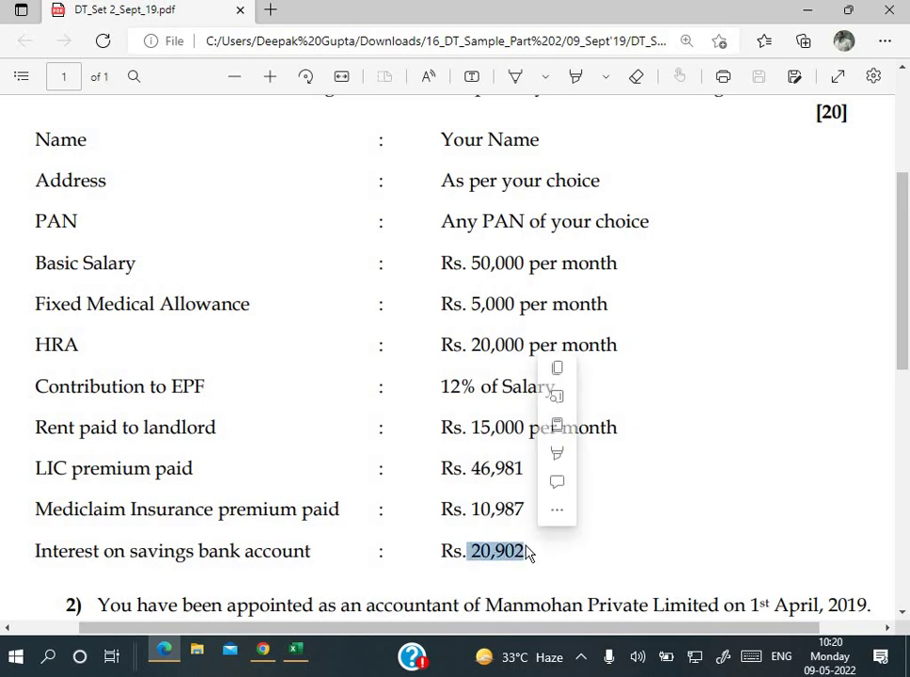
pyautogui.click(262, 649)
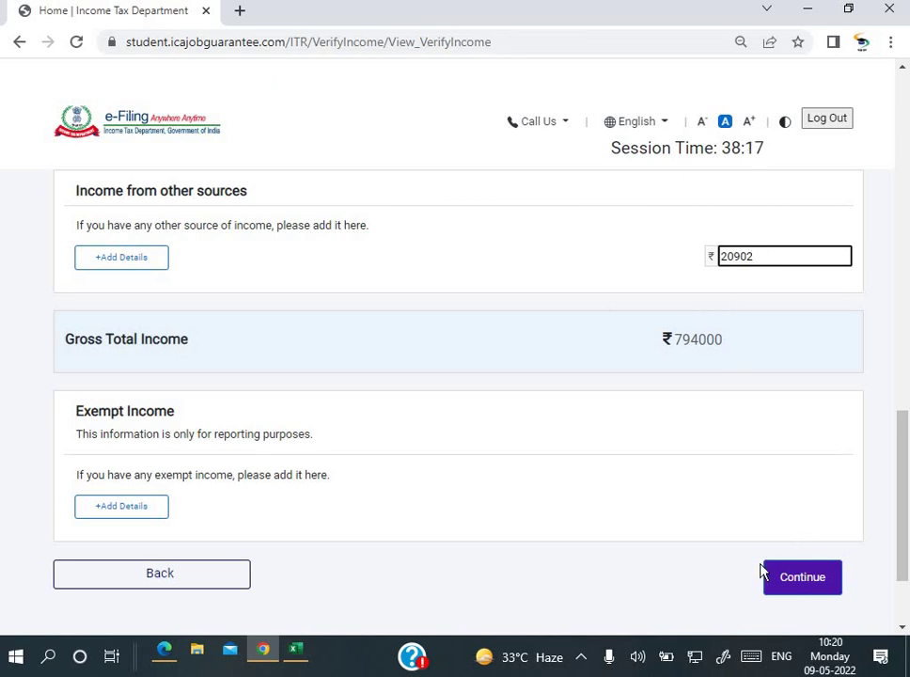
# Step: Commit the 20902 other-sources income so Gross Total Income recalculates to ₹754902
pyautogui.hotkey('shift', 'Tab')
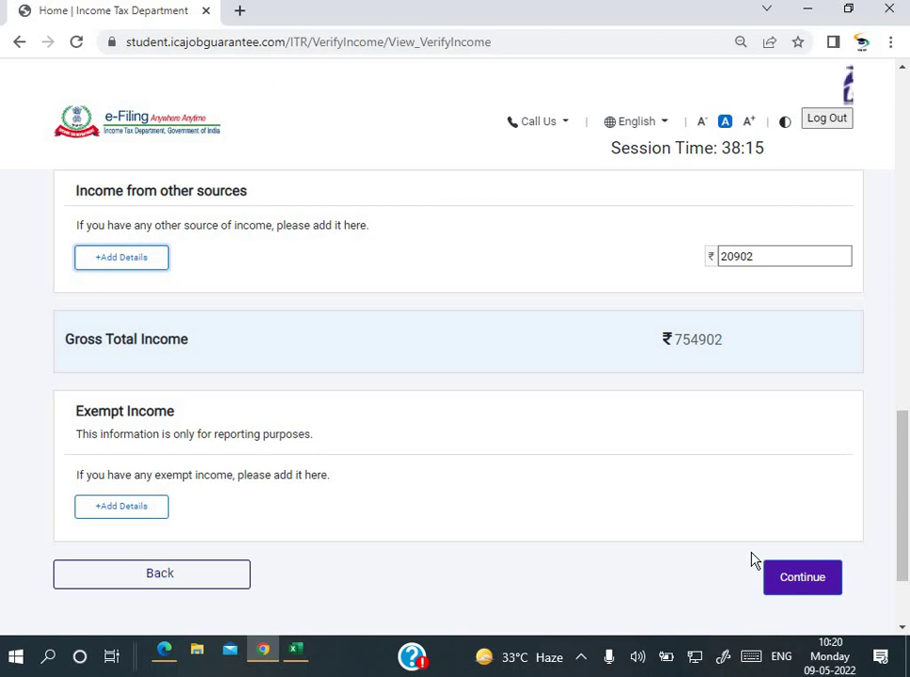
pyautogui.scroll(5, 736, 435)
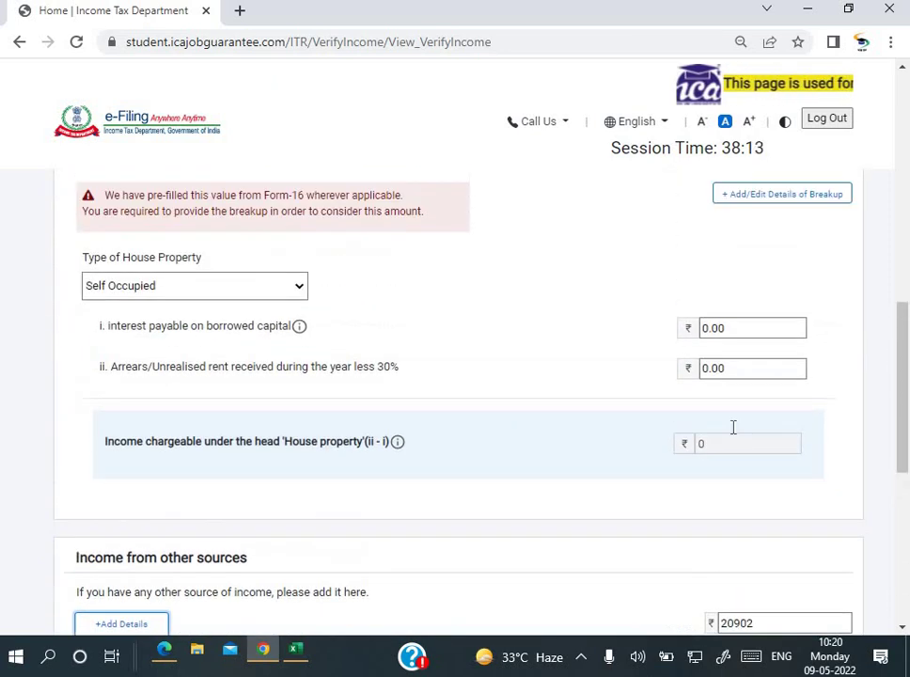
pyautogui.scroll(-5, 746, 443)
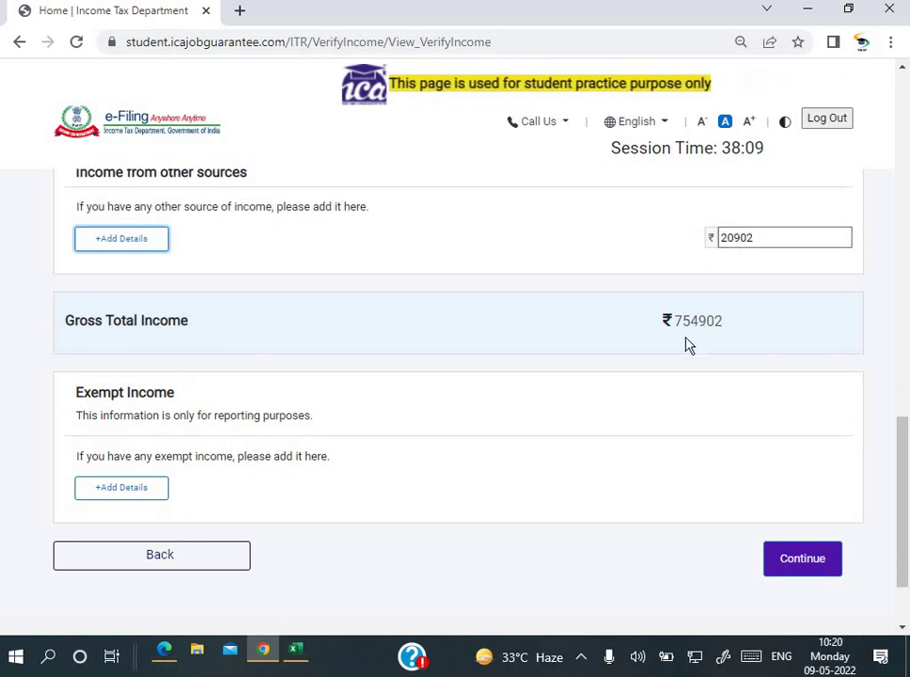
pyautogui.scroll(-1, 699, 345)
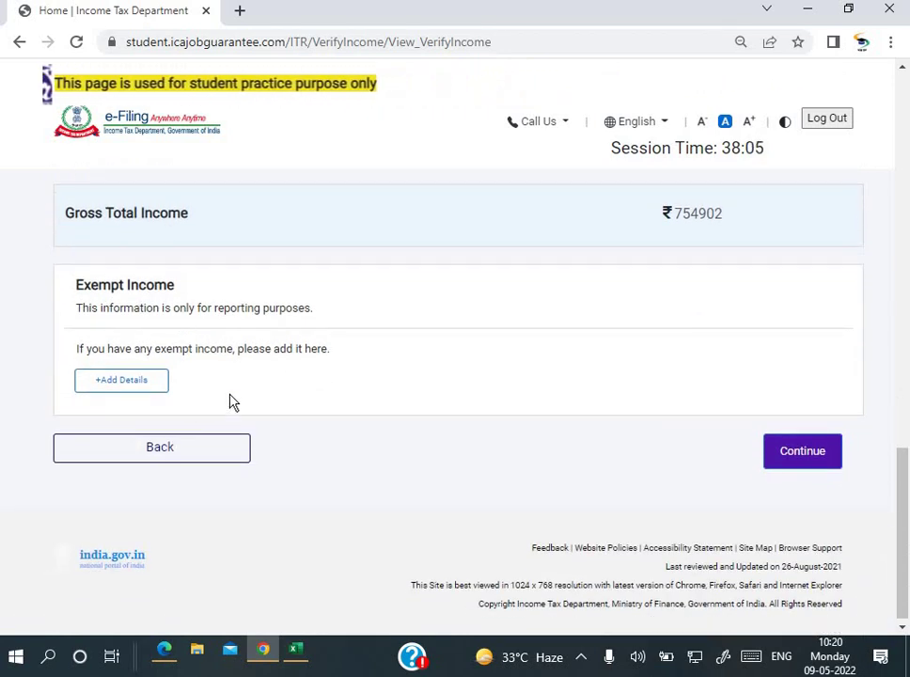
# Step: Submit the income details, dismiss both alerts, and review the Return Summary showing ₹754902 gross income
pyautogui.click(786, 460)
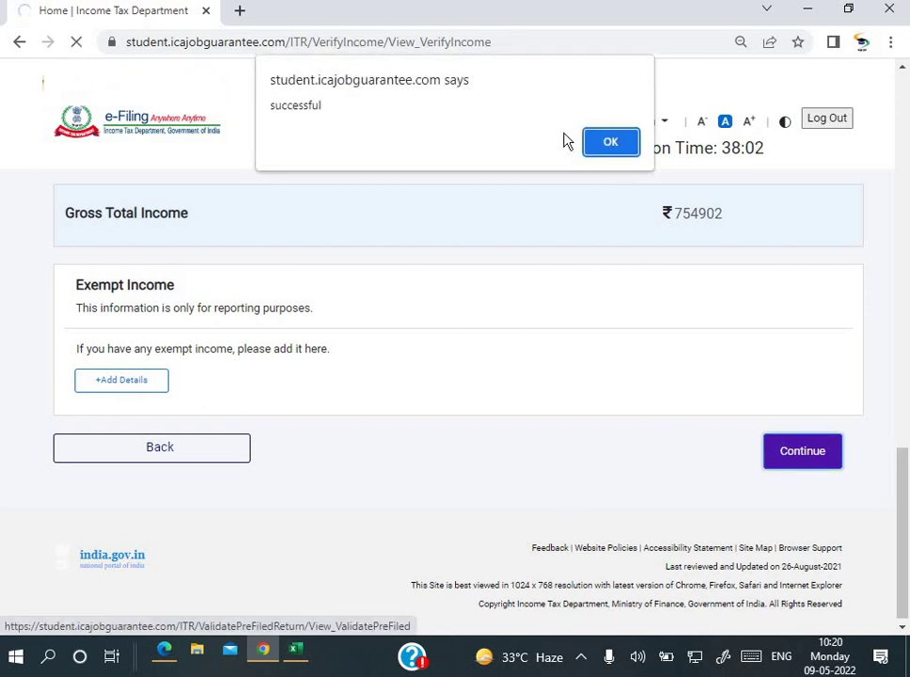
pyautogui.click(606, 146)
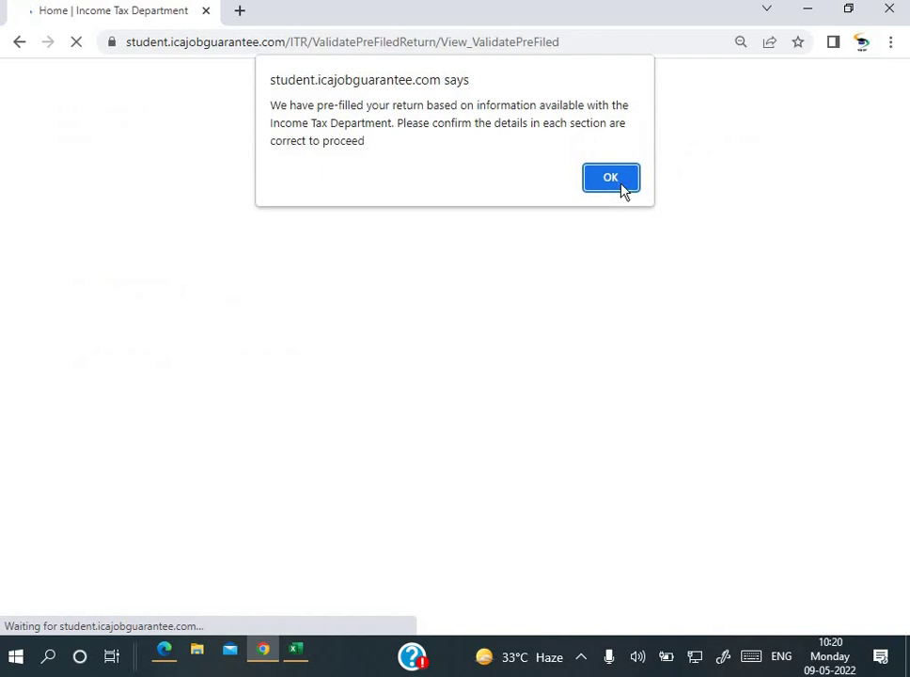
pyautogui.click(611, 178)
pyautogui.scroll(-3, 512, 420)
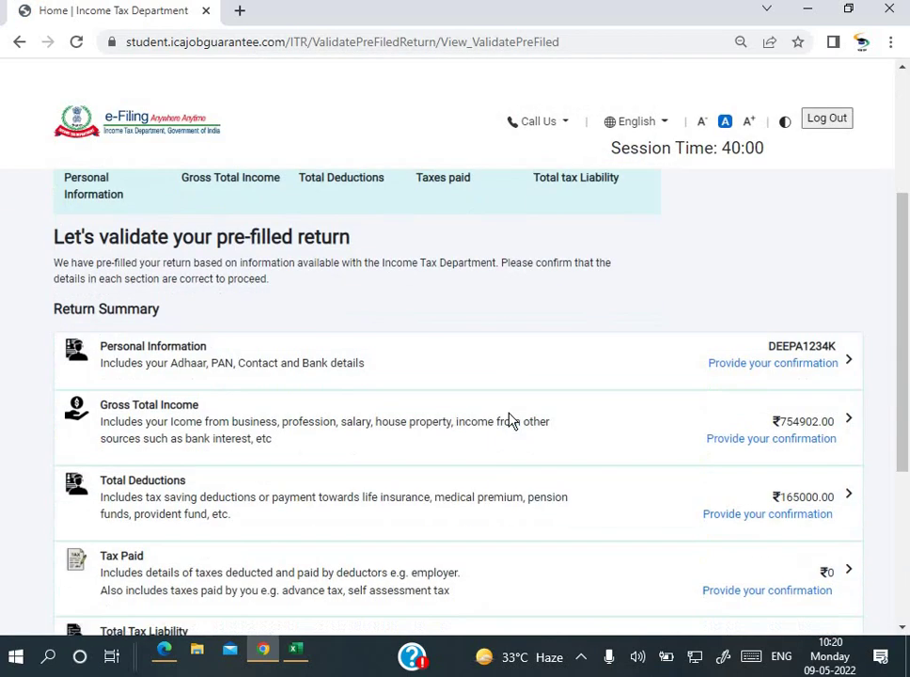
pyautogui.scroll(-2, 512, 420)
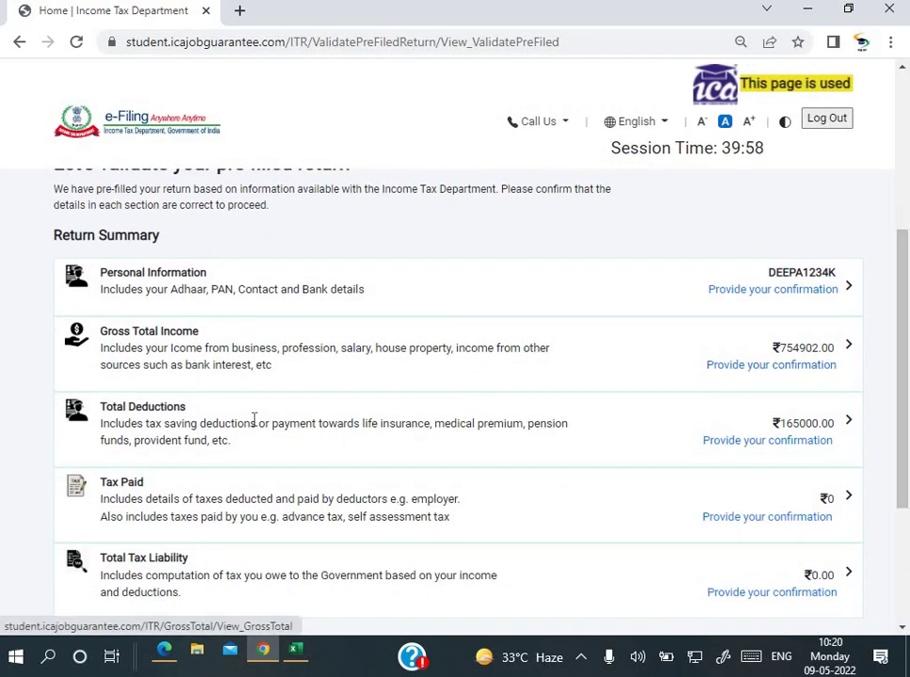
# Step: Under Total Deductions, answer No to both donation questions and the Section 80GG question
pyautogui.click(785, 453)
pyautogui.scroll(-2, 604, 388)
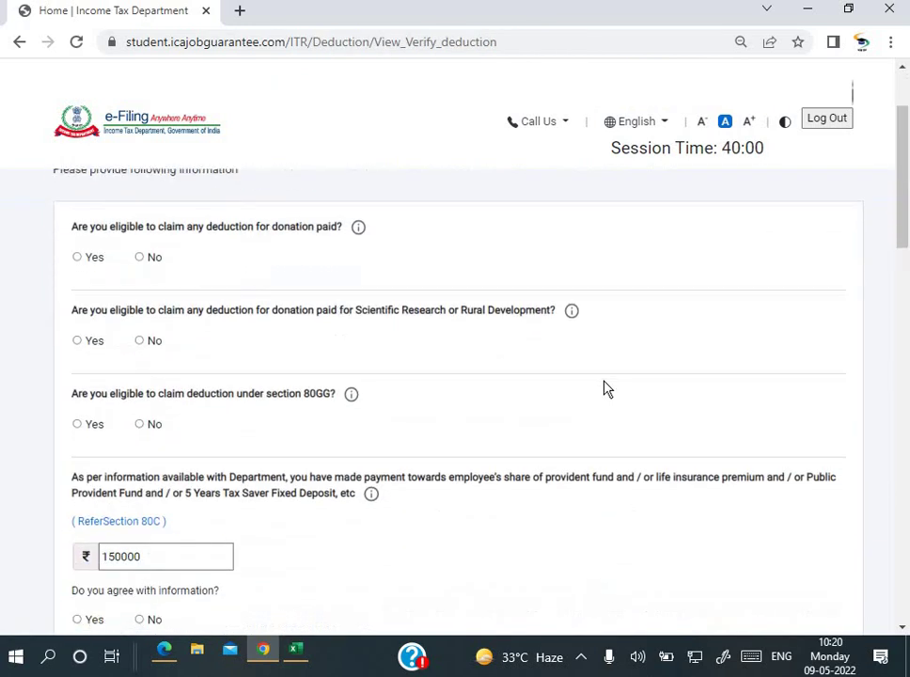
pyautogui.scroll(-1, 605, 388)
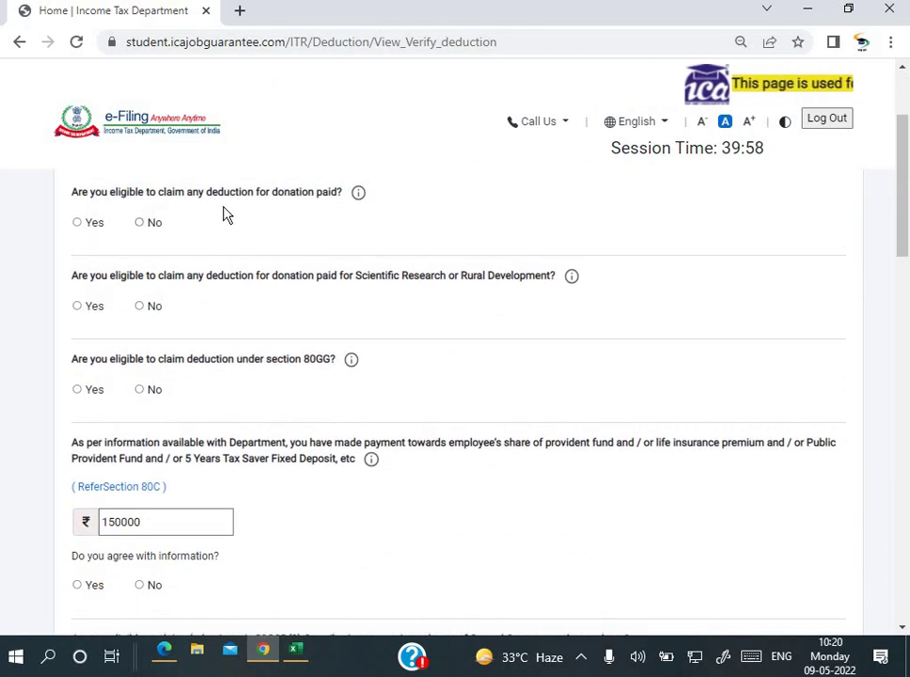
pyautogui.click(139, 226)
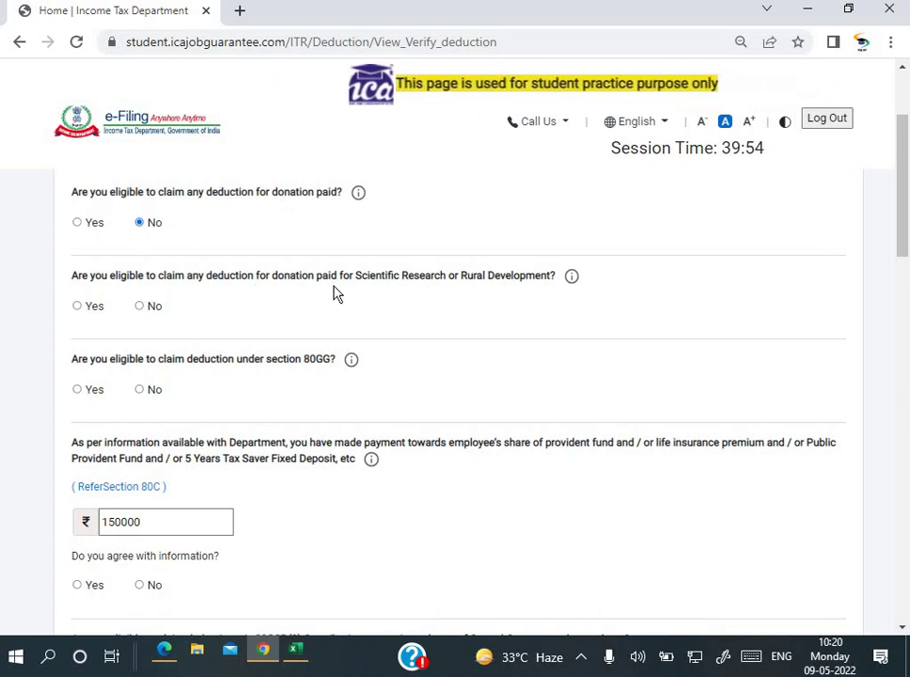
pyautogui.click(142, 305)
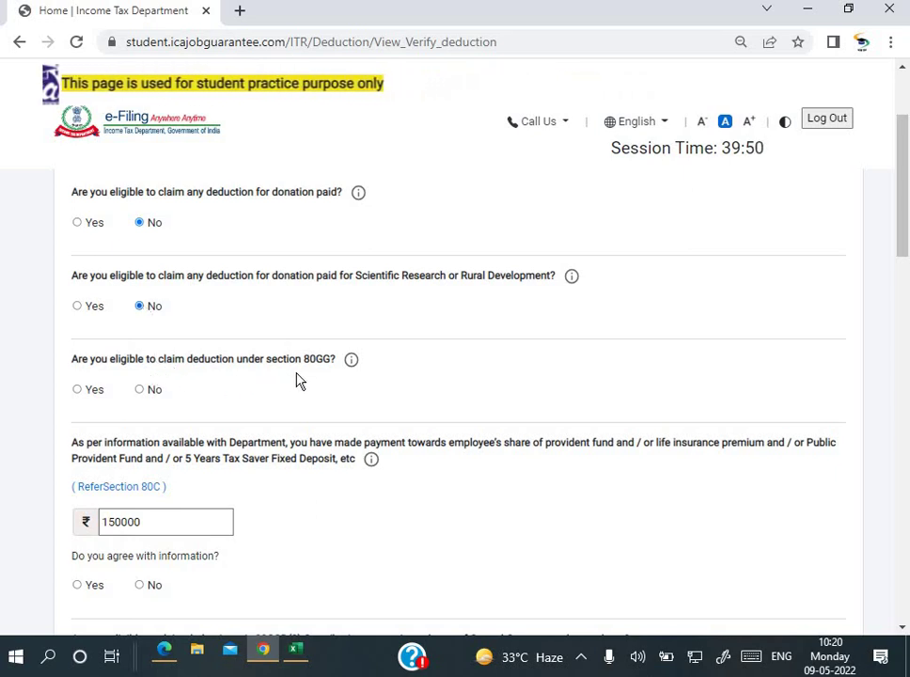
pyautogui.click(141, 392)
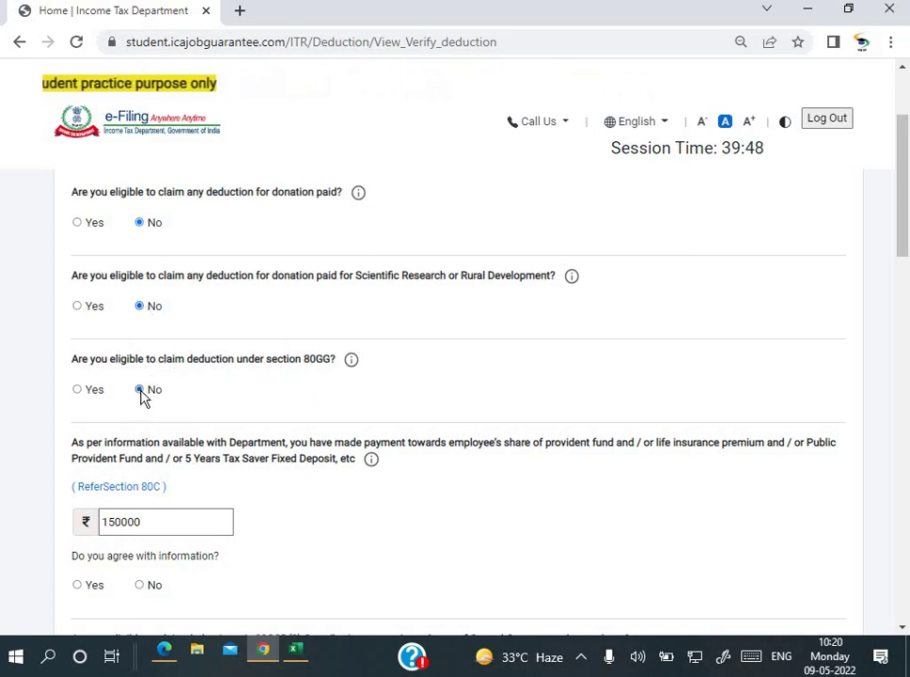
# Step: Clear the Section 80C deduction amount
pyautogui.scroll(-2, 188, 315)
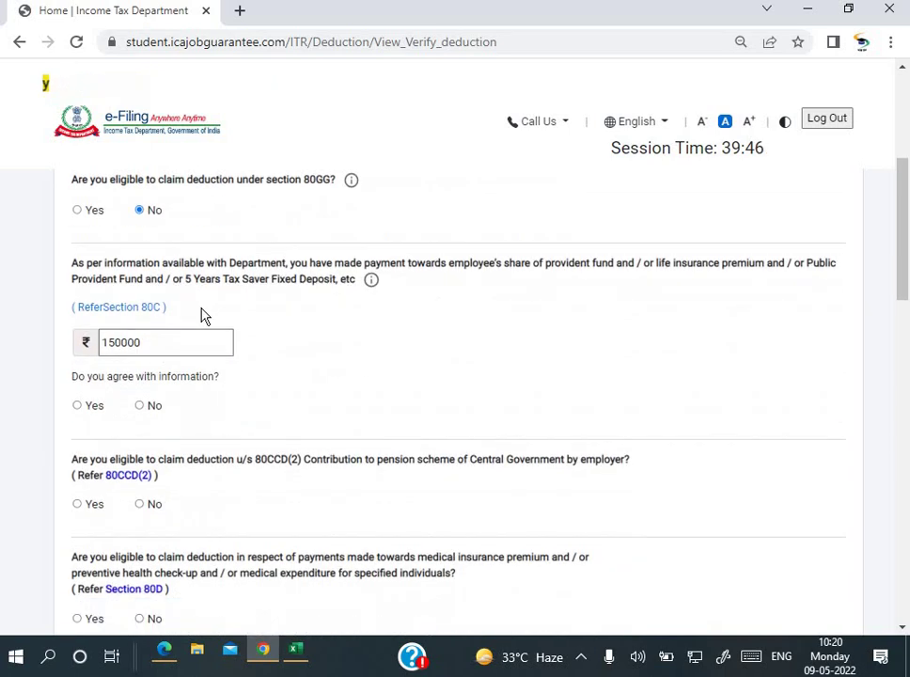
pyautogui.click(176, 344)
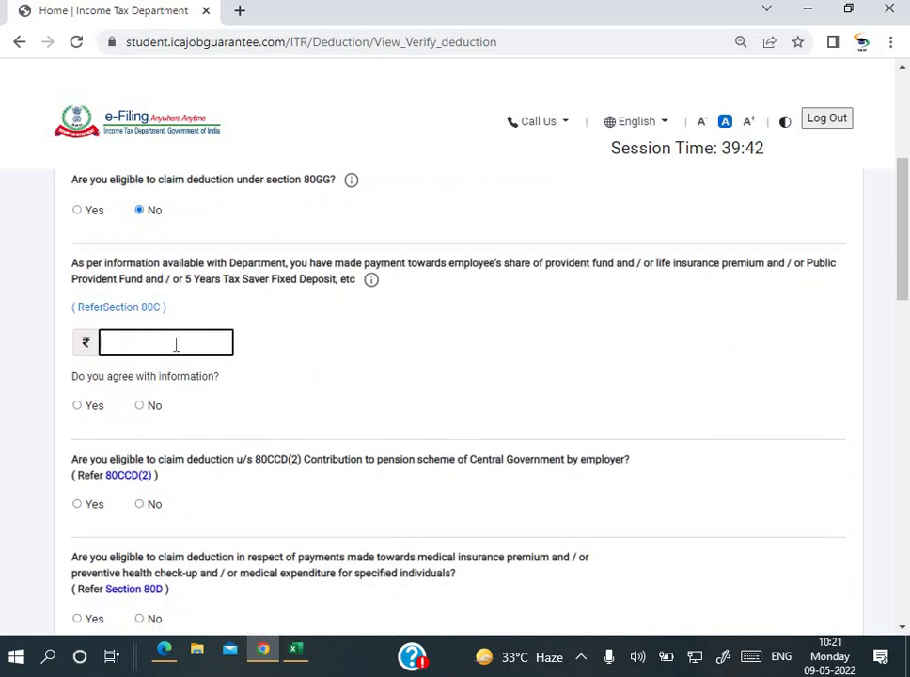
pyautogui.click(163, 650)
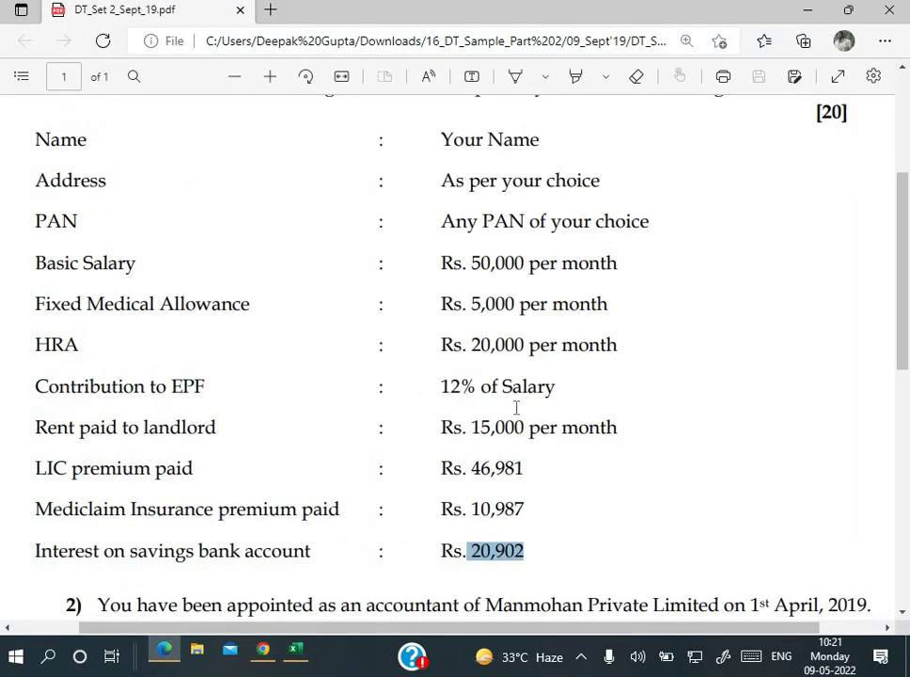
# Step: Highlight the '12% of Salary' EPF contribution in the question PDF
pyautogui.moveTo(439, 386); pyautogui.dragTo(580, 387)
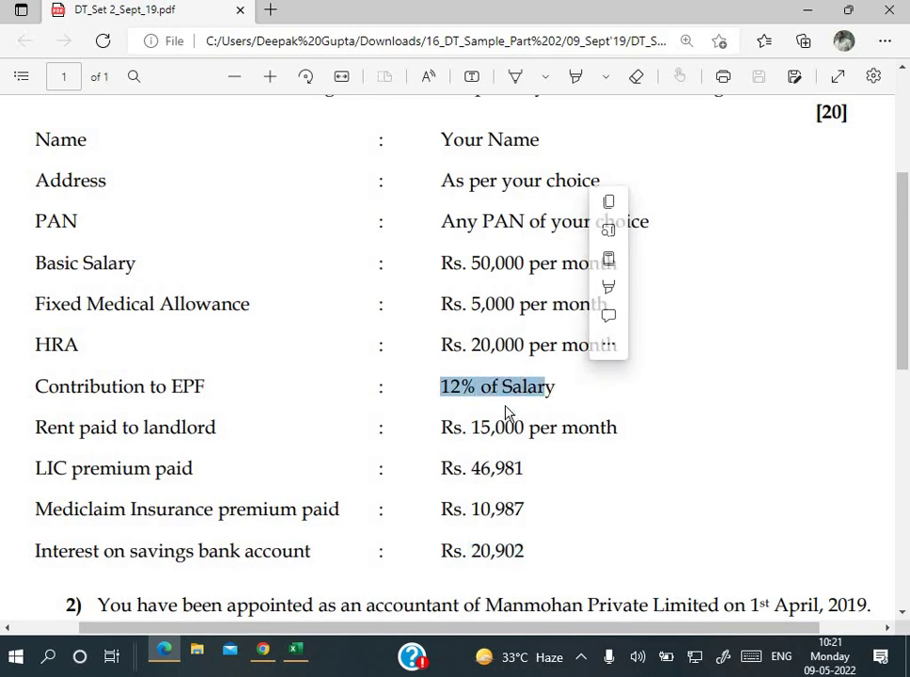
pyautogui.click(295, 650)
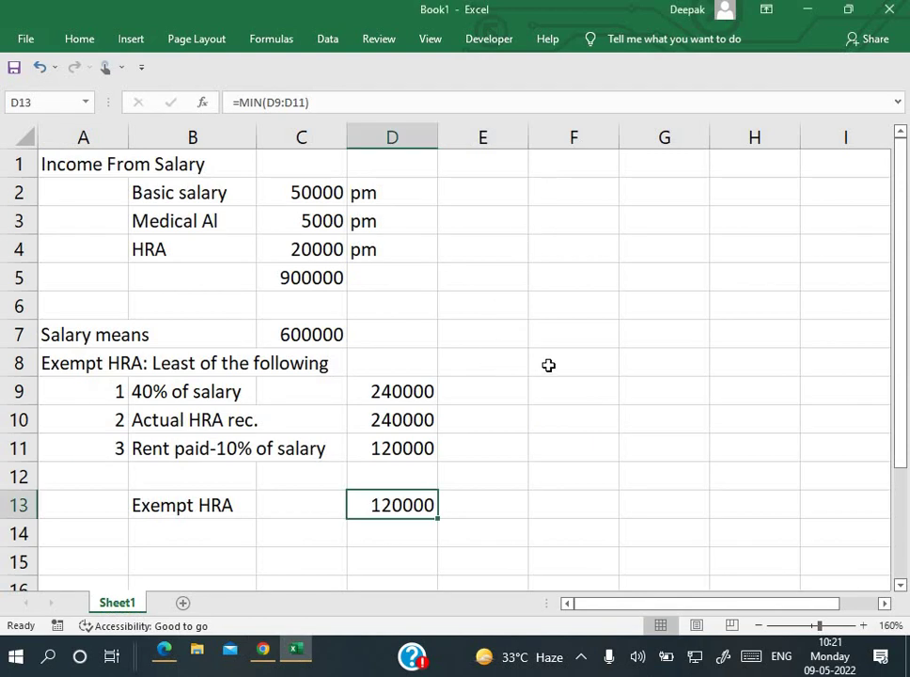
# Step: Calculate the EPF contribution in F7 as 12% of the C7 salary, giving 72000
pyautogui.click(551, 336)
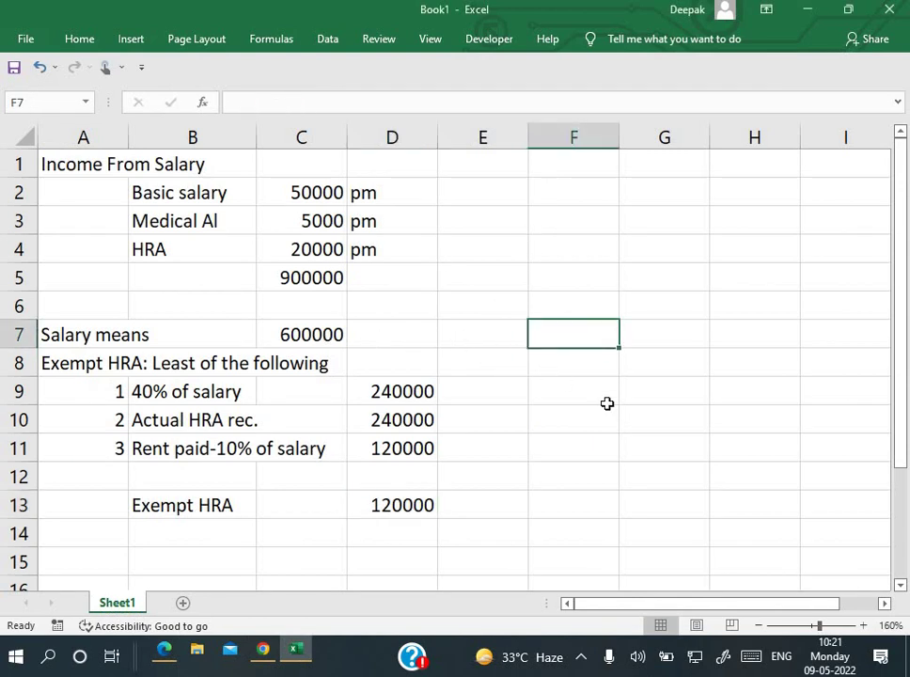
pyautogui.write('=')
pyautogui.press('Left')
pyautogui.press('Left')
pyautogui.press('Left')
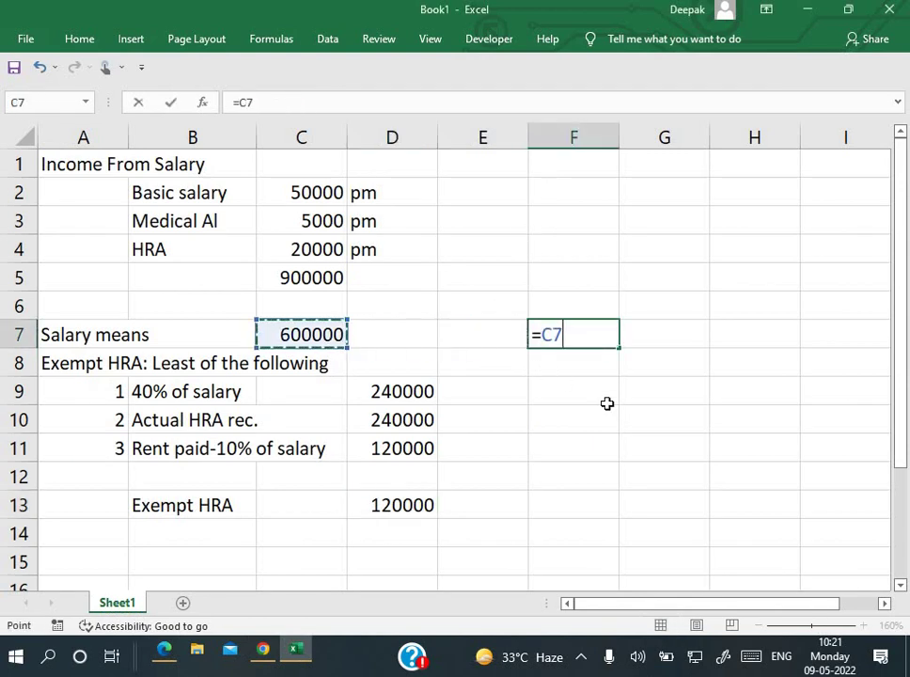
pyautogui.write('*')
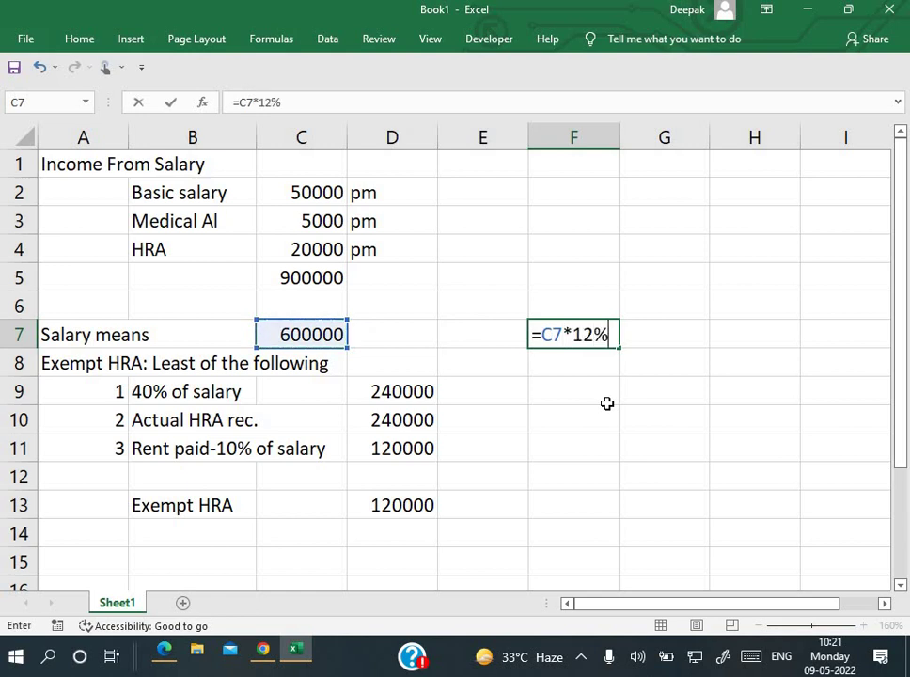
pyautogui.press('Return')
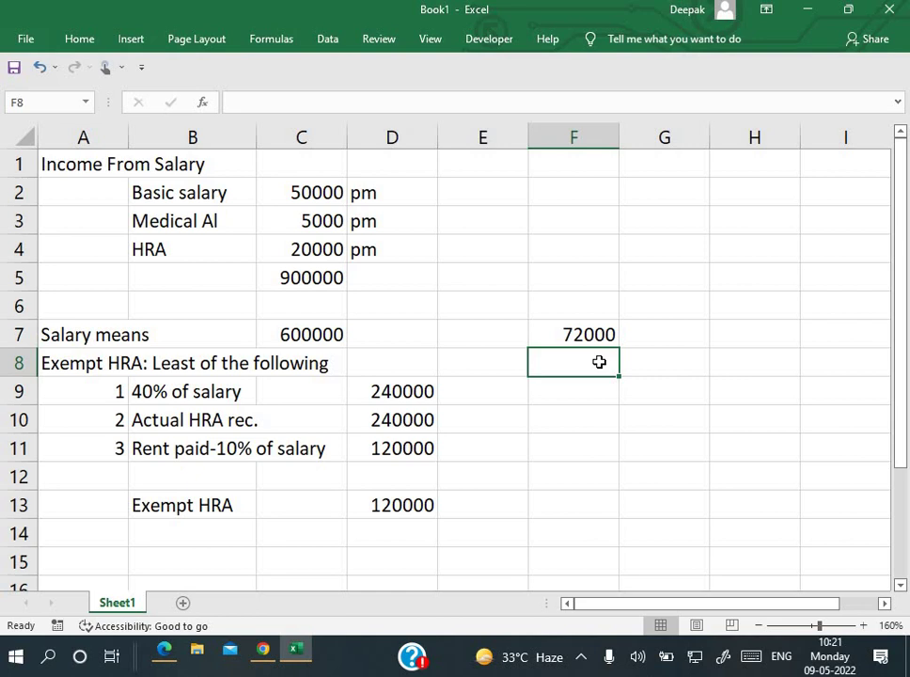
pyautogui.hotkey('alt', 'Tab')
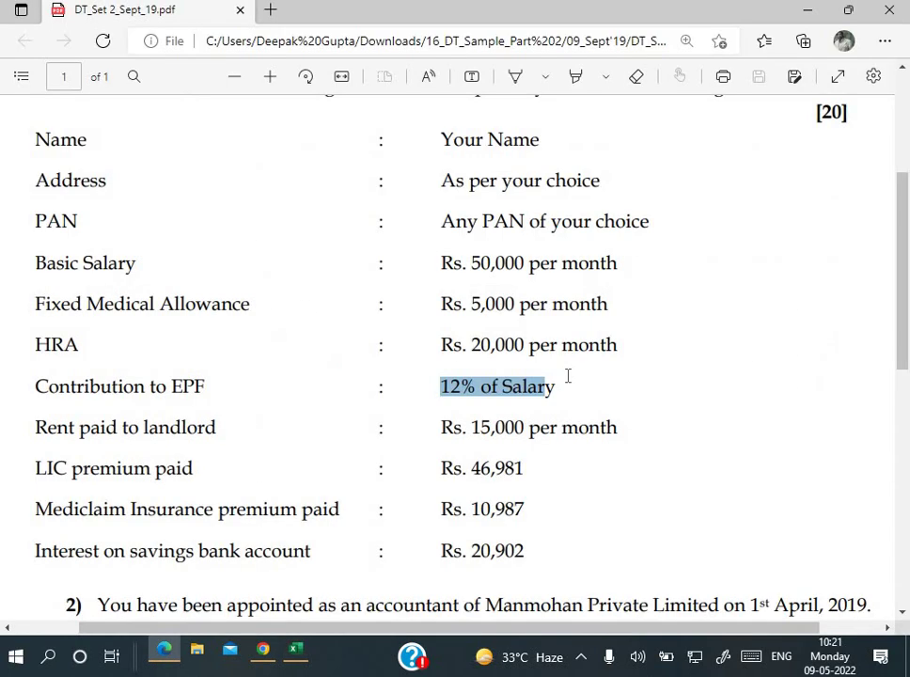
pyautogui.hotkey('alt', 'Tab')
pyautogui.hotkey('alt', 'Tab')
pyautogui.hotkey('alt', 'Tab')
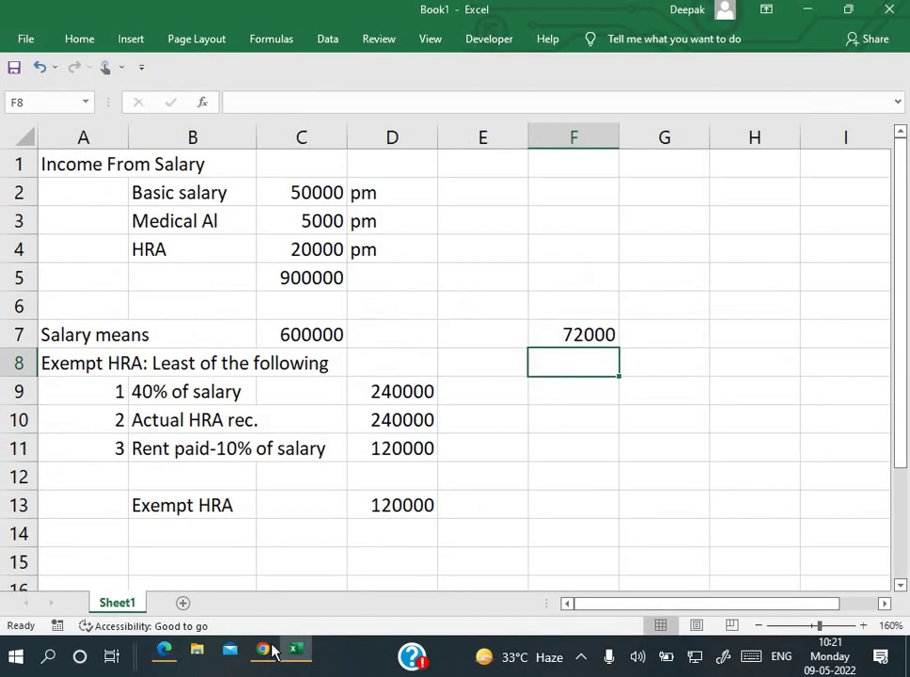
pyautogui.click(263, 649)
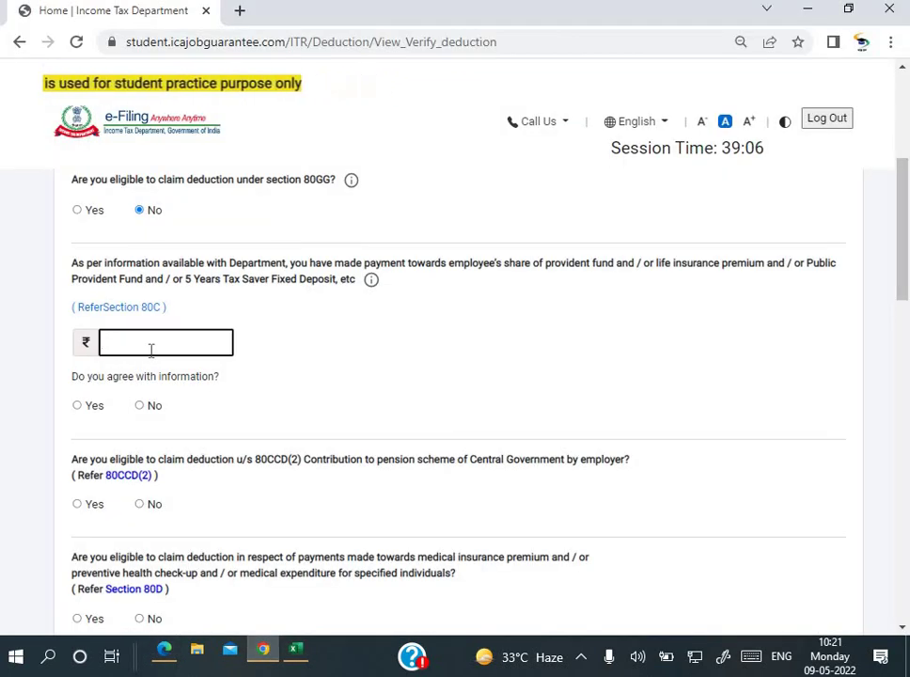
# Step: Claim 72000 under Section 80C and answer Yes to the Section 80D deduction
pyautogui.write('7')
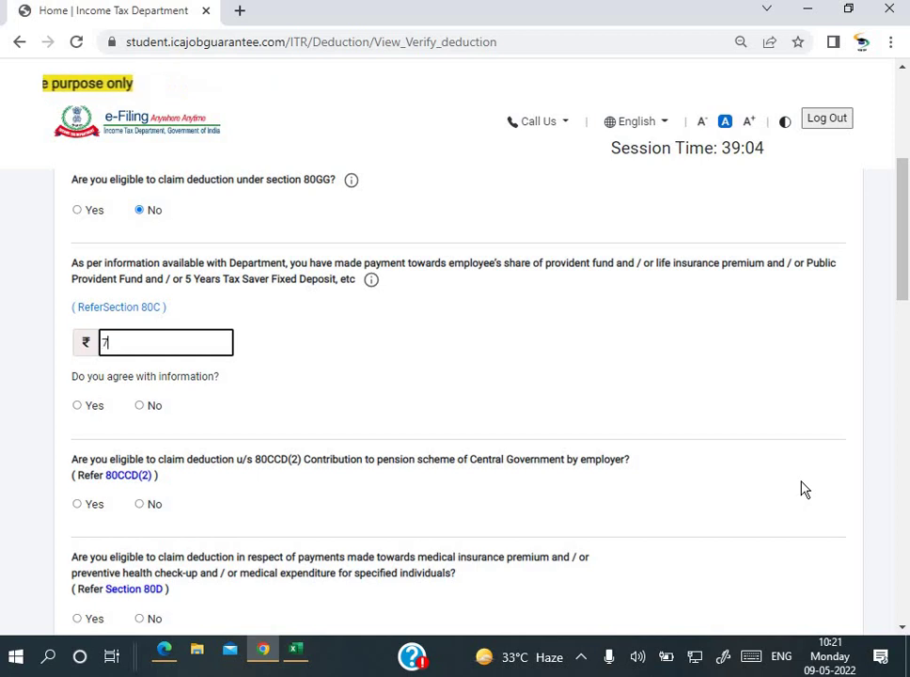
pyautogui.write('2000')
pyautogui.press('Tab')
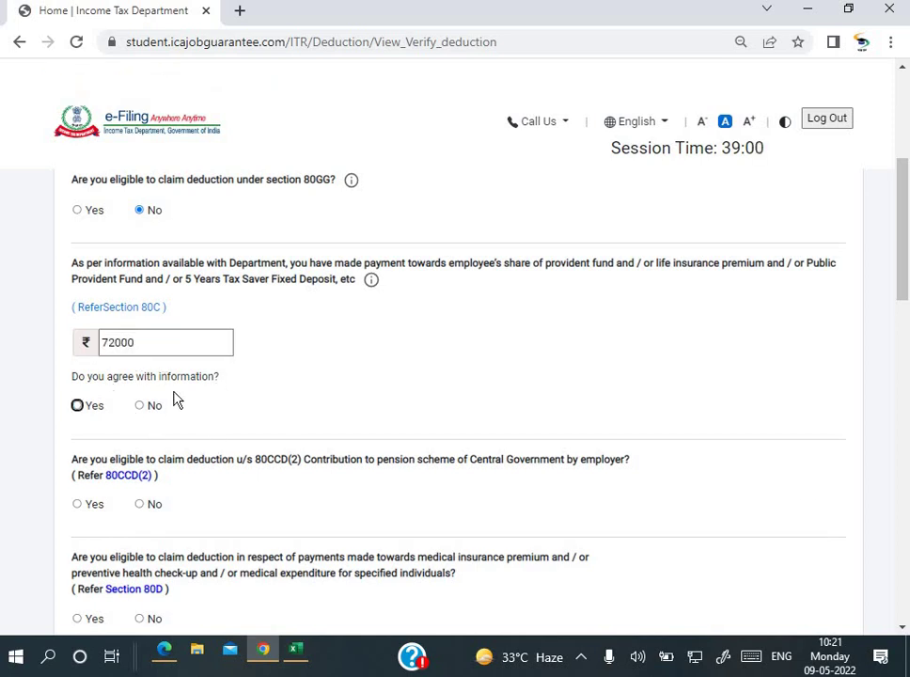
pyautogui.scroll(-3, 196, 447)
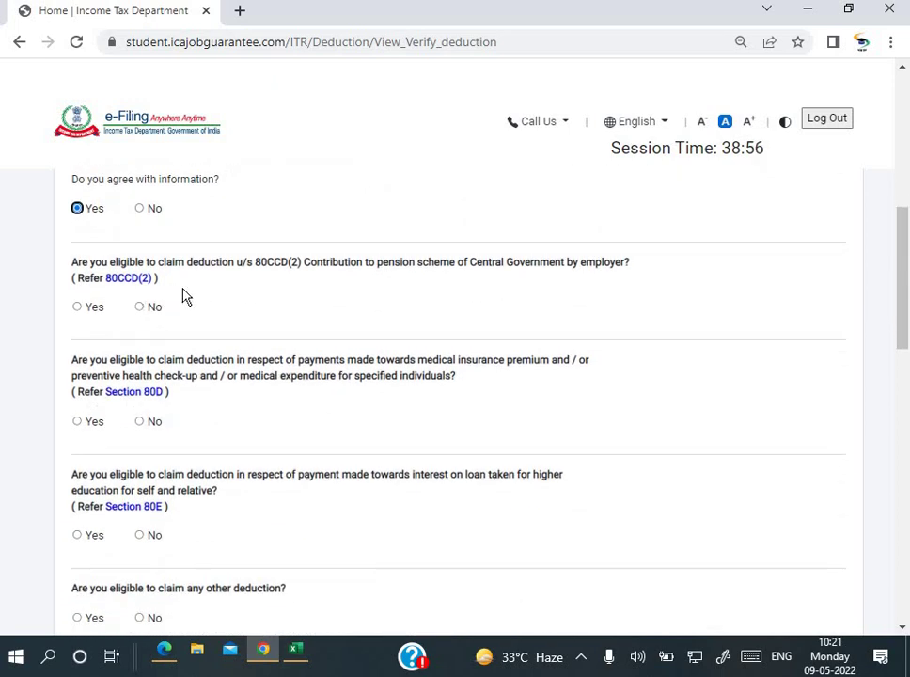
pyautogui.scroll(-1, 225, 376)
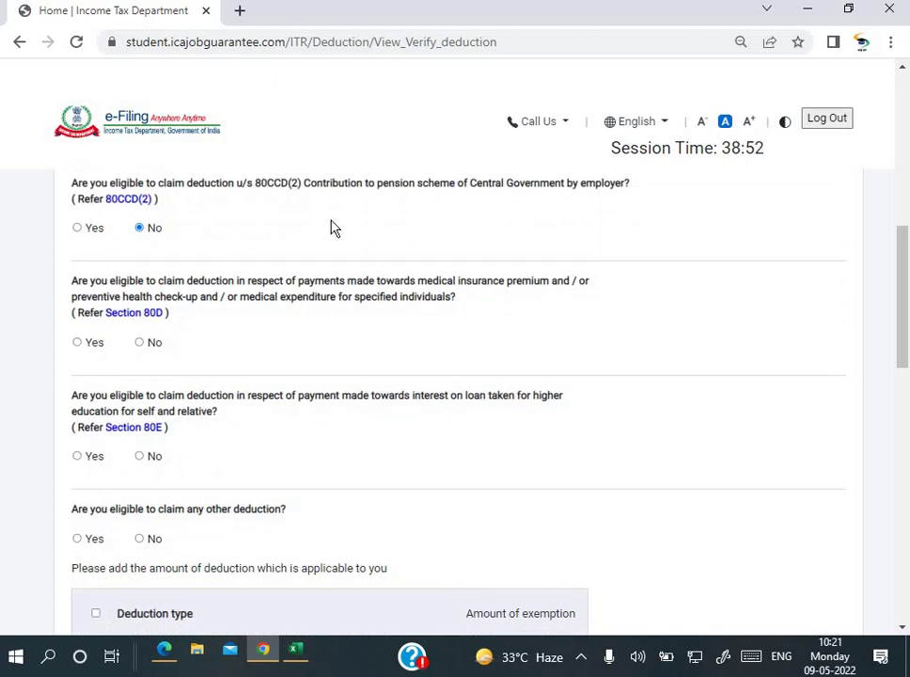
pyautogui.click(79, 344)
# Step: Answer No to the Section 80E and any-other-deduction questions, then review the deductions page
pyautogui.scroll(-1, 184, 357)
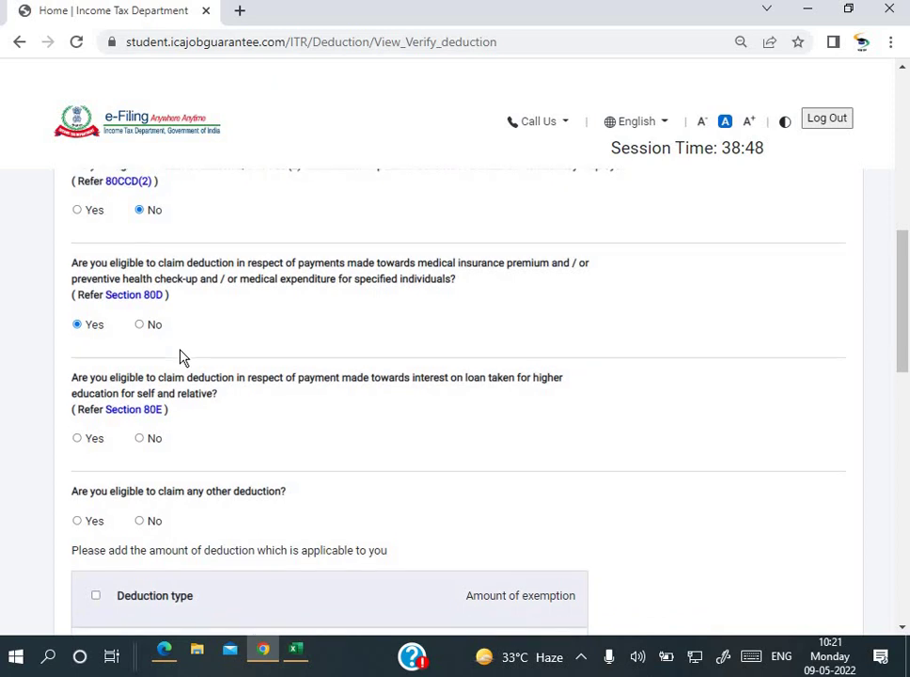
pyautogui.scroll(-1, 184, 357)
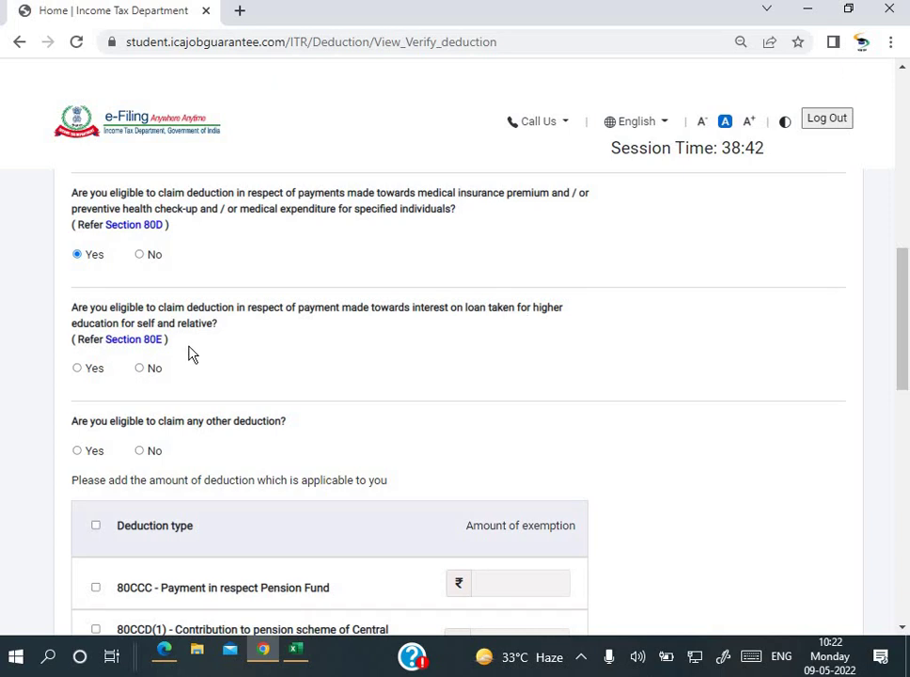
pyautogui.click(139, 368)
pyautogui.scroll(-1, 138, 369)
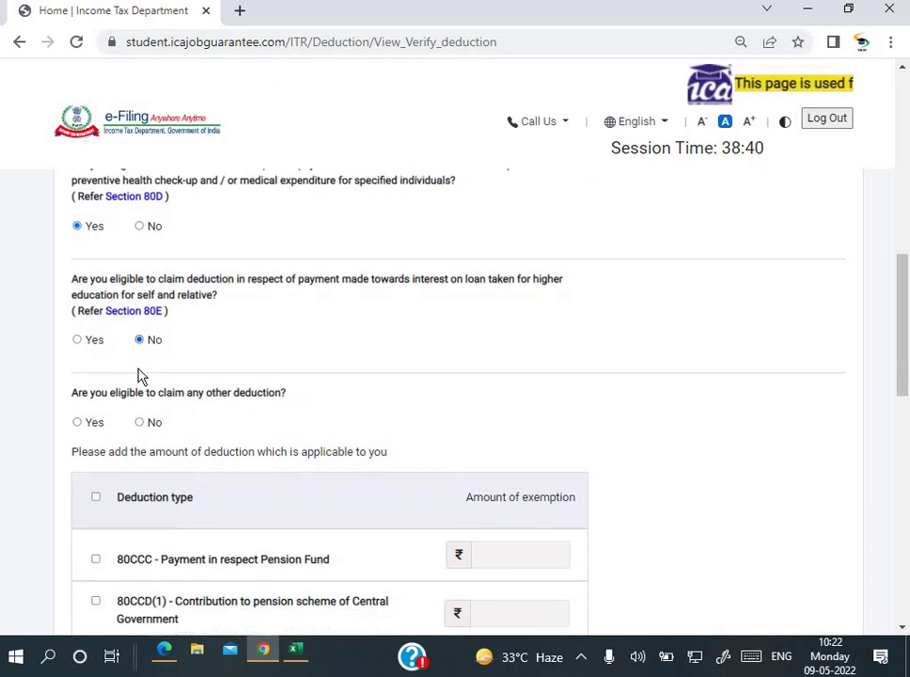
pyautogui.scroll(-1, 139, 376)
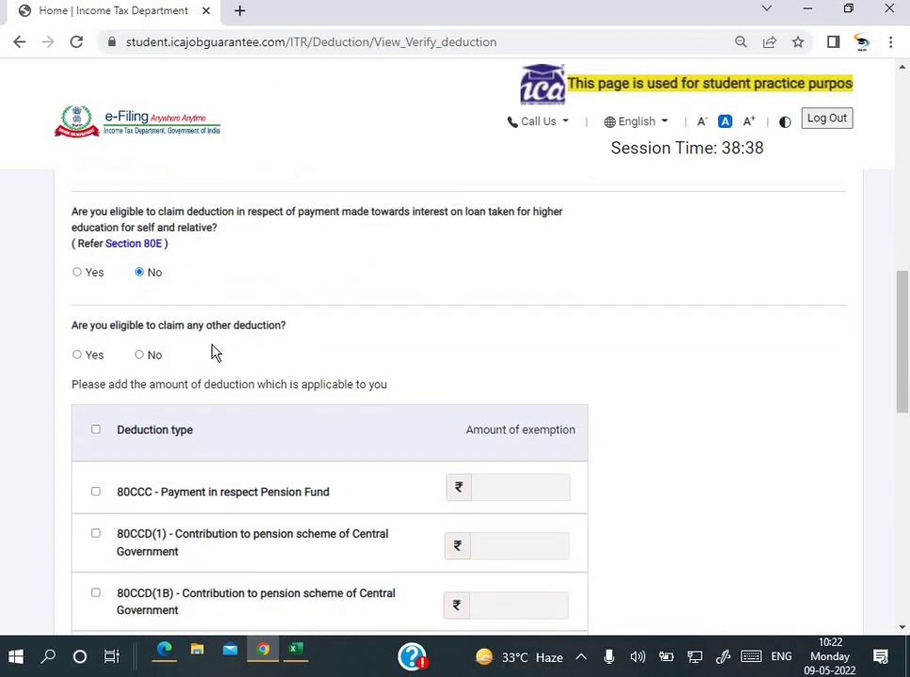
pyautogui.click(146, 361)
pyautogui.scroll(-4, 145, 362)
pyautogui.scroll(-1, 147, 365)
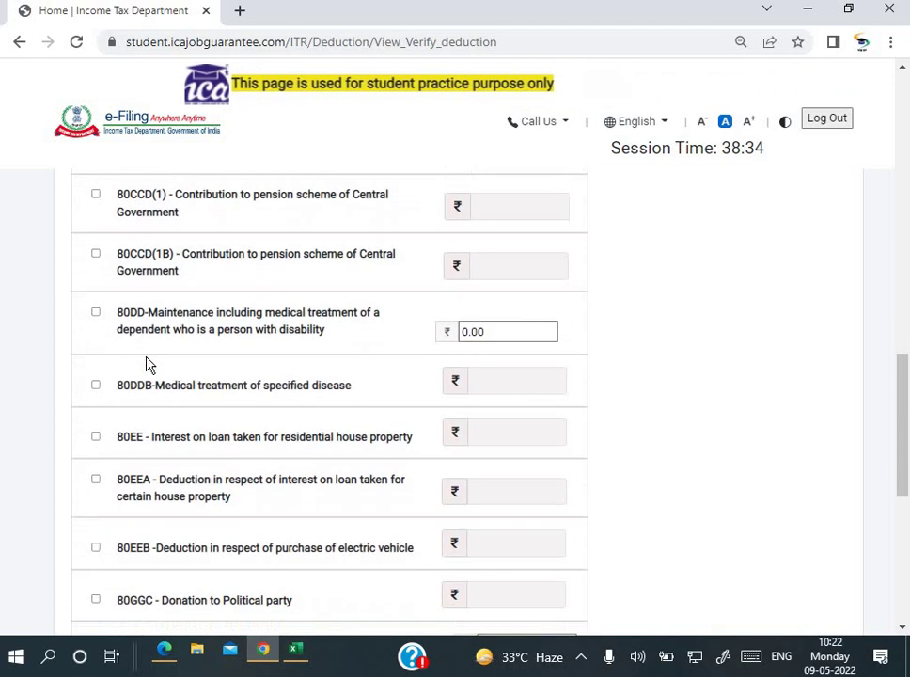
pyautogui.scroll(4, 147, 365)
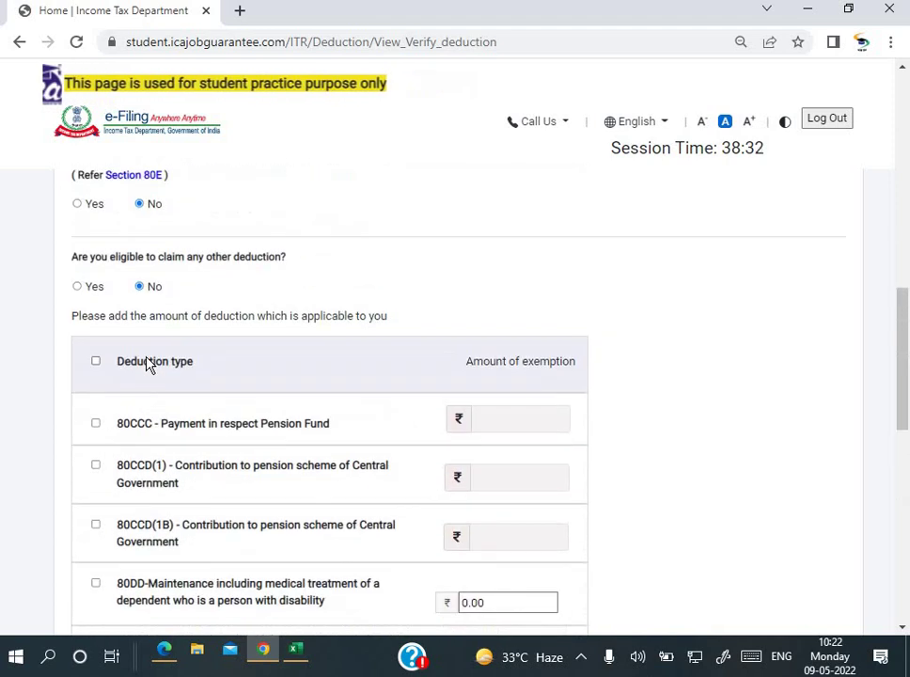
pyautogui.scroll(1, 147, 364)
pyautogui.scroll(-1, 148, 368)
pyautogui.scroll(2, 131, 282)
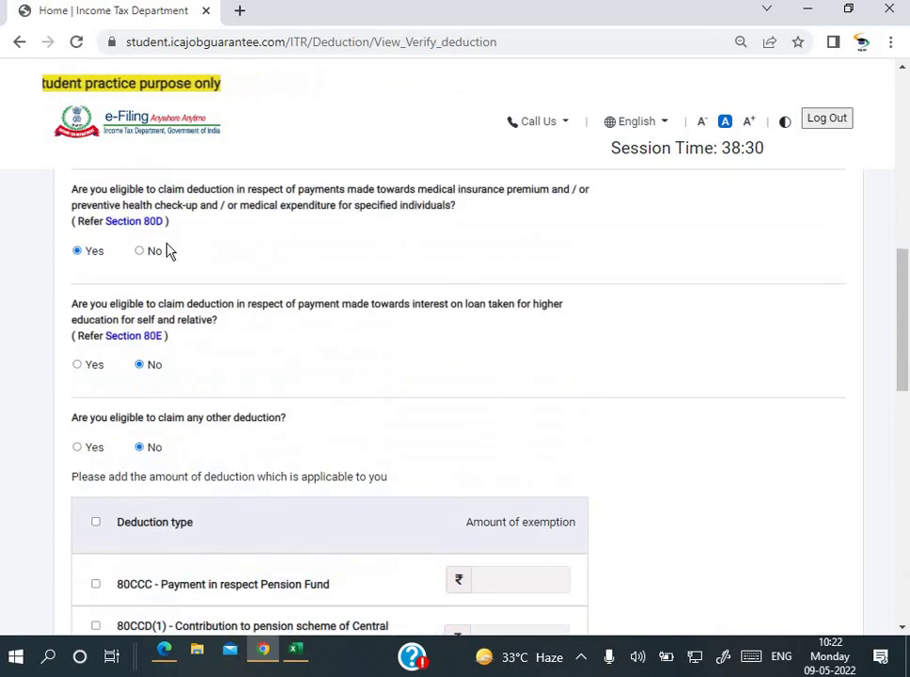
pyautogui.scroll(1, 167, 251)
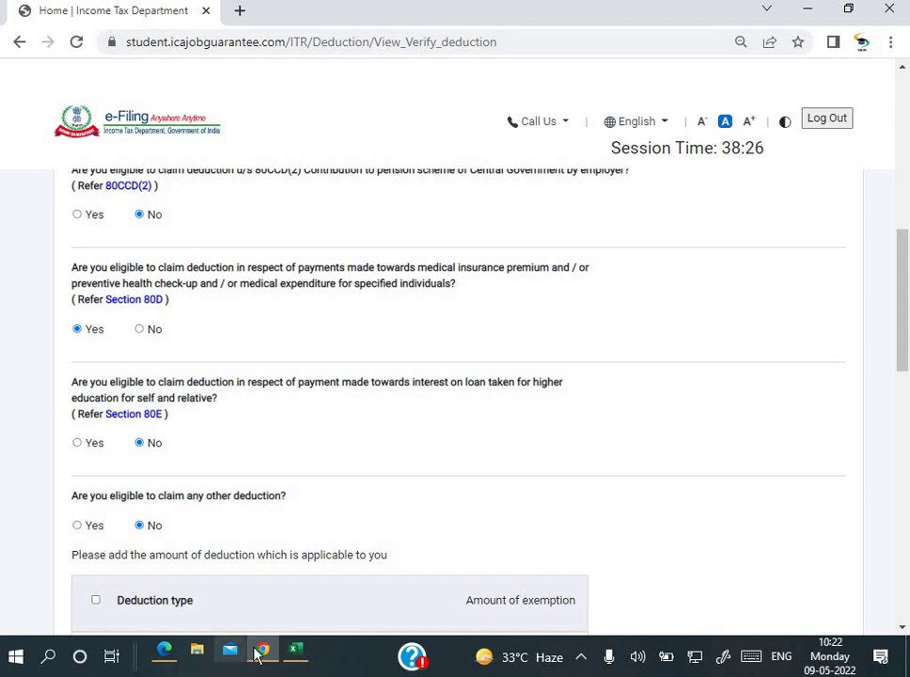
pyautogui.scroll(-1, 325, 577)
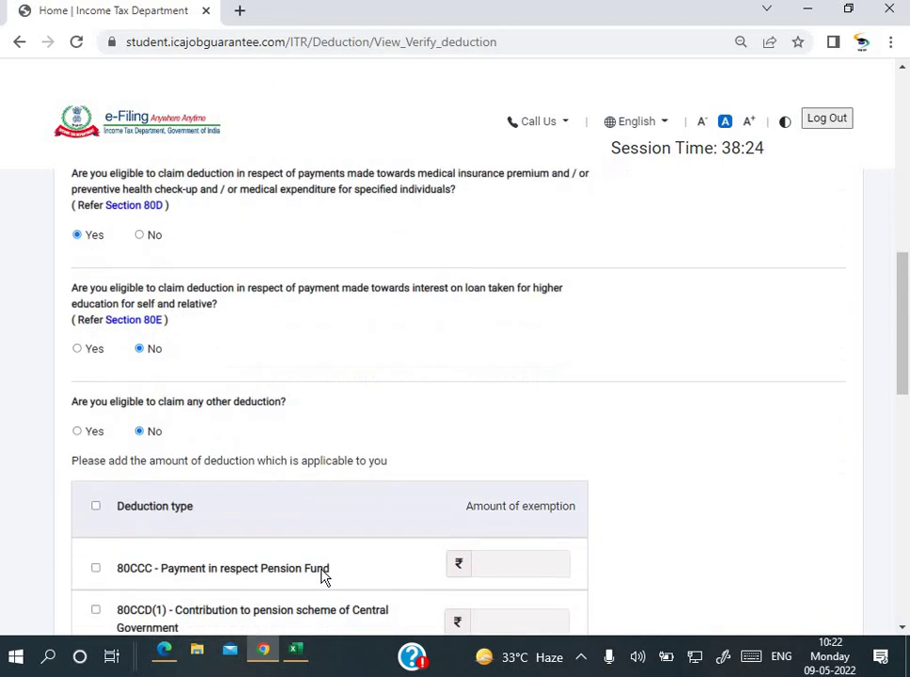
pyautogui.scroll(-1, 325, 576)
pyautogui.scroll(1, 322, 576)
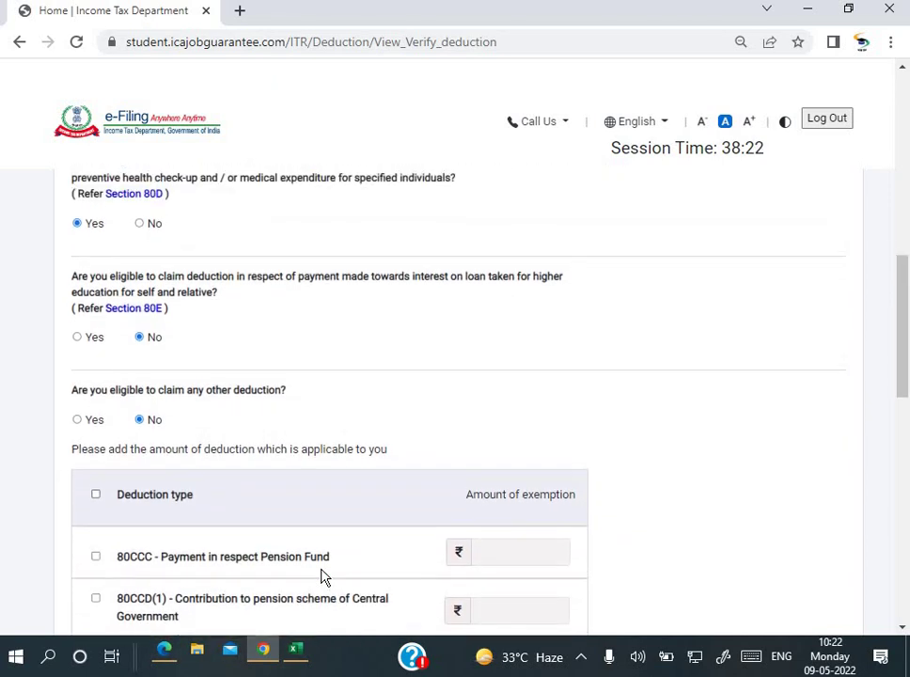
# Step: Select the LIC premium paid amount of Rs. 46,981 in the question PDF
pyautogui.click(164, 652)
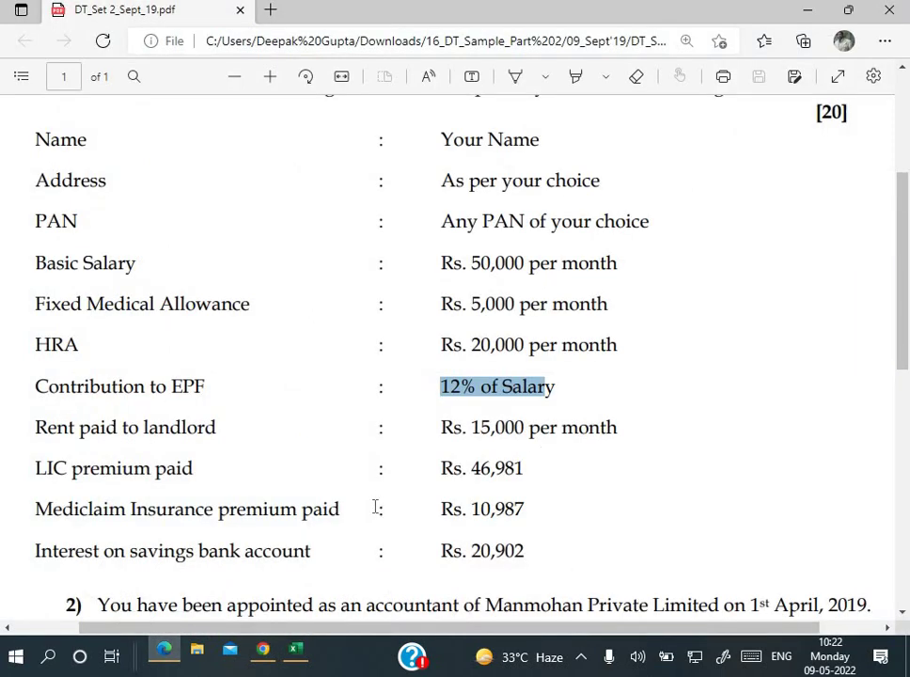
pyautogui.moveTo(180, 469); pyautogui.dragTo(72, 469)
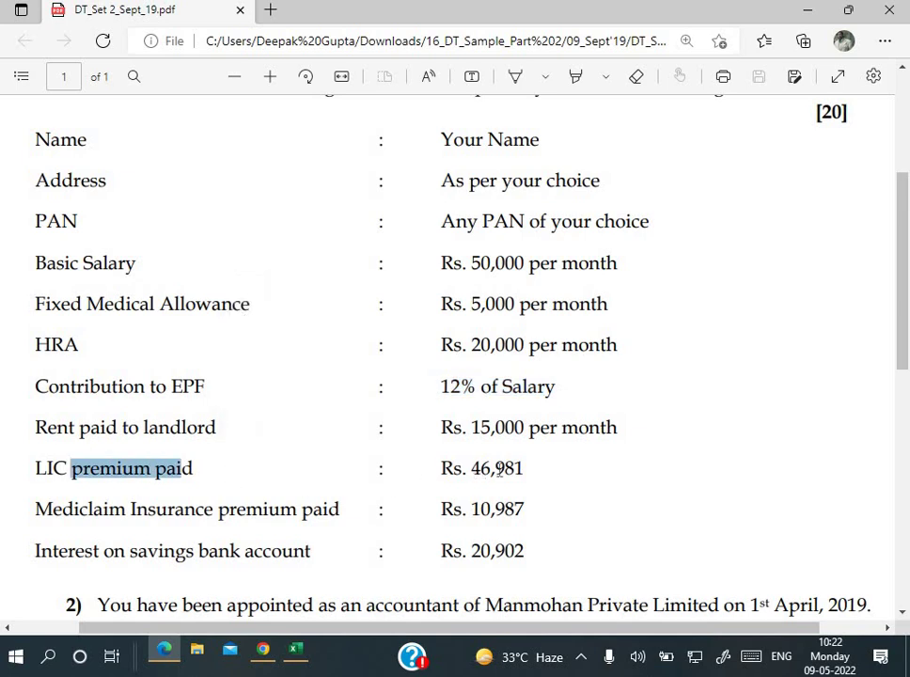
pyautogui.doubleClick(498, 469)
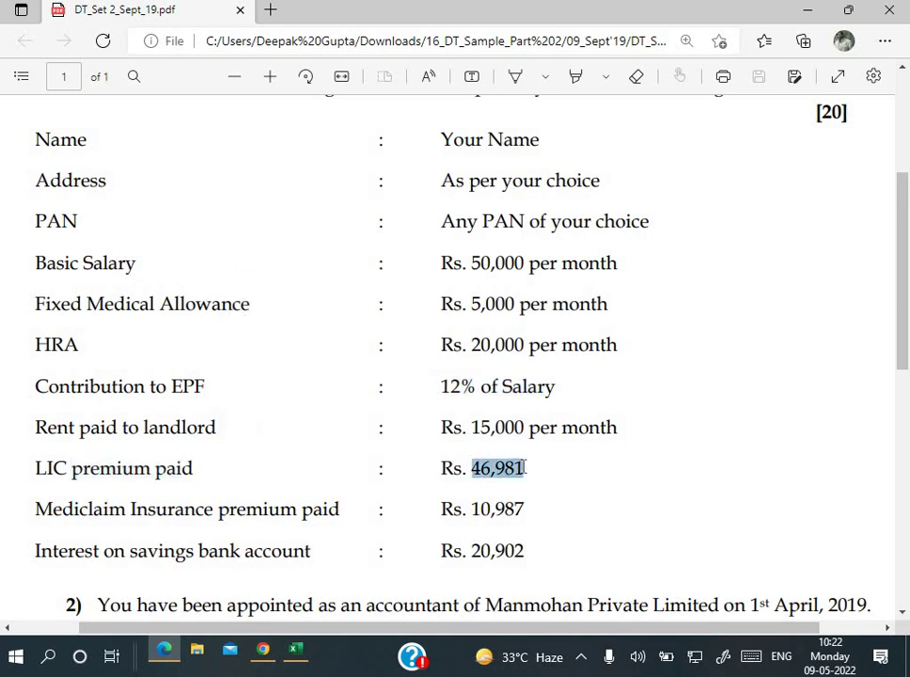
# Step: Enter the LIC premium 46981 in cell F8 of the salary workbook
pyautogui.click(297, 651)
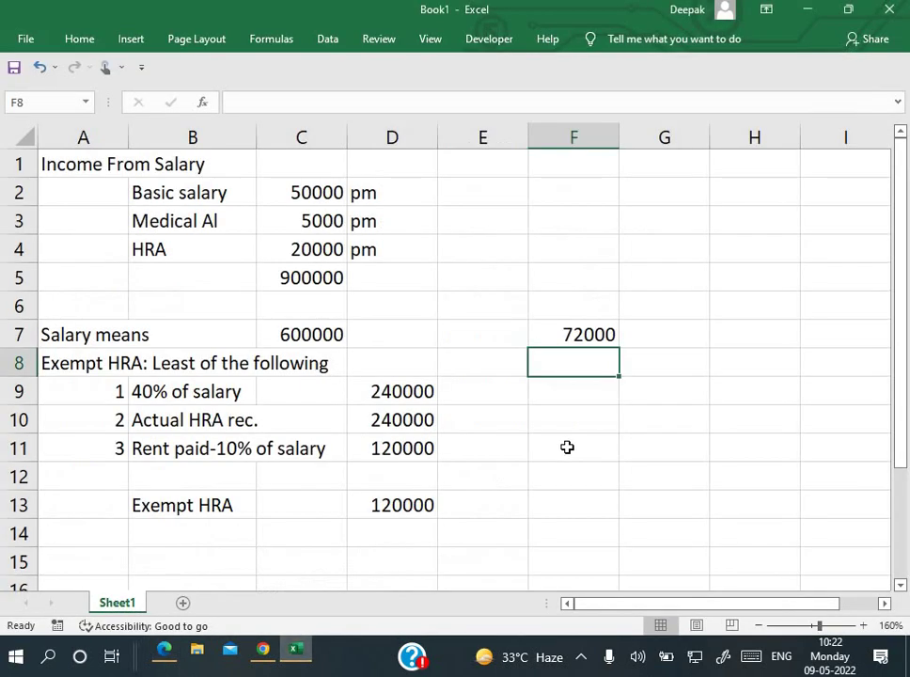
pyautogui.write('46981')
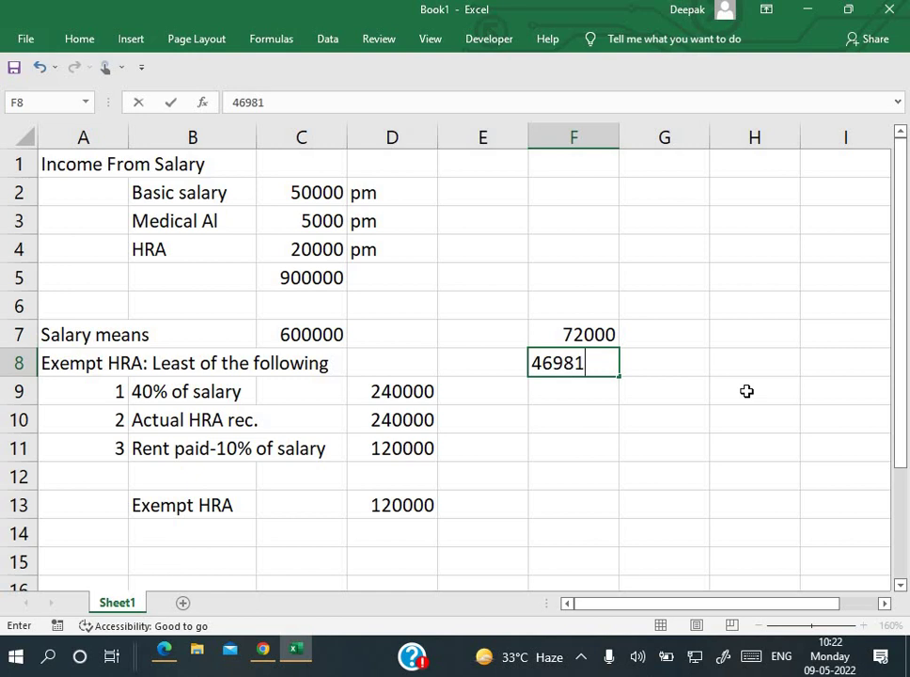
pyautogui.press('Return')
# Step: Put =F7+F8 in F9 to total 118981 for 80C, then return to the deduction page
pyautogui.write('=')
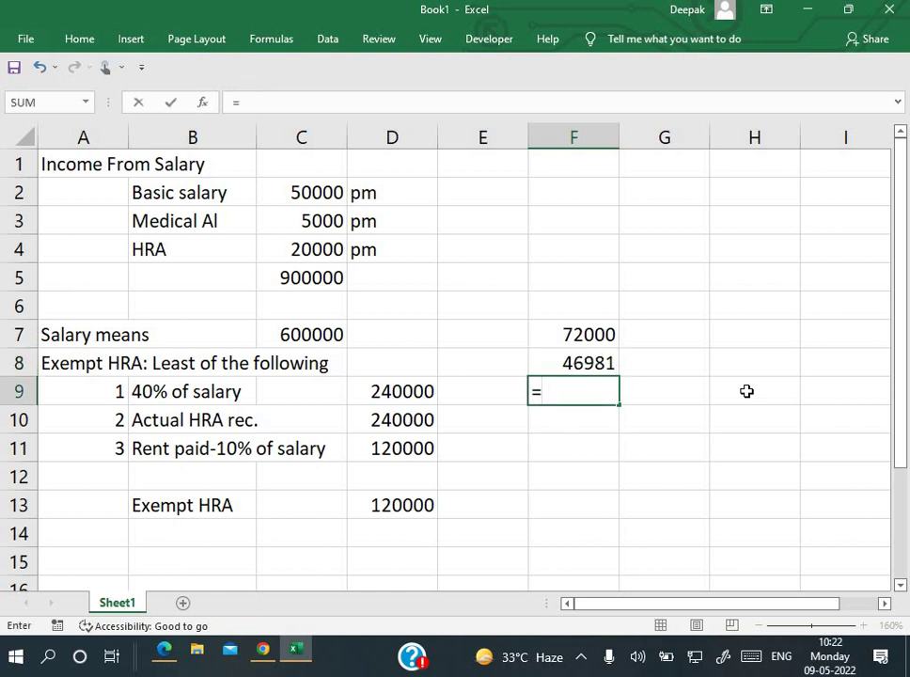
pyautogui.press('Up')
pyautogui.press('Up')
pyautogui.write('+')
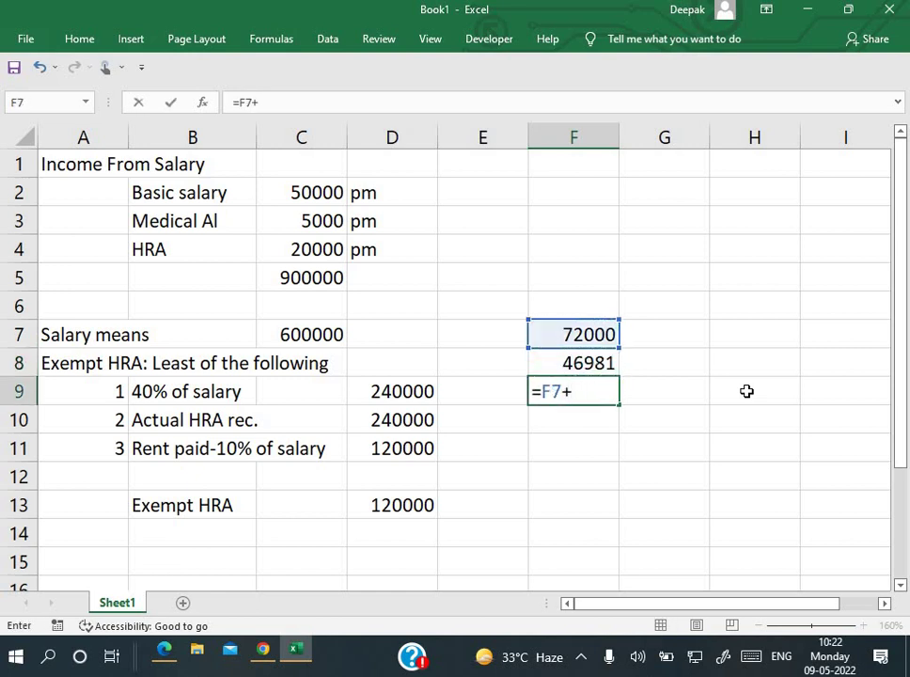
pyautogui.press('Up')
pyautogui.press('Return')
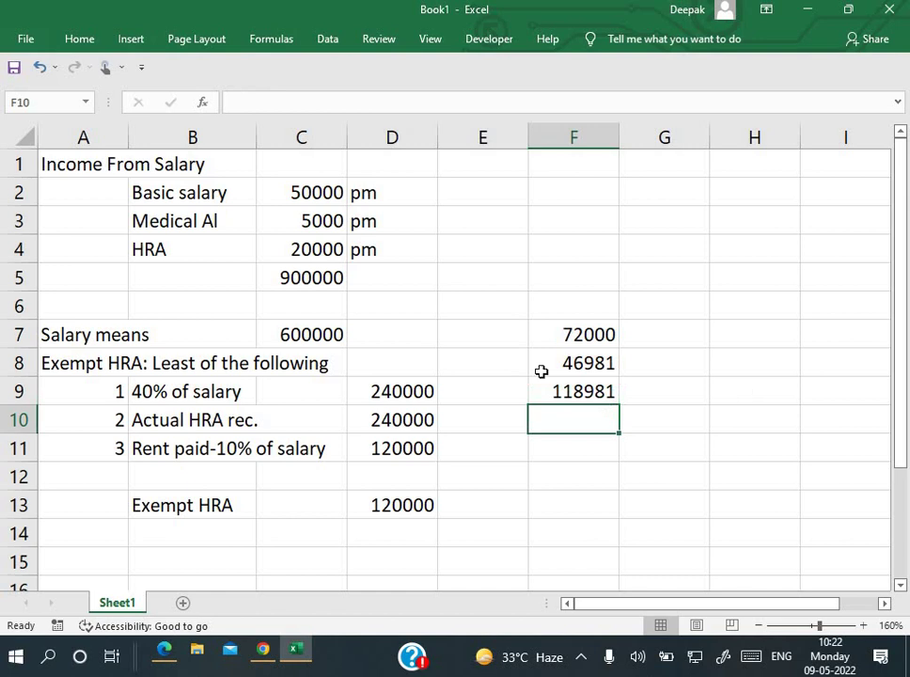
pyautogui.click(260, 652)
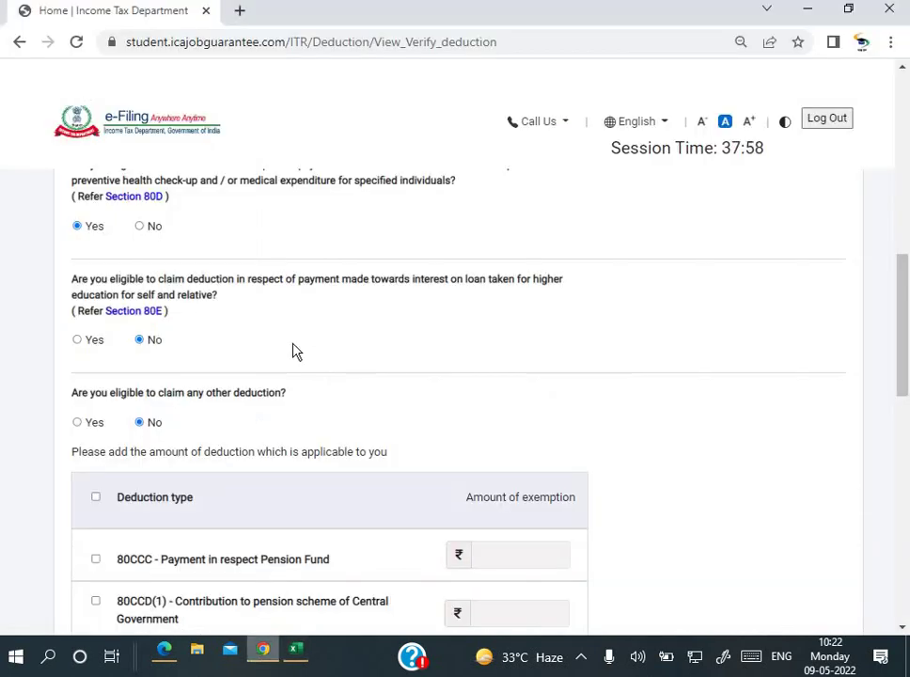
# Step: Replace the 80C amount 72000 with 118981, checking it against the workbook total
pyautogui.scroll(3, 293, 352)
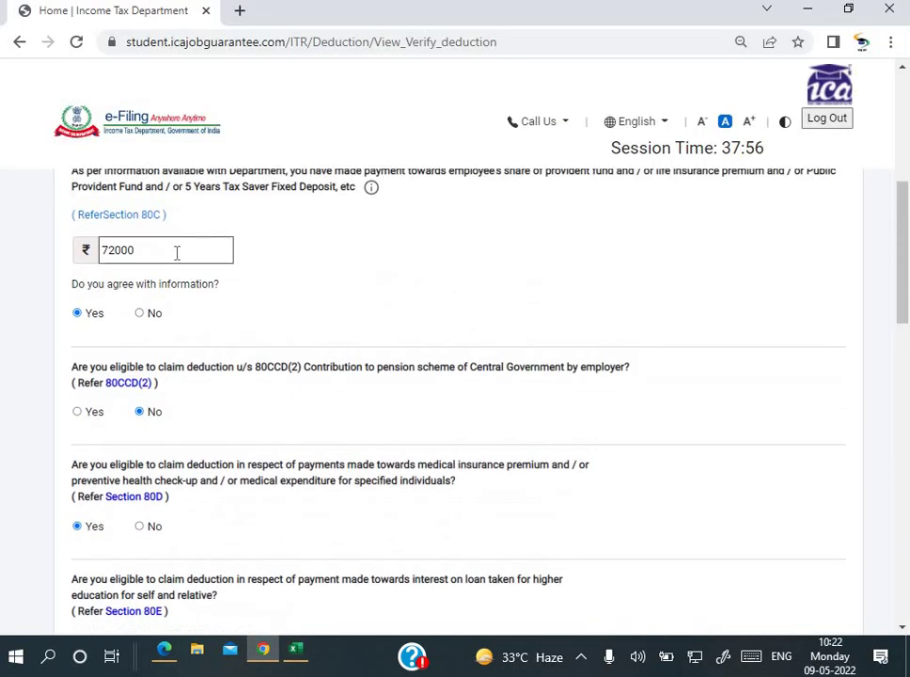
pyautogui.moveTo(177, 252); pyautogui.dragTo(5, 293)
pyautogui.write('11')
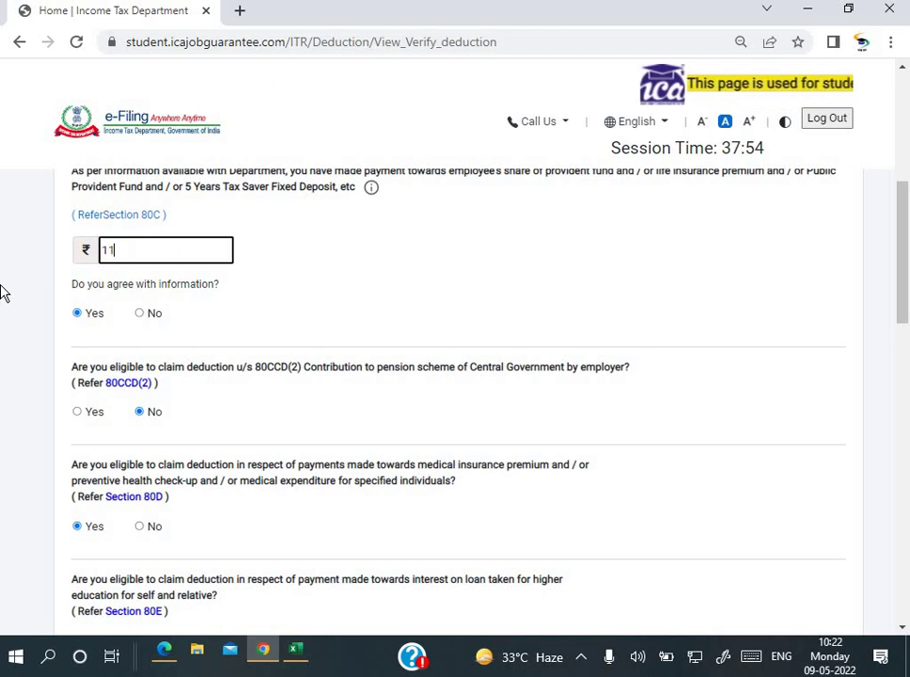
pyautogui.write('8981')
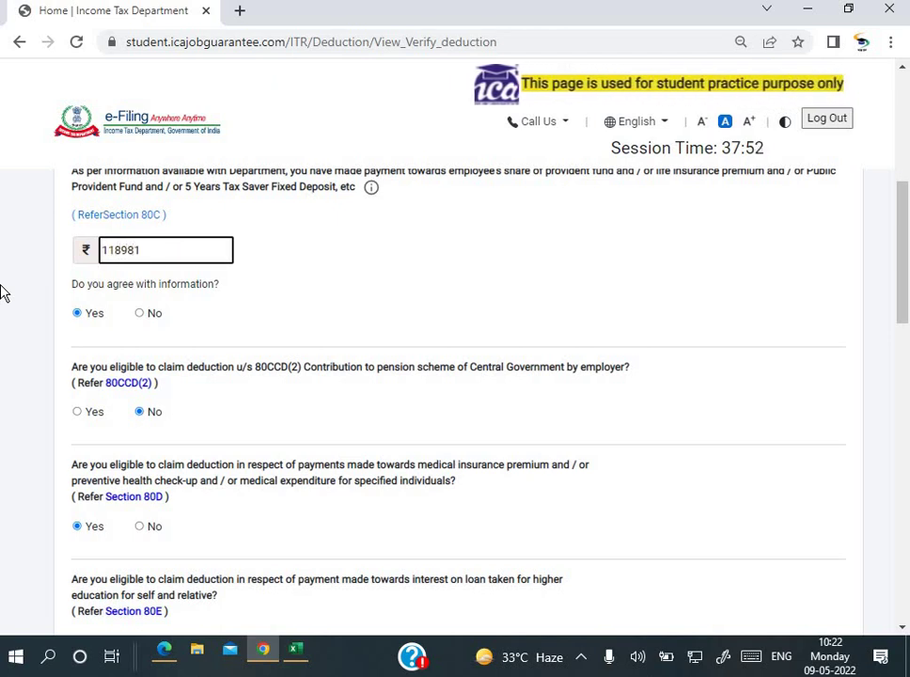
pyautogui.press('Tab')
pyautogui.hotkey('alt', 'Tab')
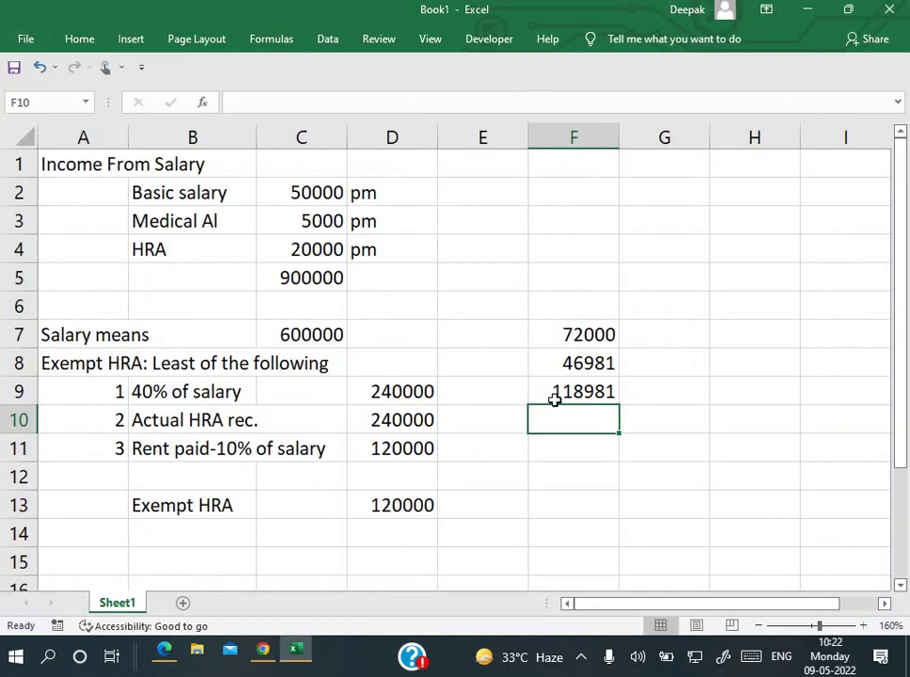
pyautogui.hotkey('alt', 'Tab')
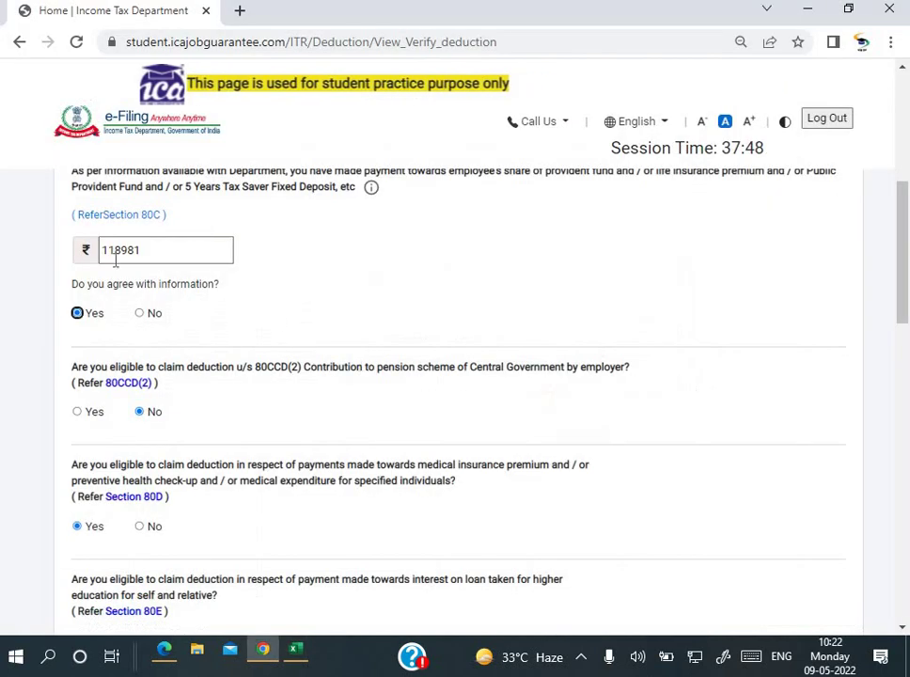
# Step: Claim 10000 under 80TTA for savings bank interest
pyautogui.scroll(-5, 199, 242)
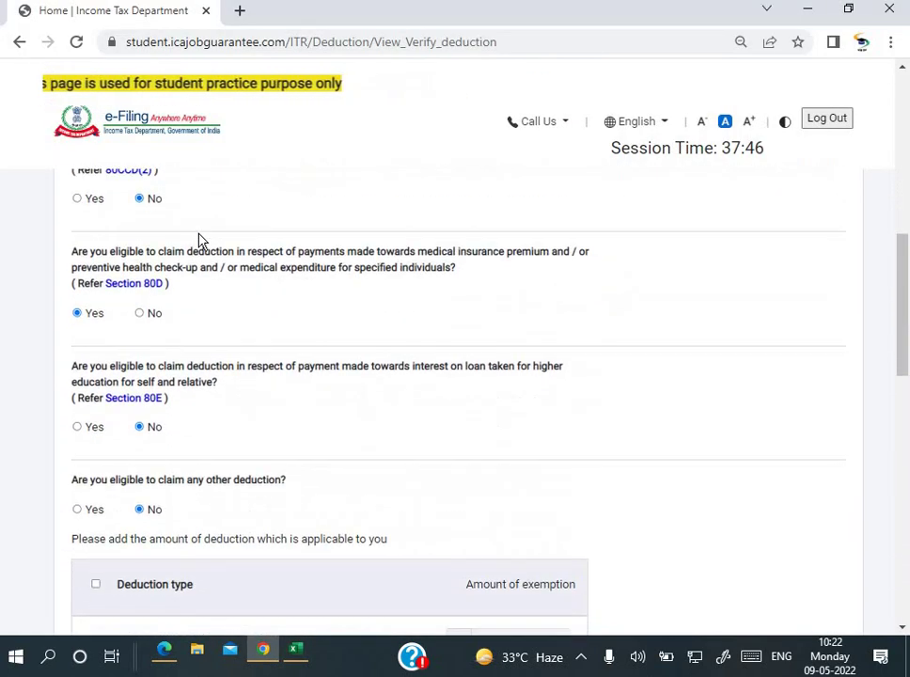
pyautogui.scroll(-6, 198, 241)
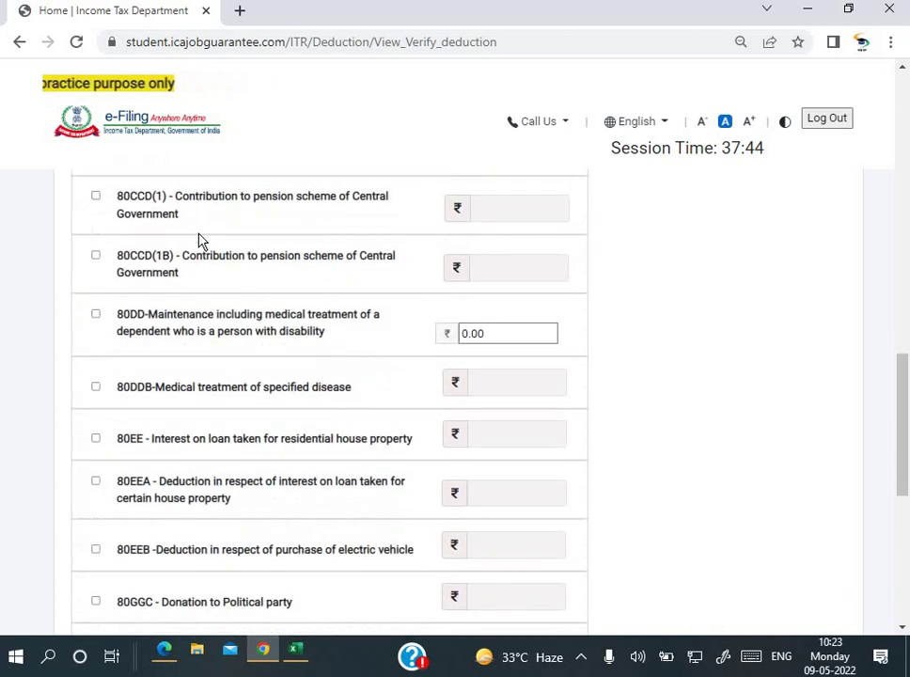
pyautogui.scroll(-3, 198, 241)
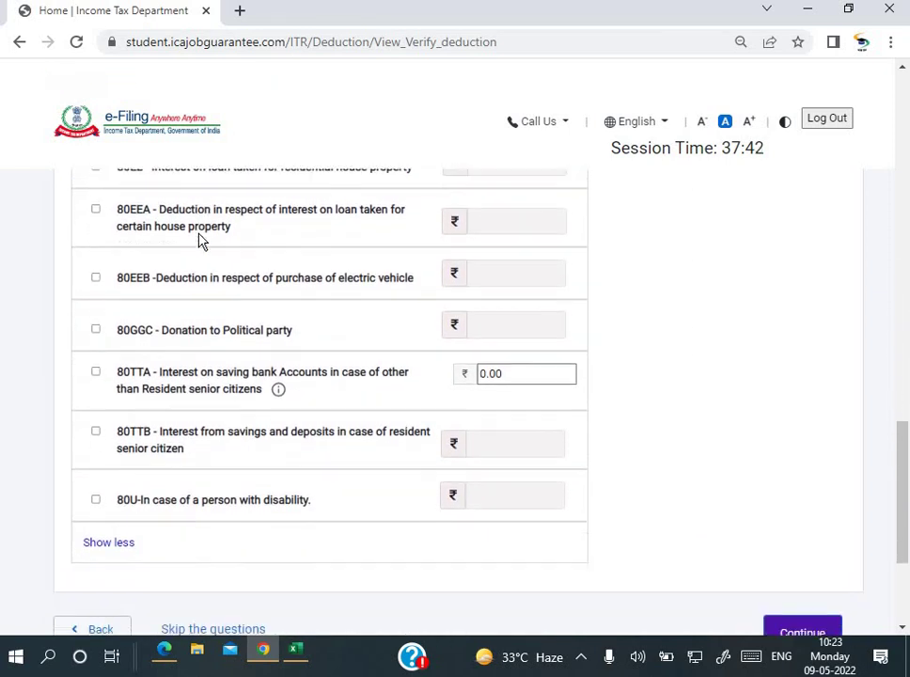
pyautogui.doubleClick(498, 268)
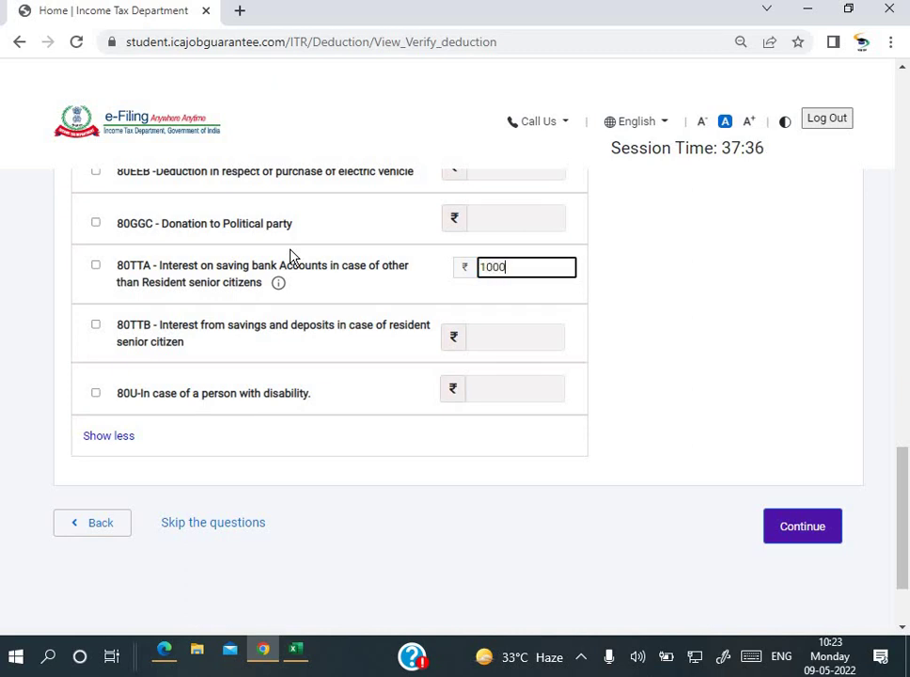
pyautogui.press('Tab')
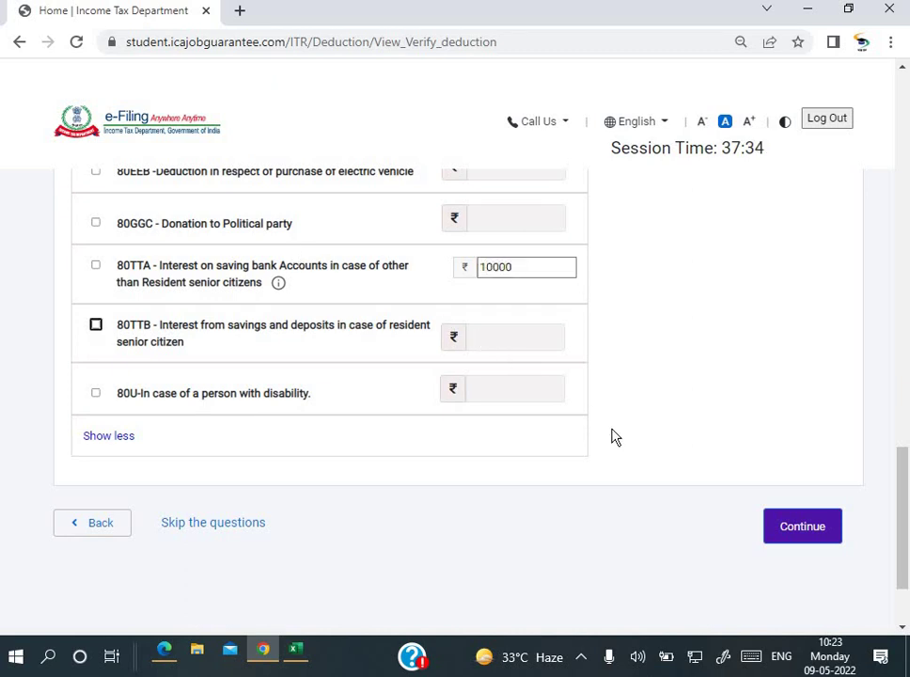
# Step: Submit the deductions, accept the success alert, and review 80C at 150000 and 80D at 15000
pyautogui.click(809, 536)
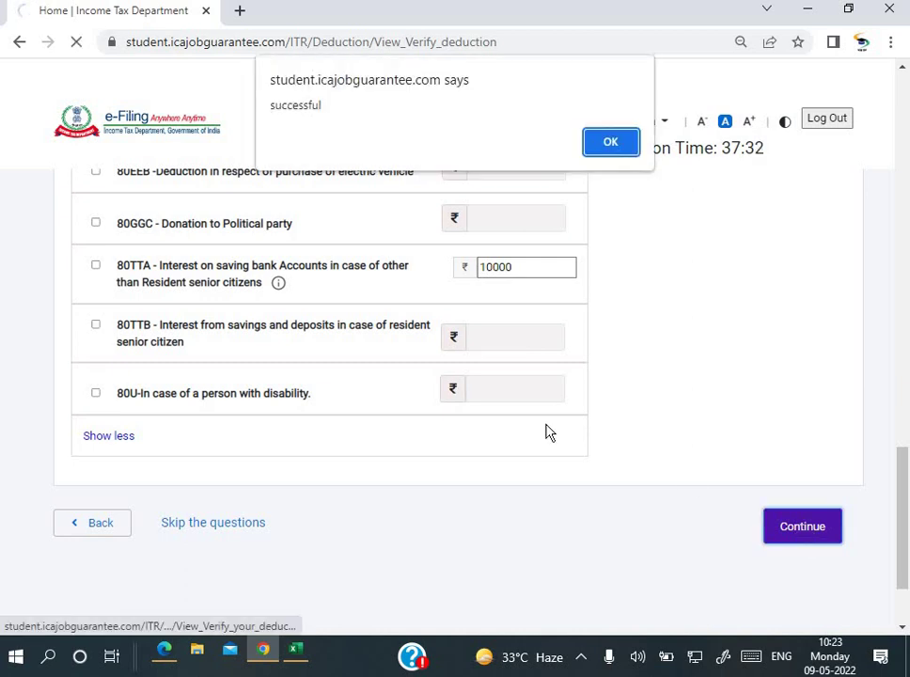
pyautogui.click(609, 143)
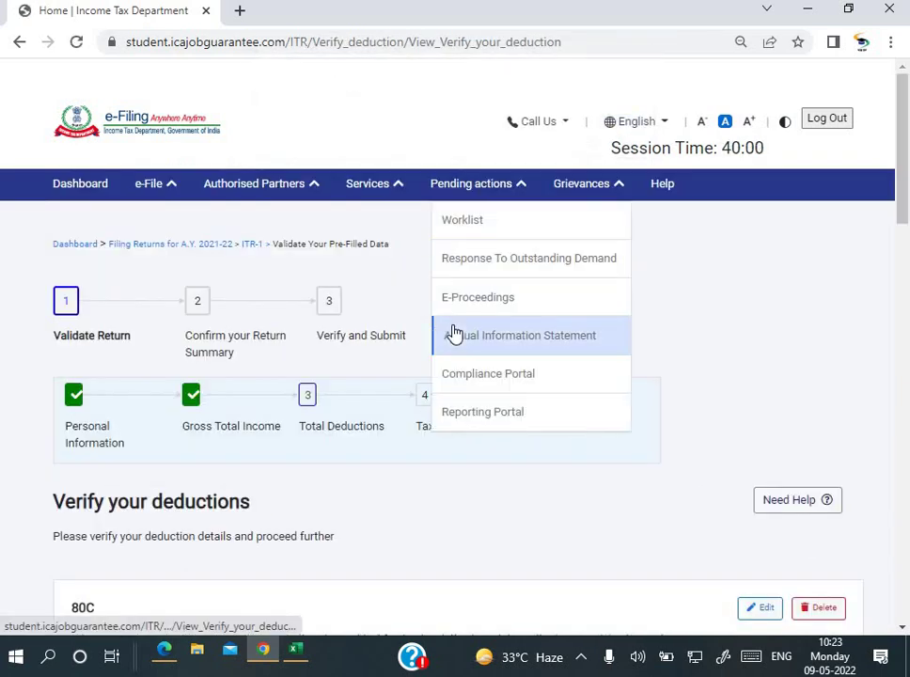
pyautogui.scroll(-2, 341, 453)
pyautogui.scroll(-3, 345, 464)
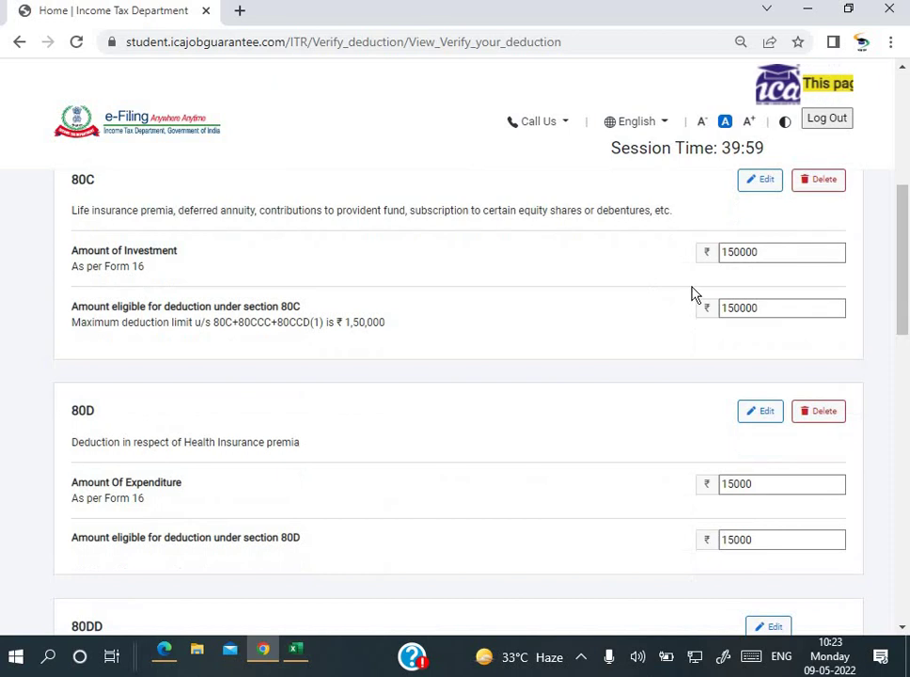
pyautogui.scroll(-1, 691, 294)
pyautogui.scroll(1, 692, 295)
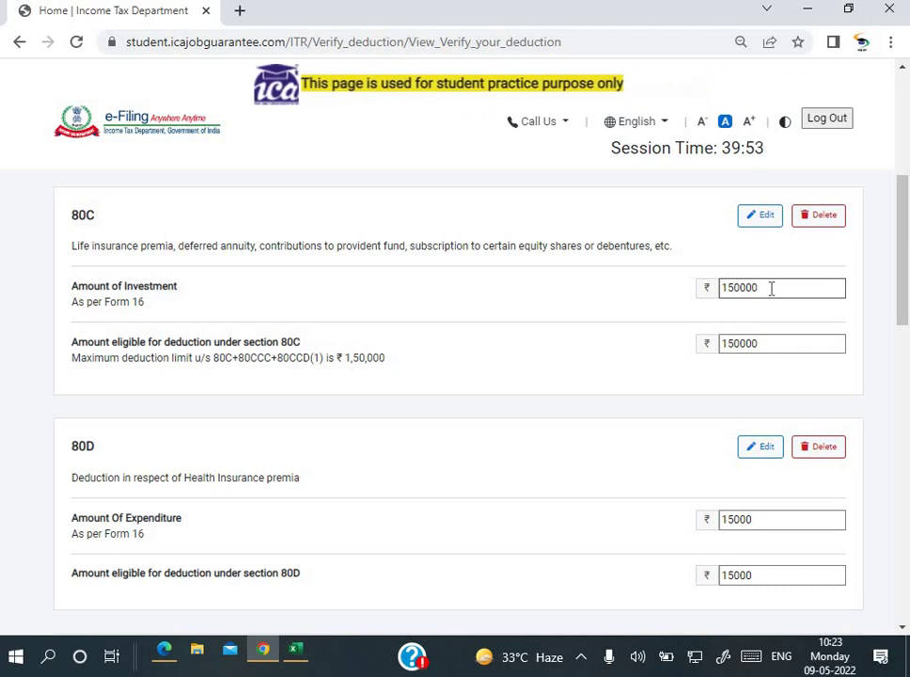
# Step: Clear the 150000 values from both 80C investment and eligible amount fields
pyautogui.click(771, 289)
pyautogui.hotkey('ctrl', 'a')
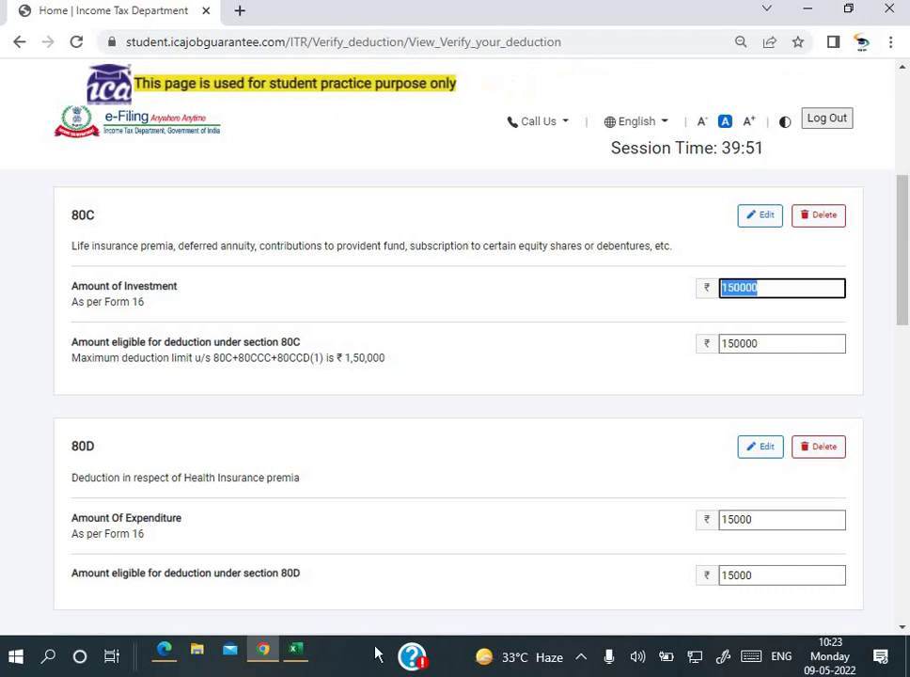
pyautogui.press('BackSpace')
pyautogui.press('Tab')
pyautogui.press('BackSpace')
pyautogui.hotkey('alt', 'Tab')
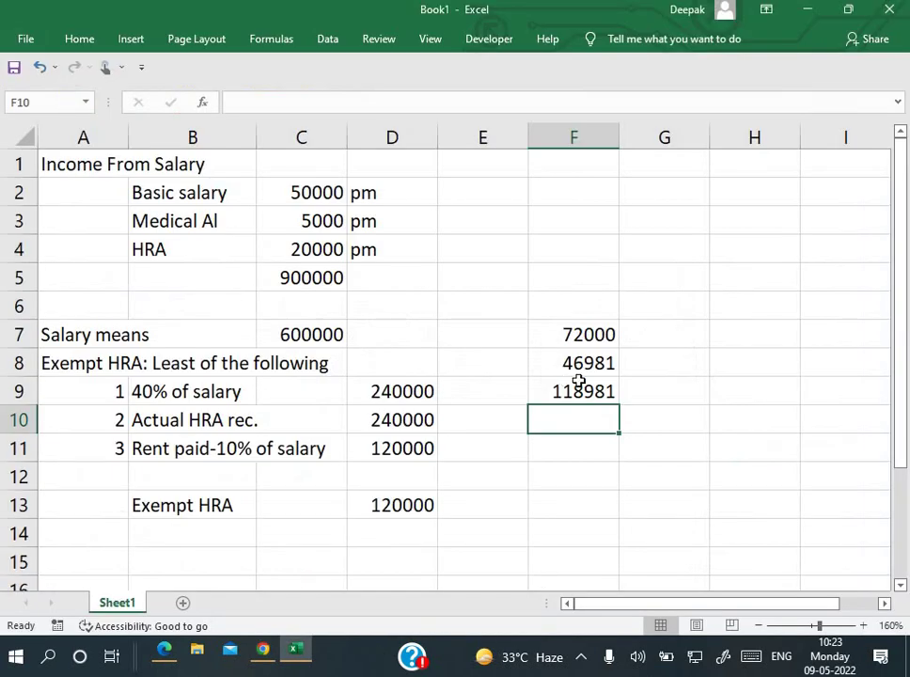
pyautogui.hotkey('alt', 'Tab')
# Step: Enter 118981 as the 80C investment and eligible amounts, cross-checking the workbook total
pyautogui.click(737, 279)
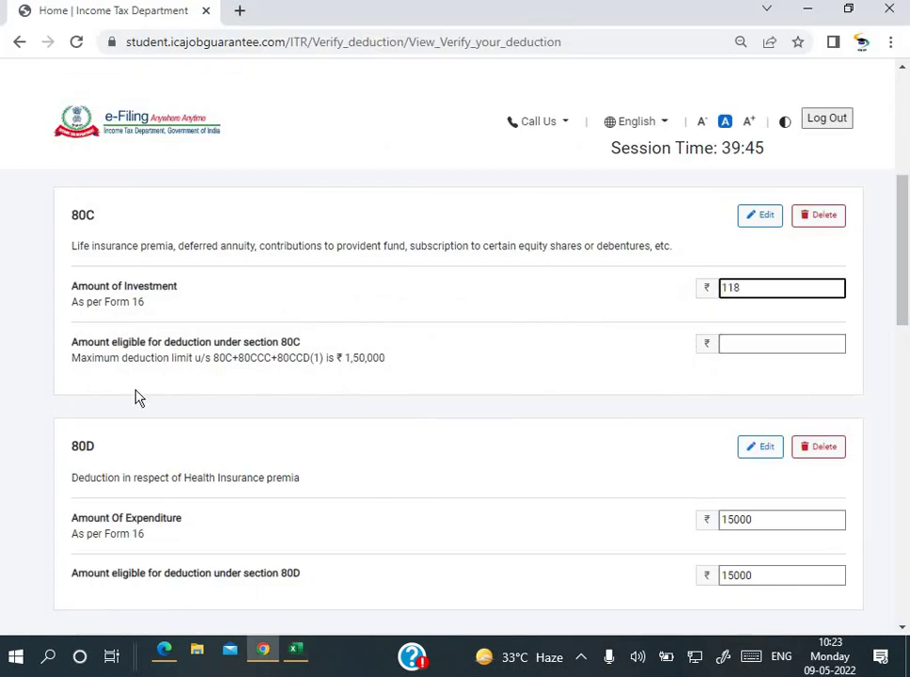
pyautogui.hotkey('alt', 'Tab')
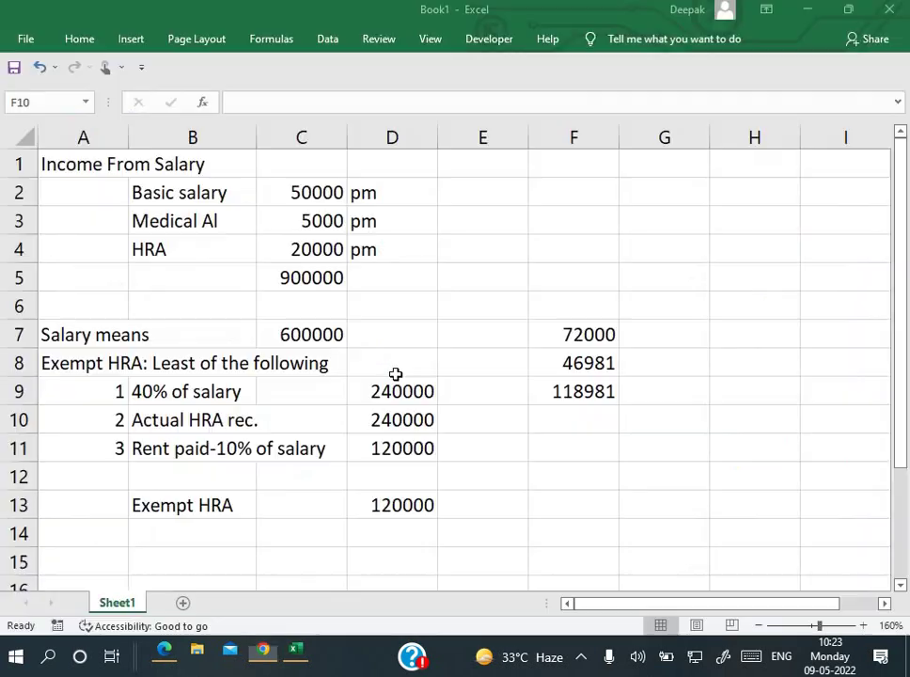
pyautogui.hotkey('alt', 'Tab')
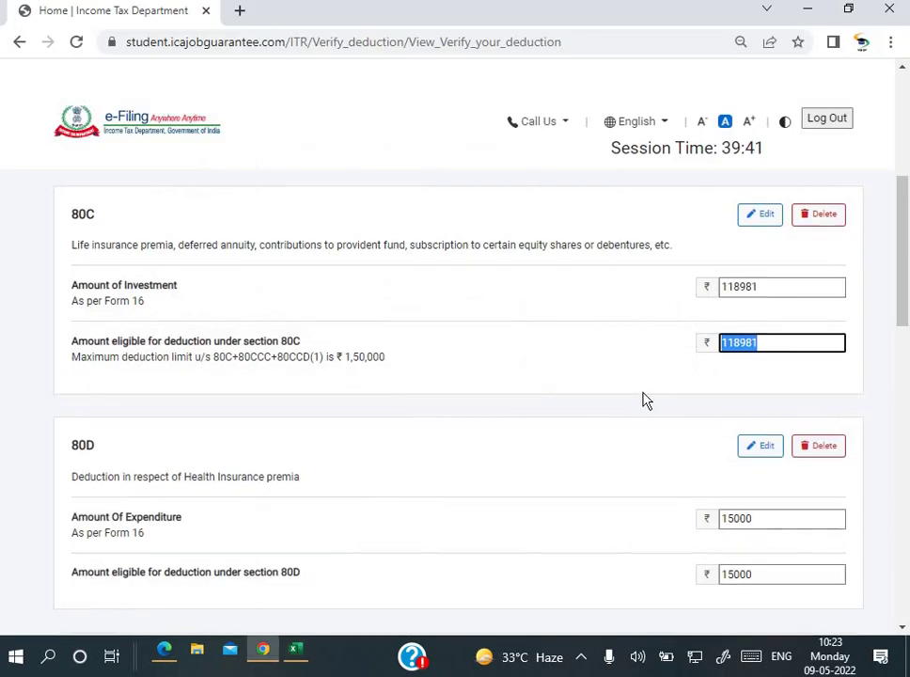
pyautogui.scroll(-2, 646, 400)
pyautogui.press('Tab')
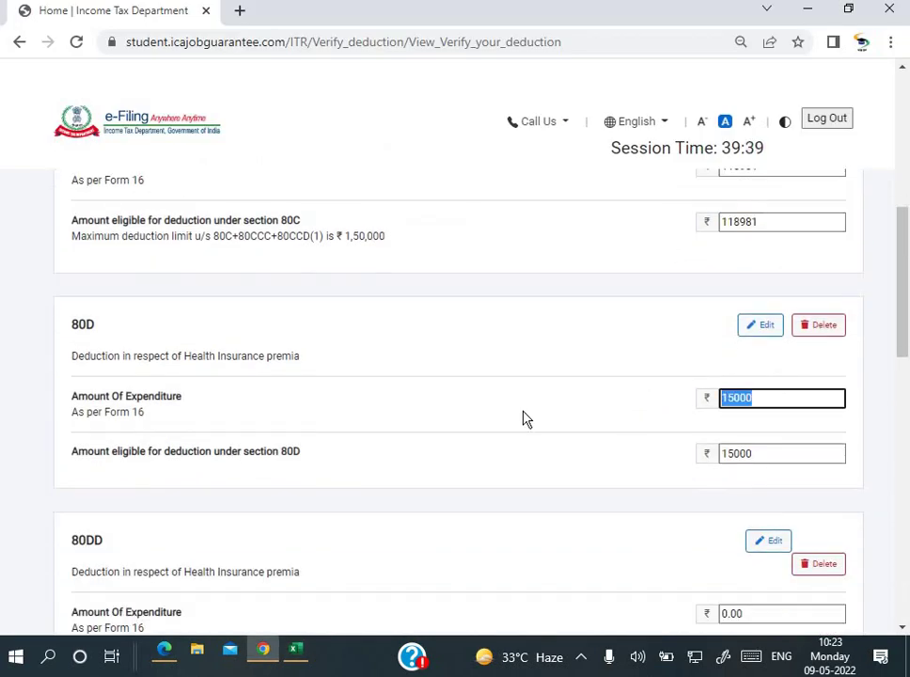
pyautogui.hotkey('alt', 'Tab')
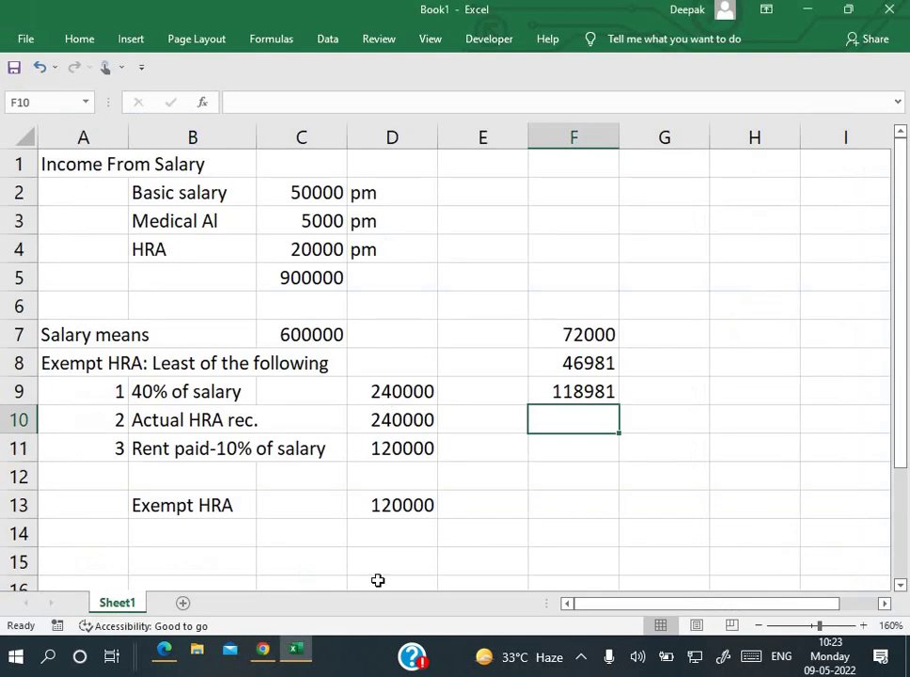
# Step: Look up the mediclaim premium of 10,987 in the question paper PDF
pyautogui.click(164, 651)
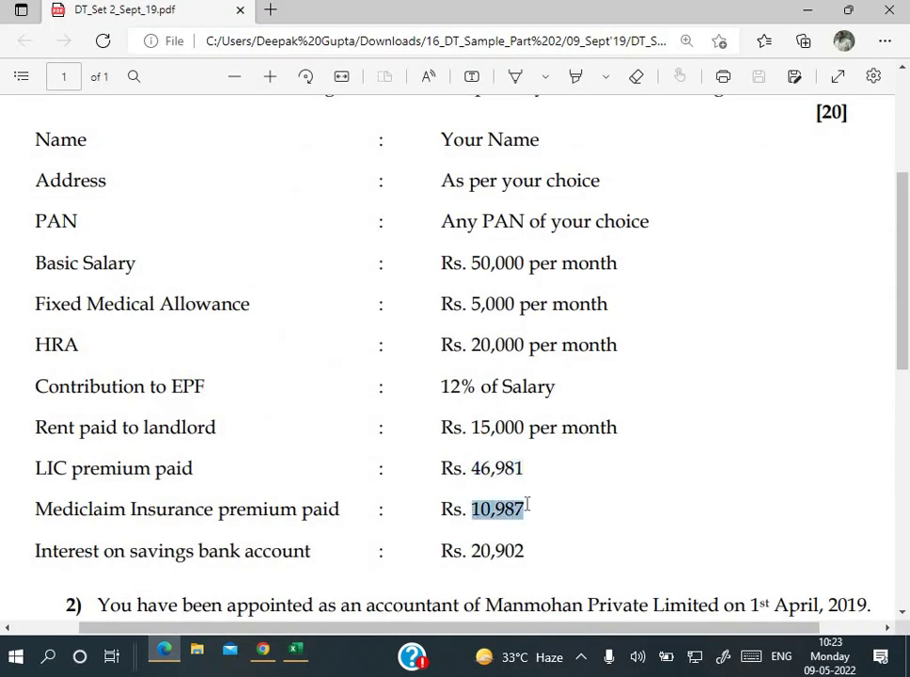
pyautogui.moveTo(536, 505); pyautogui.dragTo(532, 506)
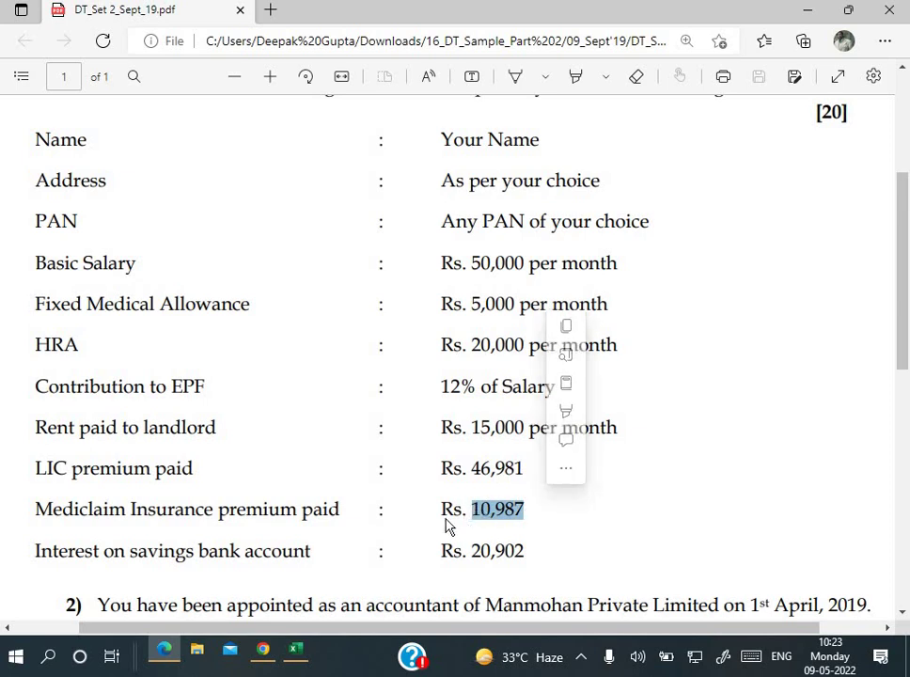
pyautogui.hotkey('alt', 'Tab')
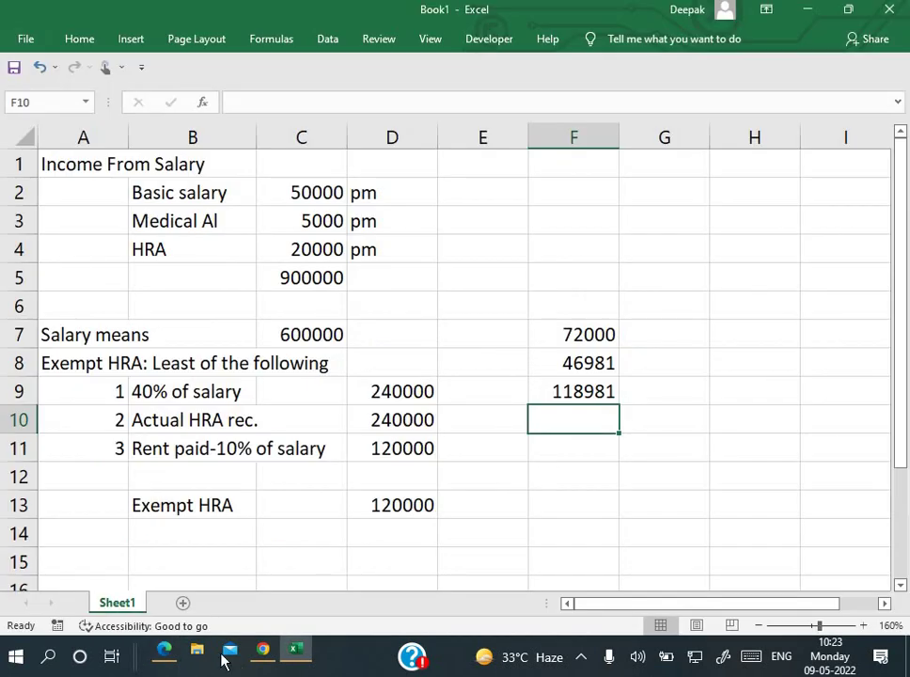
pyautogui.click(264, 650)
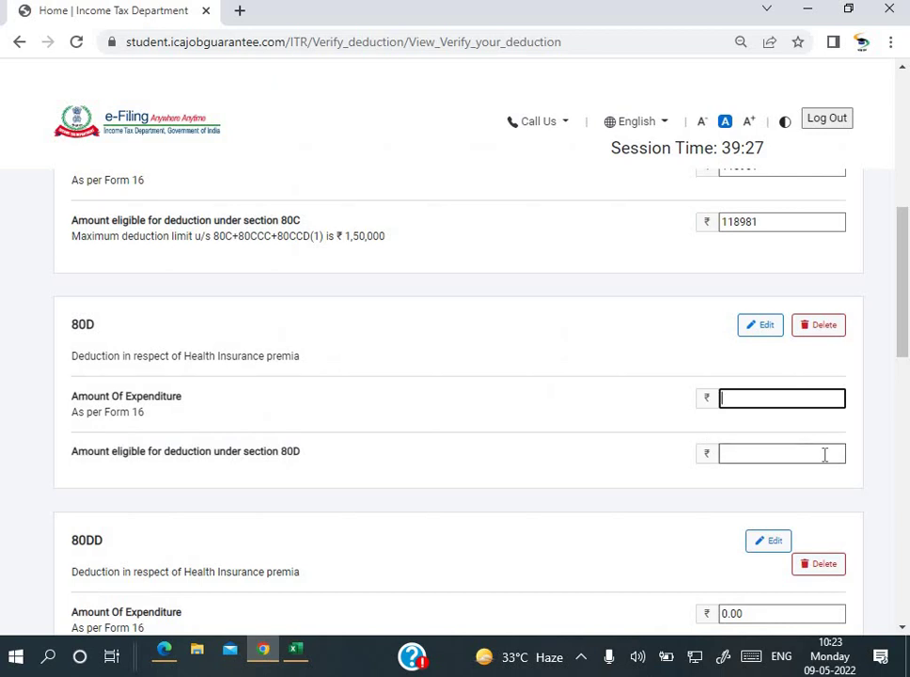
# Step: Enter 10987 as the 80D expenditure and eligible deduction amounts
pyautogui.write('1098')
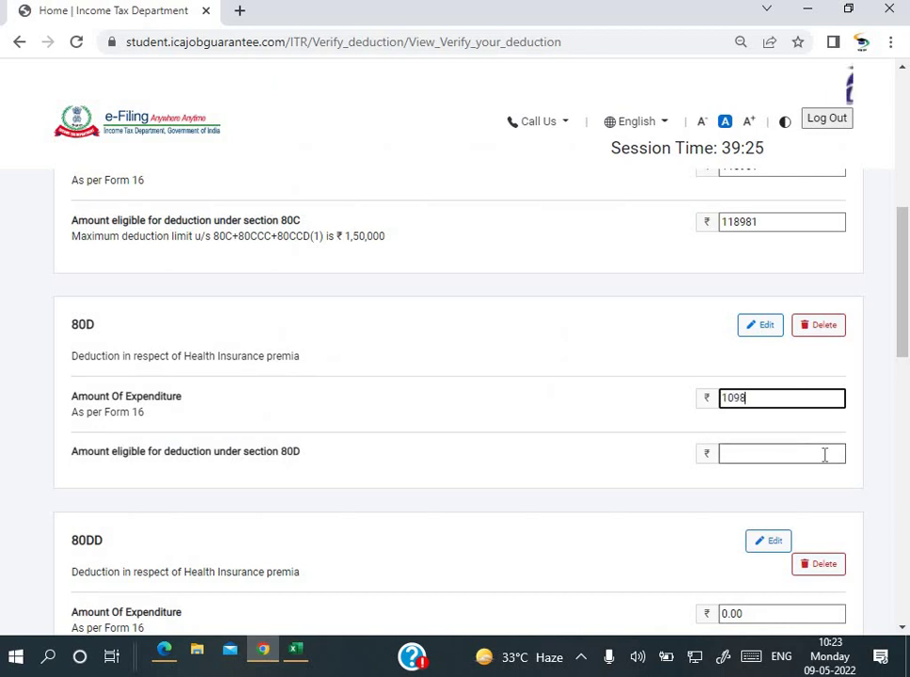
pyautogui.write('7')
pyautogui.press('Tab')
pyautogui.hotkey('alt', 'Tab')
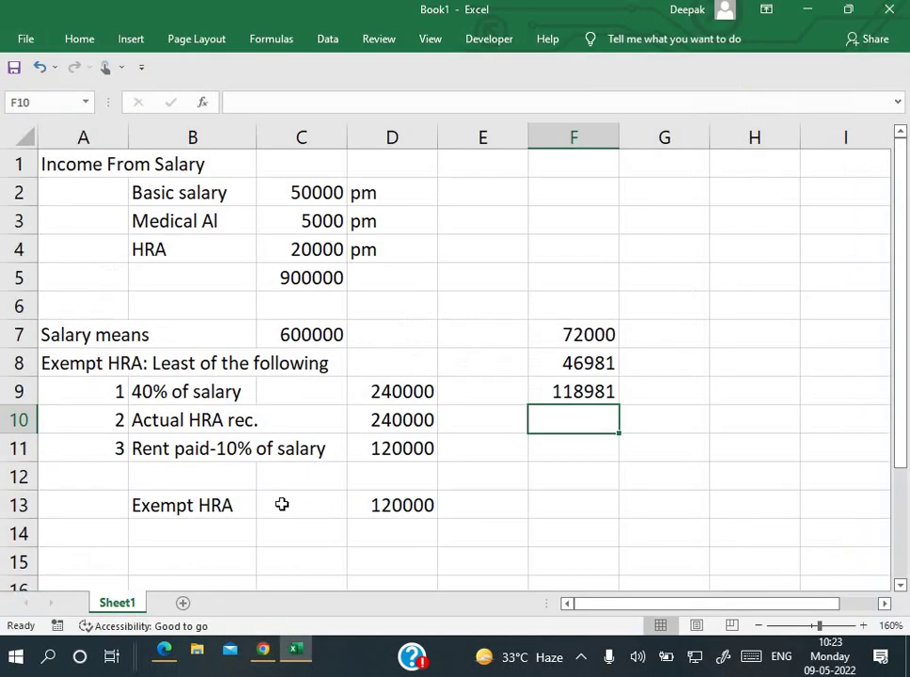
pyautogui.click(161, 652)
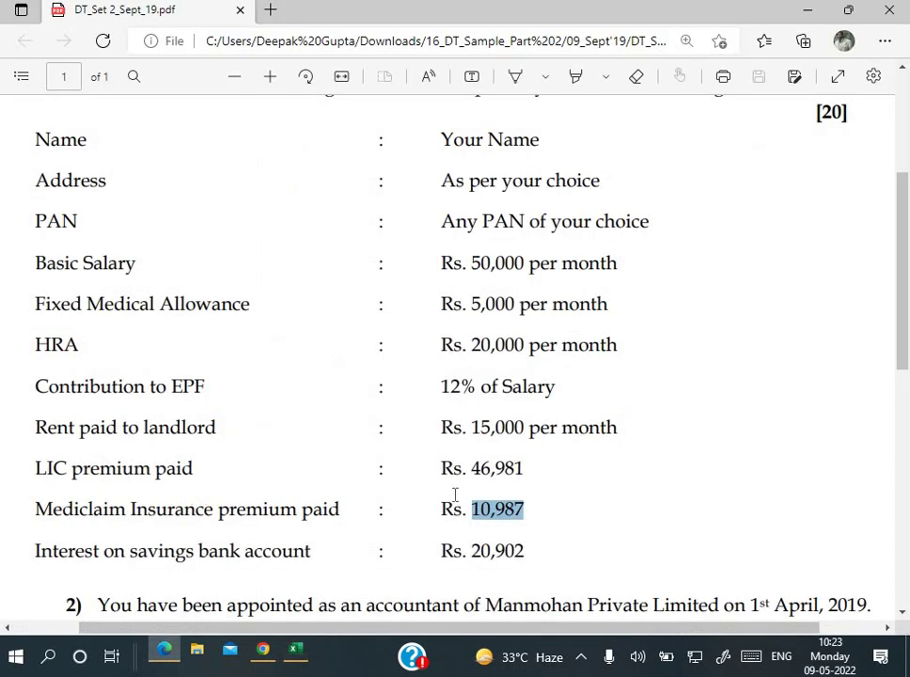
pyautogui.click(297, 653)
pyautogui.click(255, 661)
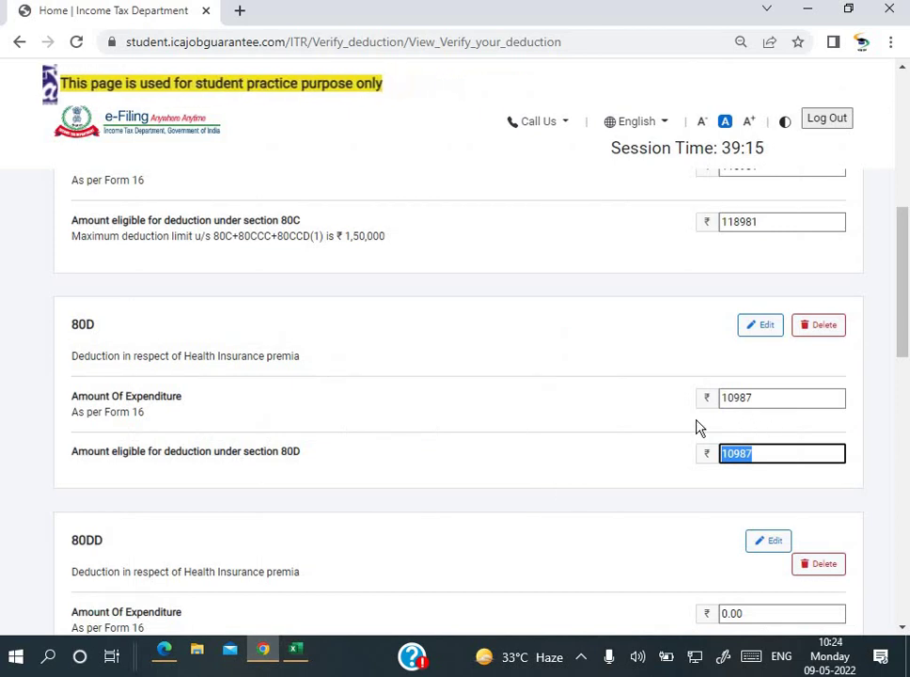
pyautogui.scroll(-2, 697, 426)
pyautogui.scroll(-1, 699, 428)
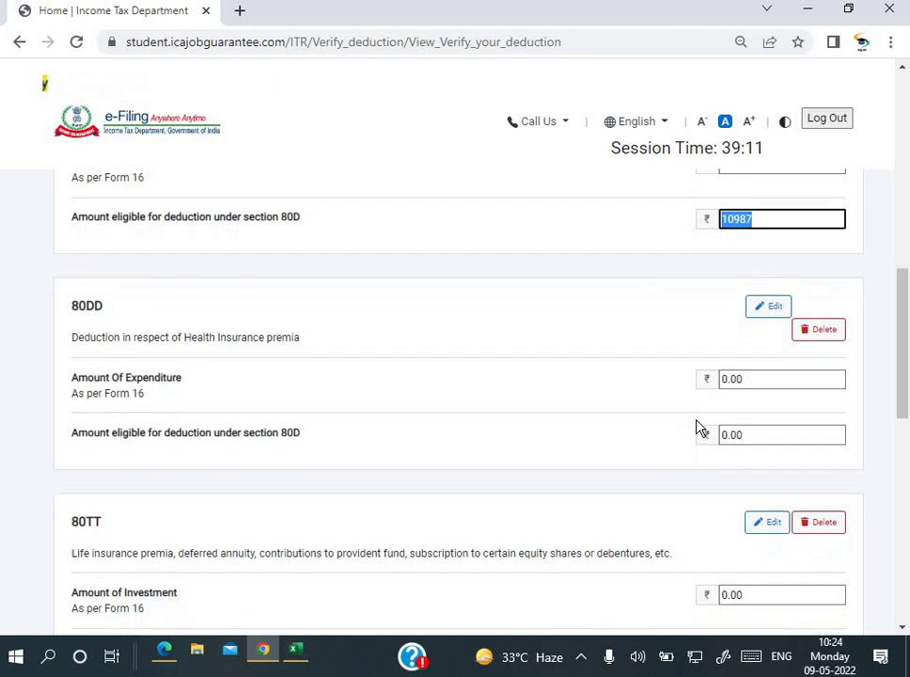
pyautogui.scroll(1, 697, 428)
pyautogui.scroll(1, 697, 428)
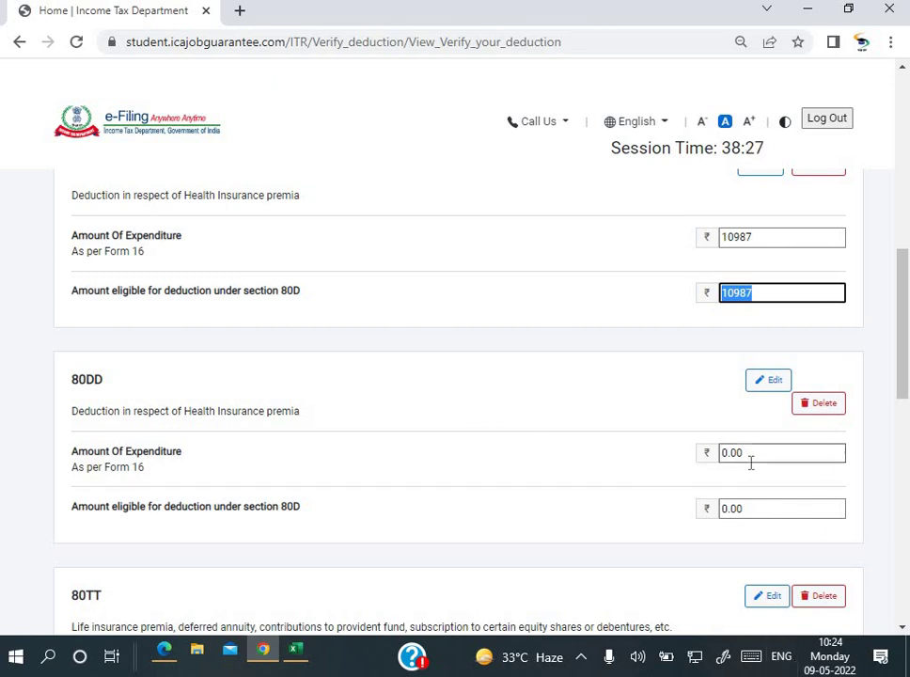
pyautogui.scroll(-1, 760, 454)
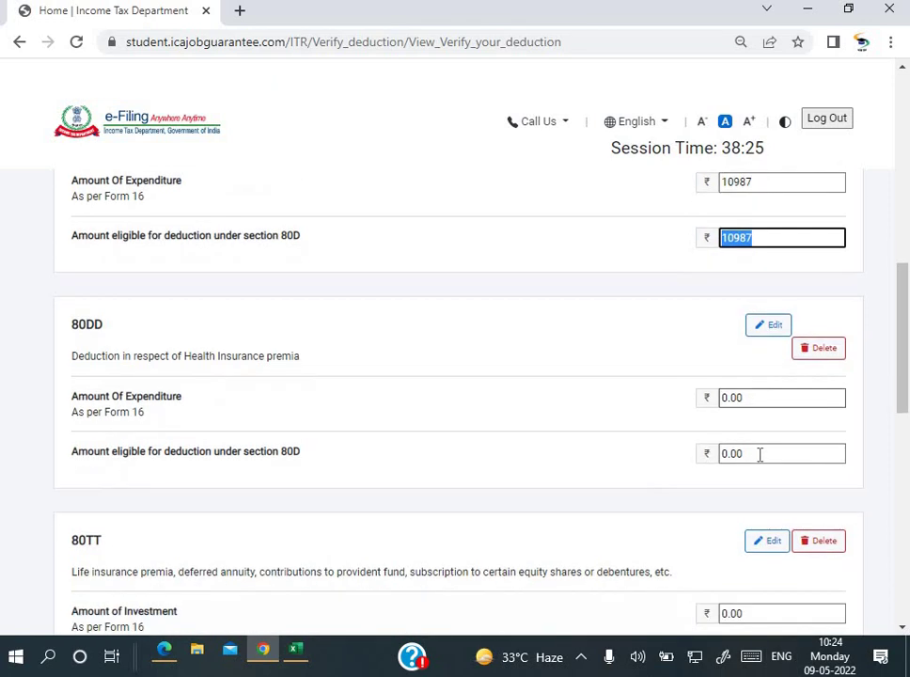
pyautogui.scroll(-4, 662, 342)
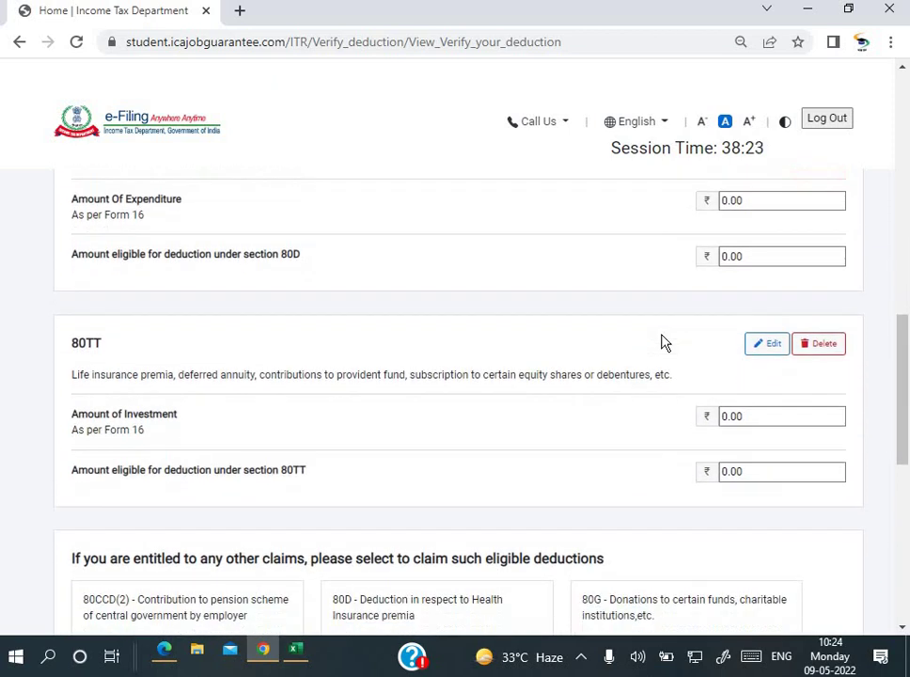
pyautogui.scroll(-1, 675, 367)
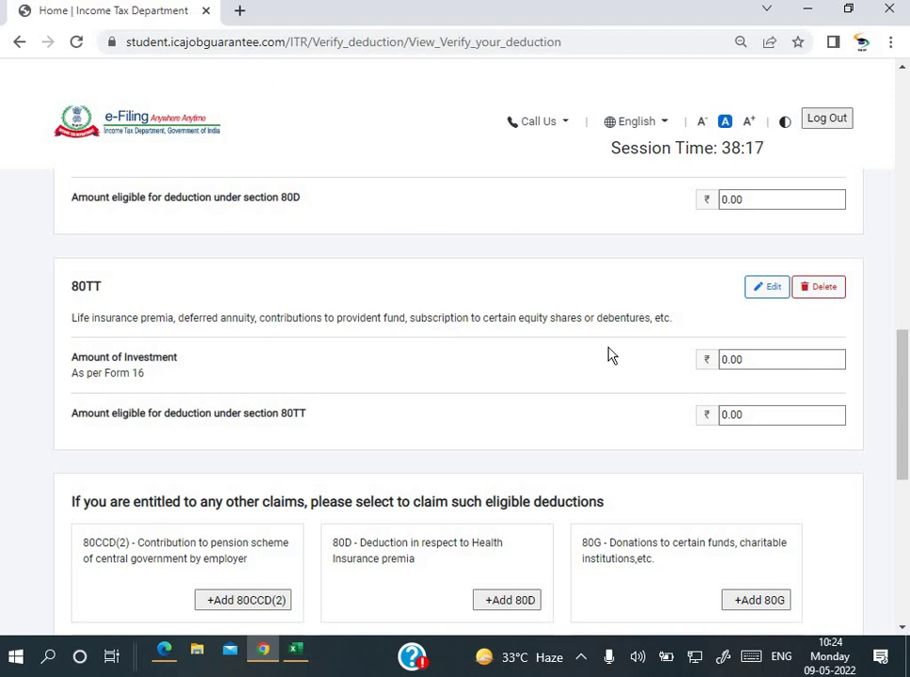
pyautogui.scroll(-5, 607, 354)
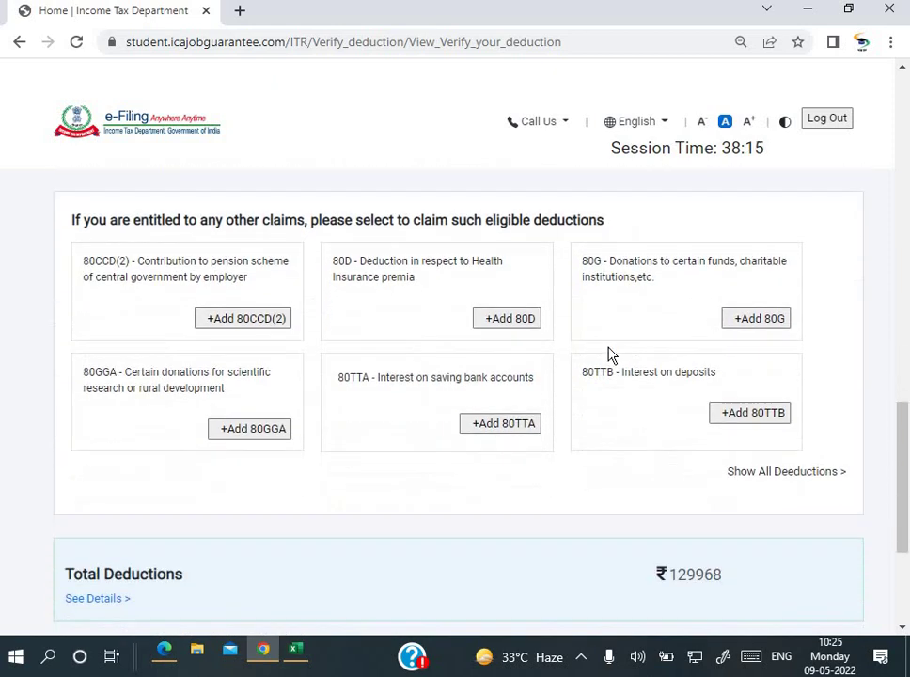
pyautogui.scroll(-1, 607, 354)
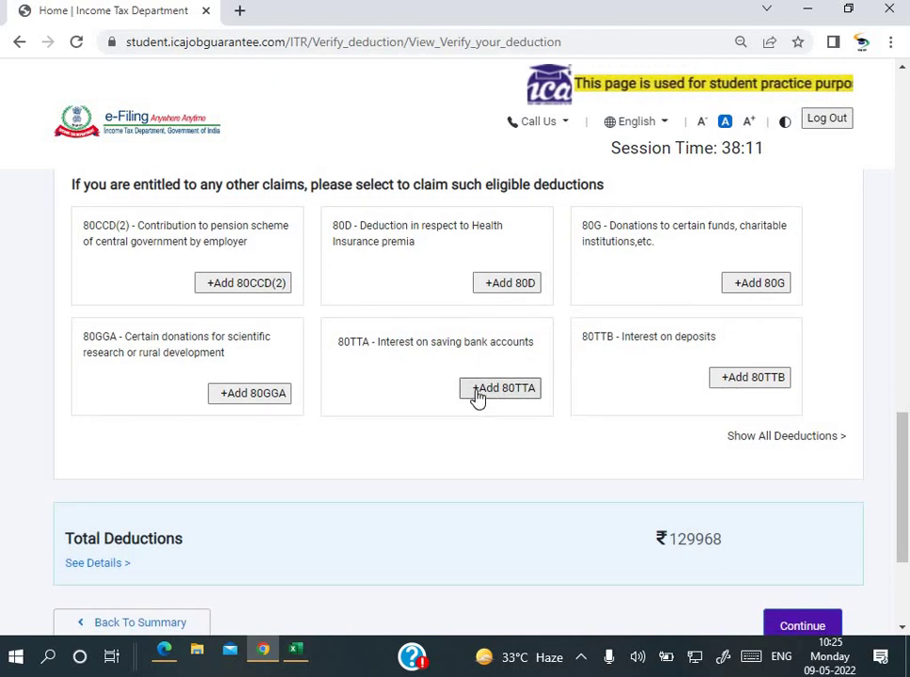
pyautogui.scroll(-3, 428, 368)
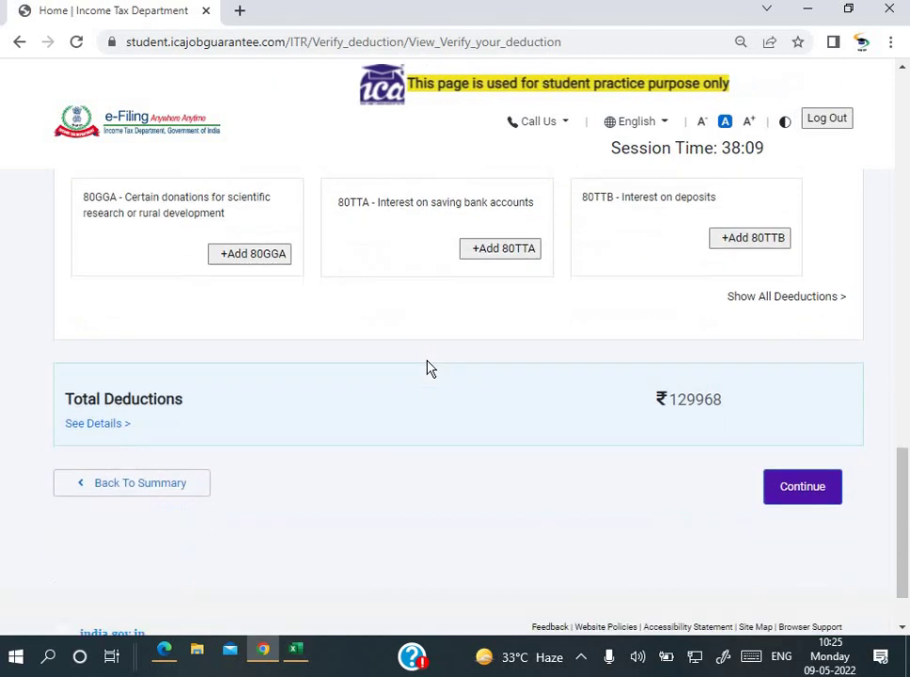
pyautogui.scroll(1, 768, 452)
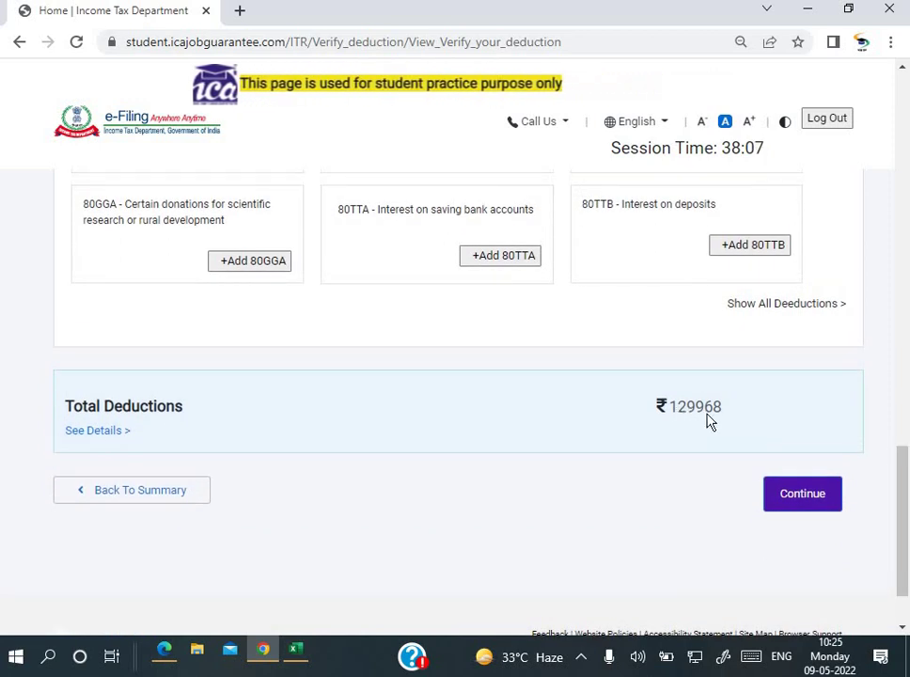
pyautogui.scroll(1, 709, 420)
pyautogui.scroll(9, 709, 422)
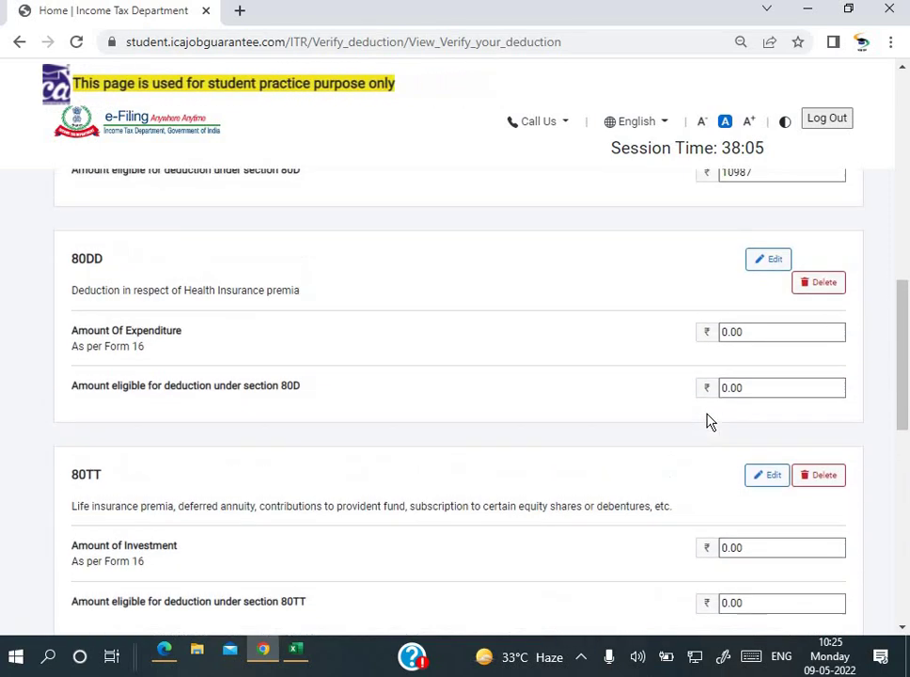
pyautogui.scroll(-4, 709, 422)
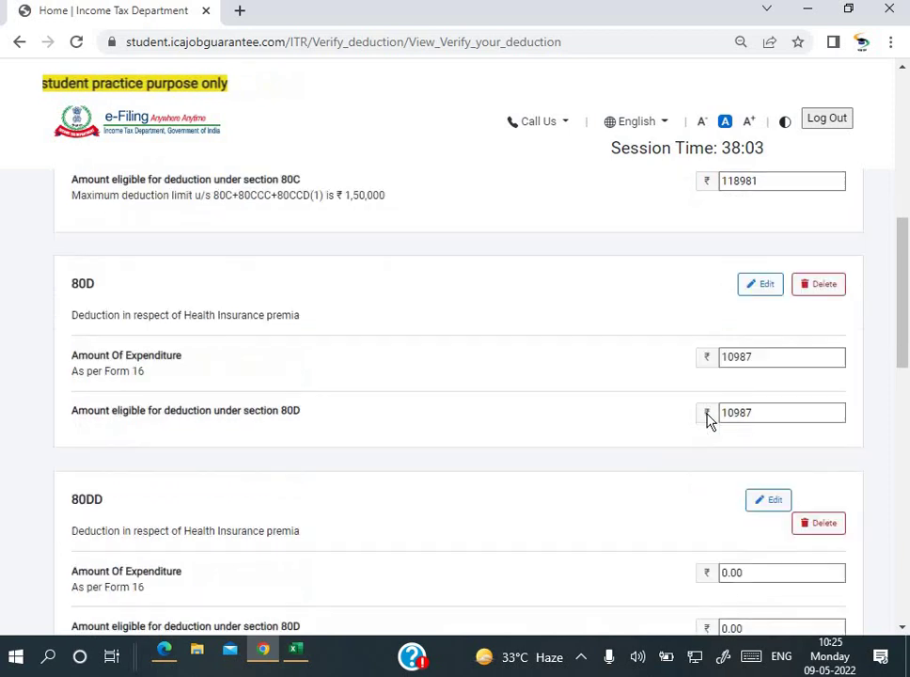
pyautogui.scroll(-12, 709, 420)
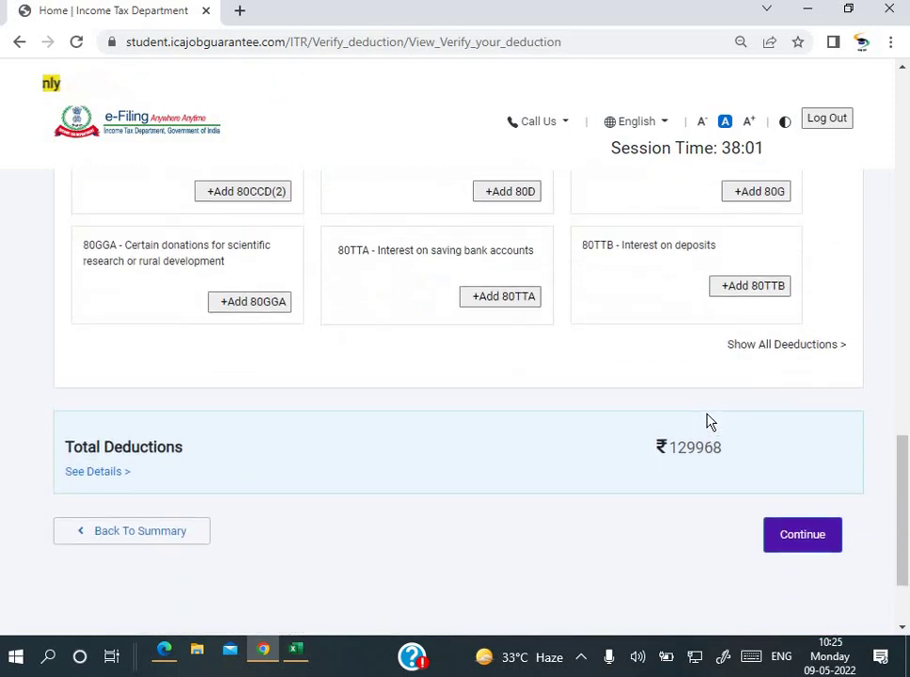
# Step: Delete the 10000 from the 80TT Amount of Investment field
pyautogui.scroll(7, 709, 420)
pyautogui.scroll(3, 709, 422)
pyautogui.scroll(-2, 711, 424)
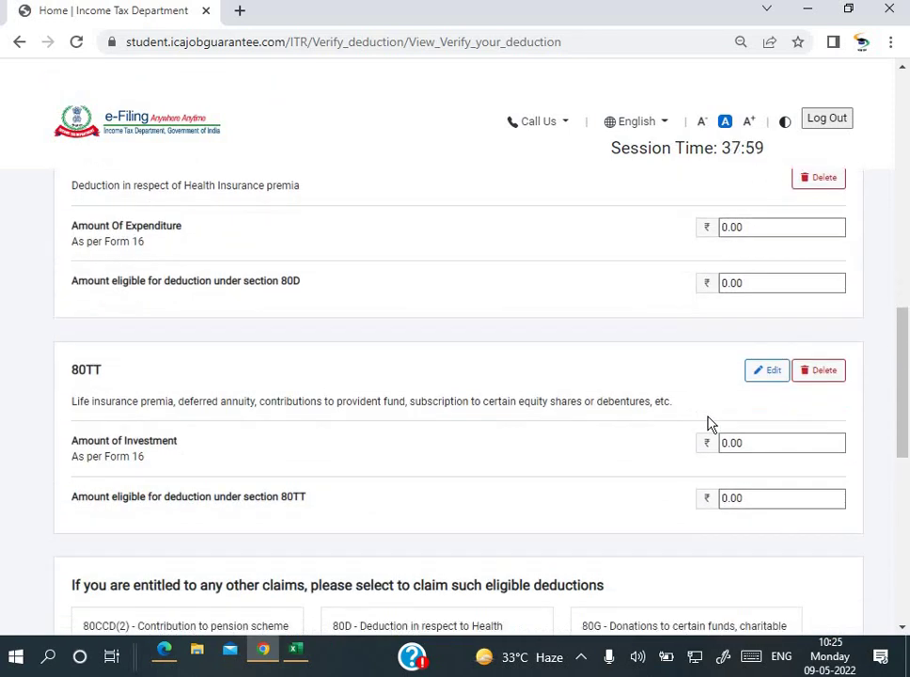
pyautogui.press('Tab')
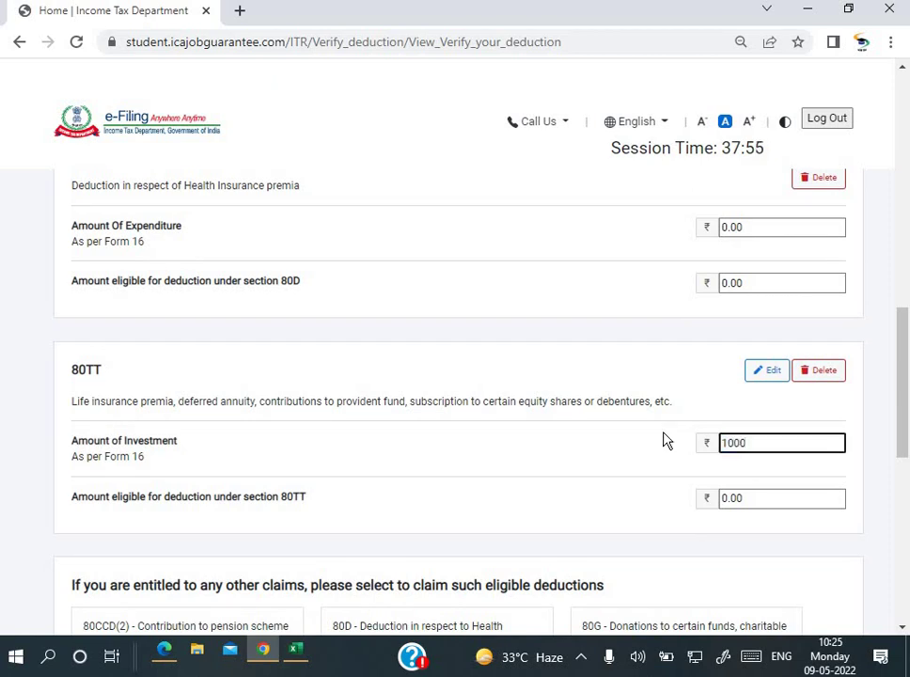
pyautogui.press('Tab')
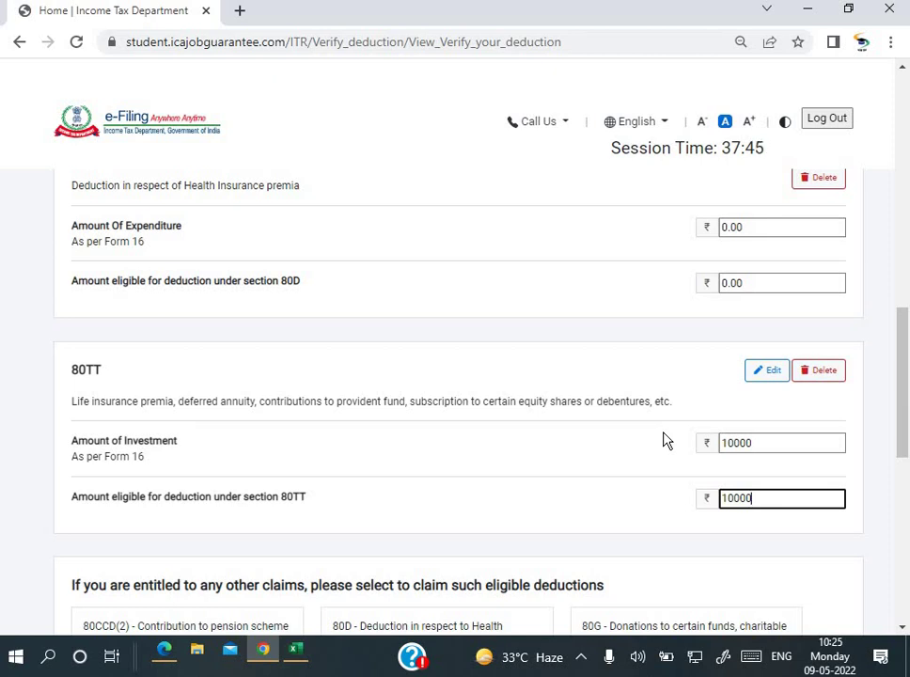
pyautogui.click(760, 439)
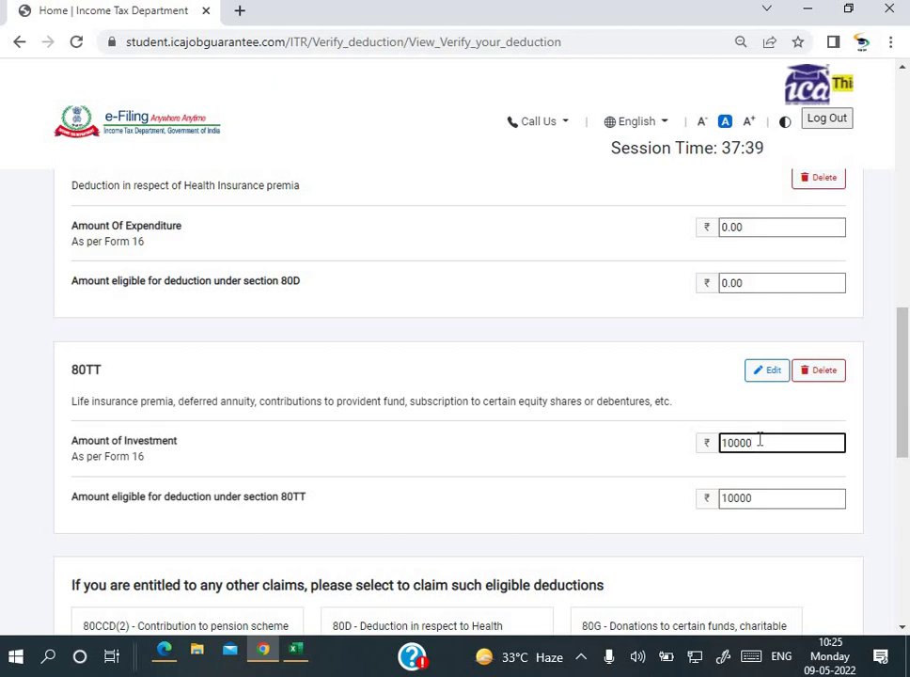
pyautogui.press('BackSpace')
pyautogui.press('BackSpace')
pyautogui.press('BackSpace')
pyautogui.press('BackSpace')
pyautogui.press('BackSpace')
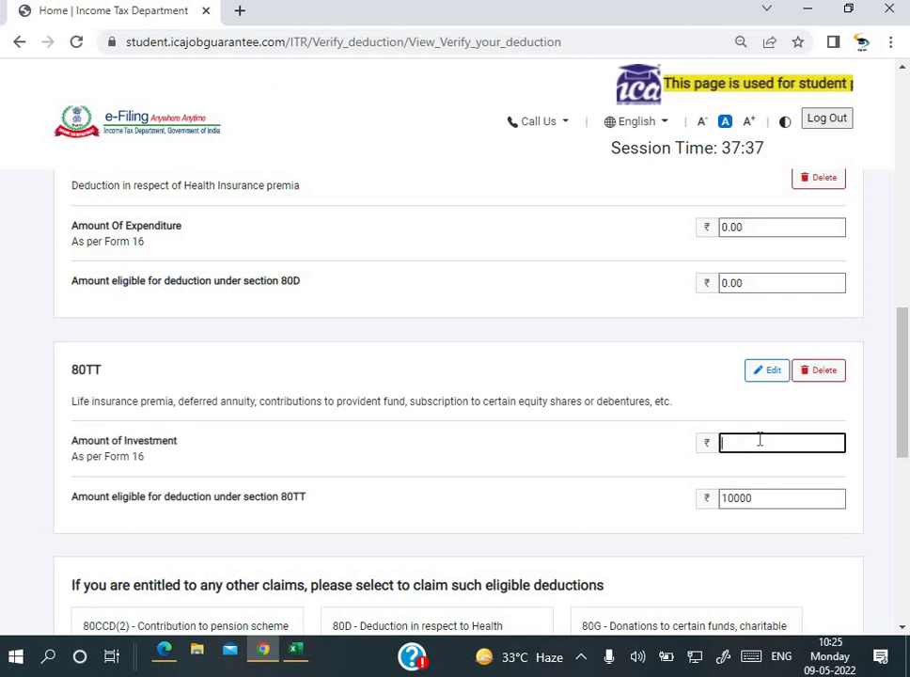
pyautogui.press('Tab')
# Step: Restore 10000 in the 80TT investment field and commit the 80TT amounts
pyautogui.scroll(-6, 760, 439)
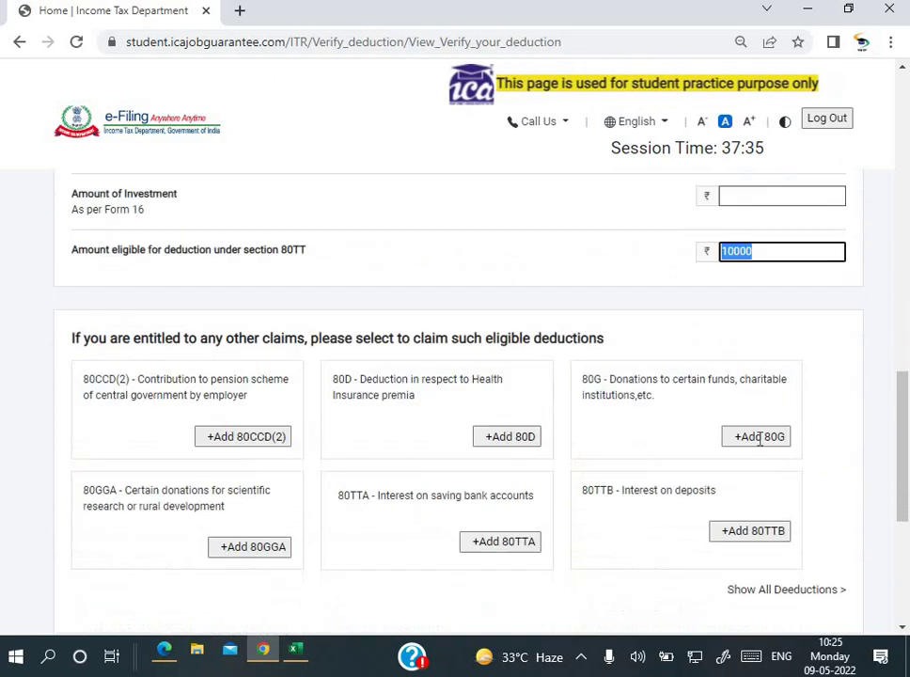
pyautogui.scroll(6, 701, 368)
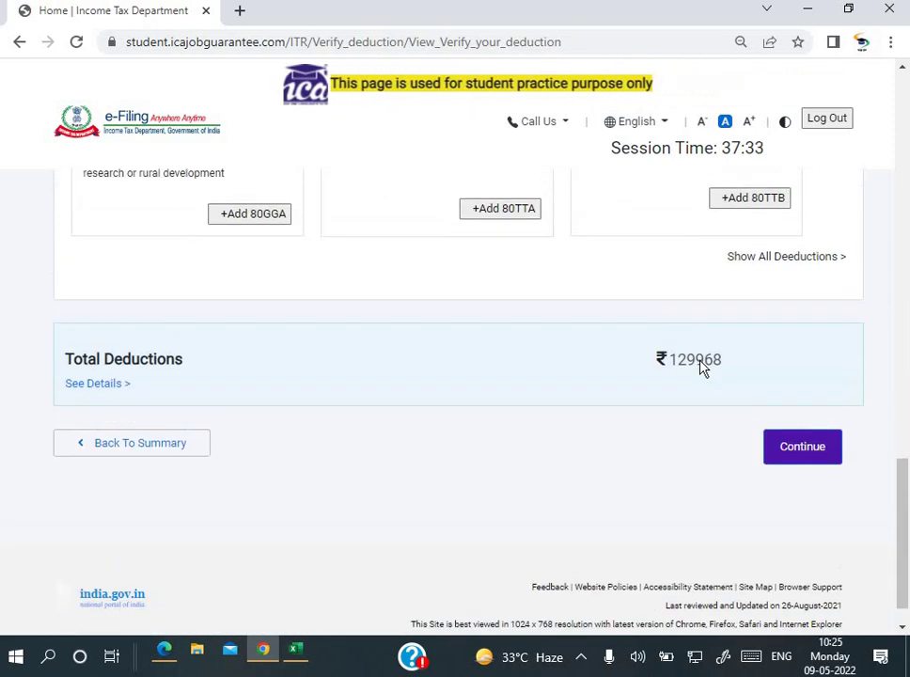
pyautogui.scroll(6, 701, 368)
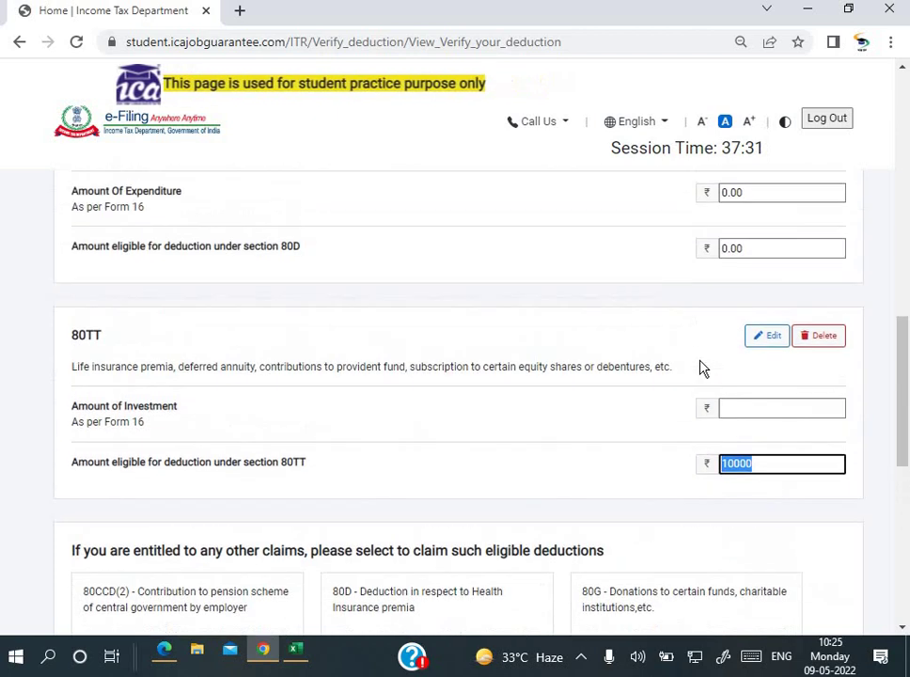
pyautogui.scroll(1, 700, 368)
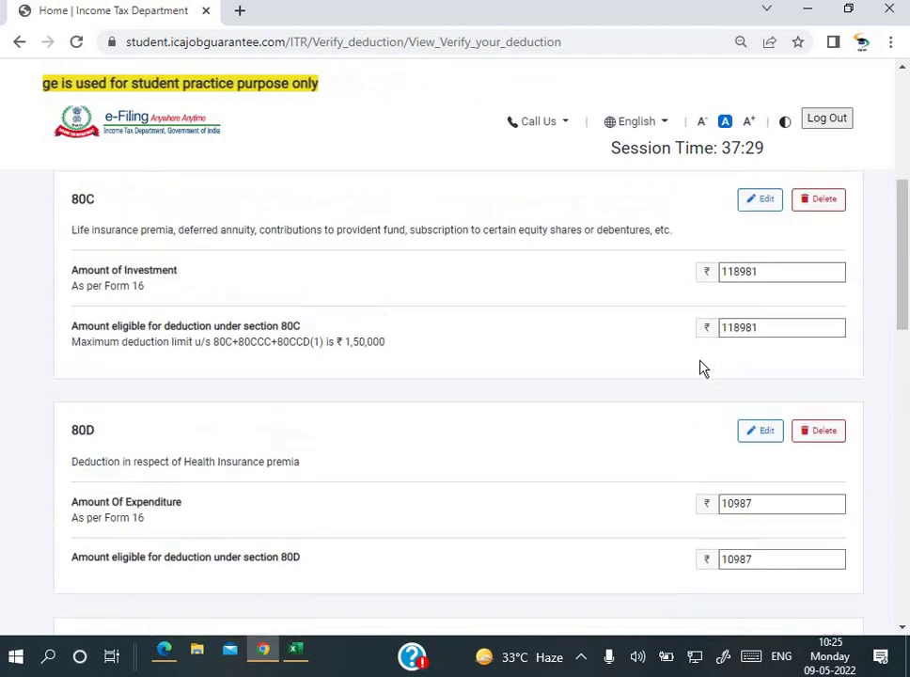
pyautogui.scroll(-6, 701, 368)
pyautogui.scroll(-2, 756, 258)
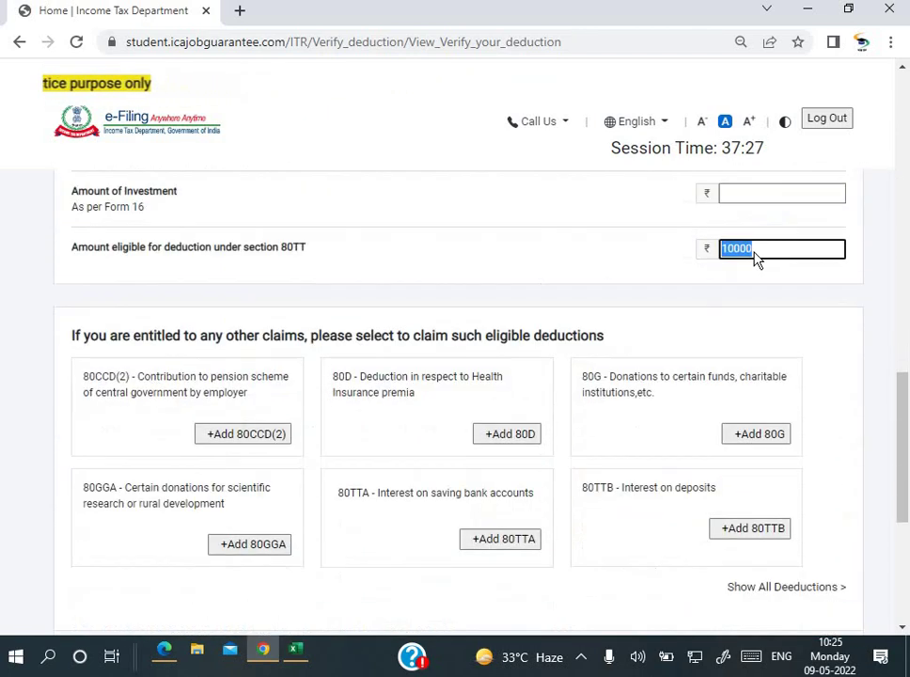
pyautogui.scroll(1, 755, 256)
pyautogui.click(751, 252)
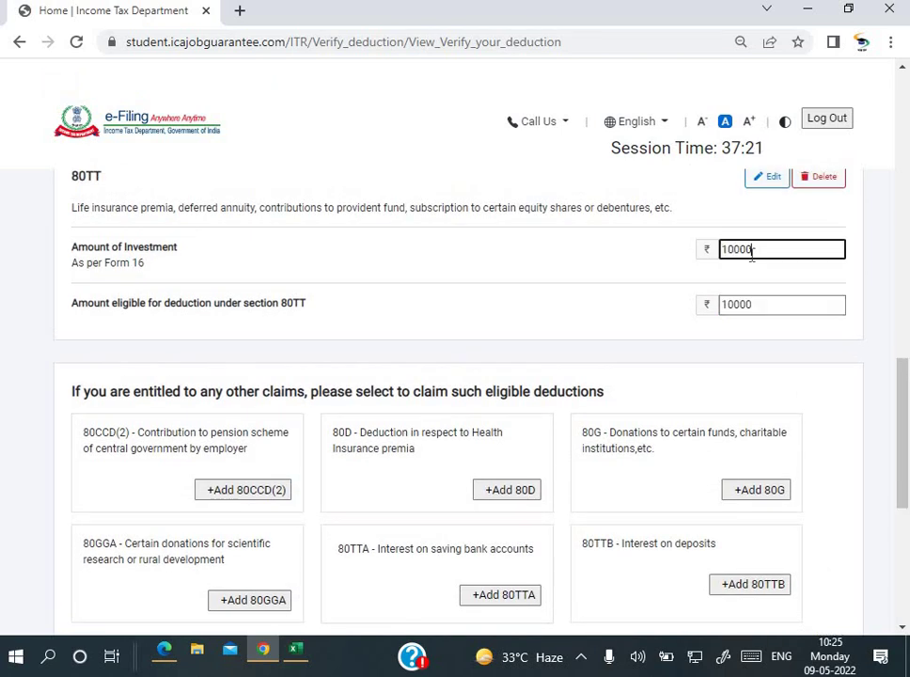
pyautogui.press('Tab')
pyautogui.scroll(-4, 752, 253)
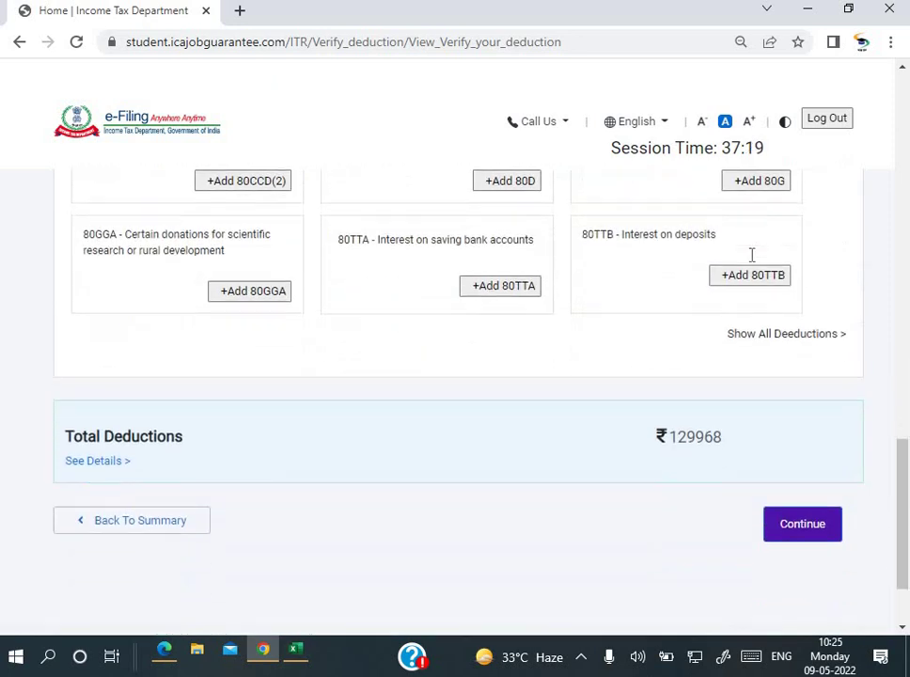
pyautogui.scroll(1, 751, 259)
pyautogui.scroll(4, 752, 264)
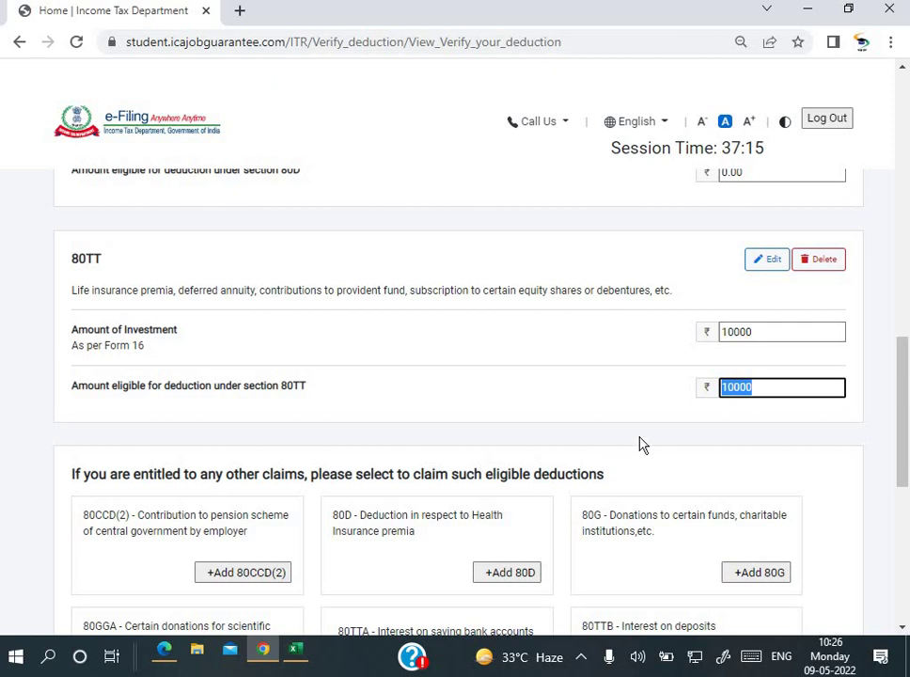
pyautogui.click(769, 269)
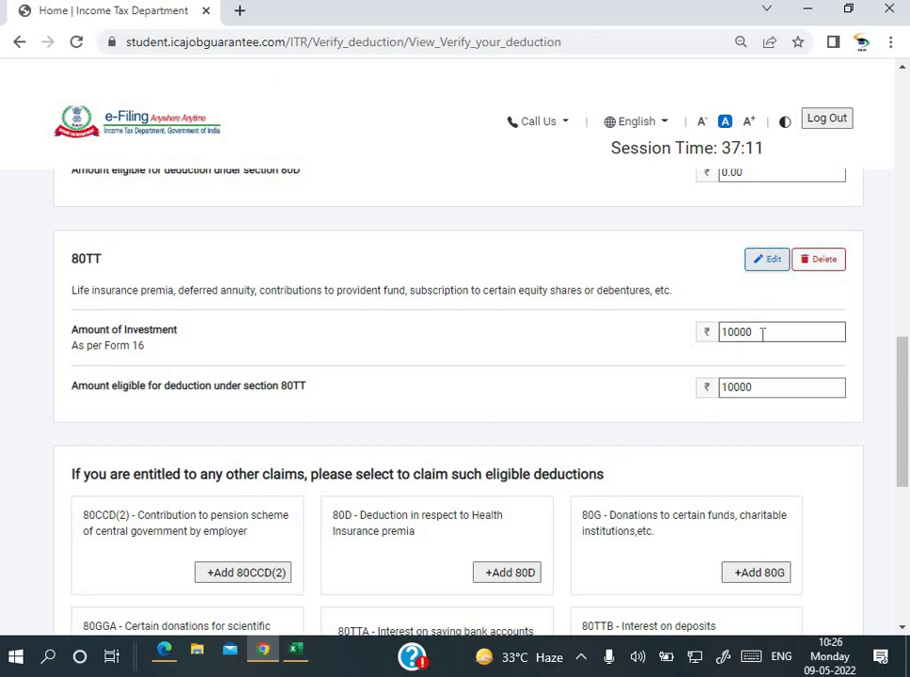
# Step: Clear the 80TT investment amount again and check Total Deductions of ₹129968
pyautogui.scroll(-5, 762, 337)
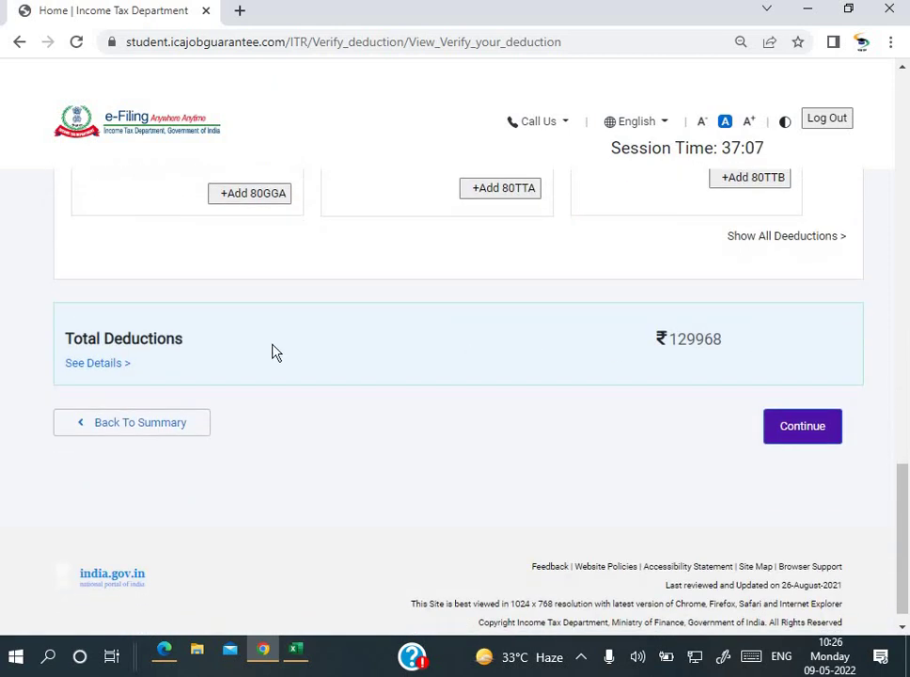
pyautogui.scroll(3, 791, 376)
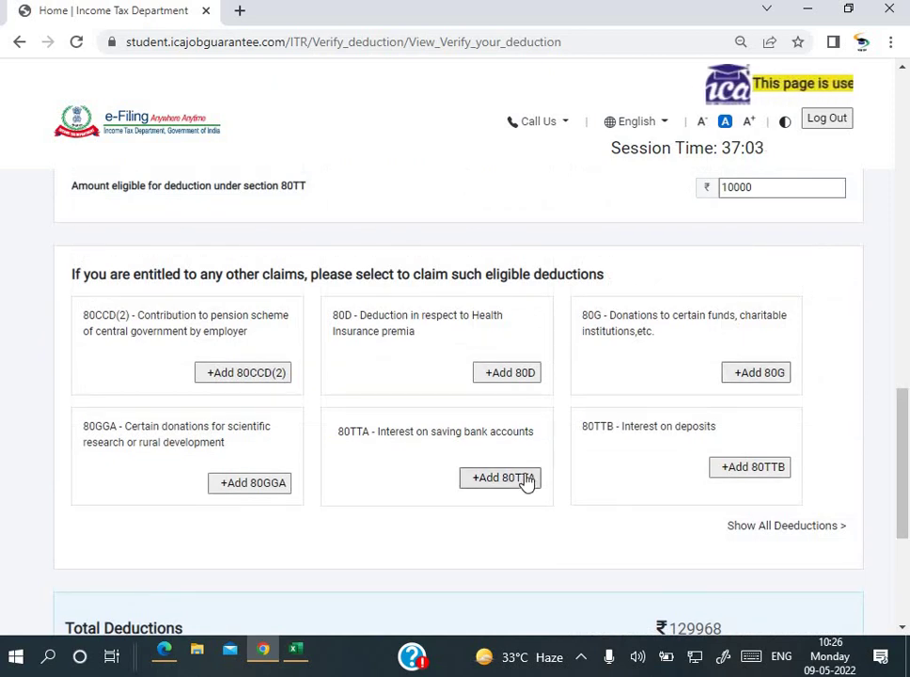
pyautogui.scroll(2, 745, 331)
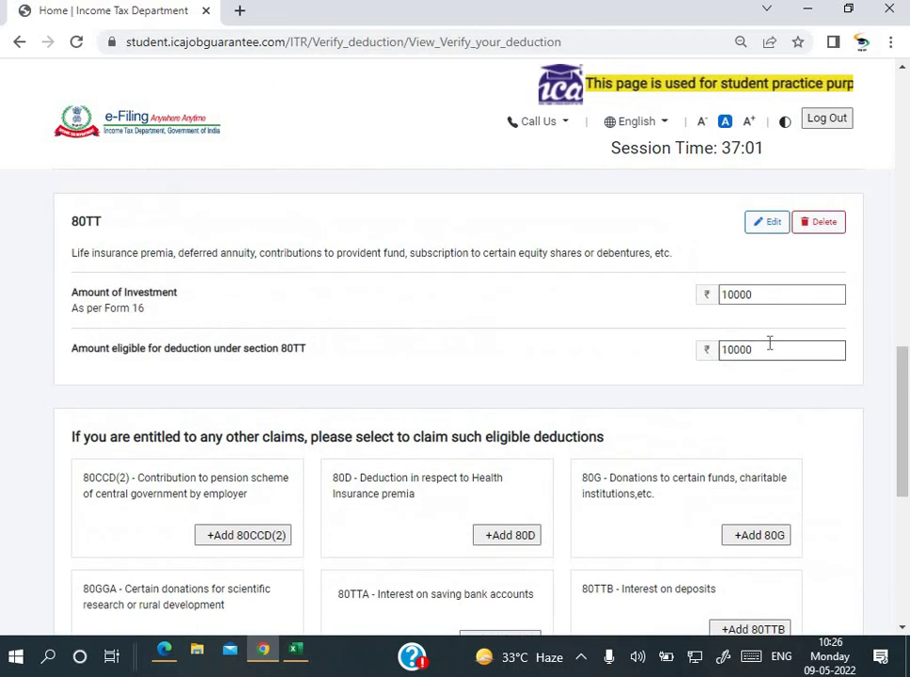
pyautogui.doubleClick(757, 349)
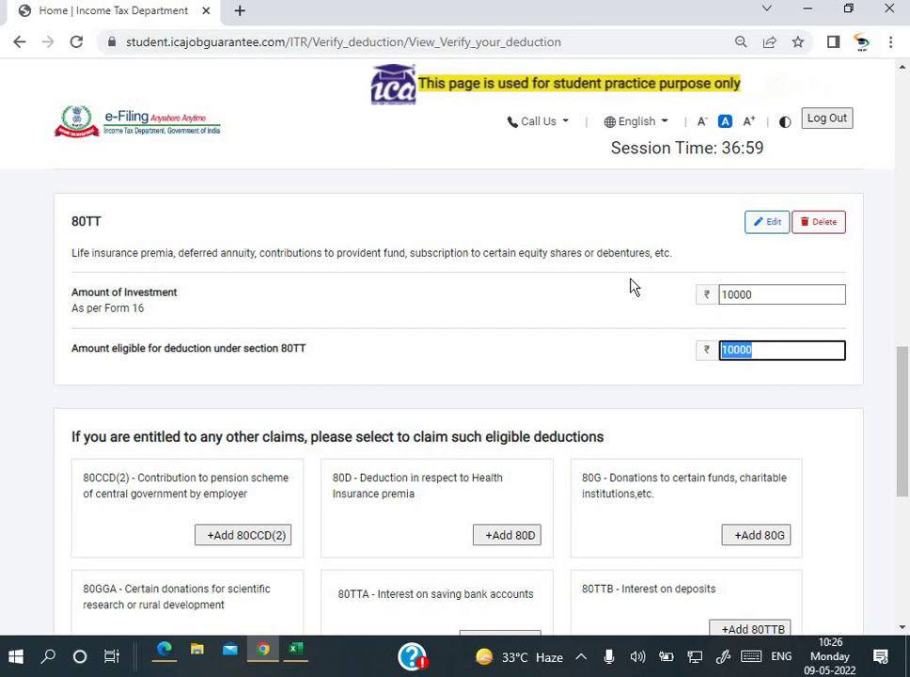
pyautogui.scroll(3, 634, 286)
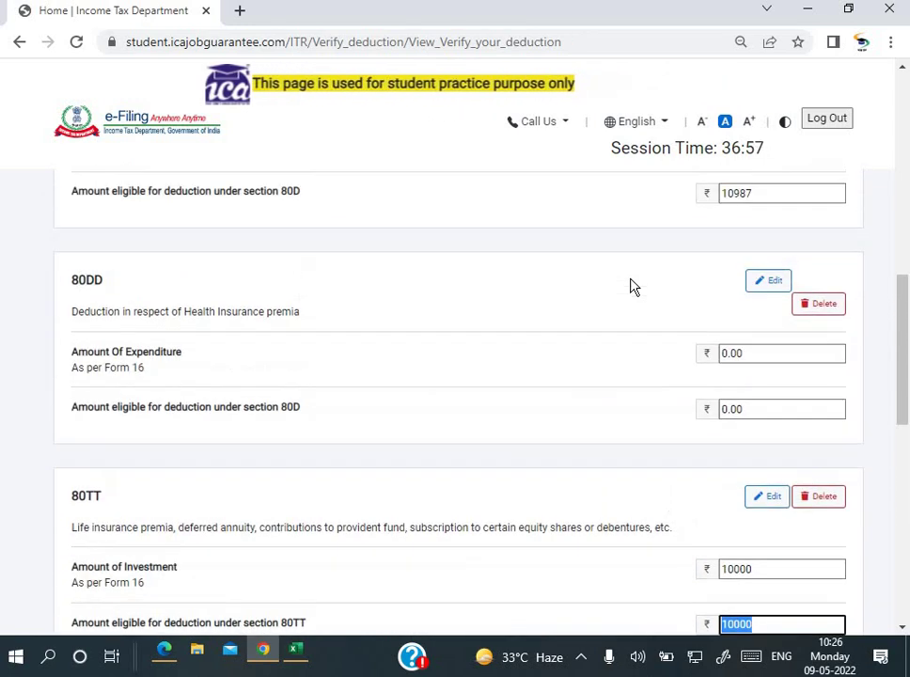
pyautogui.scroll(-2, 632, 287)
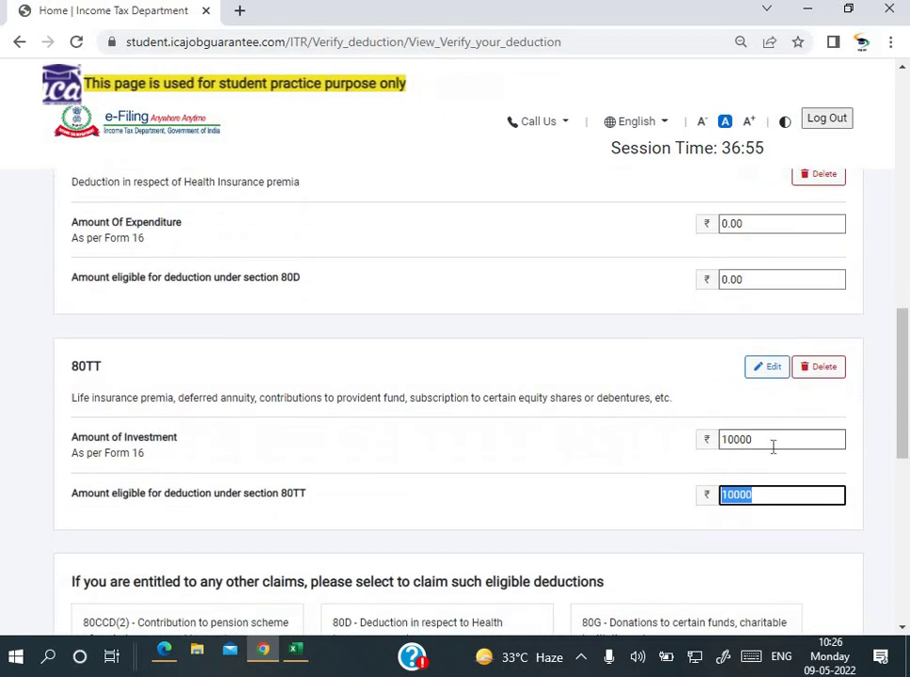
pyautogui.click(773, 444)
pyautogui.press('BackSpace')
pyautogui.press('BackSpace')
pyautogui.press('BackSpace')
pyautogui.press('BackSpace')
pyautogui.press('BackSpace')
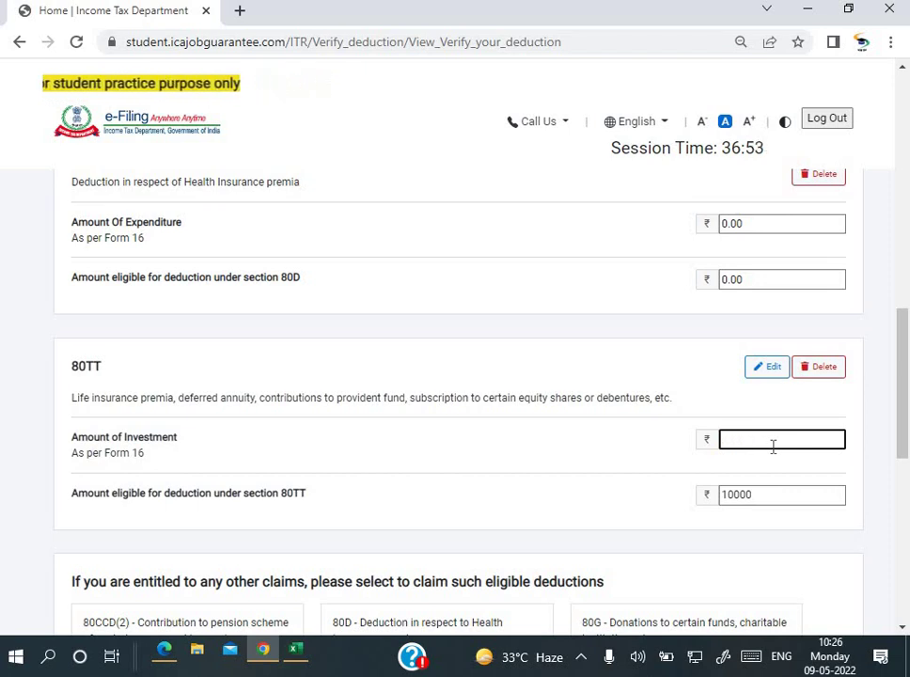
pyautogui.press('Tab')
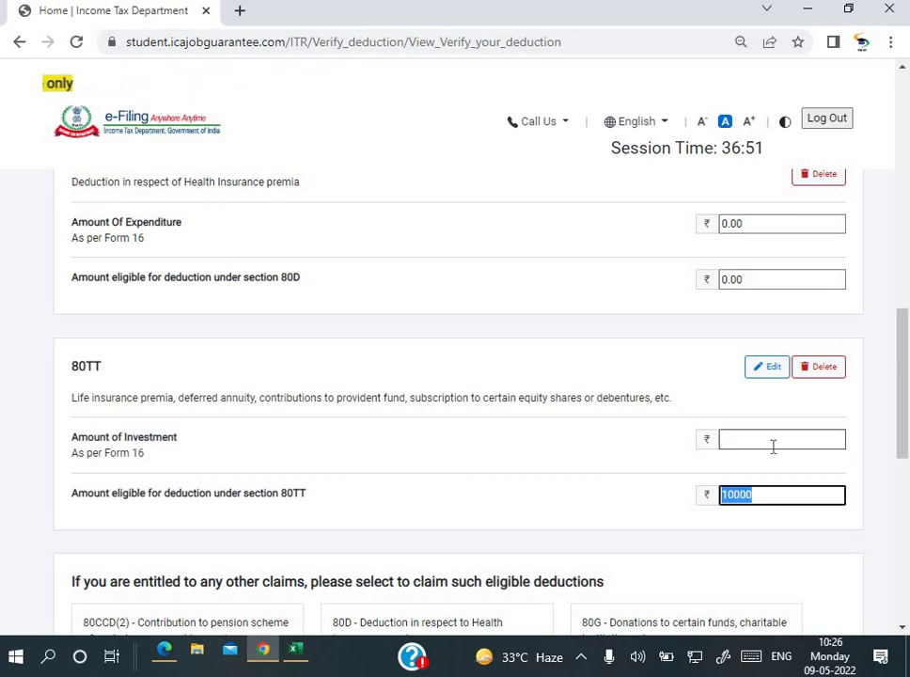
pyautogui.scroll(-5, 679, 489)
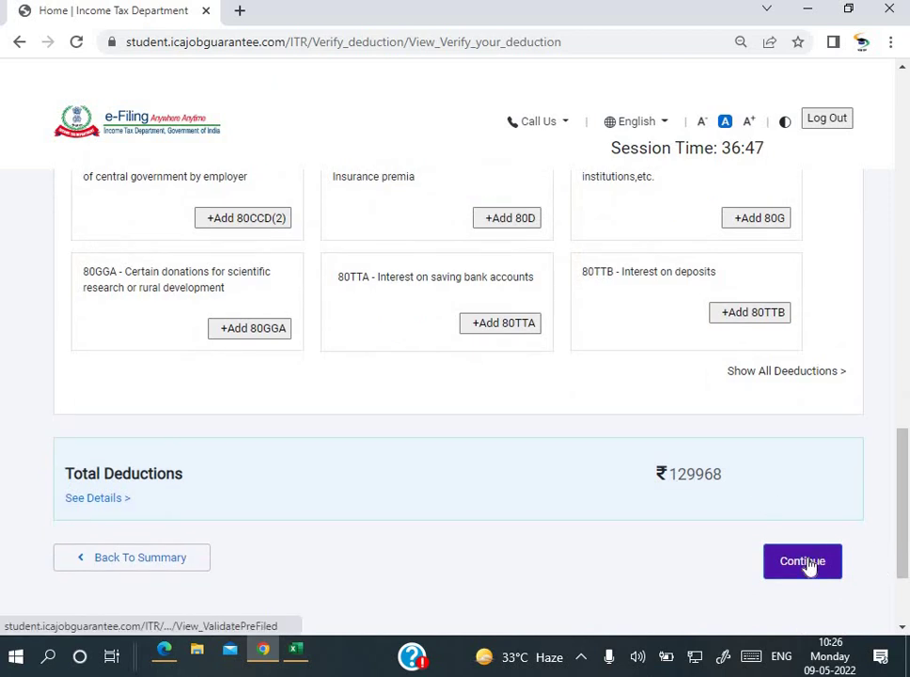
# Step: Save the deductions and acknowledge the success and pre-filled return alerts
pyautogui.click(808, 564)
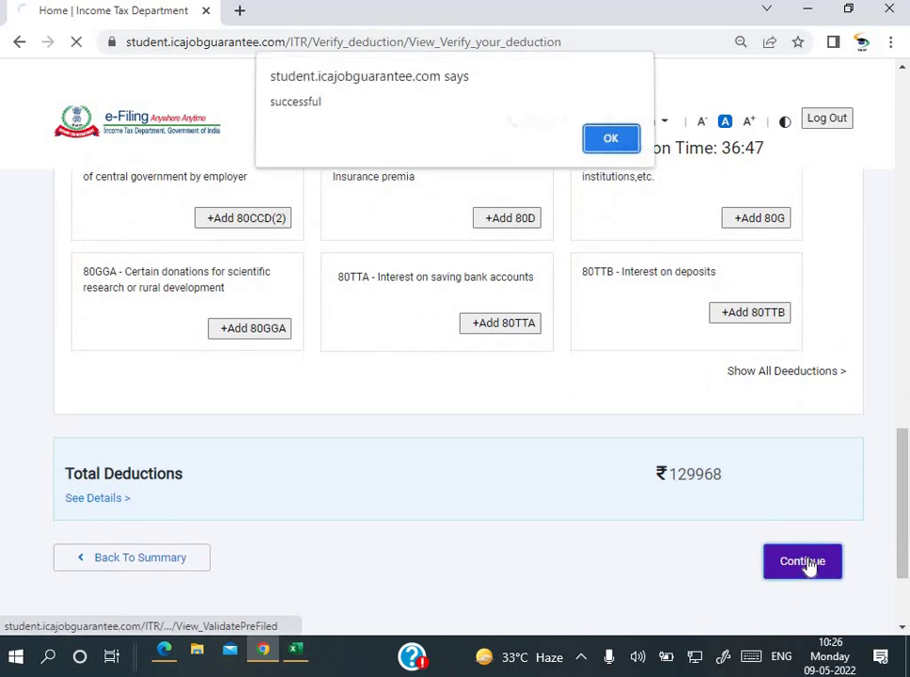
pyautogui.click(606, 151)
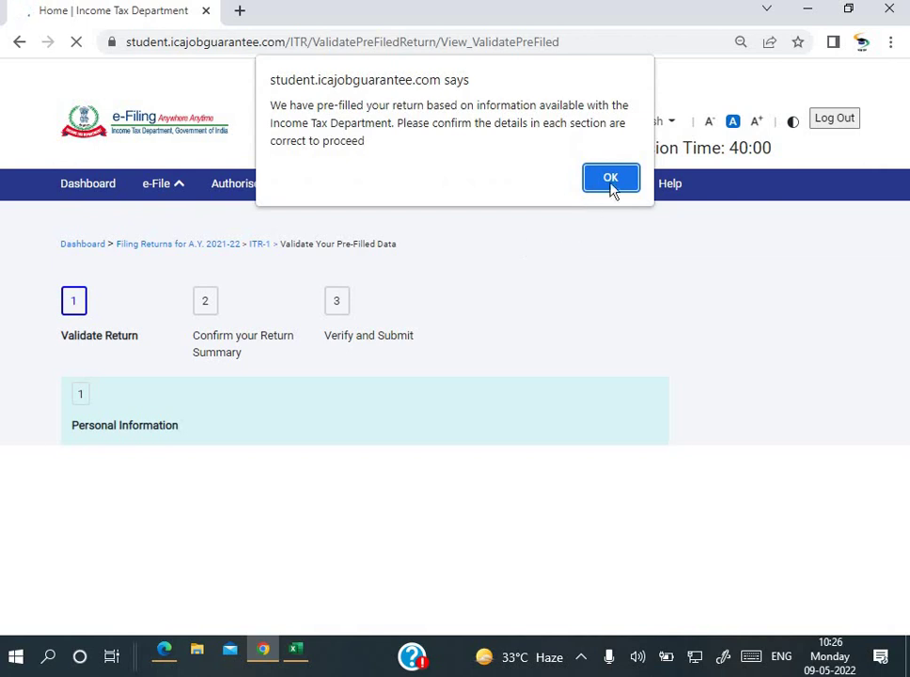
pyautogui.click(611, 179)
# Step: Confirm the ₹0 taxes paid details and acknowledge both follow-up alerts
pyautogui.scroll(-3, 446, 357)
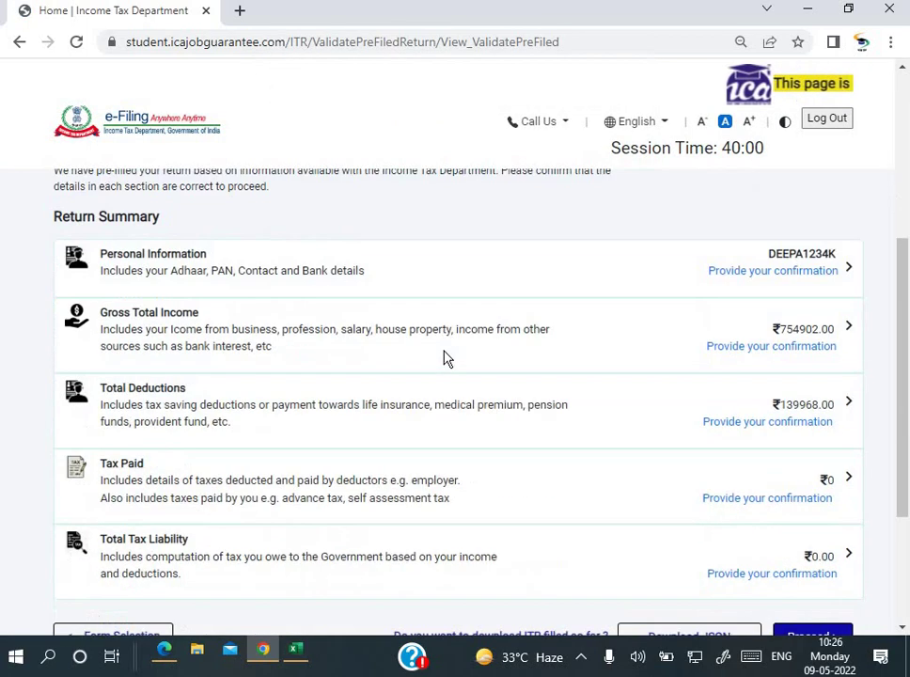
pyautogui.scroll(-3, 446, 358)
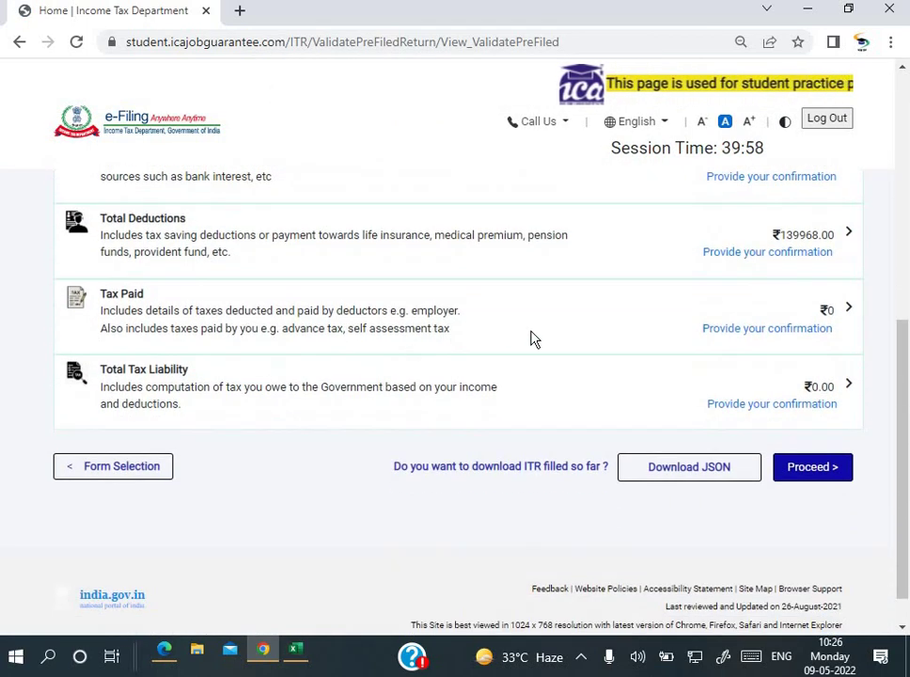
pyautogui.click(765, 331)
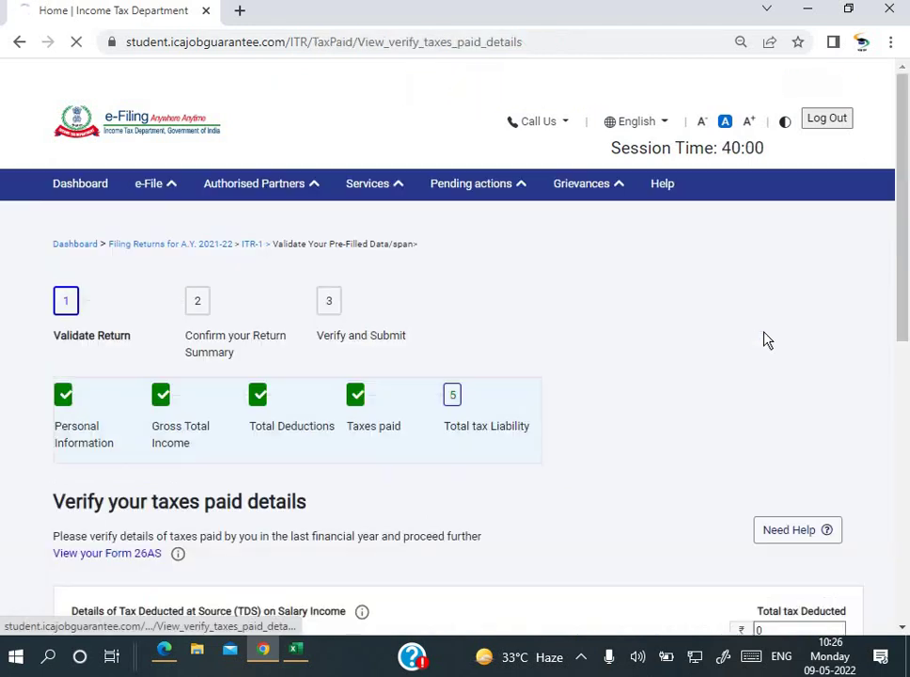
pyautogui.scroll(-5, 532, 406)
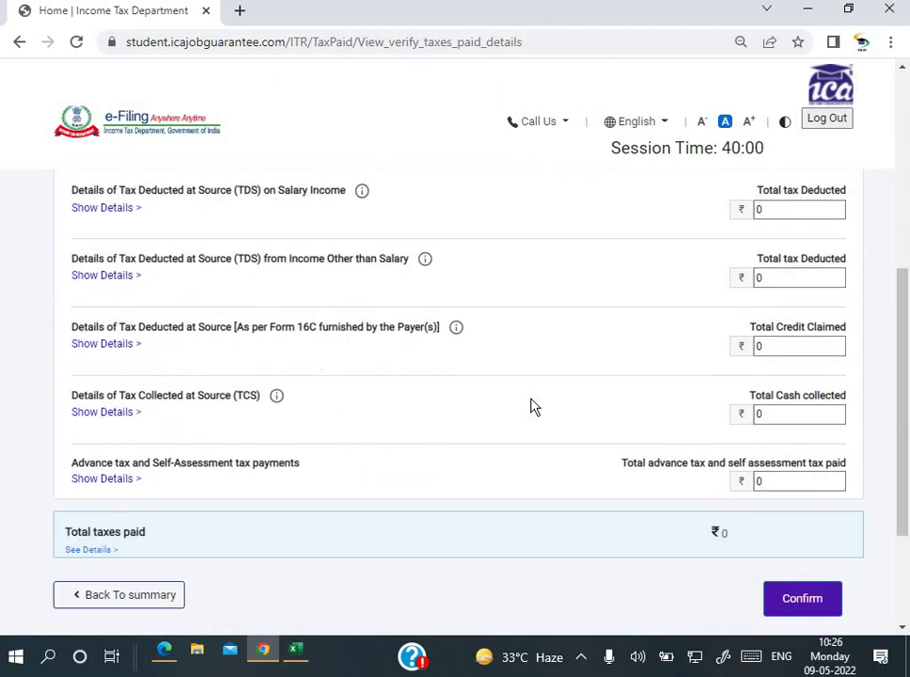
pyautogui.scroll(-1, 532, 406)
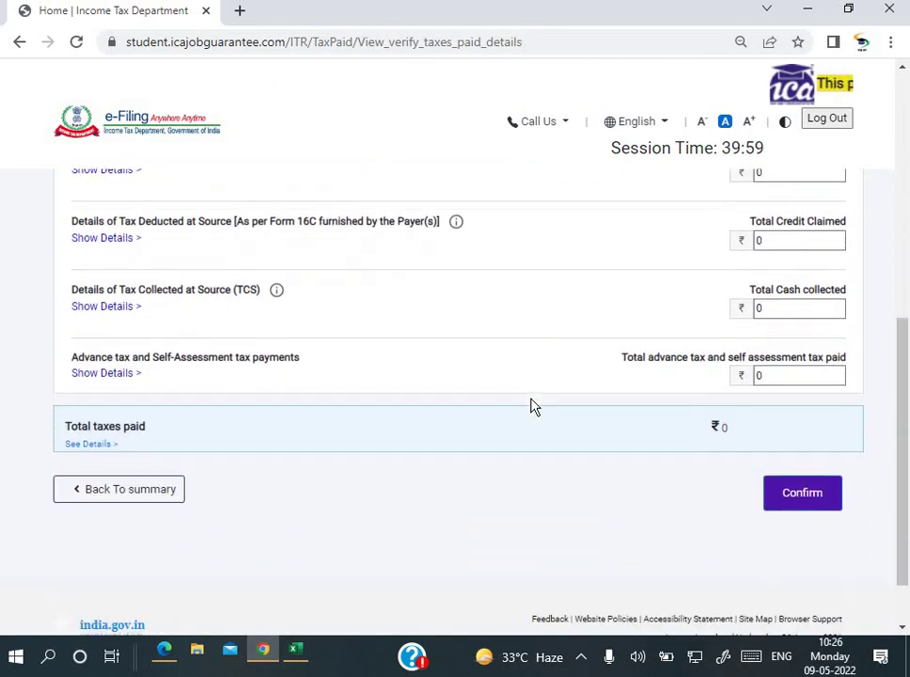
pyautogui.click(788, 500)
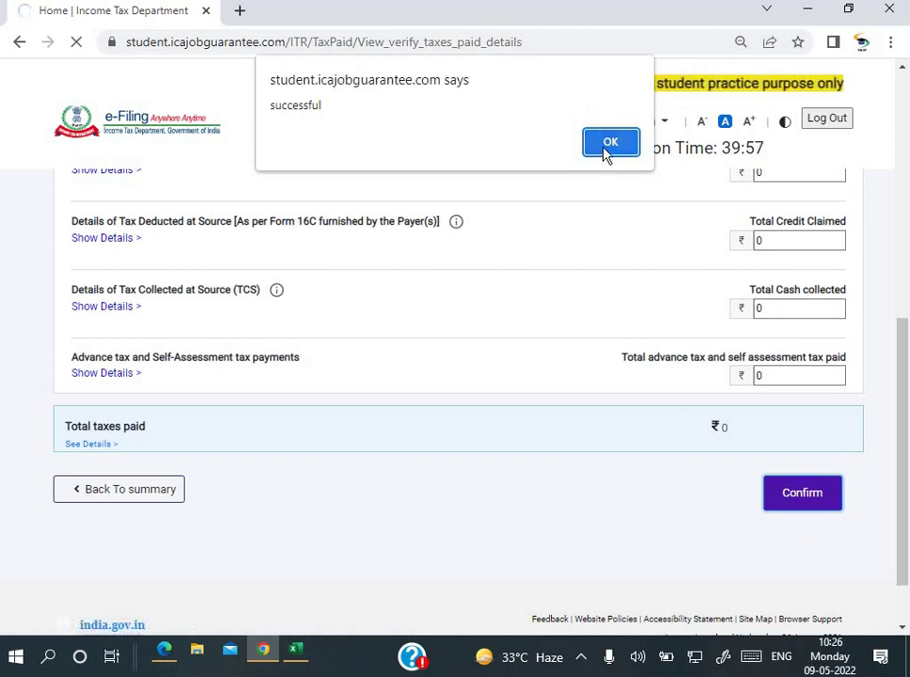
pyautogui.click(607, 150)
pyautogui.click(606, 179)
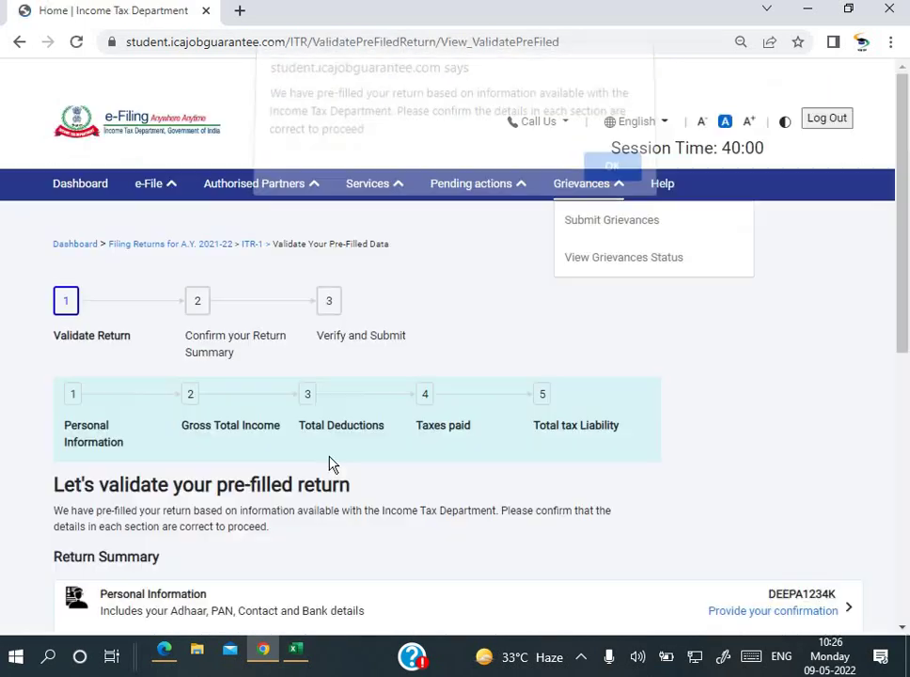
# Step: Scroll through the DT_Set 2 question paper's case figures, then return to the website
pyautogui.click(166, 653)
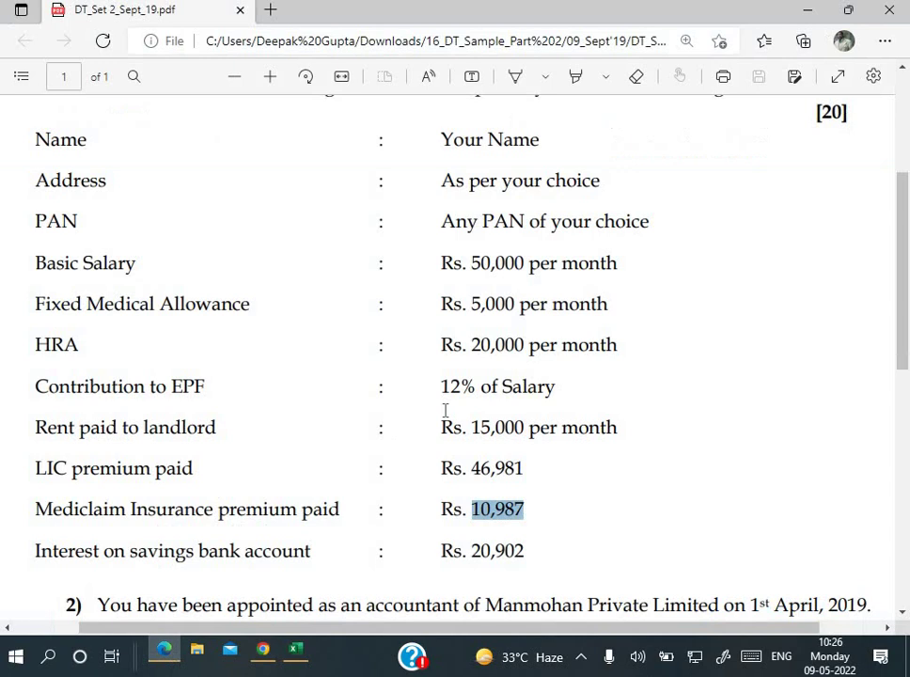
pyautogui.scroll(-1, 449, 409)
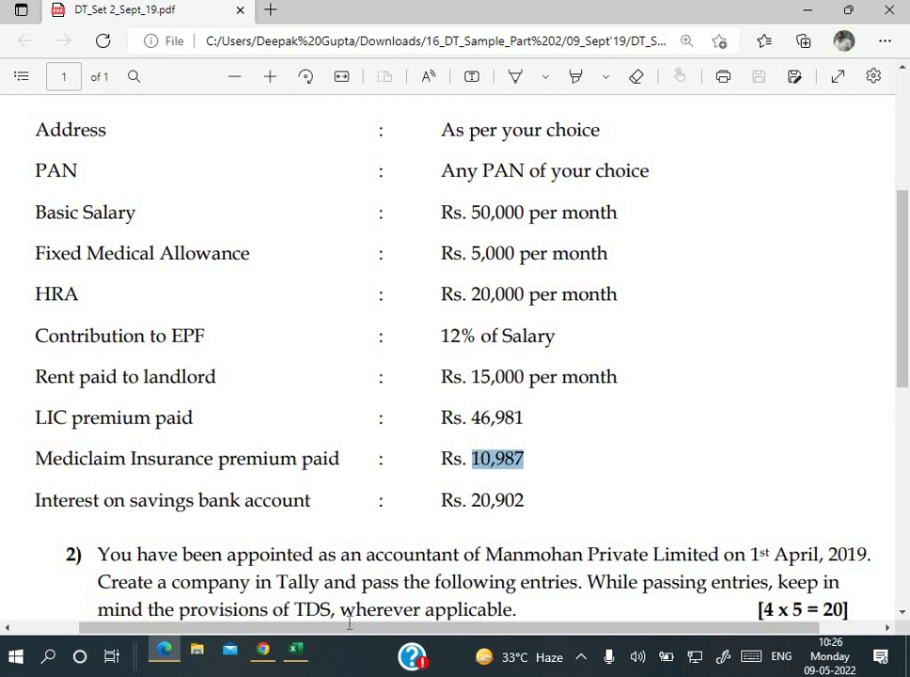
pyautogui.click(263, 650)
# Step: Open Total Tax Liability's confirmation and review total income 614934 and tax and cess 38986
pyautogui.scroll(-5, 550, 422)
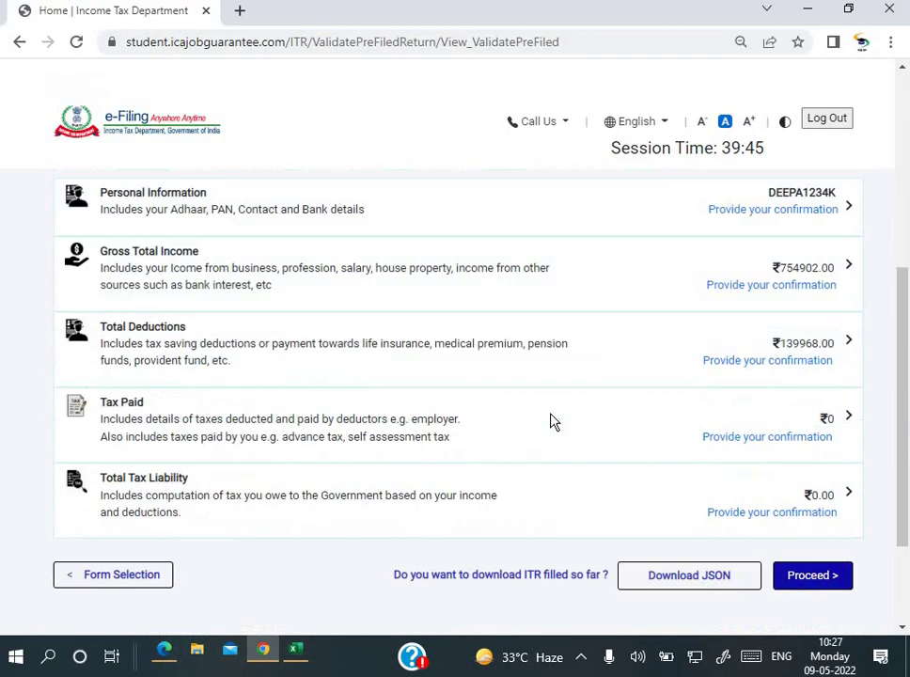
pyautogui.scroll(-2, 550, 422)
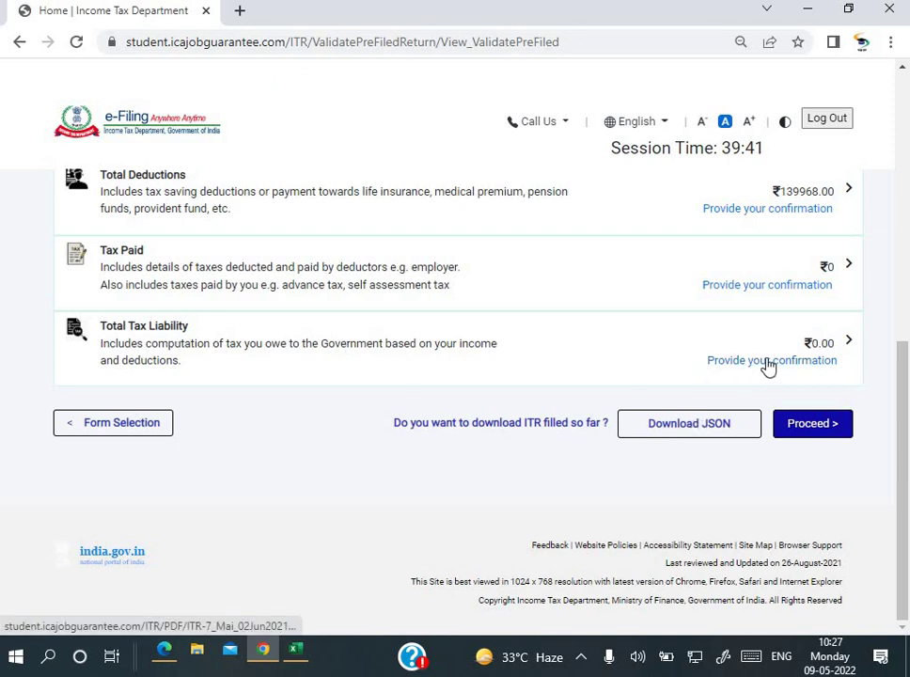
pyautogui.click(767, 365)
pyautogui.scroll(-4, 701, 387)
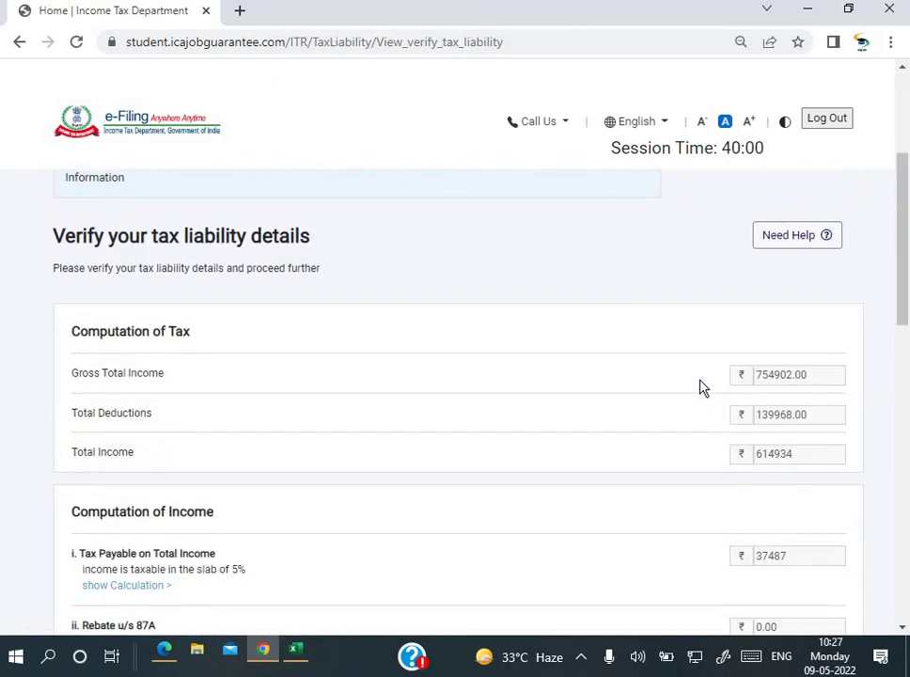
pyautogui.scroll(-1, 700, 387)
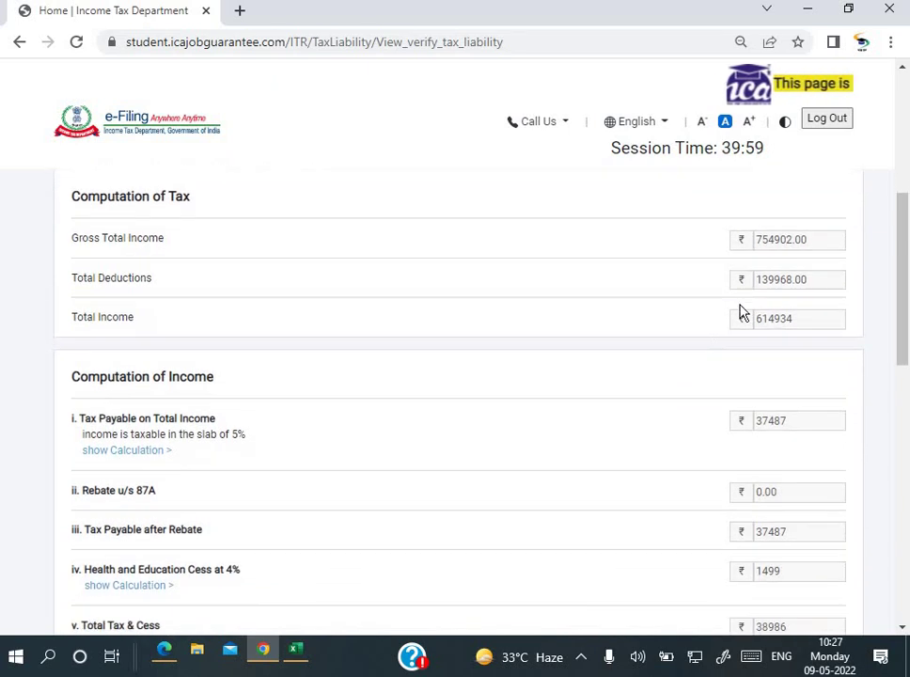
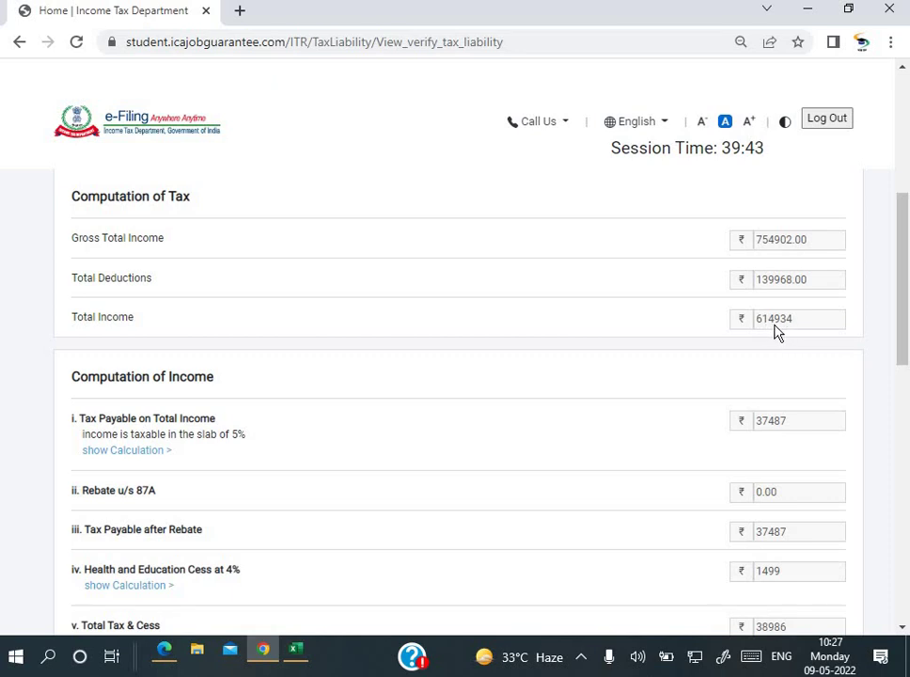
# Step: Review the tax liability page and check the interest amounts under sections 234B and 234C
pyautogui.scroll(-1, 788, 334)
pyautogui.scroll(-1, 788, 310)
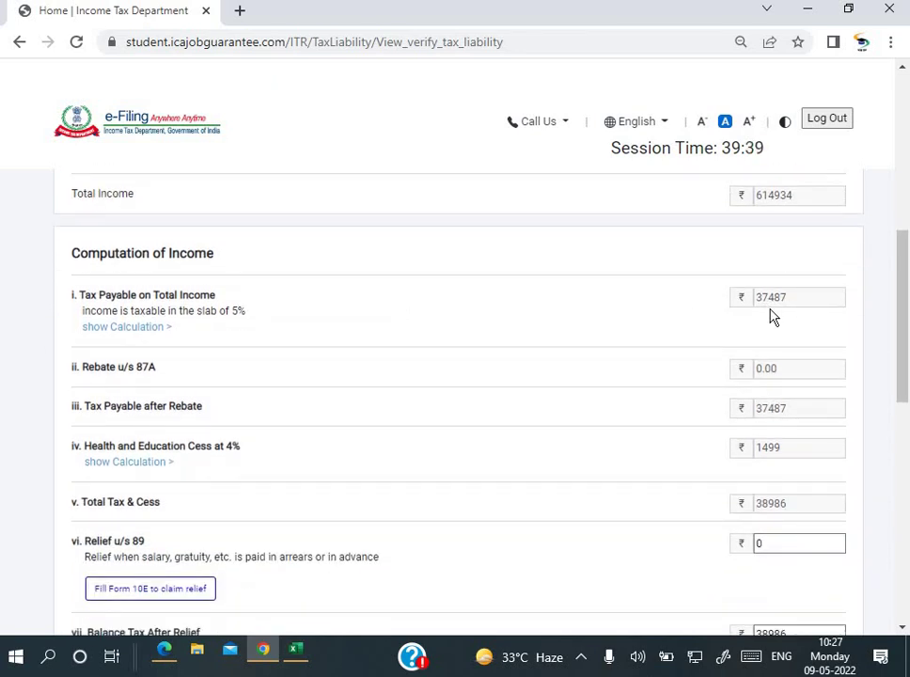
pyautogui.scroll(-1, 788, 318)
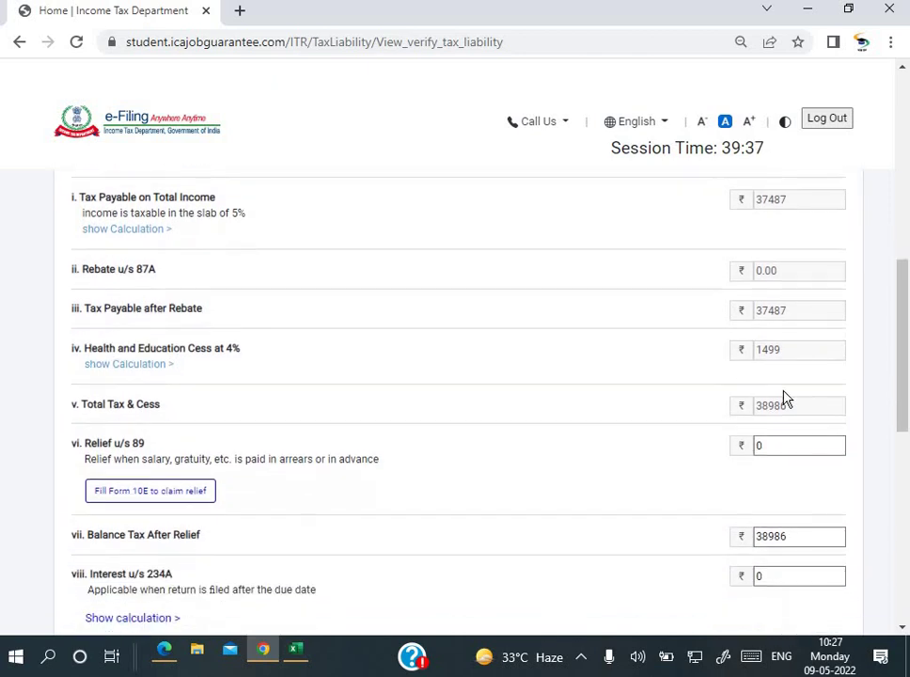
pyautogui.scroll(-1, 769, 449)
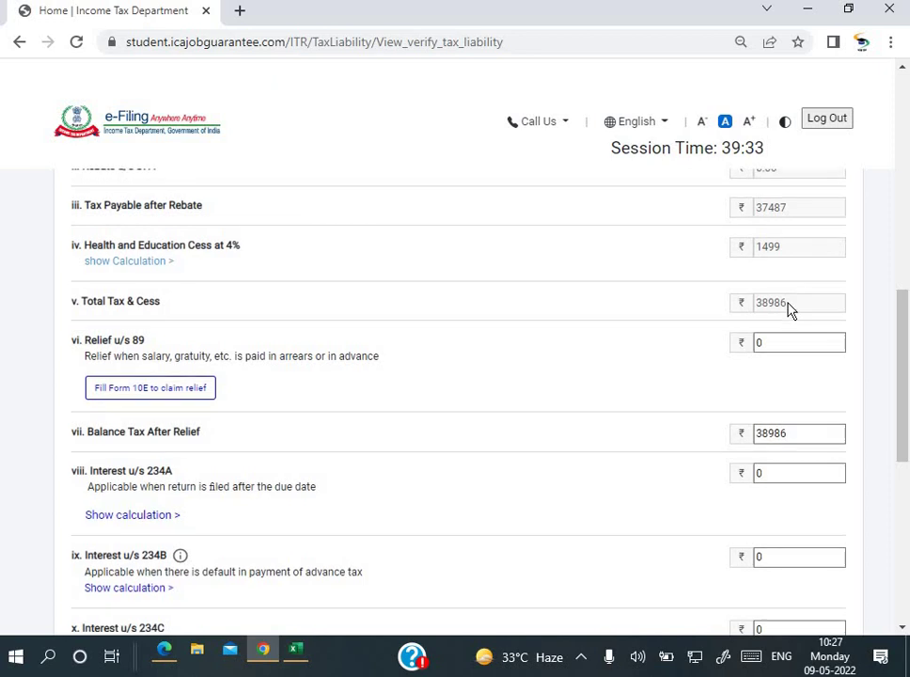
pyautogui.scroll(1, 788, 311)
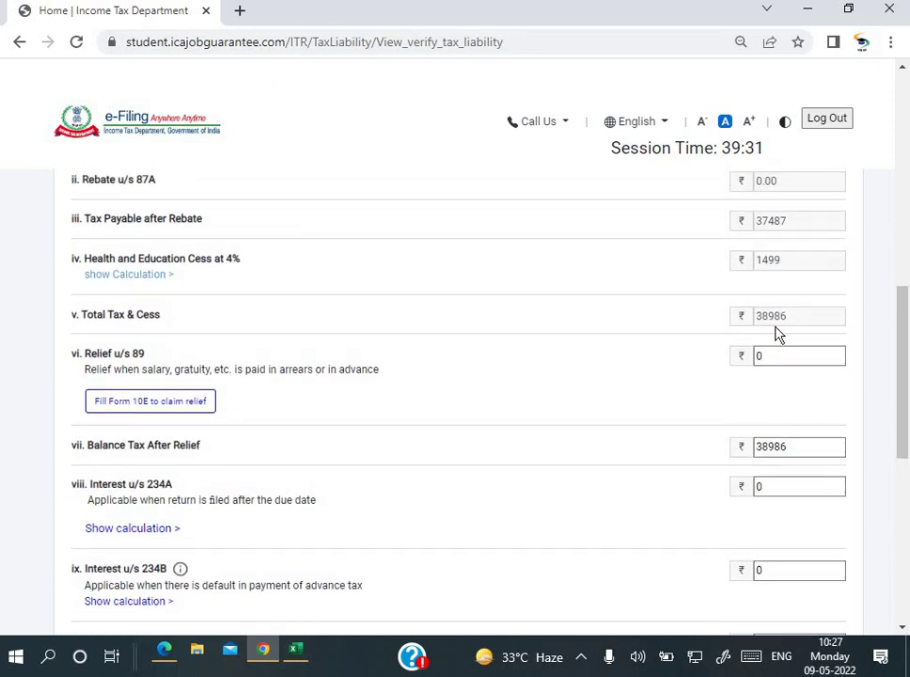
pyautogui.scroll(-1, 785, 334)
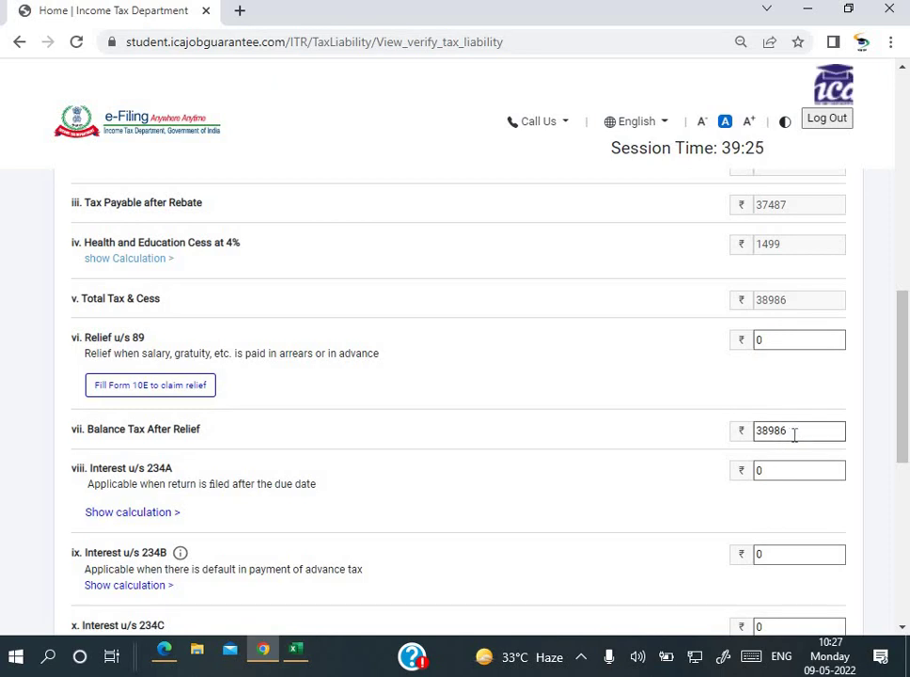
pyautogui.scroll(-4, 795, 435)
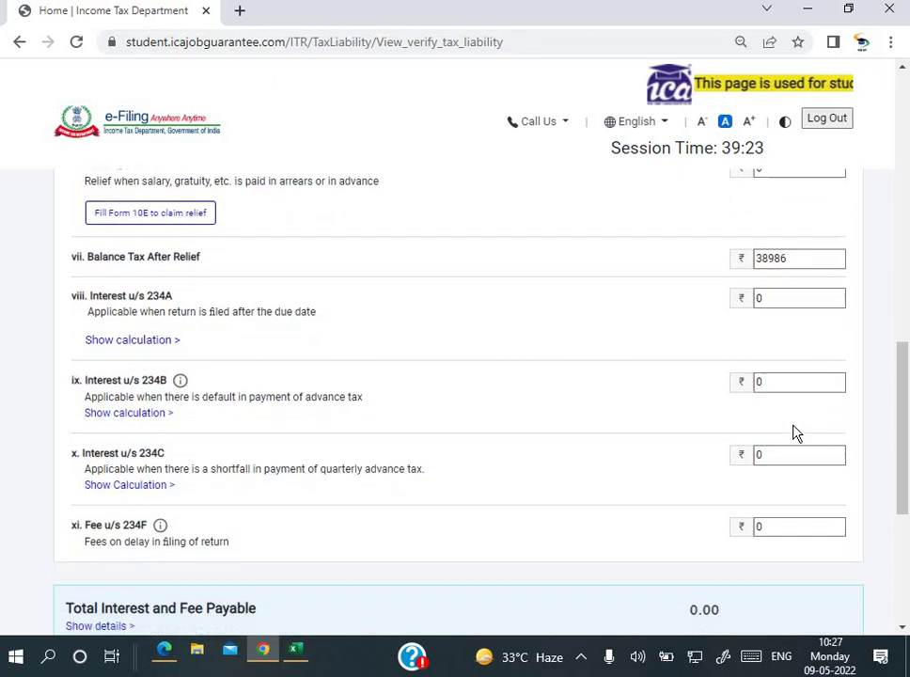
pyautogui.scroll(-8, 795, 433)
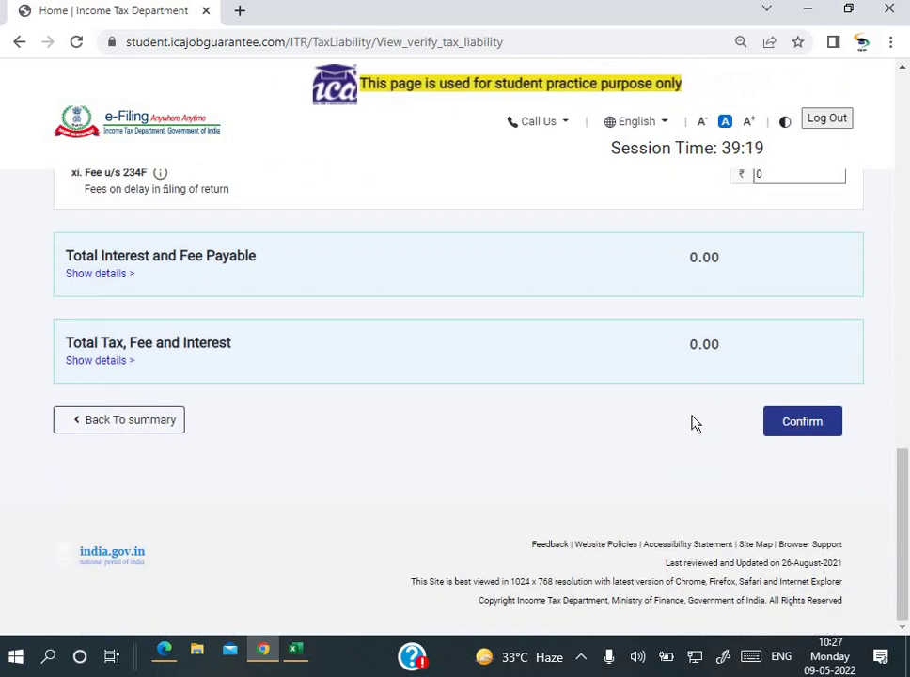
pyautogui.scroll(7, 693, 423)
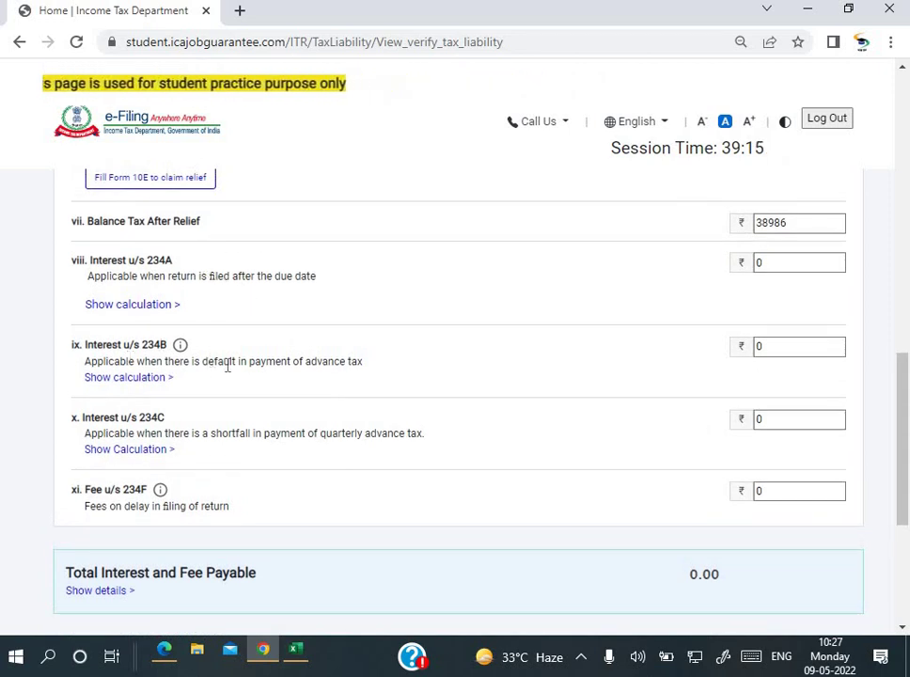
pyautogui.scroll(-1, 473, 382)
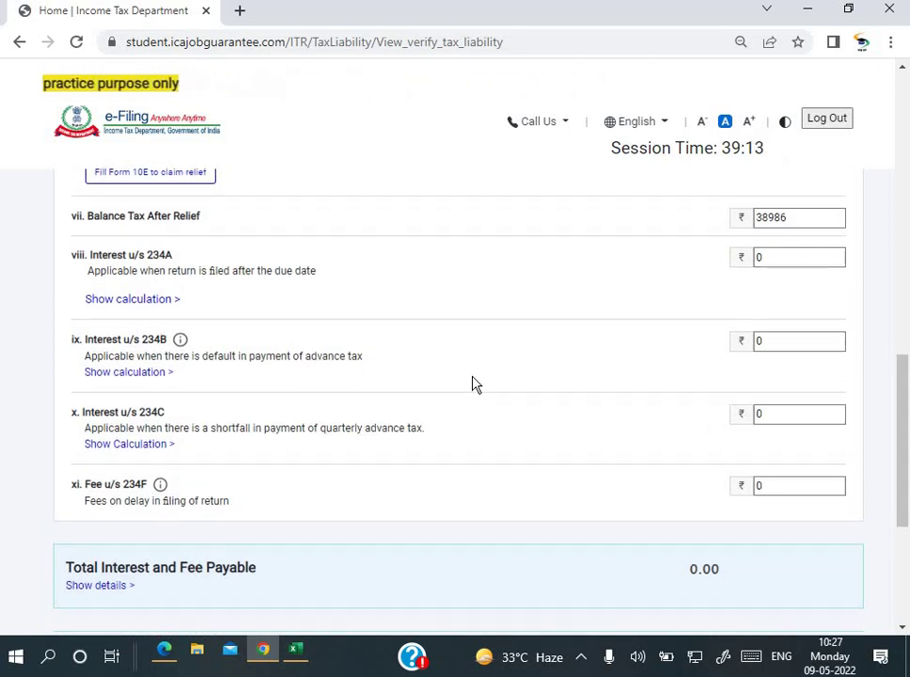
pyautogui.scroll(-1, 473, 382)
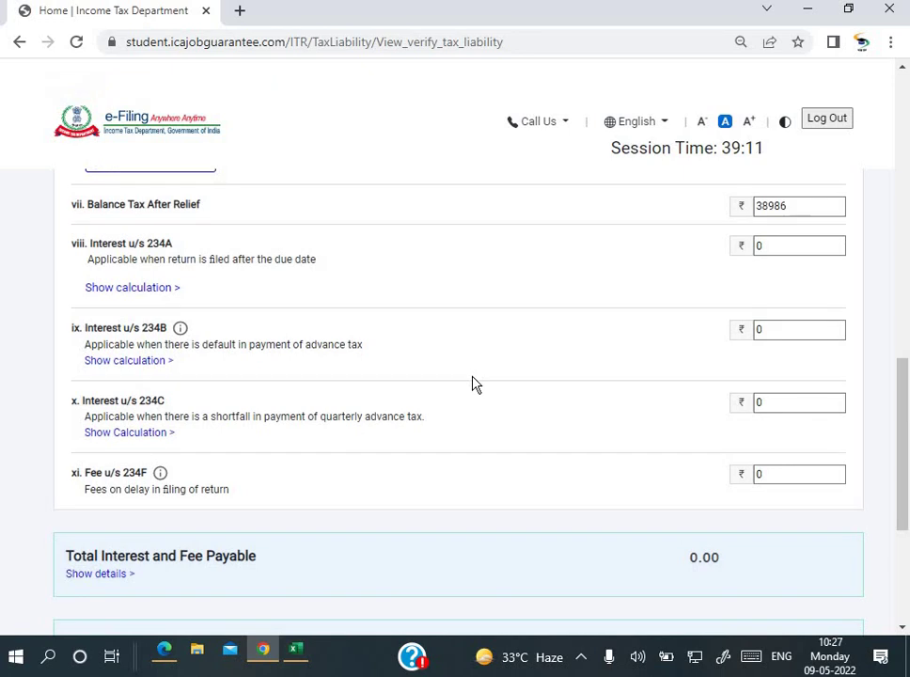
pyautogui.scroll(-1, 475, 384)
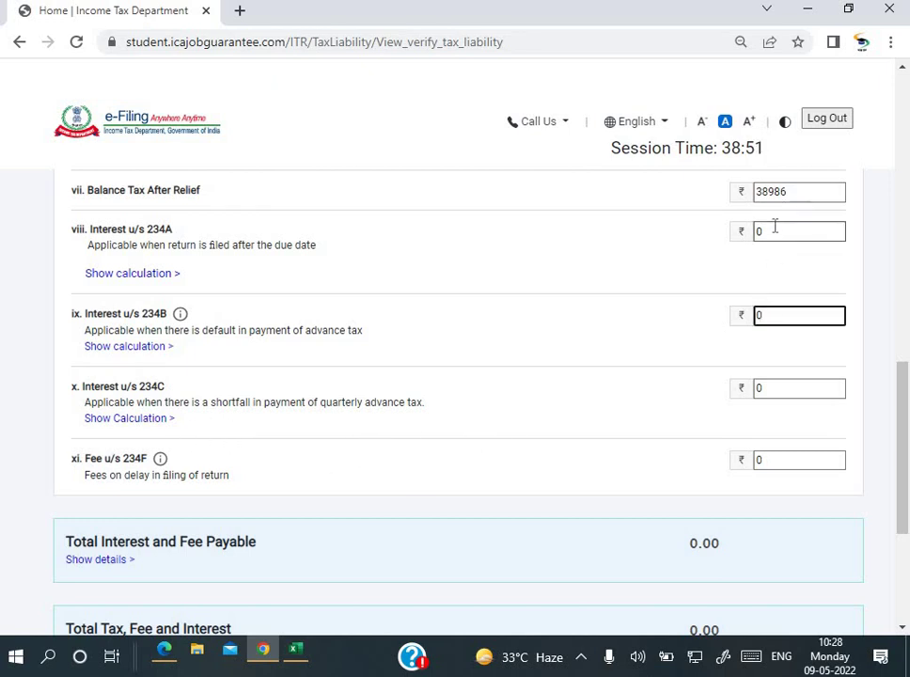
pyautogui.click(758, 315)
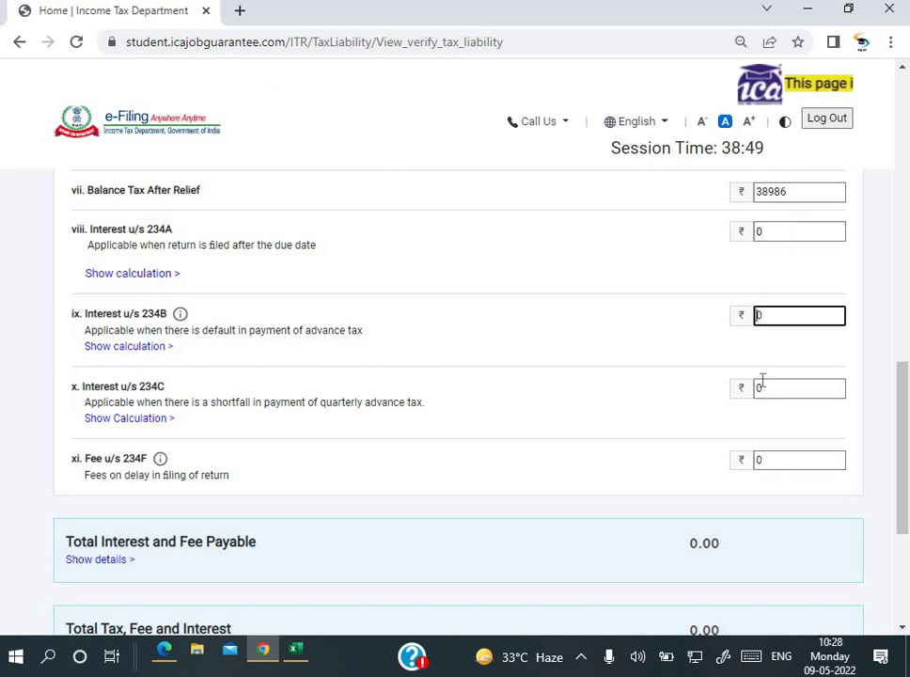
pyautogui.click(762, 381)
# Step: Check the 234F late filing fee and confirm the tax liability computation
pyautogui.scroll(-1, 763, 384)
pyautogui.scroll(-2, 764, 384)
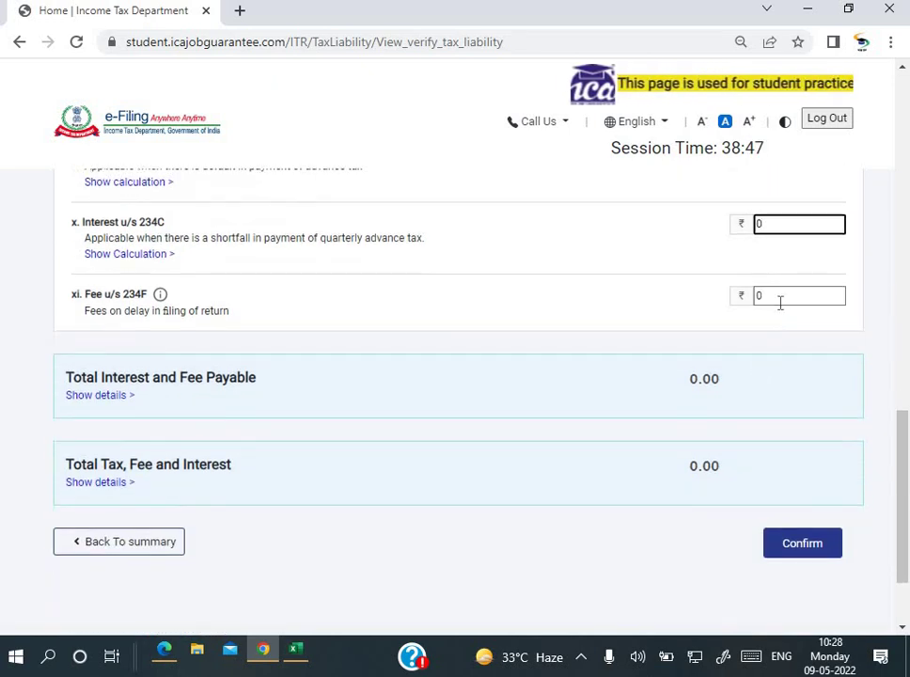
pyautogui.click(781, 299)
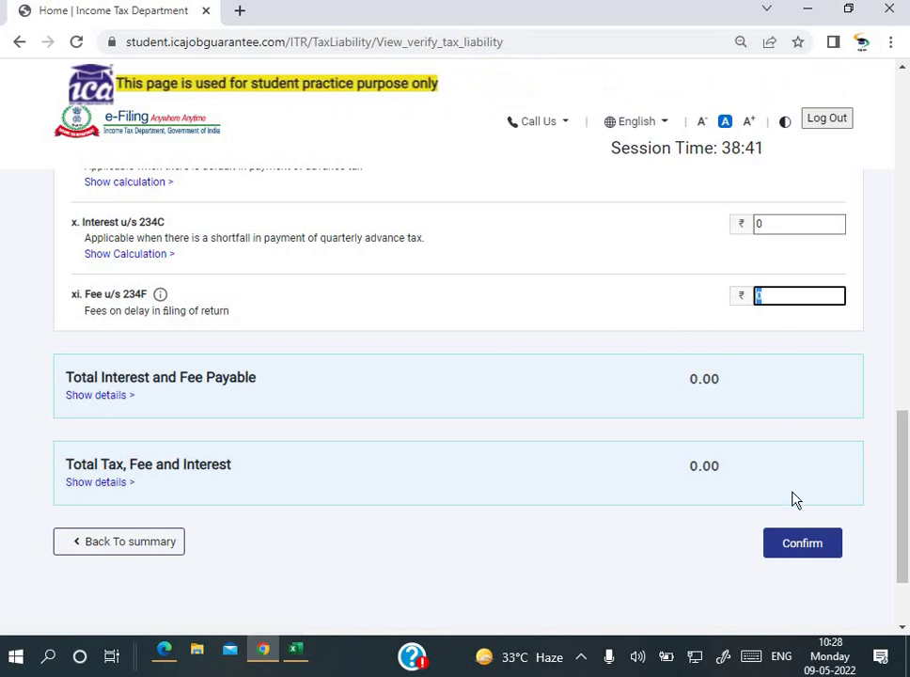
pyautogui.click(798, 558)
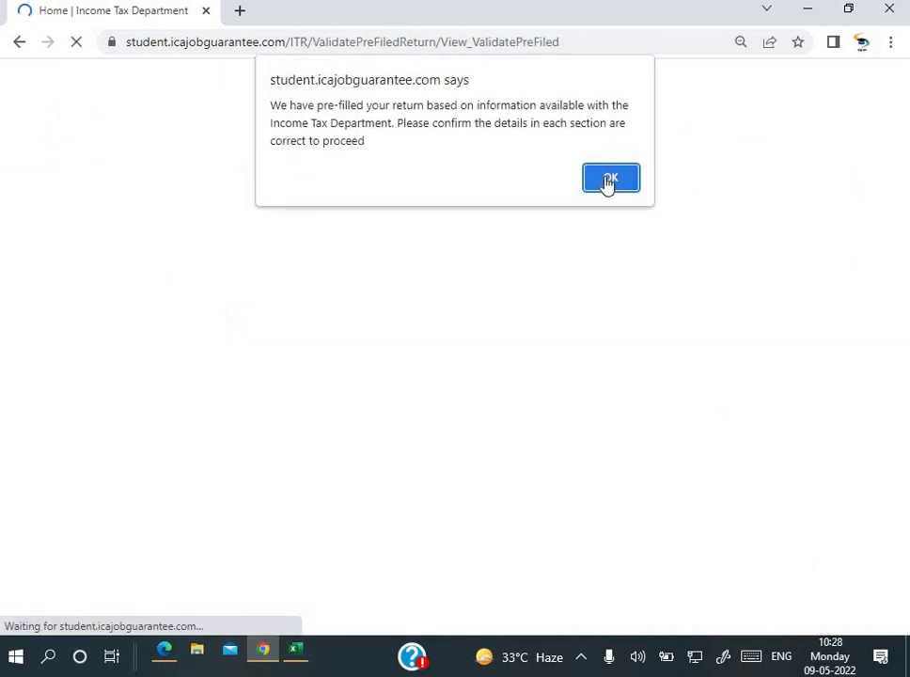
# Step: Dismiss the pre-filled return alert and scroll to the summary showing ₹754902.00 gross income and ₹139968.00 deductions
pyautogui.click(611, 179)
pyautogui.scroll(-3, 630, 451)
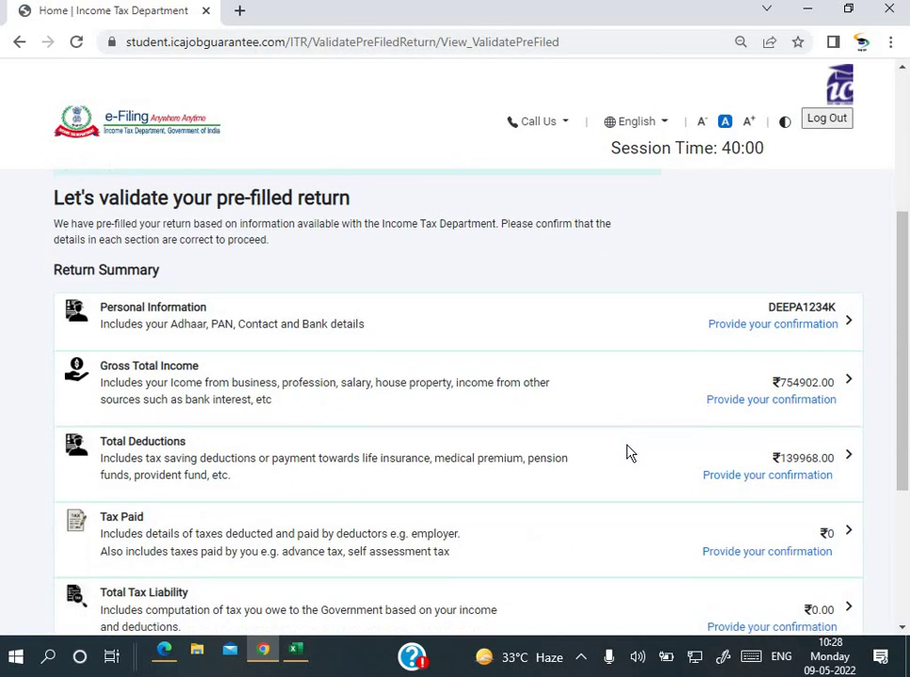
pyautogui.scroll(-3, 630, 451)
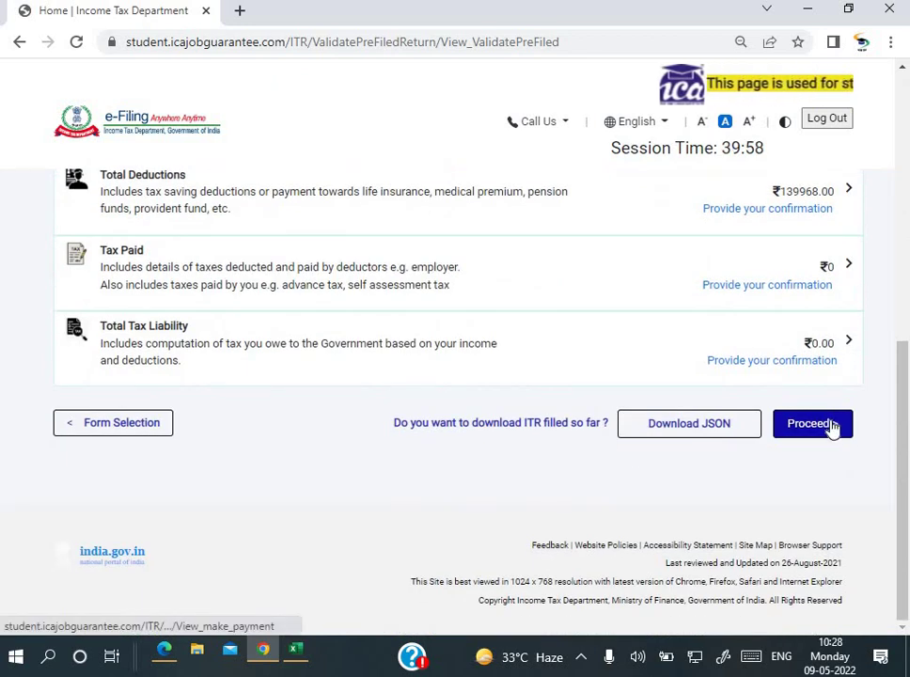
# Step: Download the return as JSON, skim ITR-7_Mai_02Jun2021.txt, and return to the Income Tax Department tab
pyautogui.click(664, 435)
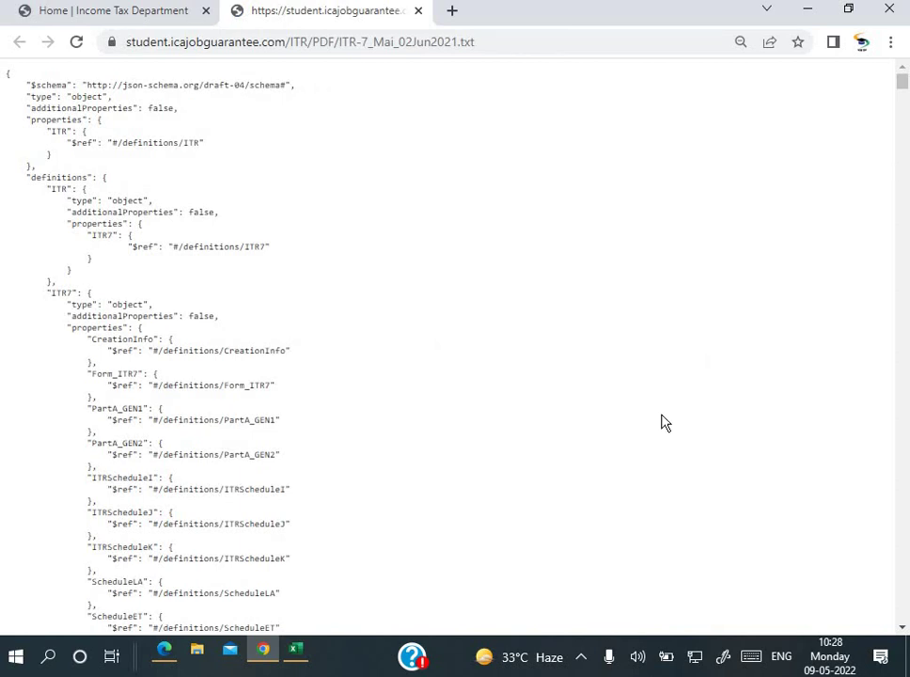
pyautogui.scroll(-15, 661, 423)
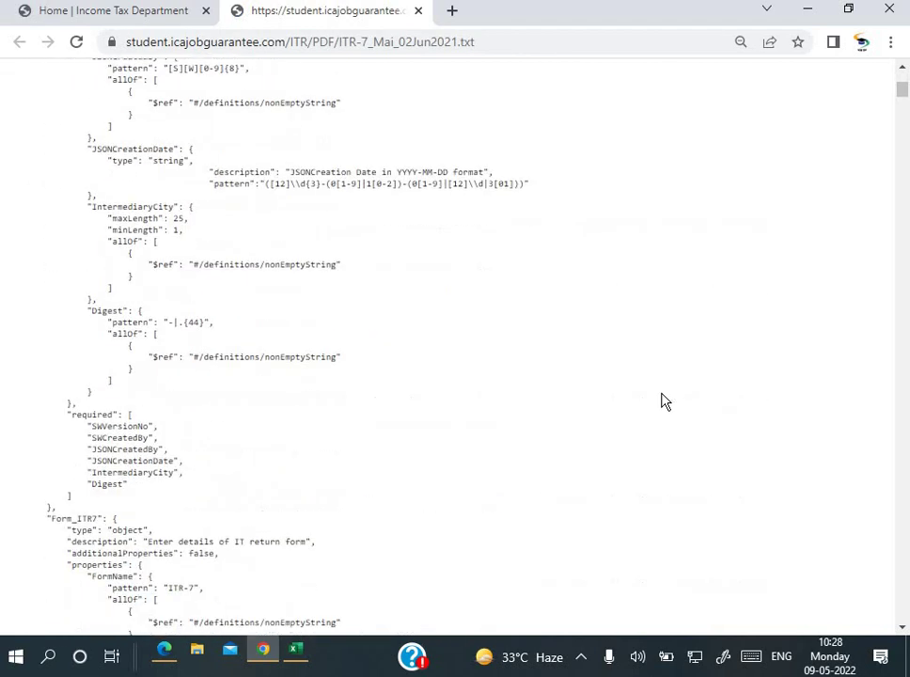
pyautogui.scroll(-5, 662, 400)
pyautogui.scroll(10, 463, 224)
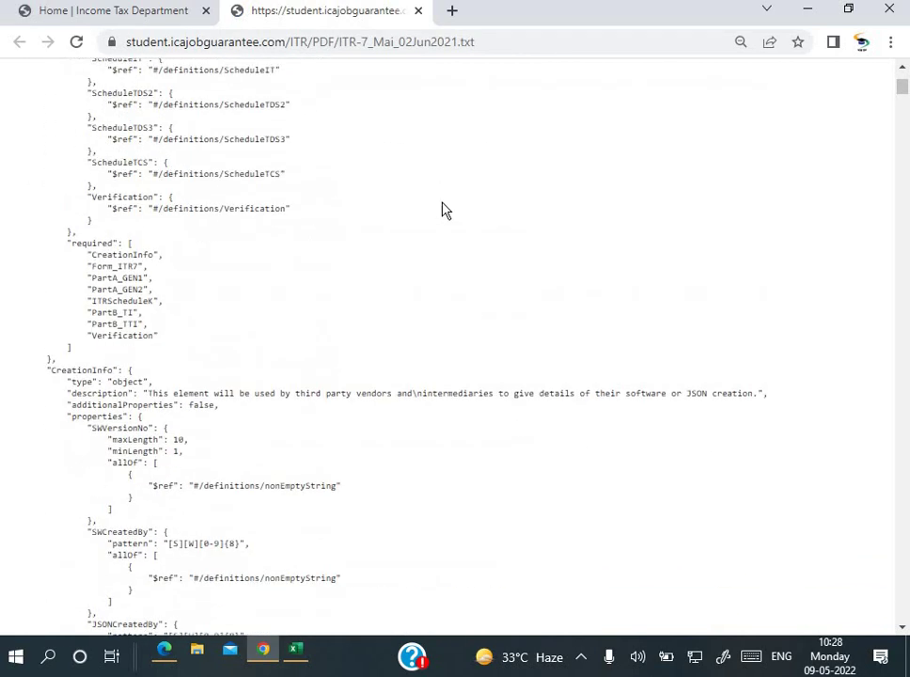
pyautogui.click(151, 16)
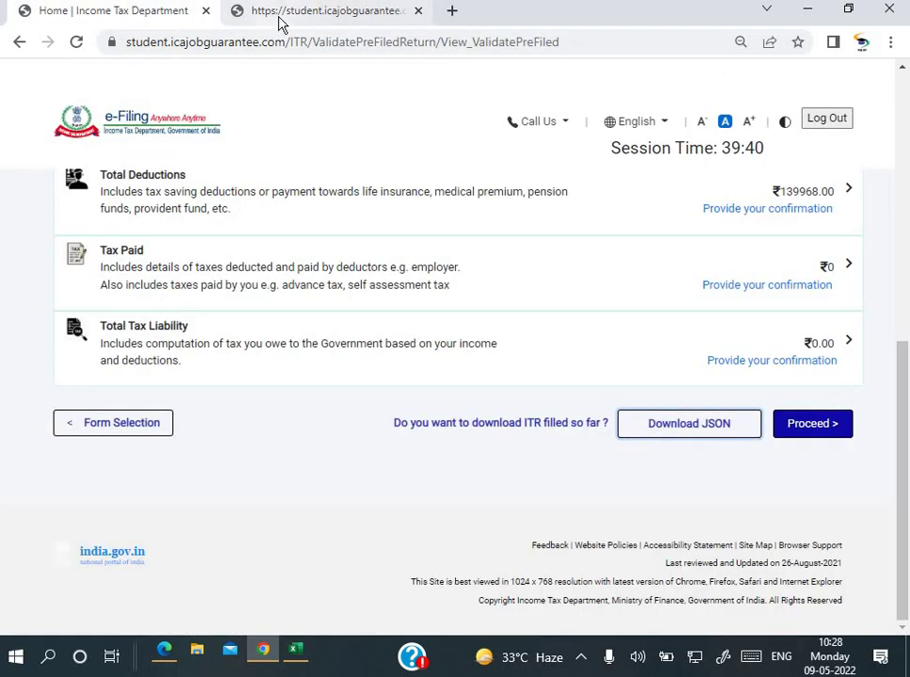
# Step: Proceed to the return summary showing ₹0 payable and ₹614934 taxable income
pyautogui.click(811, 425)
pyautogui.scroll(-2, 583, 384)
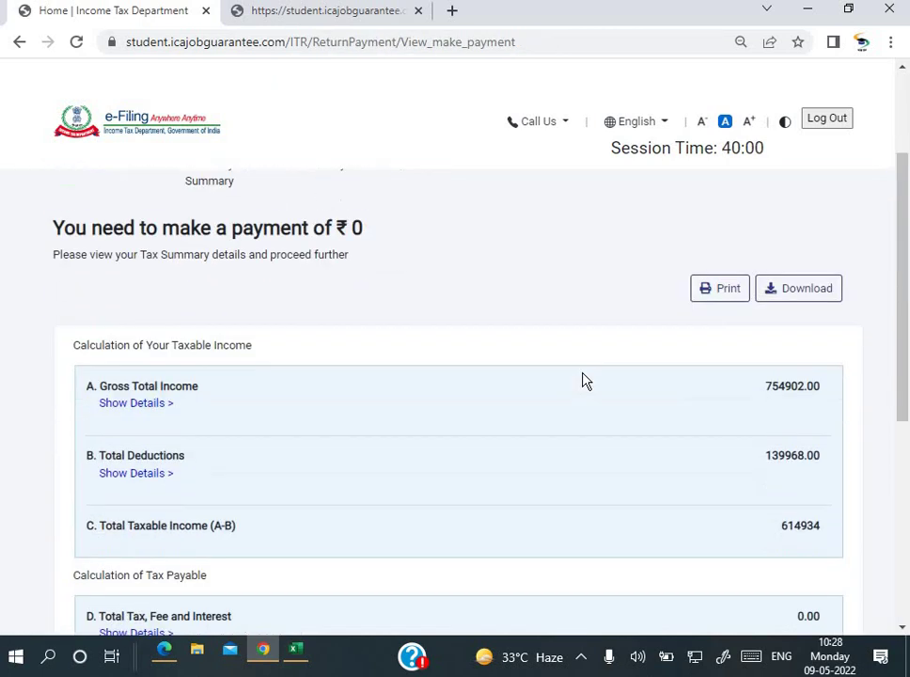
pyautogui.scroll(-1, 583, 381)
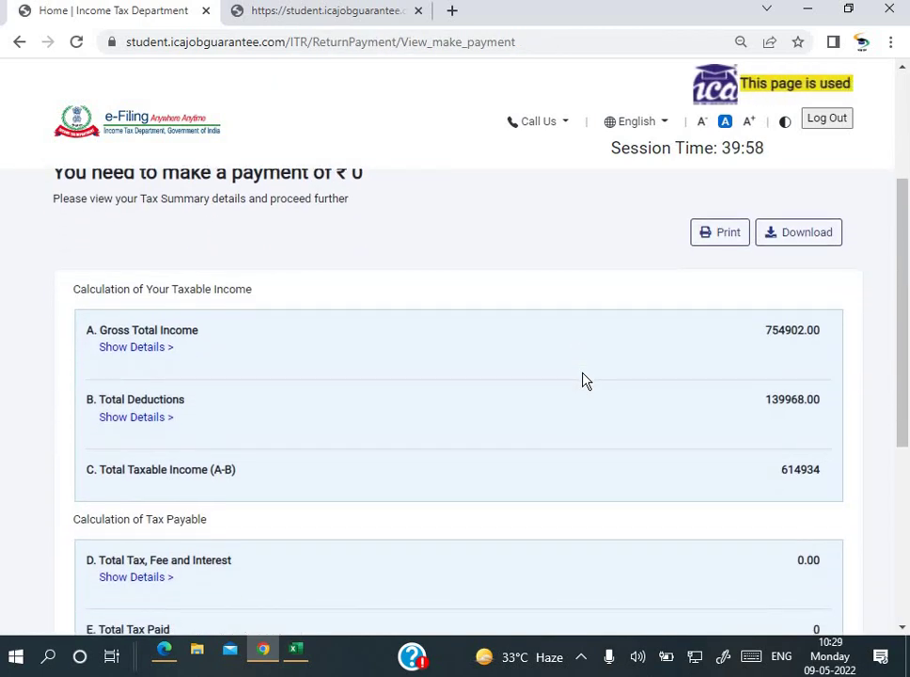
pyautogui.click(582, 378)
pyautogui.scroll(2, 735, 306)
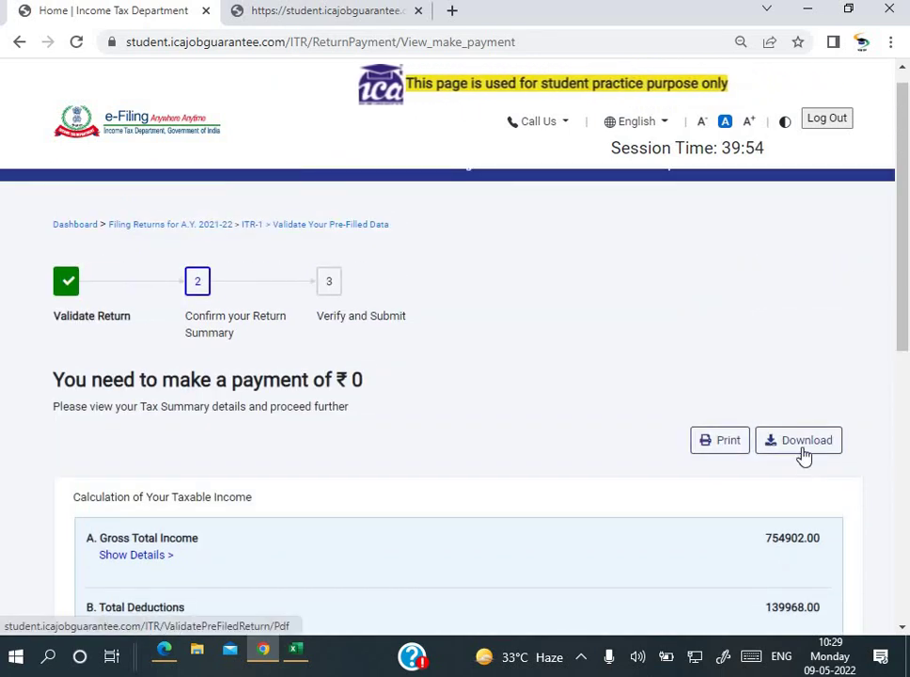
# Step: Download the tax summary as ITR1_Filing.pdf and open its download options
pyautogui.click(803, 453)
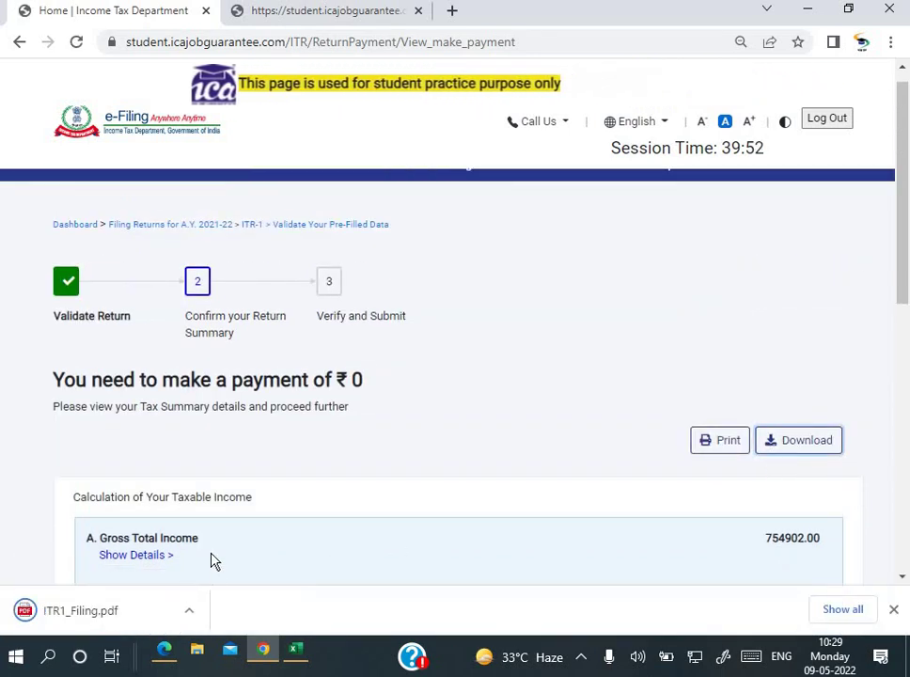
pyautogui.scroll(-3, 213, 560)
pyautogui.click(189, 612)
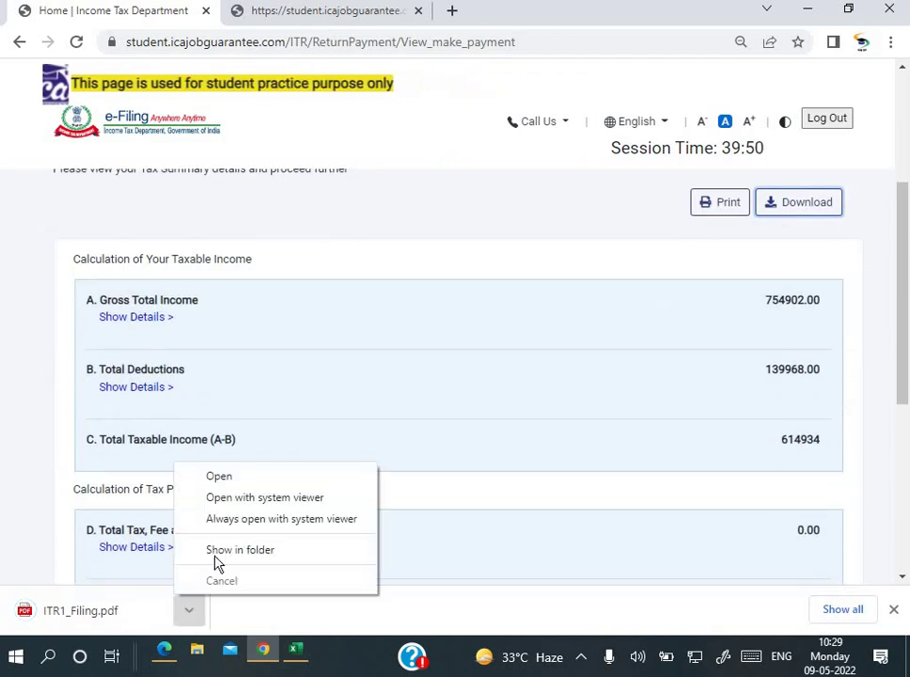
pyautogui.click(224, 481)
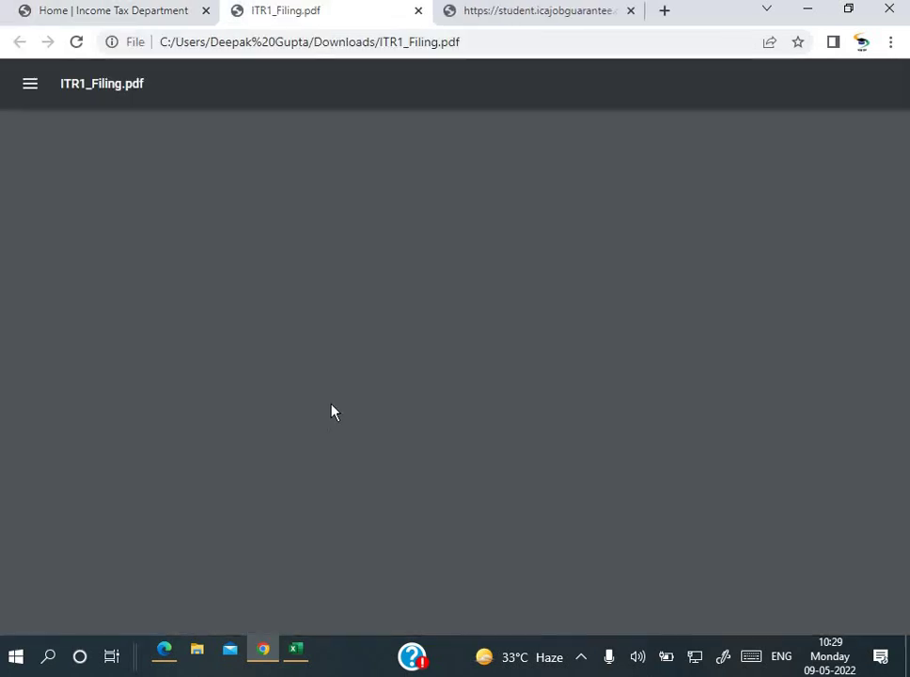
pyautogui.scroll(-2, 433, 407)
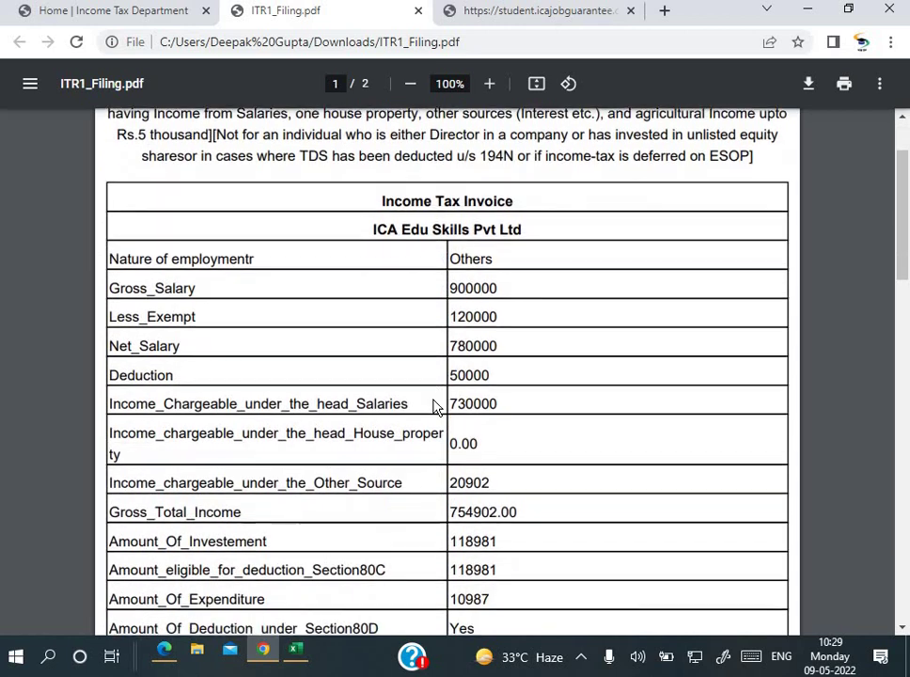
pyautogui.scroll(-3, 433, 406)
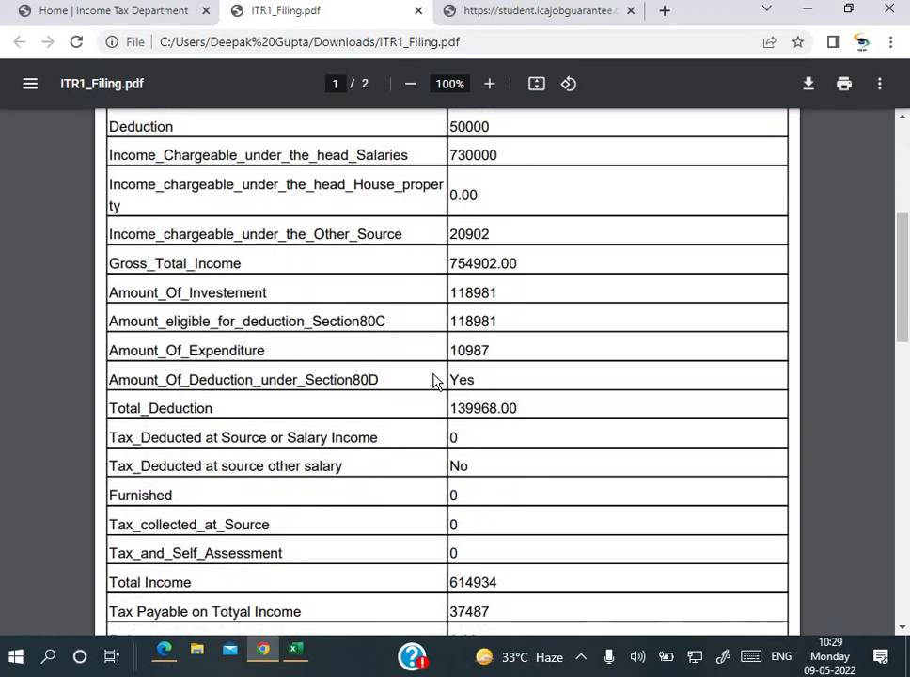
pyautogui.scroll(-7, 434, 379)
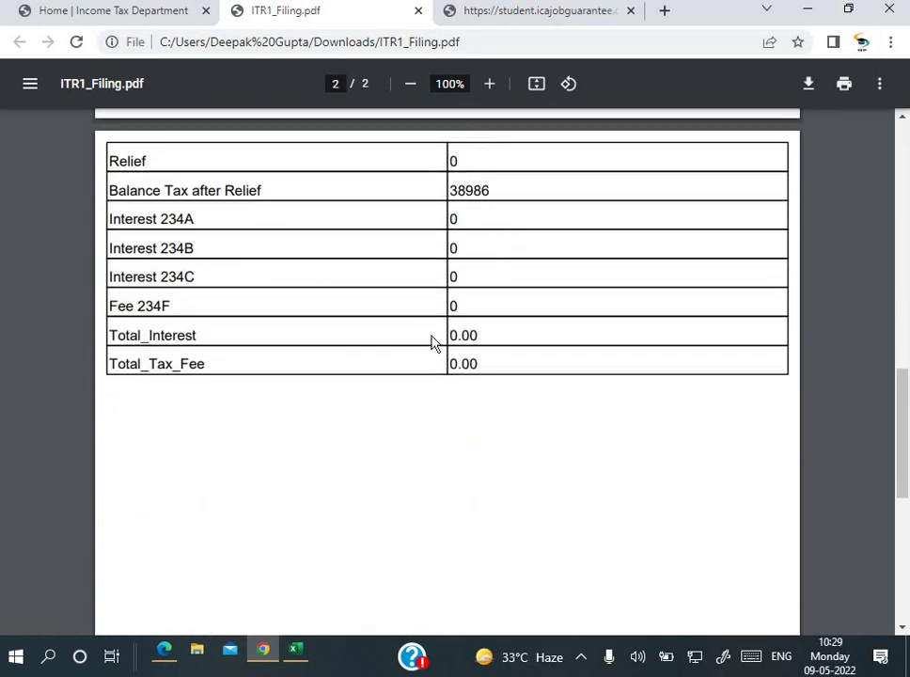
pyautogui.scroll(11, 432, 343)
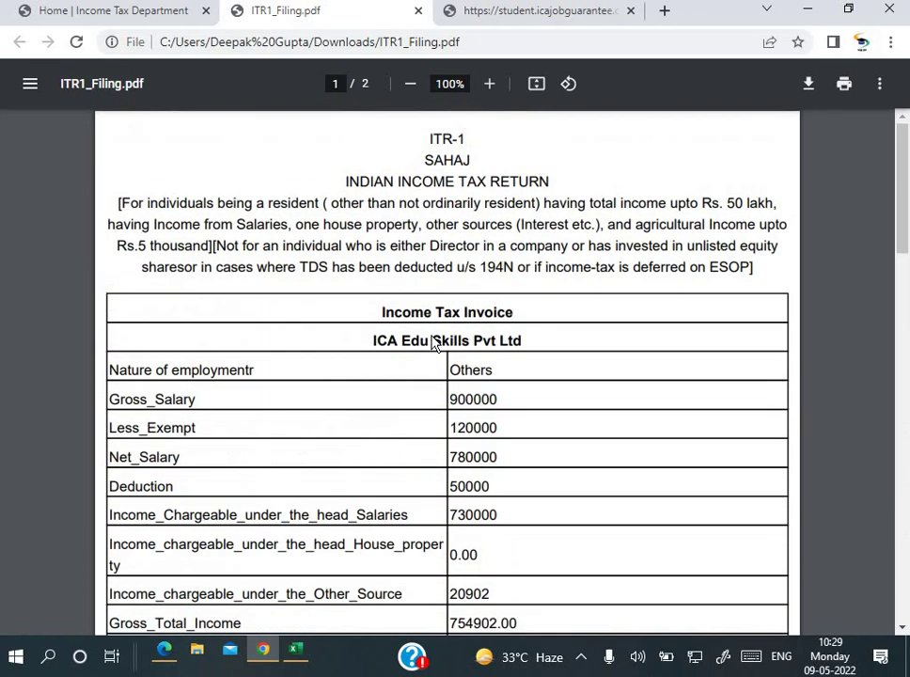
# Step: Close the filing PDF tab and open the return preview
pyautogui.click(418, 11)
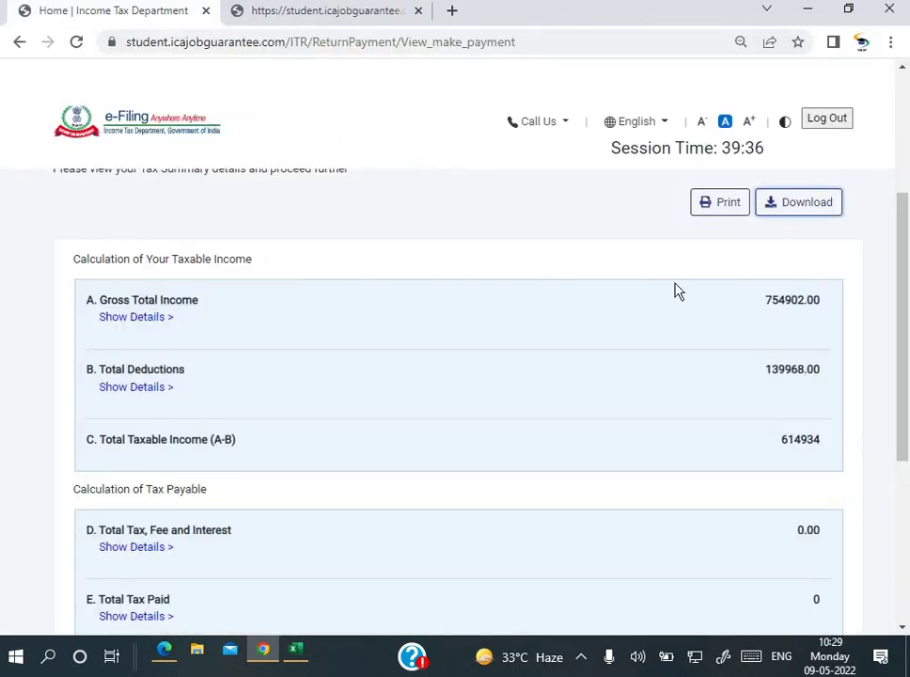
pyautogui.scroll(-5, 674, 280)
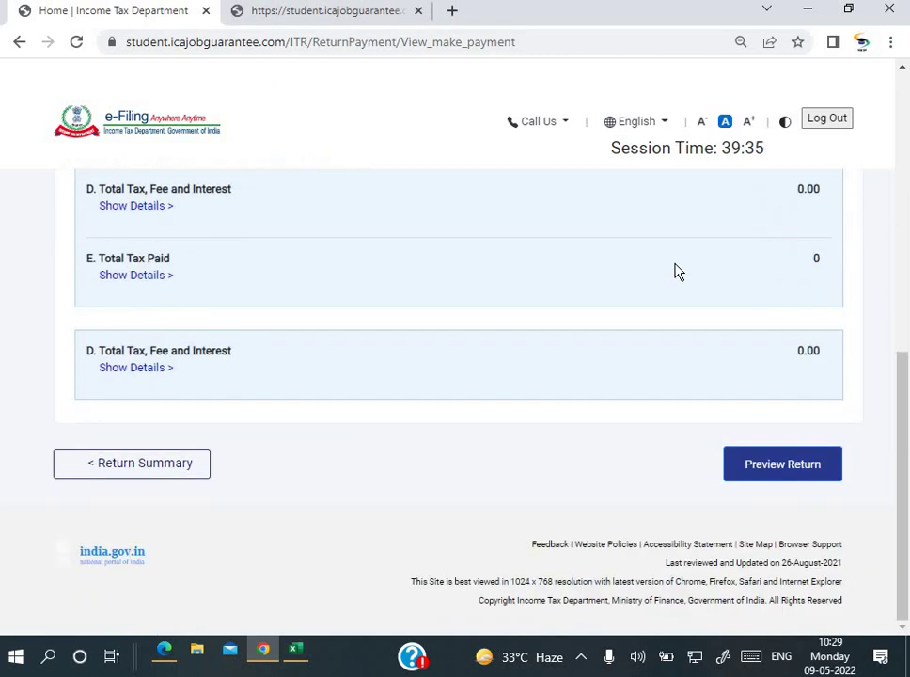
pyautogui.click(752, 463)
pyautogui.scroll(-3, 492, 414)
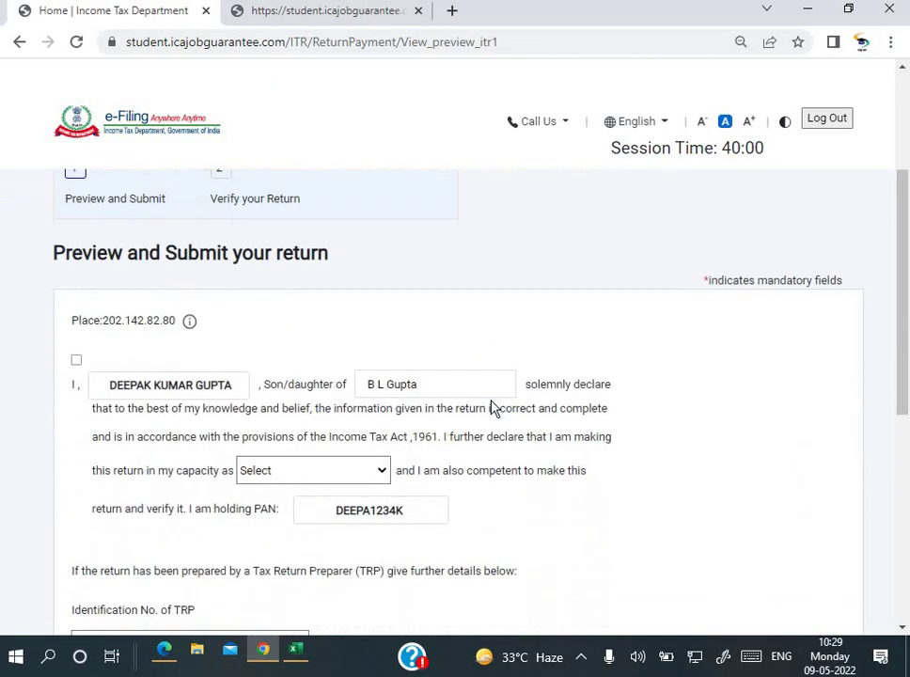
pyautogui.scroll(-1, 492, 414)
# Step: Set the declaration capacity to Self and proceed to the preview
pyautogui.click(302, 390)
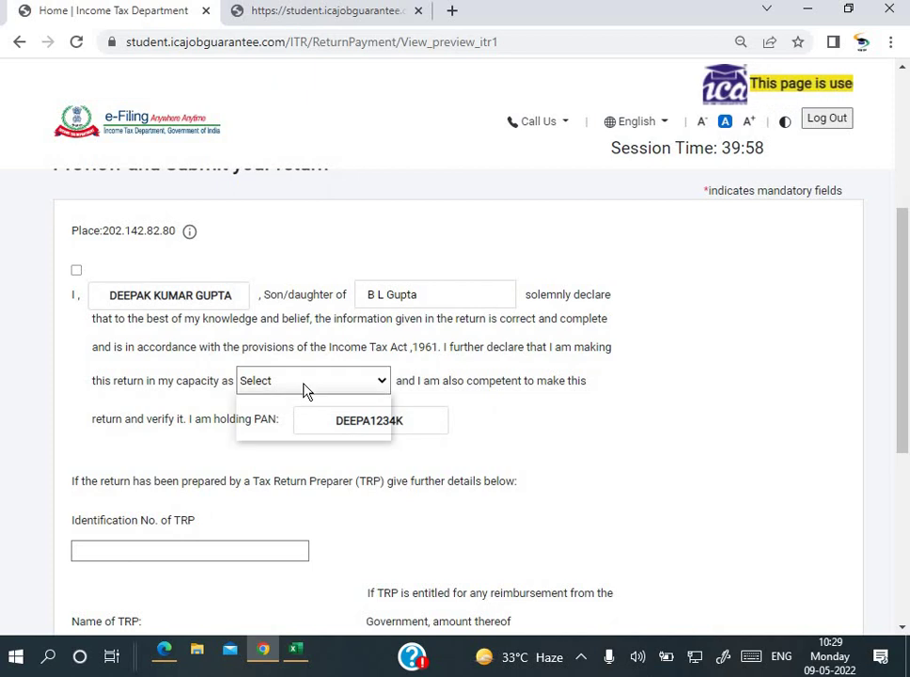
pyautogui.click(293, 419)
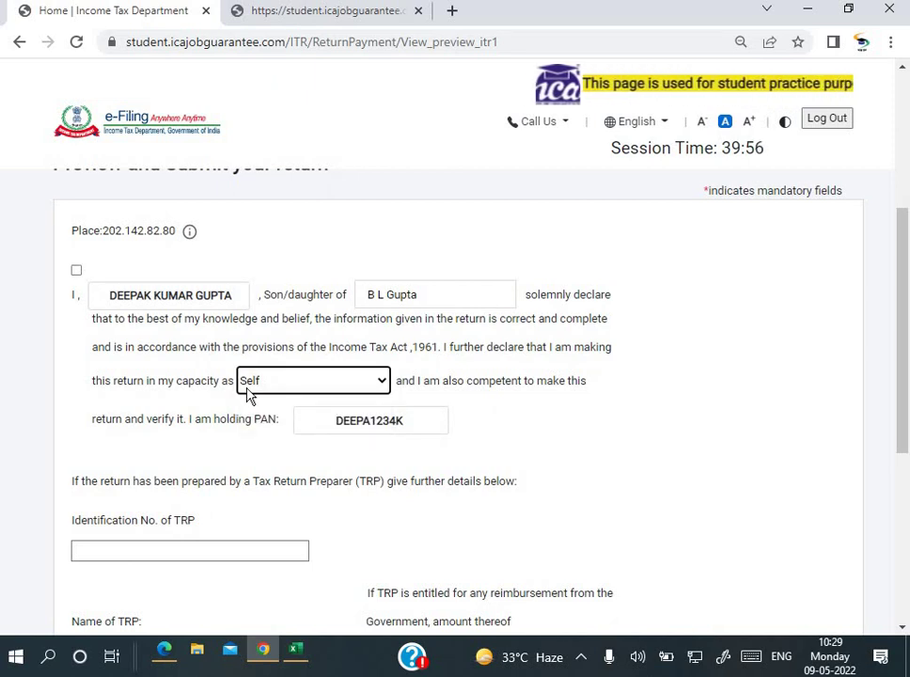
pyautogui.scroll(-1, 287, 400)
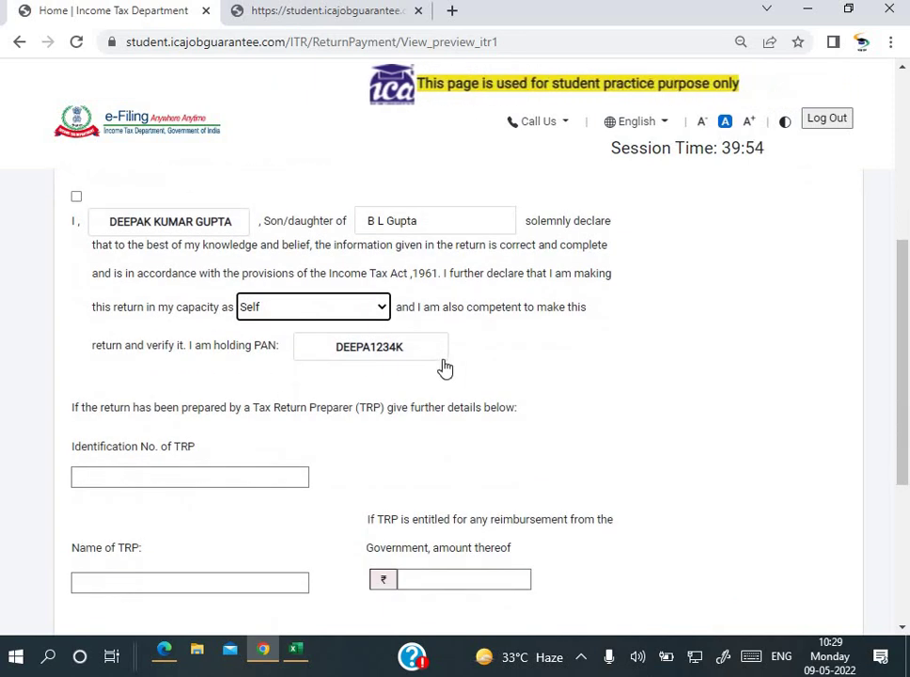
pyautogui.scroll(-3, 445, 367)
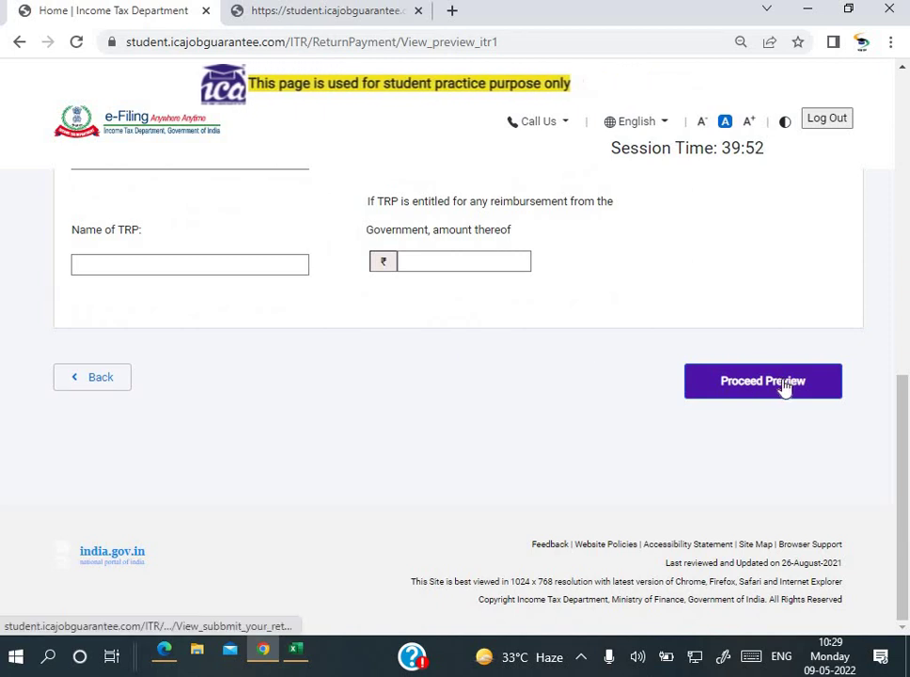
pyautogui.click(785, 384)
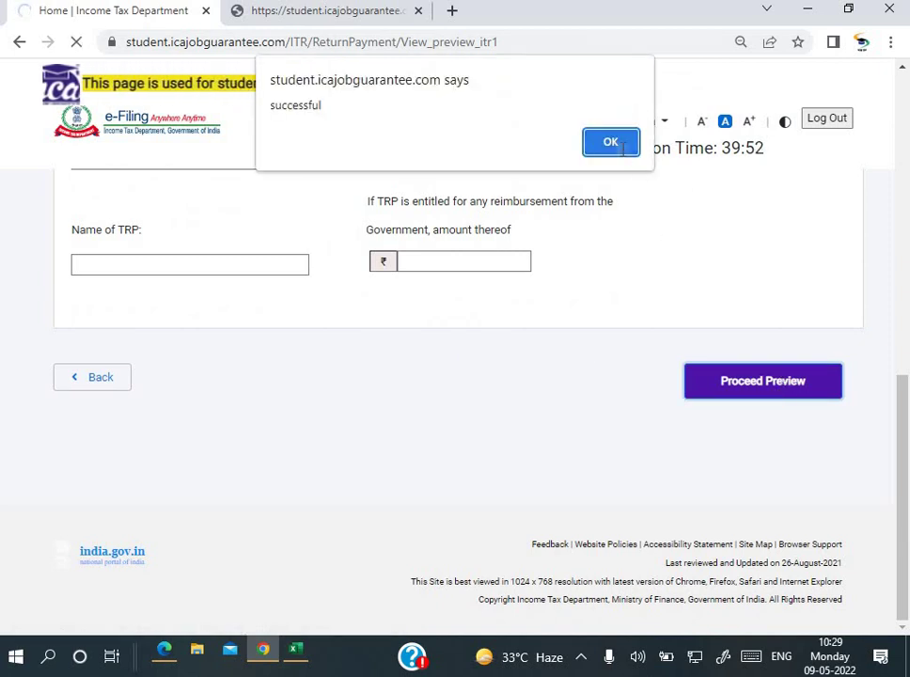
# Step: Acknowledge the success message and send the return on to validation
pyautogui.click(620, 144)
pyautogui.scroll(-3, 541, 311)
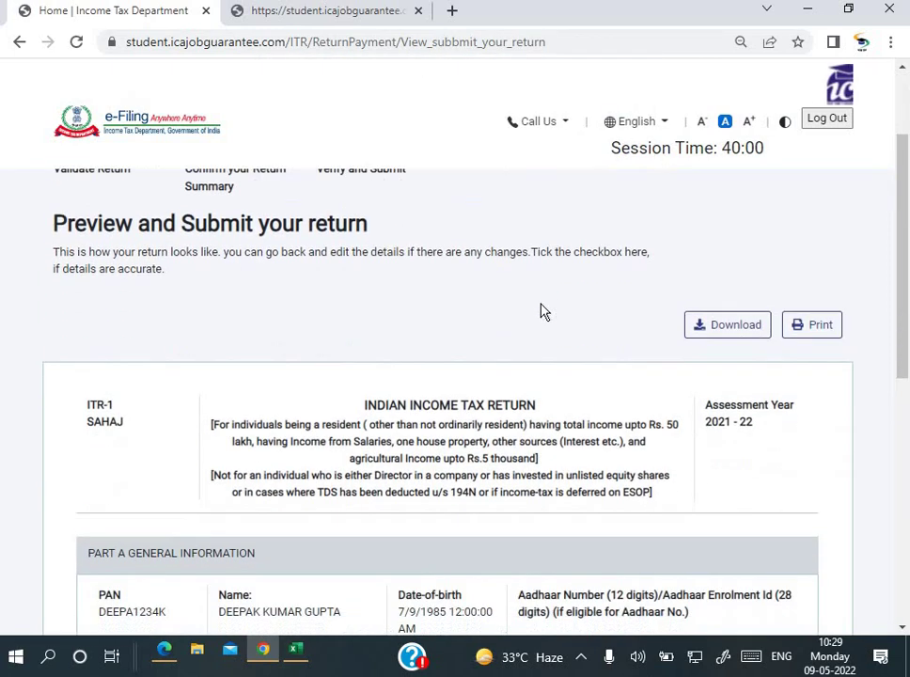
pyautogui.scroll(1, 541, 304)
pyautogui.scroll(-7, 543, 306)
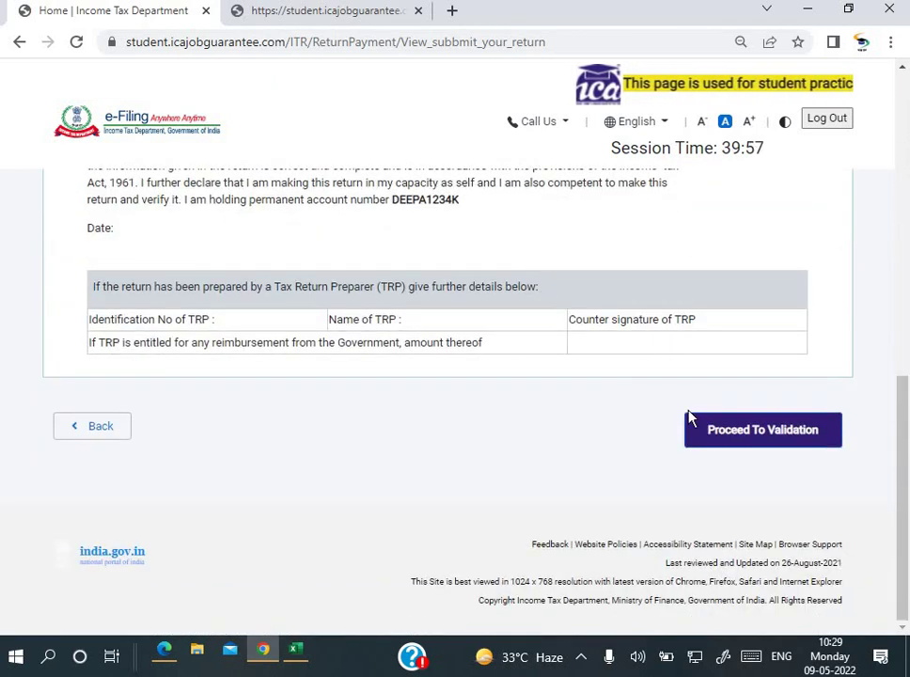
pyautogui.click(740, 444)
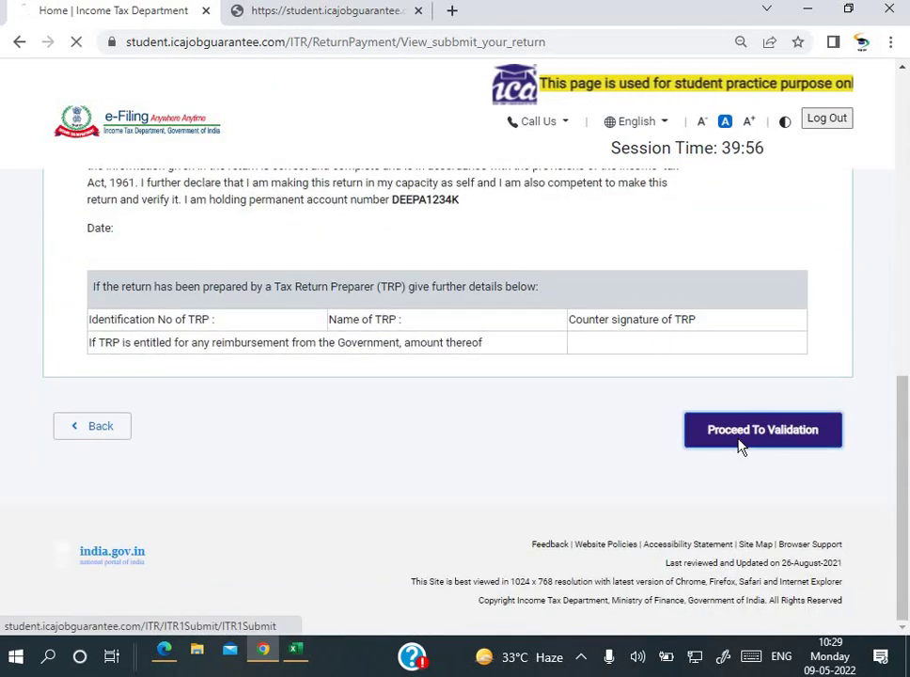
# Step: Submit the ITR-1 return and dismiss the 'successfully filled ITR1' confirmation
pyautogui.scroll(-2, 318, 245)
pyautogui.scroll(2, 319, 250)
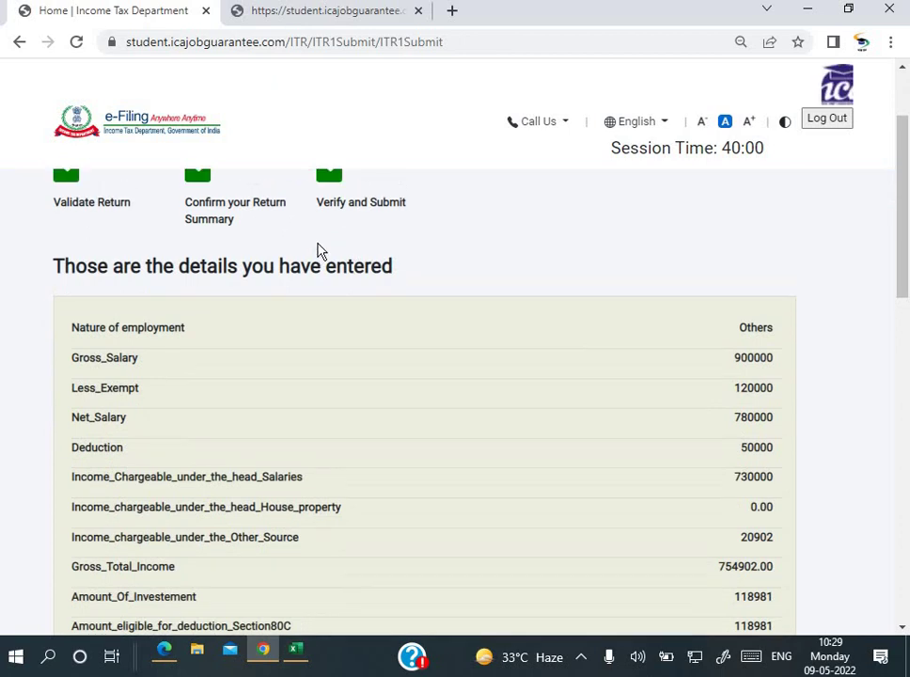
pyautogui.scroll(-1, 282, 268)
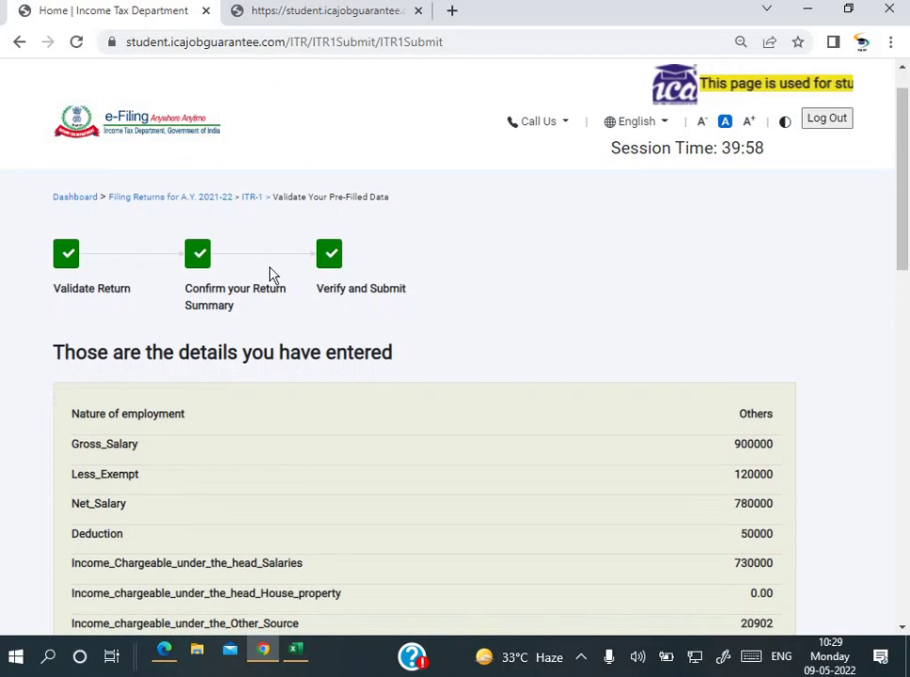
pyautogui.scroll(-3, 498, 311)
pyautogui.scroll(-10, 499, 306)
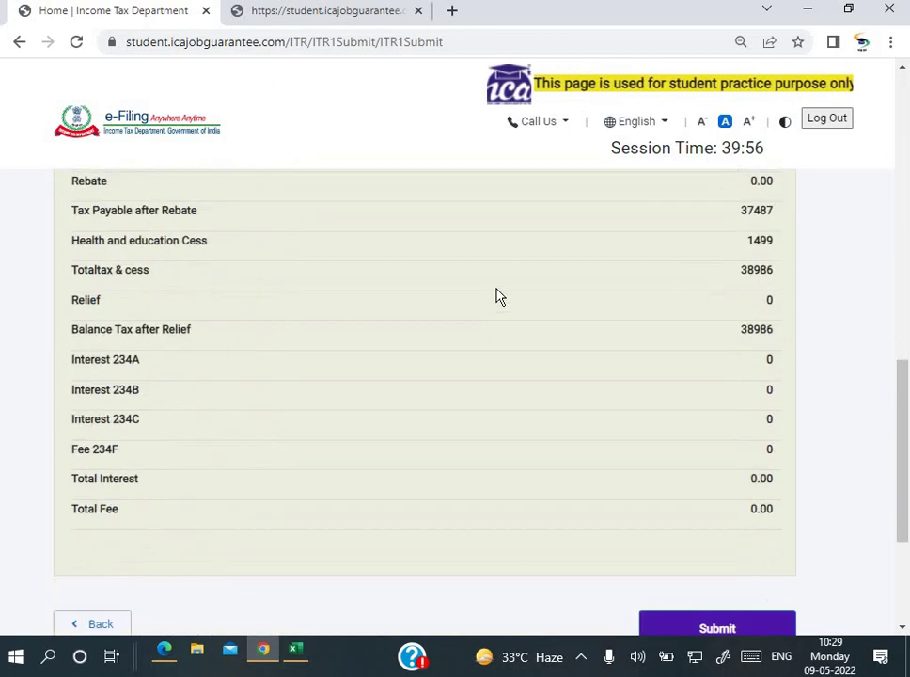
pyautogui.click(700, 381)
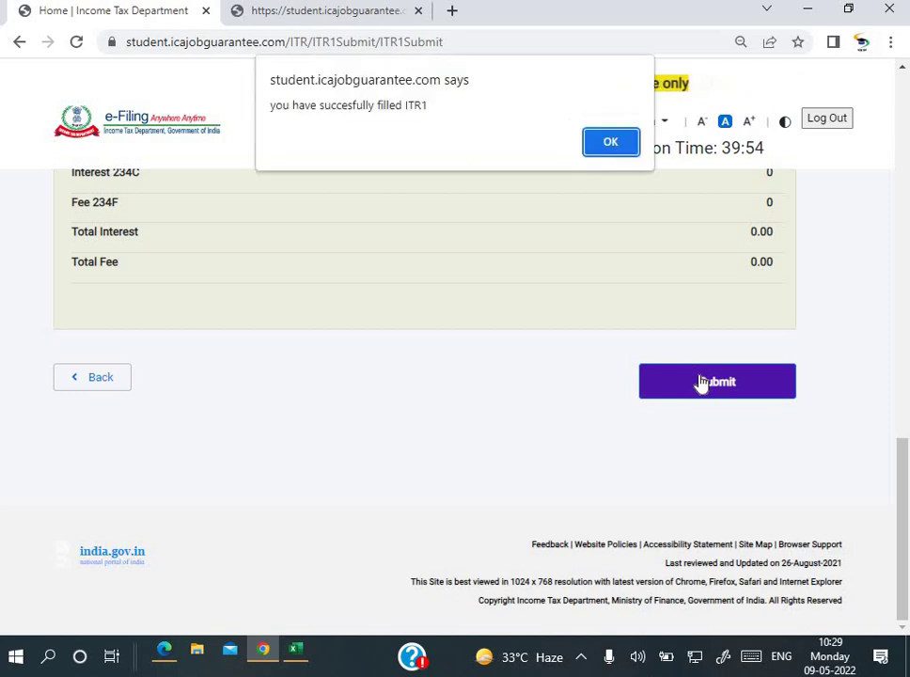
pyautogui.click(597, 144)
pyautogui.scroll(10, 606, 261)
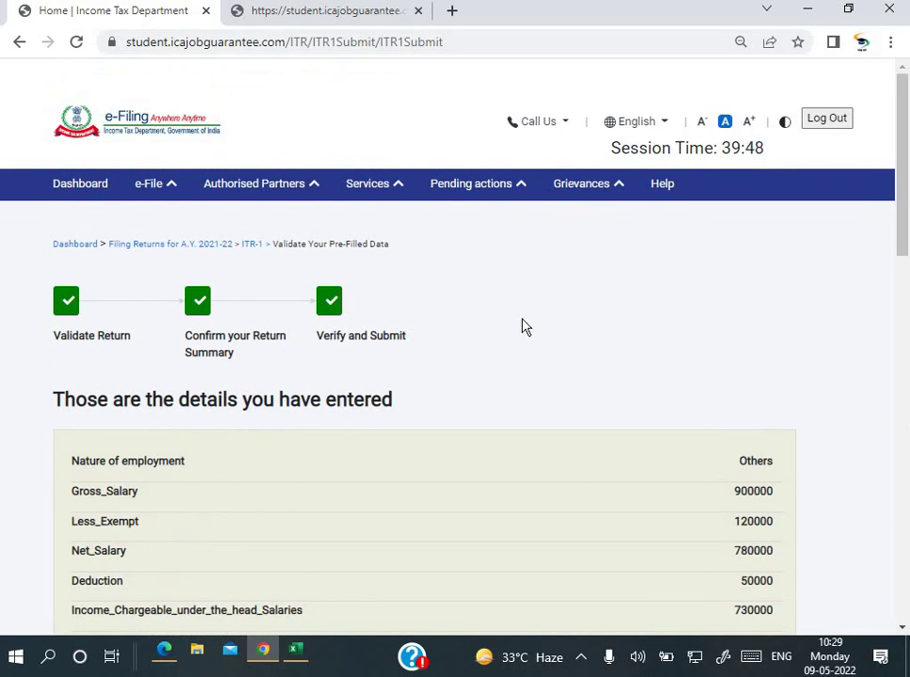
pyautogui.scroll(-2, 525, 326)
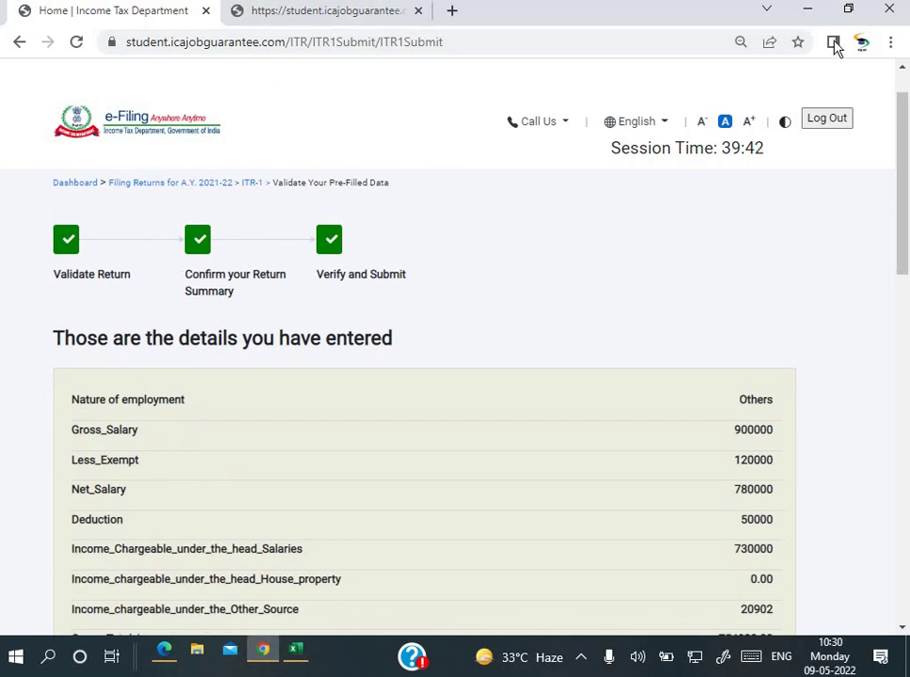
# Step: Reveal ITR1_Filing.pdf in its Downloads folder from Chrome's downloads list
pyautogui.click(891, 45)
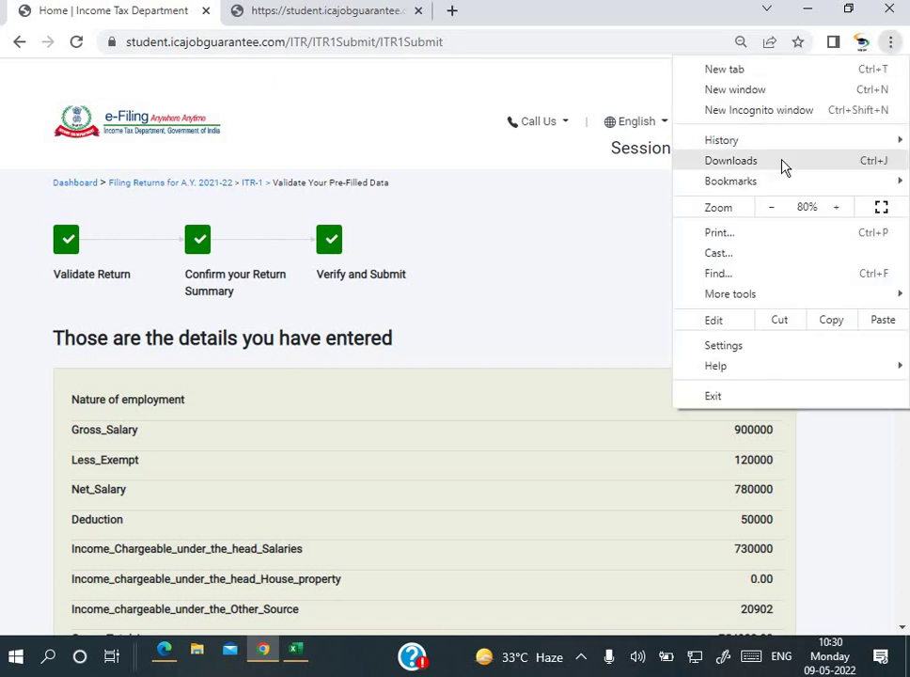
pyautogui.click(782, 166)
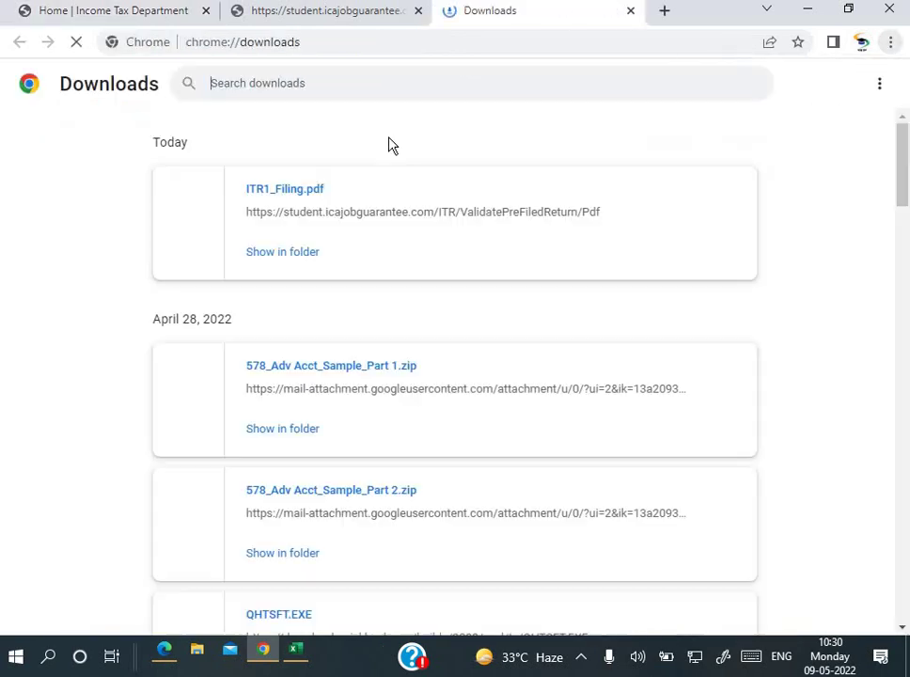
pyautogui.click(275, 254)
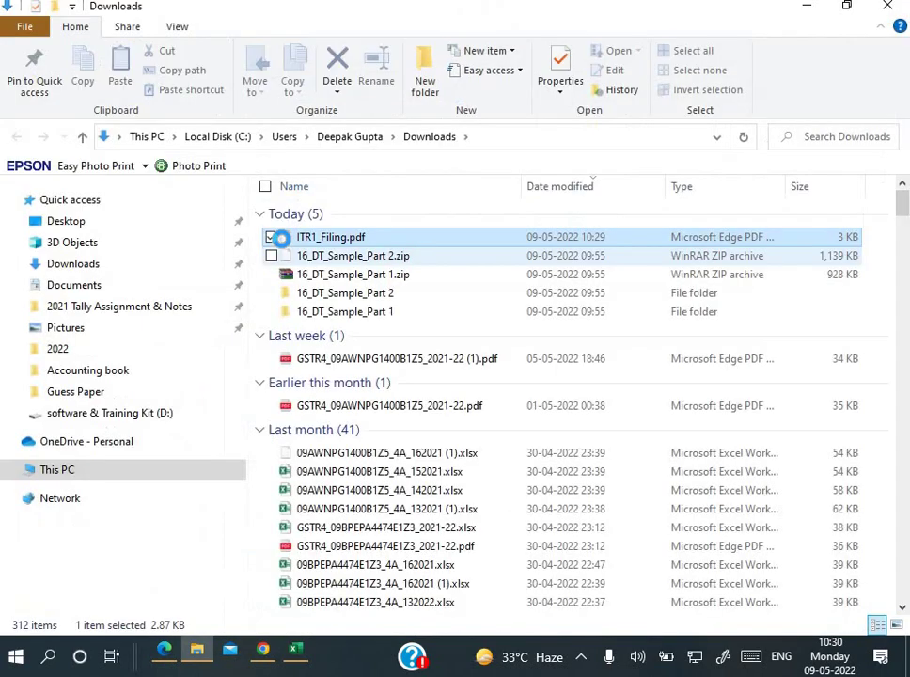
# Step: Close the Downloads folder window and switch back to the Income Tax e-Filing tab
pyautogui.rightClick(348, 250)
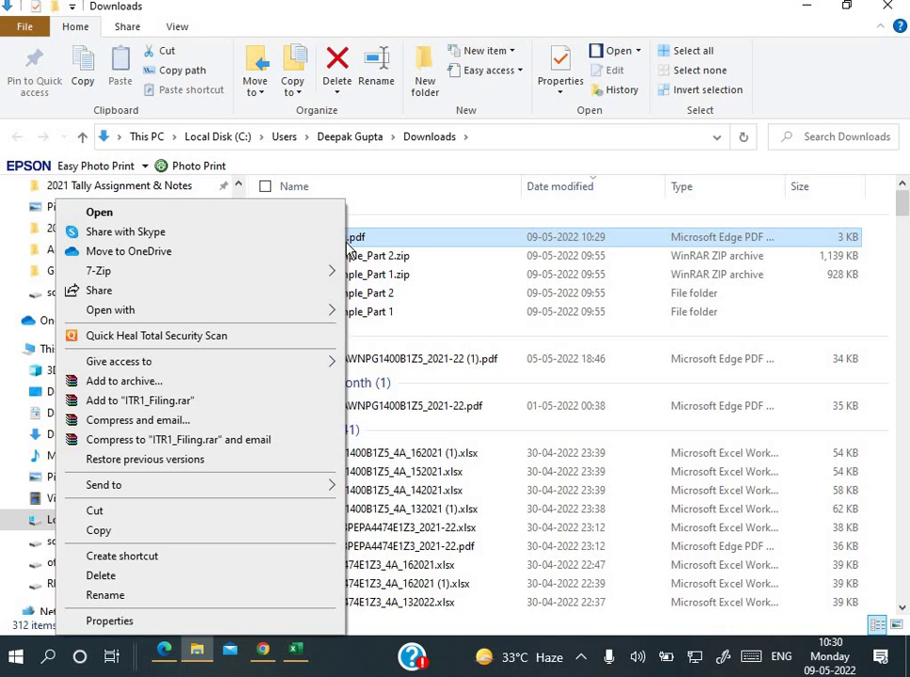
pyautogui.click(602, 312)
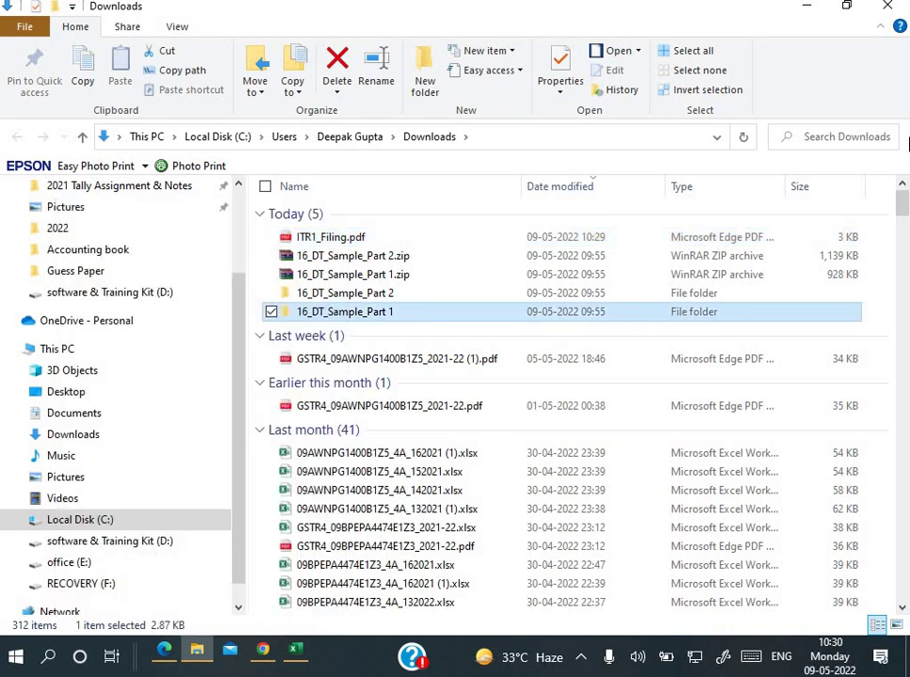
pyautogui.click(887, 11)
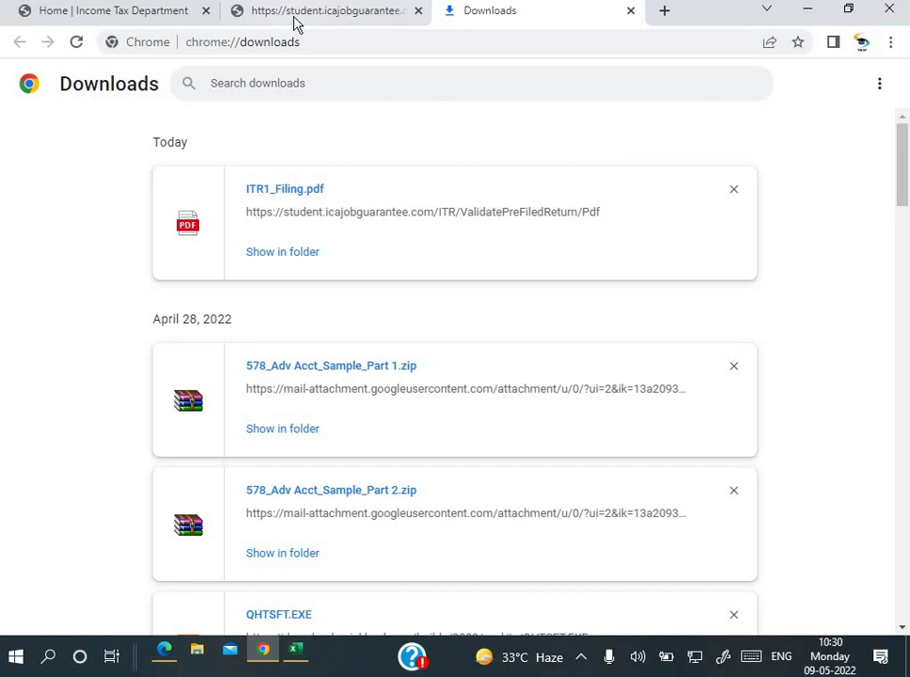
pyautogui.click(295, 19)
pyautogui.click(153, 10)
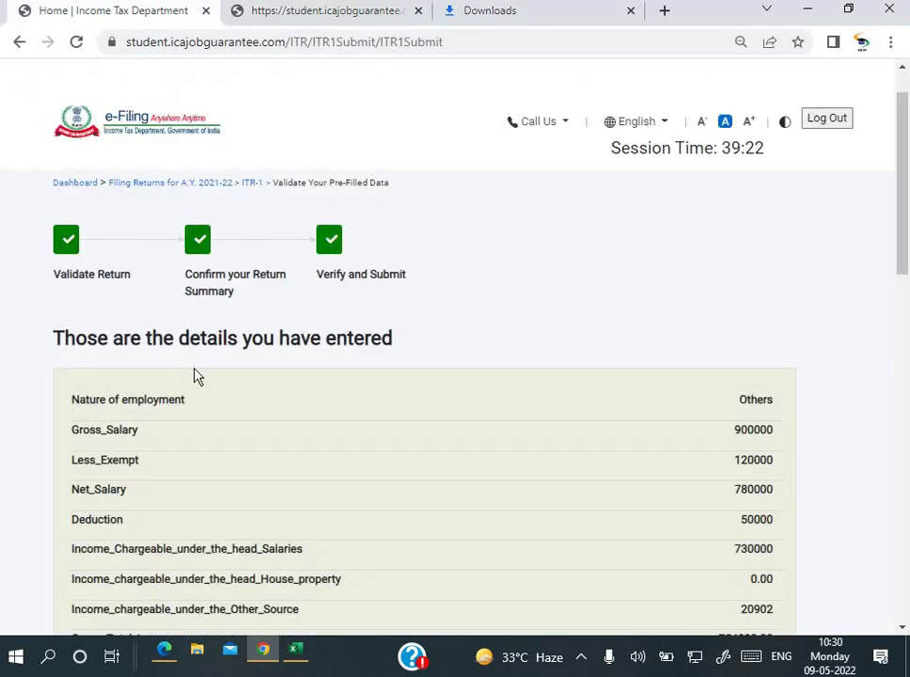
# Step: Bring up DT_Set 2_Sept_19.pdf in Edge and scroll to the salary, HRA, EPF and premium details
pyautogui.click(166, 659)
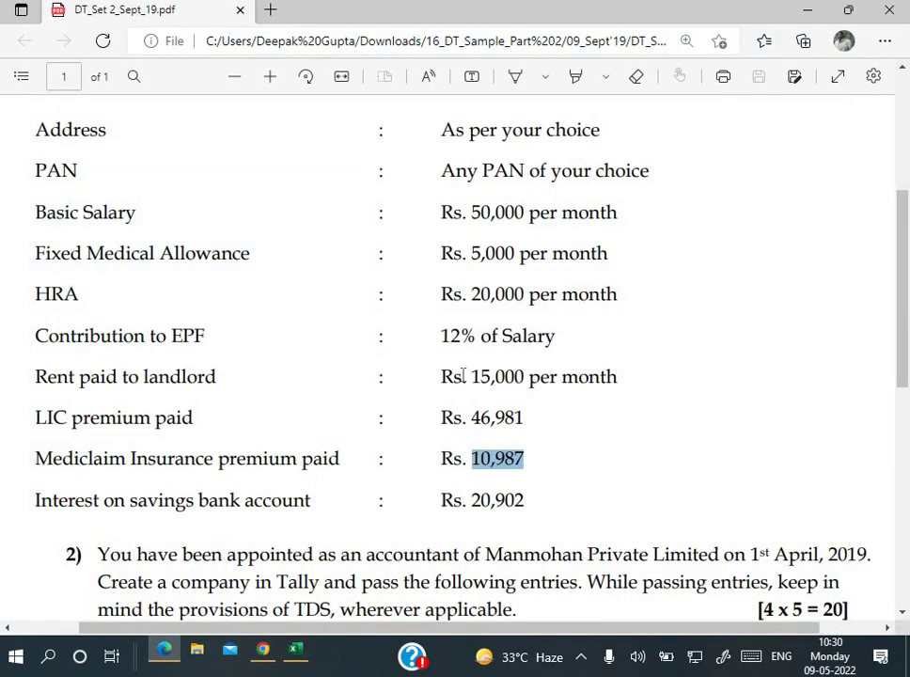
pyautogui.scroll(2, 463, 376)
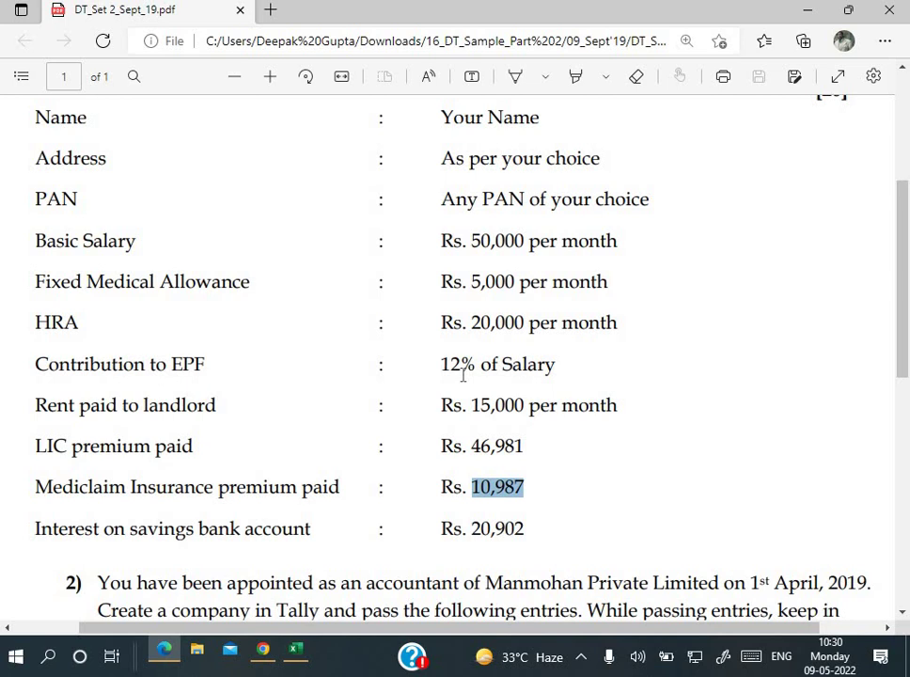
pyautogui.scroll(1, 593, 351)
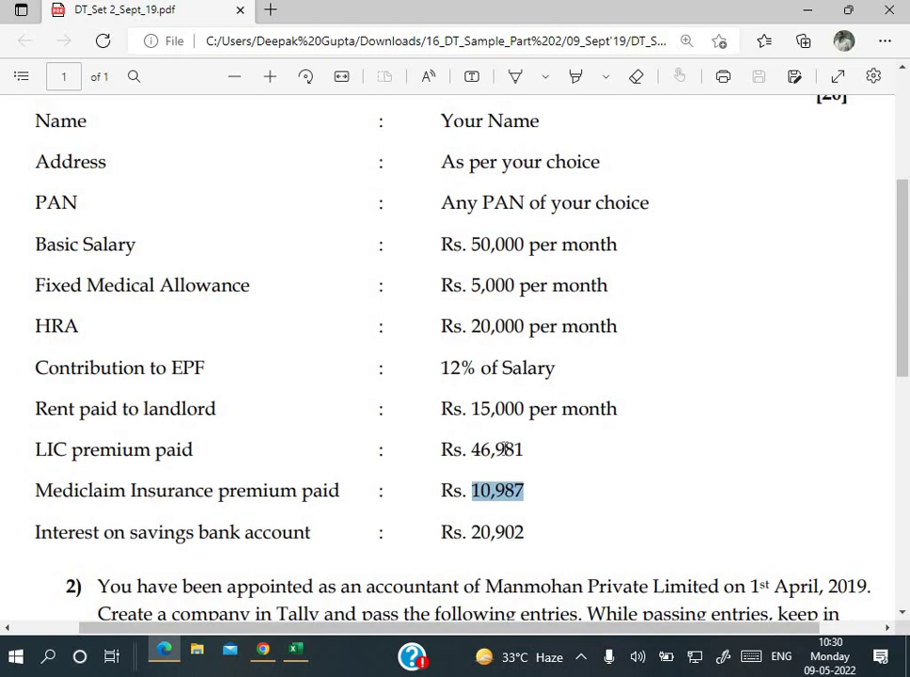